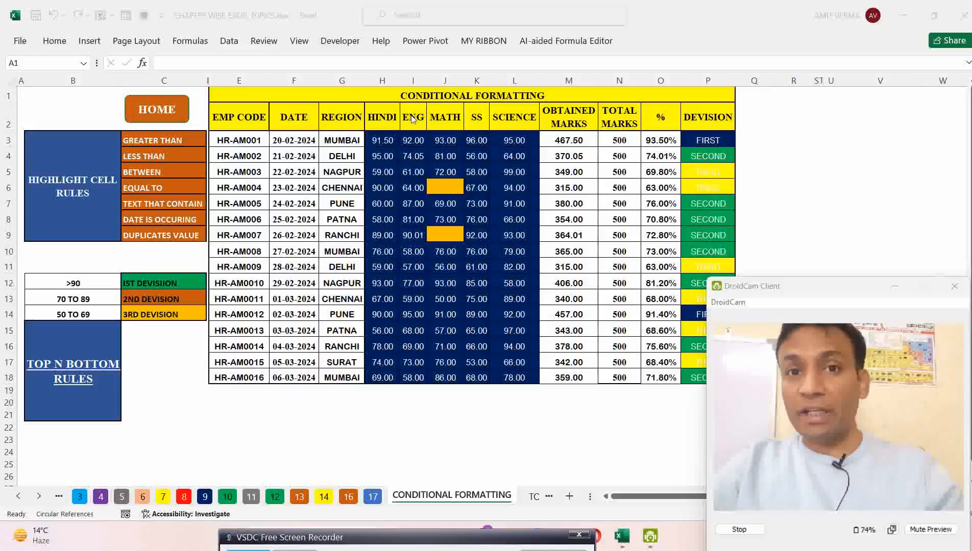
Return to the summary sheet and look over the ADVANCE EXCEL block of topics from CONDITIONAL FORMATTING to MIS REPORT.
left_click(175, 121)
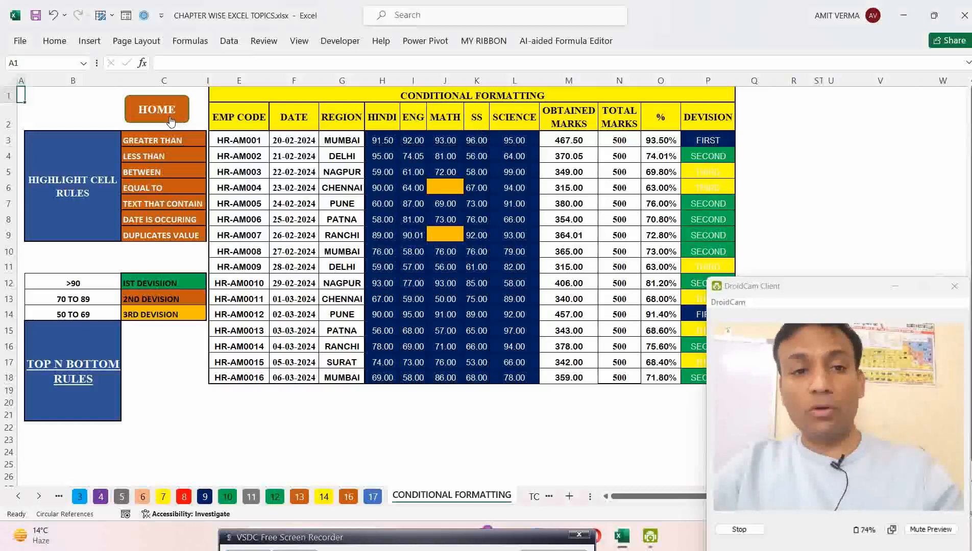
left_click(175, 122)
scroll(385, 225, "down", 2)
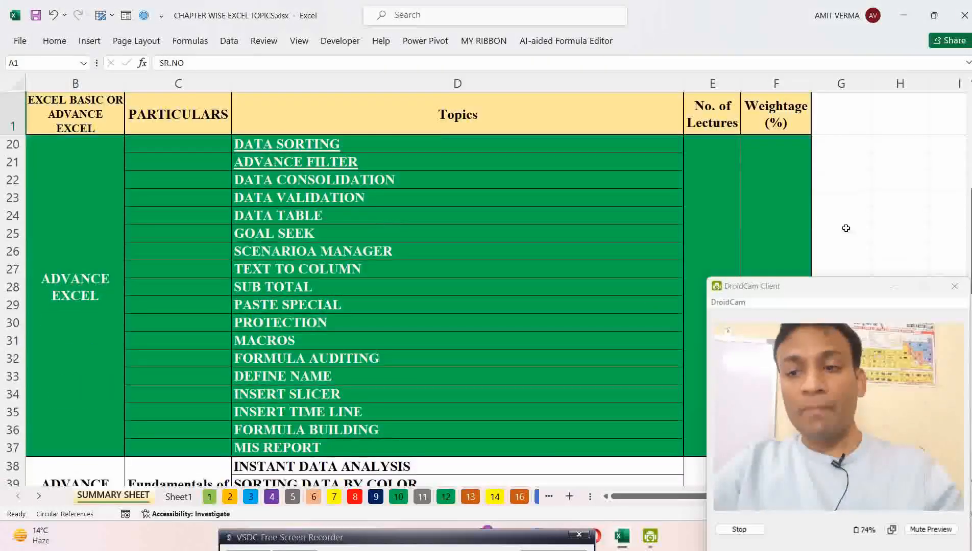
left_click_drag(968, 245, 969, 243)
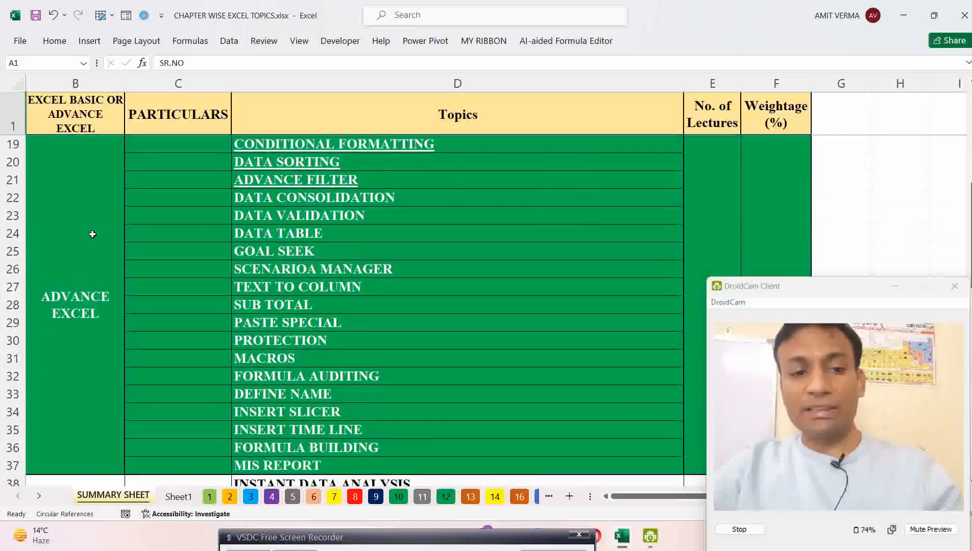
left_click_drag(91, 232, 699, 243)
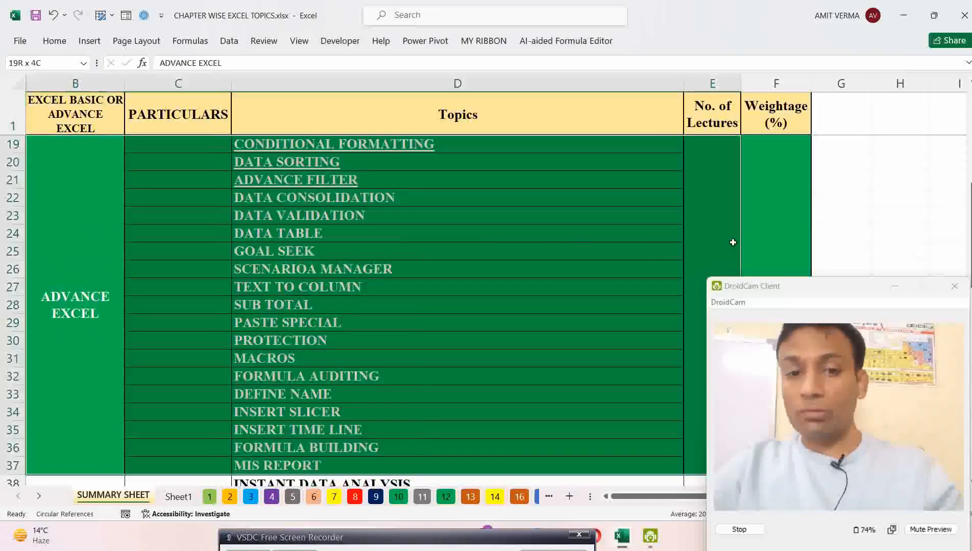
left_click(467, 146)
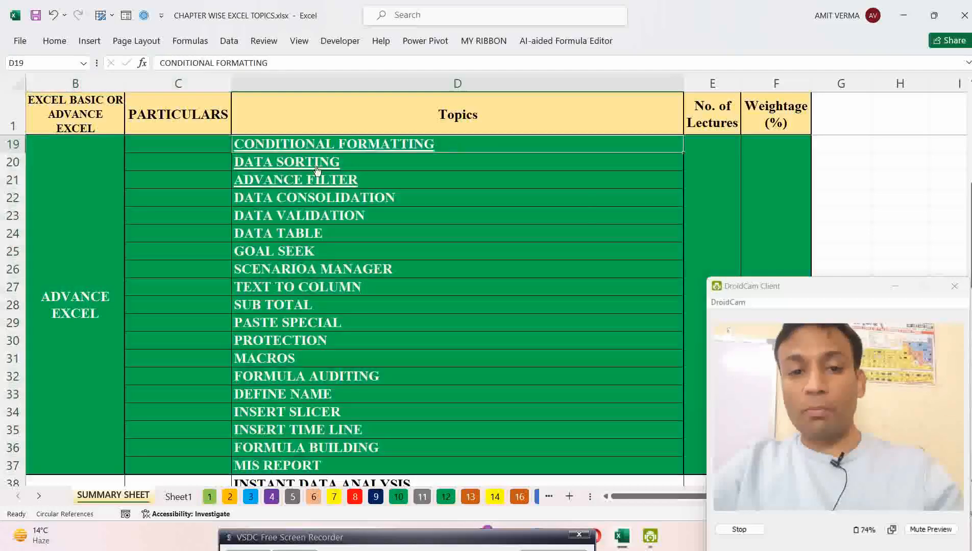
Open the sorting chapter sheet through the DATA SORTING topic link.
left_click(327, 170)
left_click(327, 170)
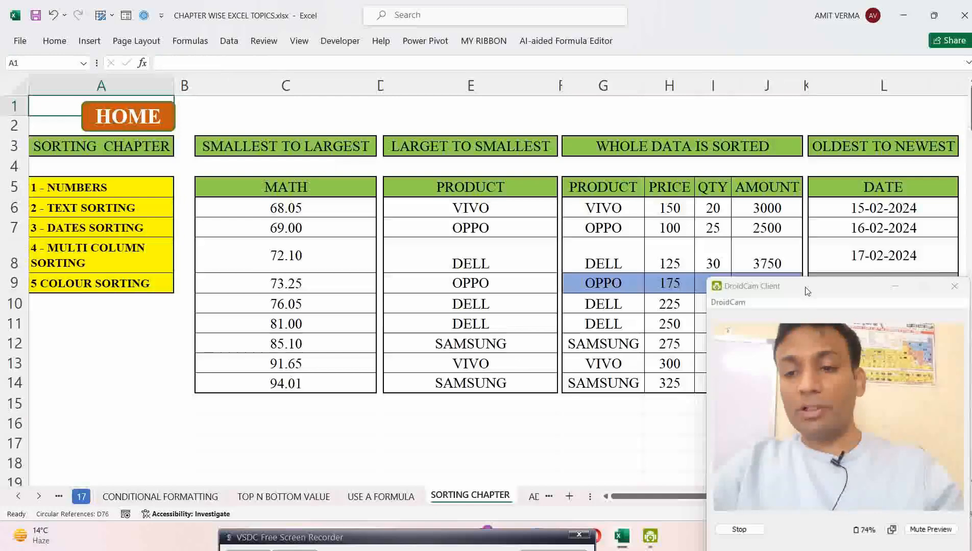
left_click_drag(807, 289, 814, 300)
scroll(649, 258, "down", 1)
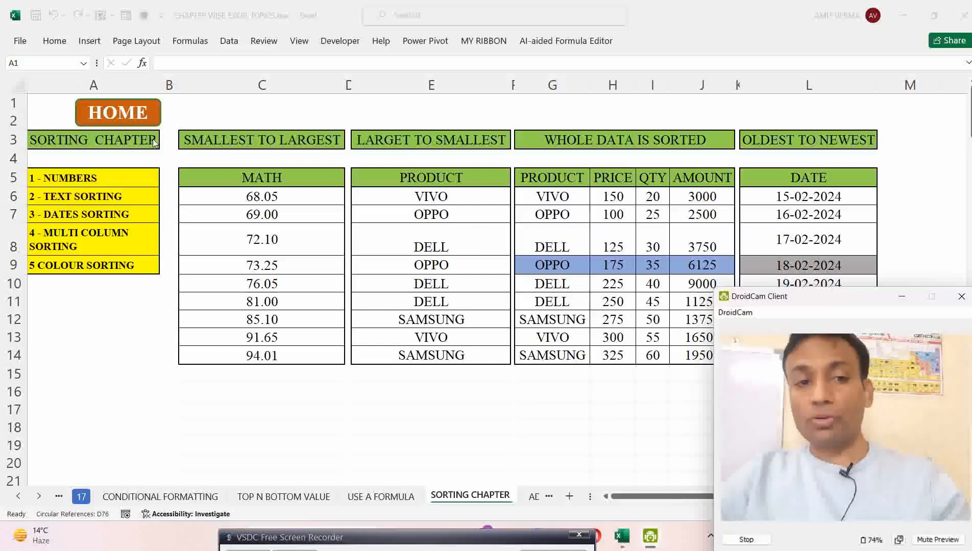
Look over where the Sort & Filter options and the Sort command are found, without applying any sort.
left_click(56, 46)
left_click(56, 45)
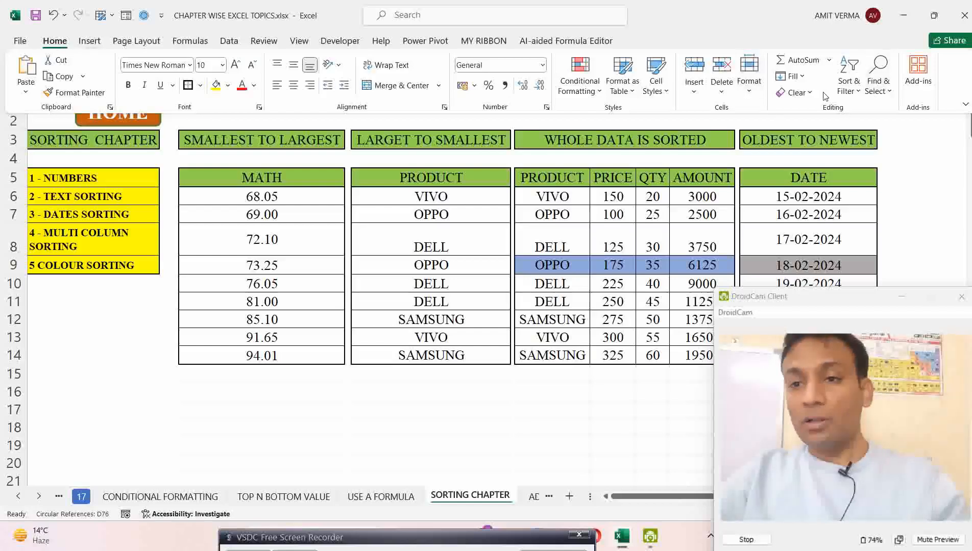
left_click(859, 95)
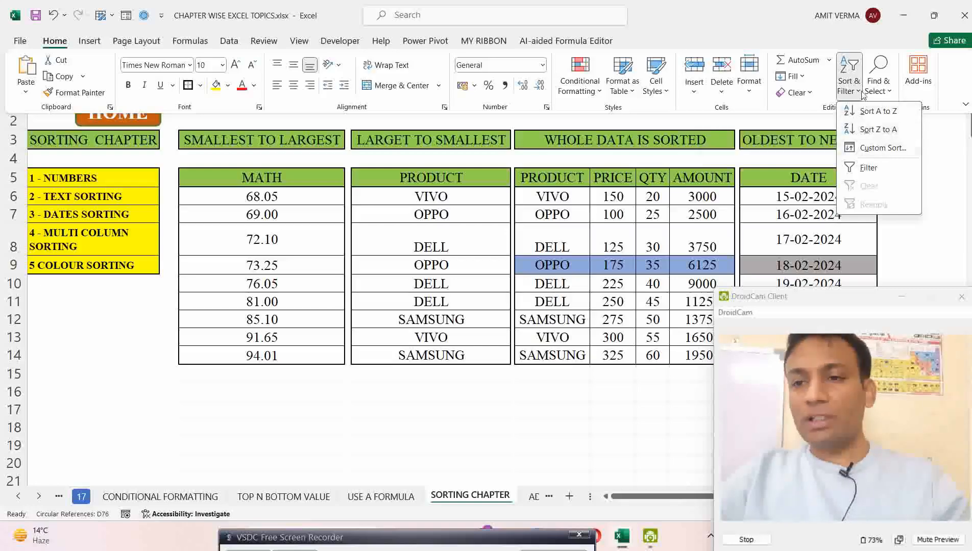
left_click(229, 42)
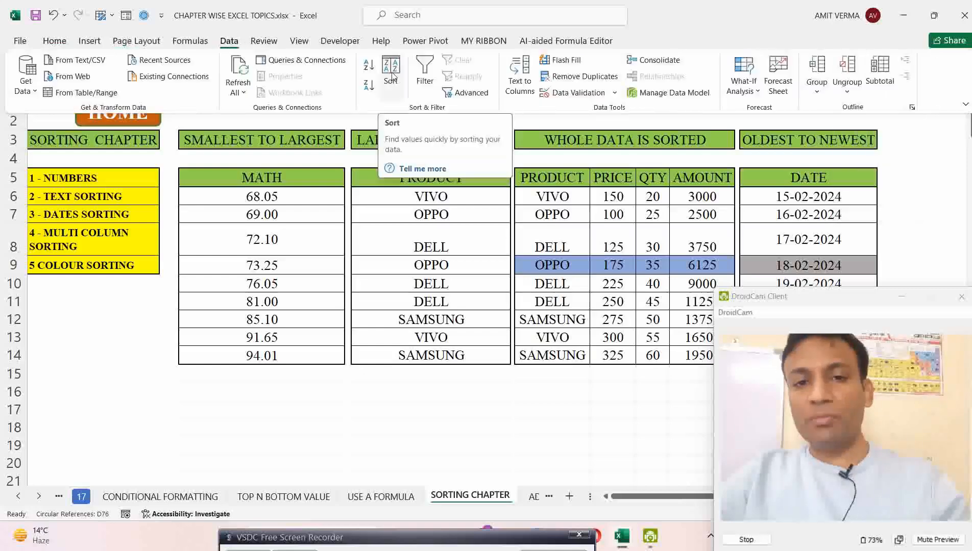
left_click(357, 164)
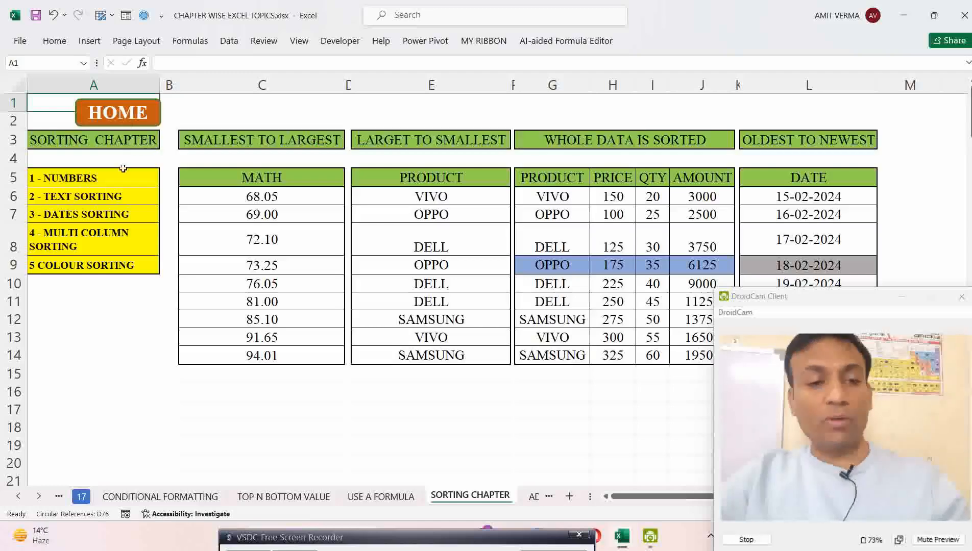
Reopen the sorting chapter from the summary sheet's DATA SORTING link and go through its listed numbers, text and dates sorting types.
left_click(137, 121)
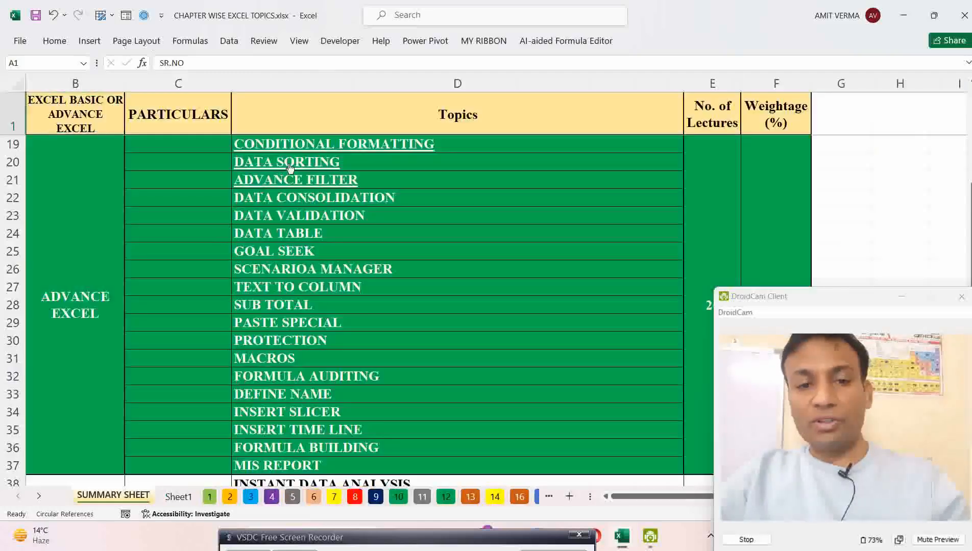
left_click(289, 164)
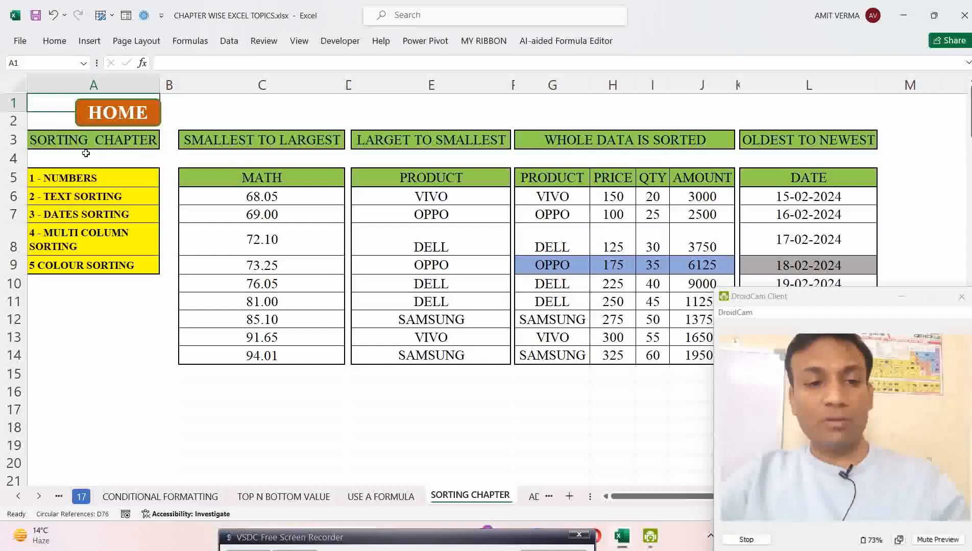
left_click(112, 142)
left_click(100, 178)
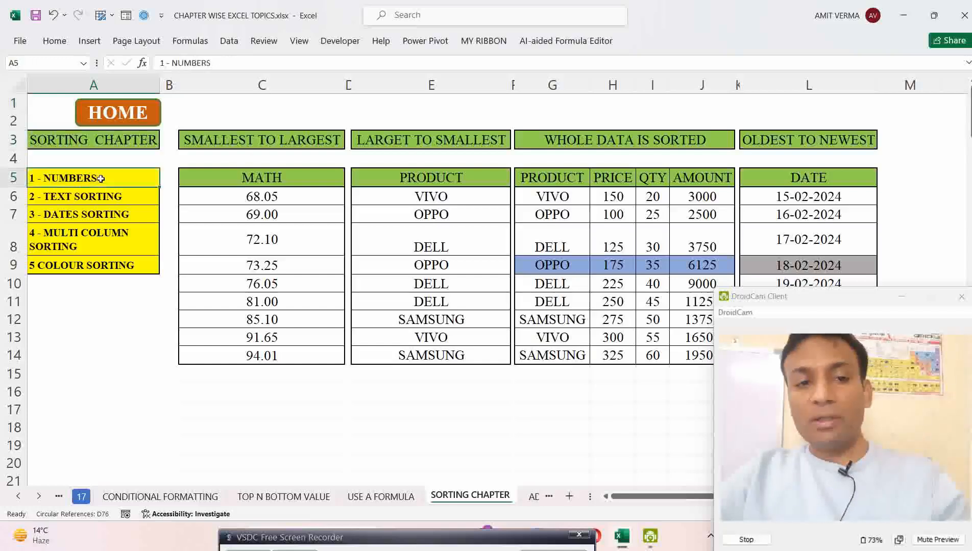
left_click(100, 197)
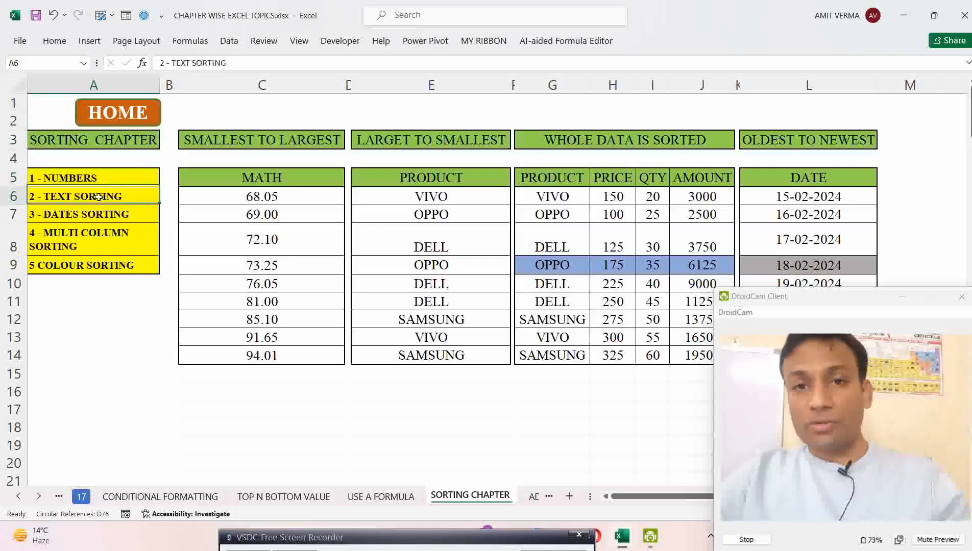
left_click(101, 213)
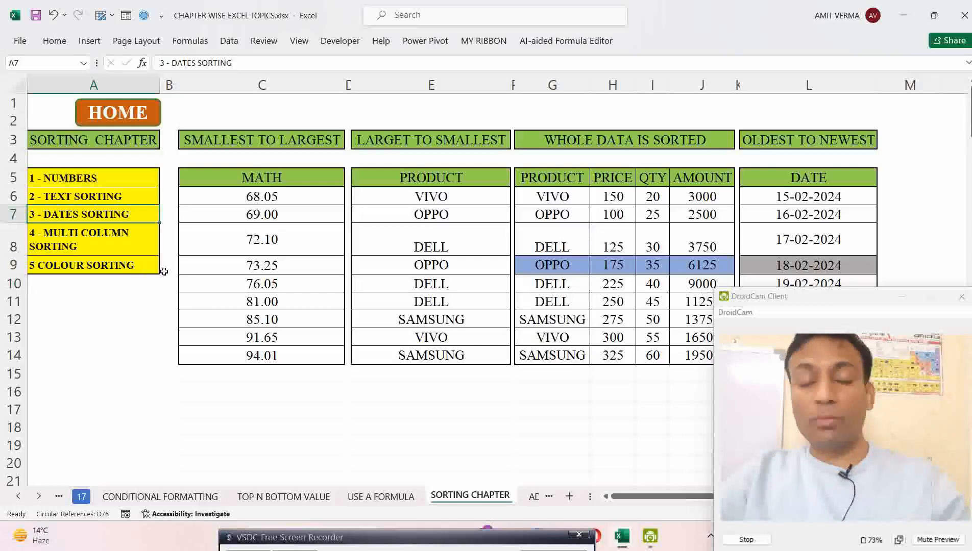
left_click(96, 182)
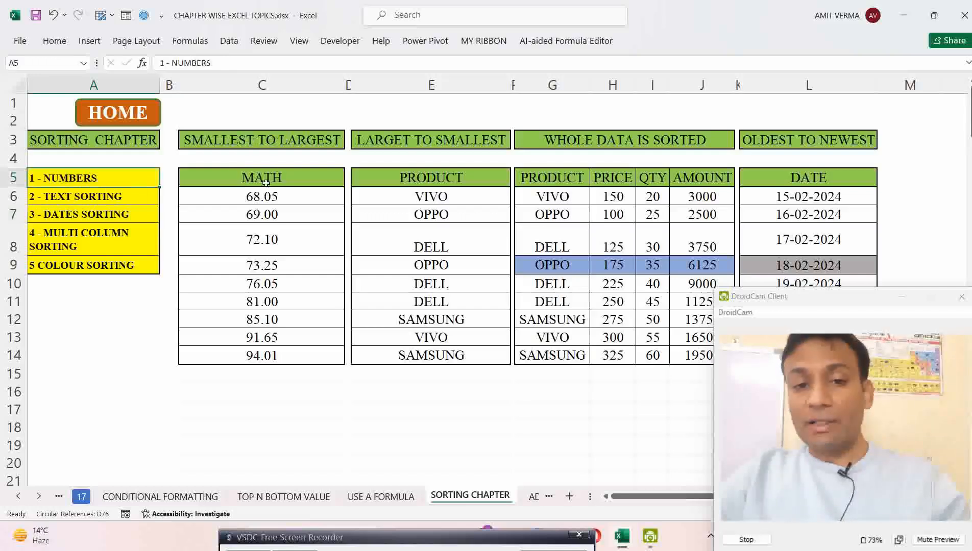
Examine the MATH and PRODUCT columns, and view the sort options offered for the MATH column with its header selected.
left_click_drag(266, 182, 266, 351)
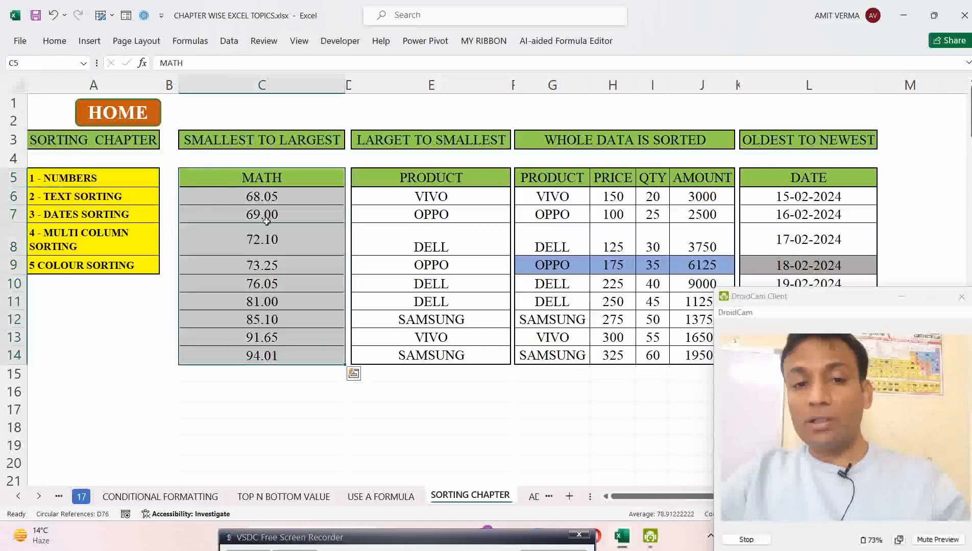
left_click(253, 146)
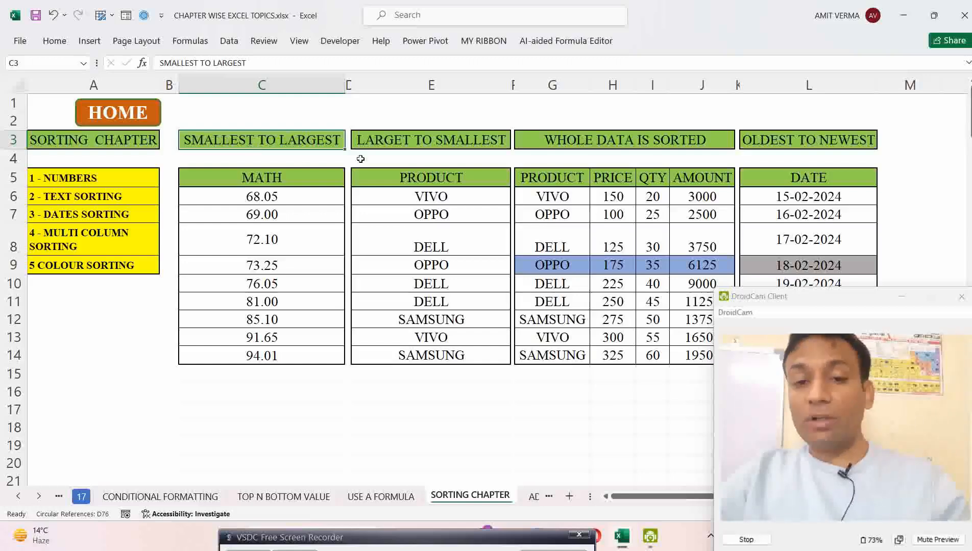
left_click_drag(439, 185, 433, 357)
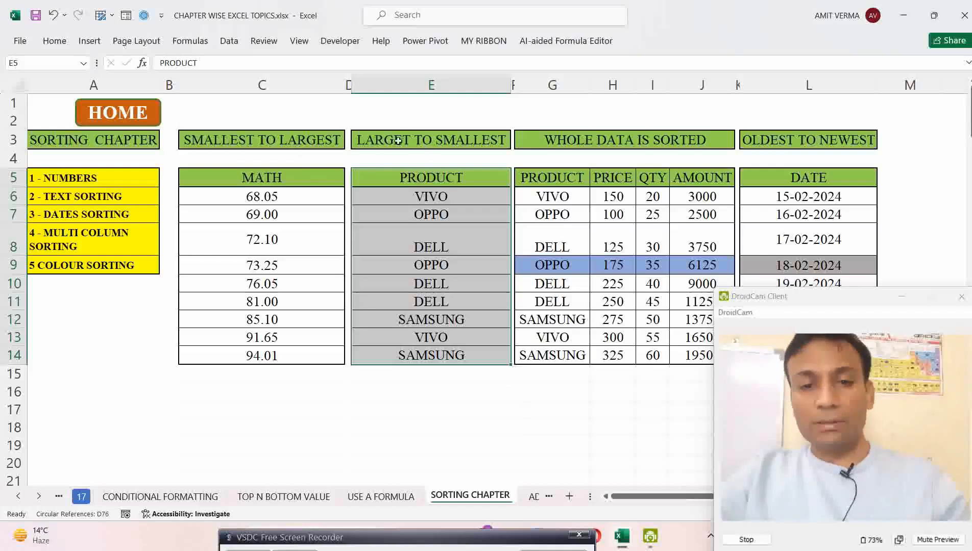
left_click_drag(275, 185, 262, 356)
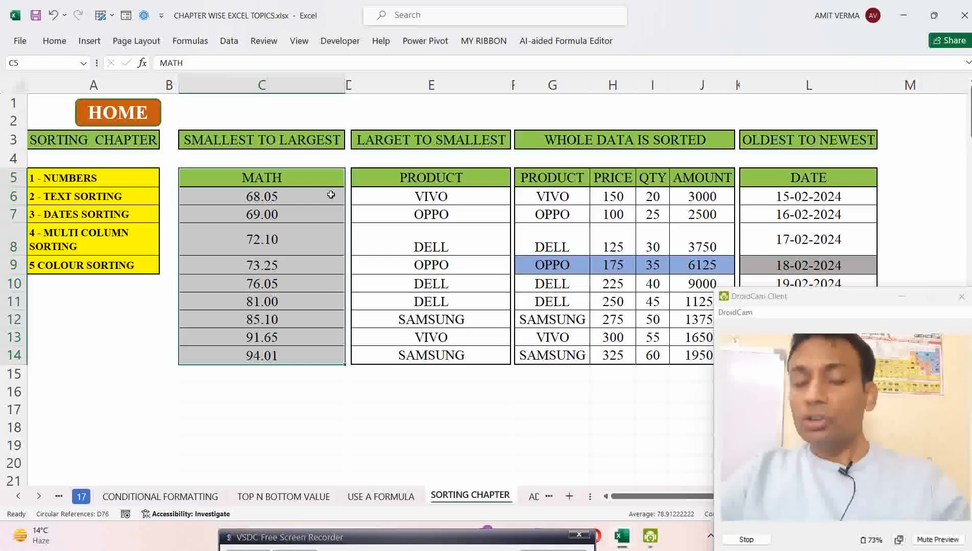
left_click(55, 41)
left_click(848, 81)
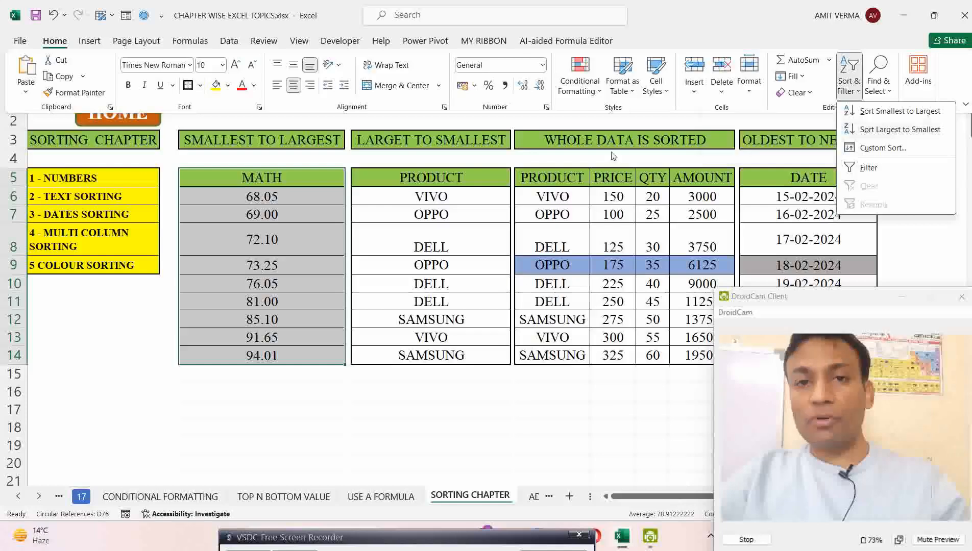
left_click(255, 201)
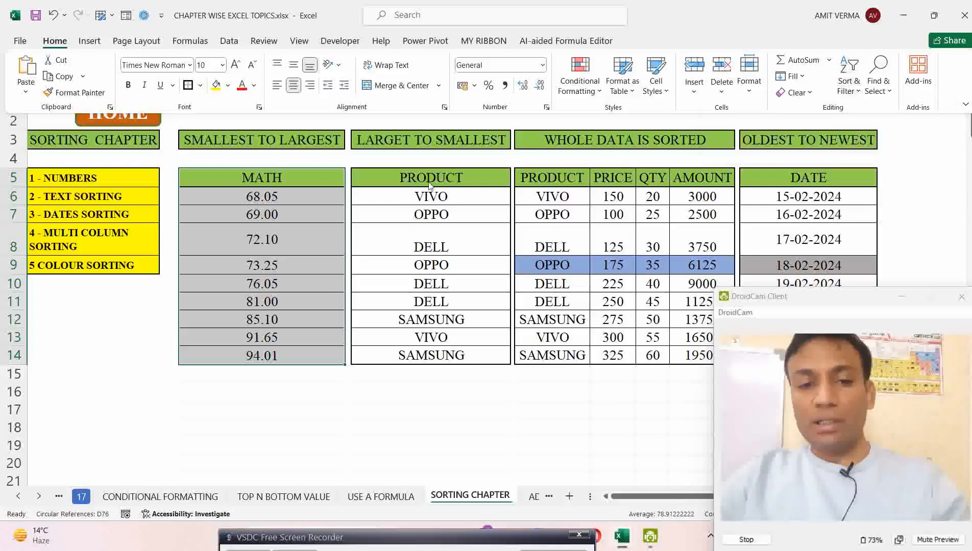
Sort the MATH column's marks from largest to smallest.
left_click(275, 198)
left_click_drag(276, 197, 271, 356)
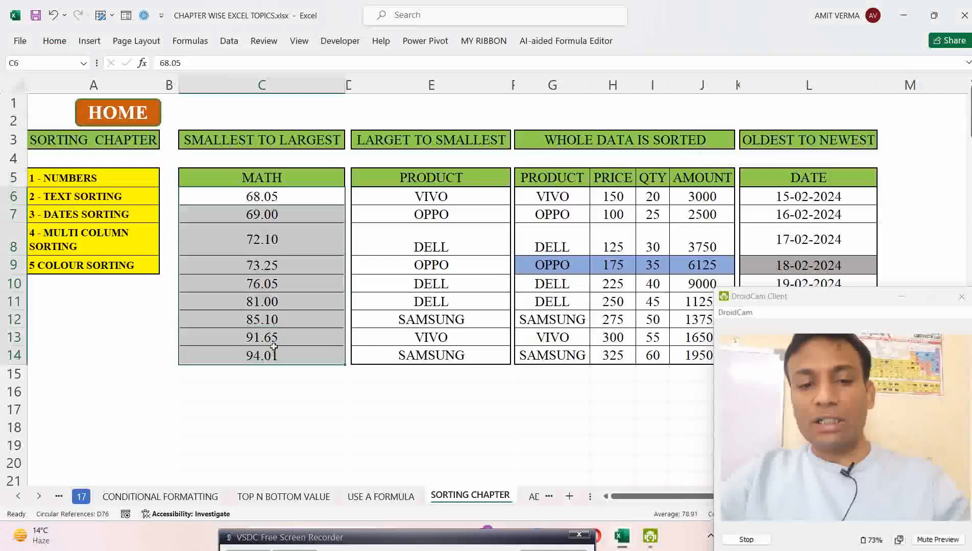
left_click(271, 248)
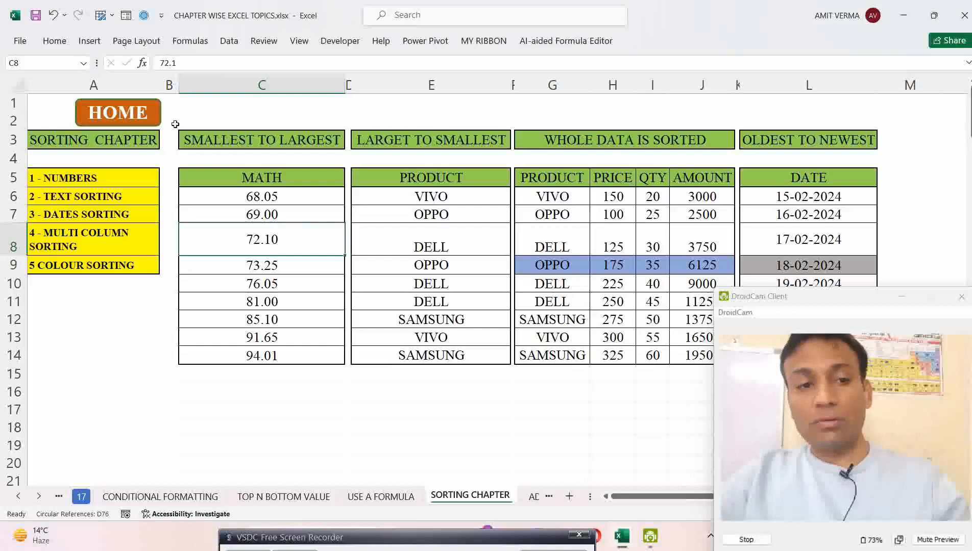
left_click(55, 43)
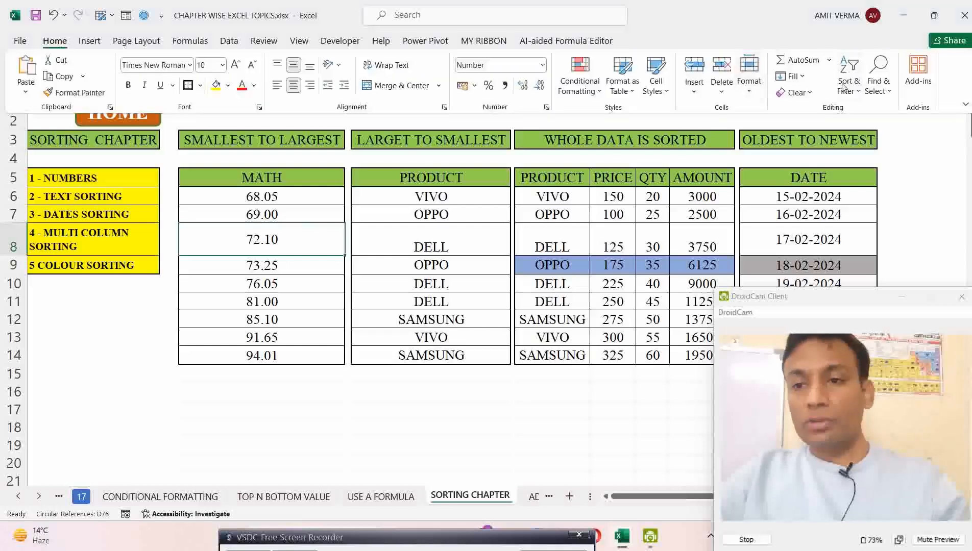
left_click(849, 87)
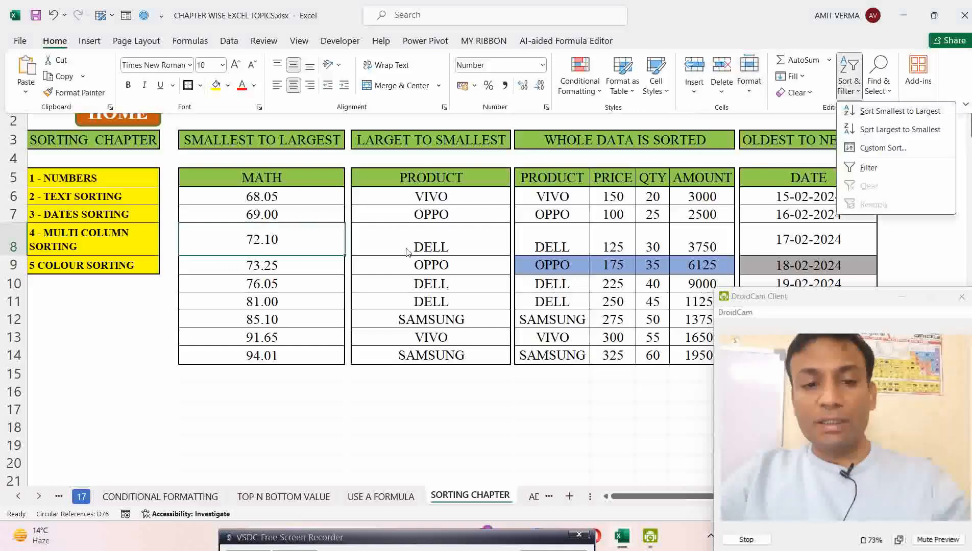
left_click(892, 131)
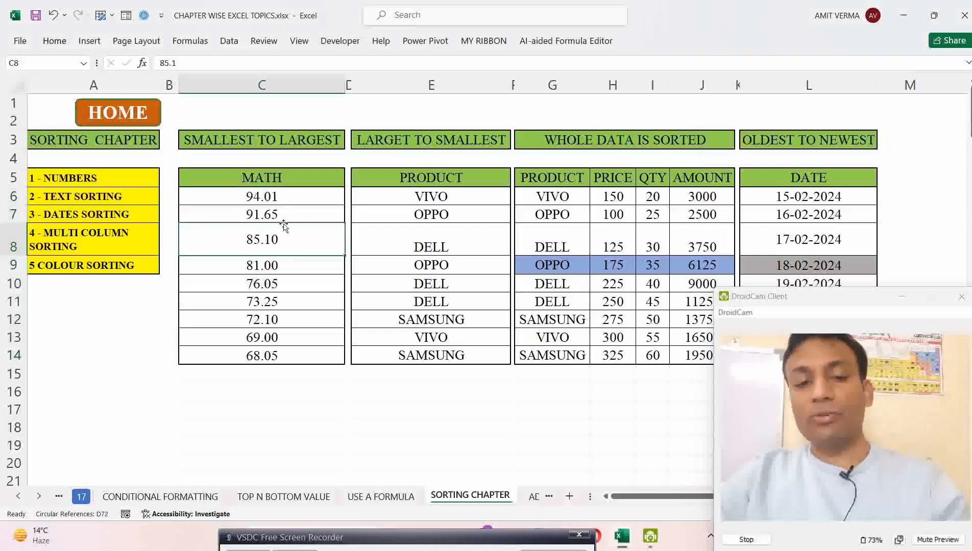
Sort the MATH marks in C6:C14 from smallest to largest.
left_click_drag(280, 197, 274, 355)
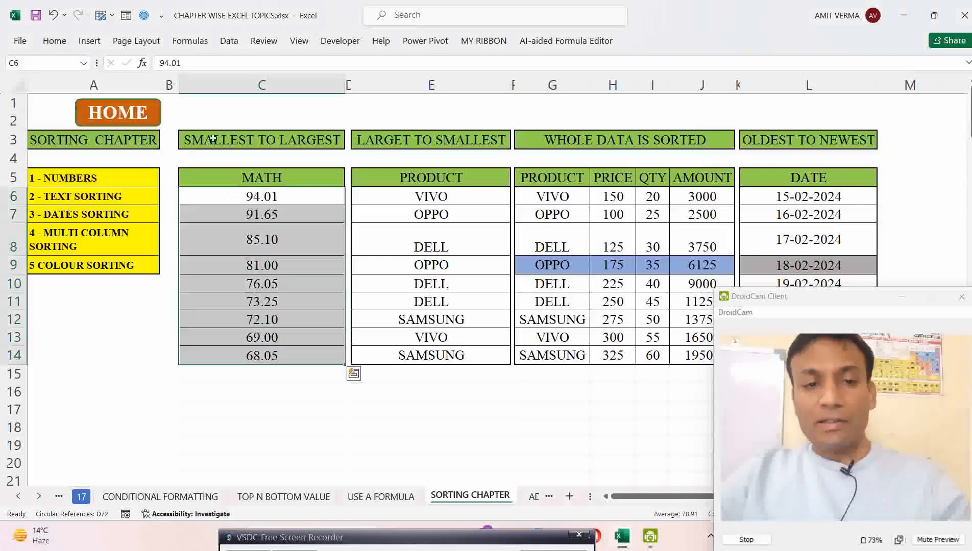
left_click(57, 44)
left_click(849, 86)
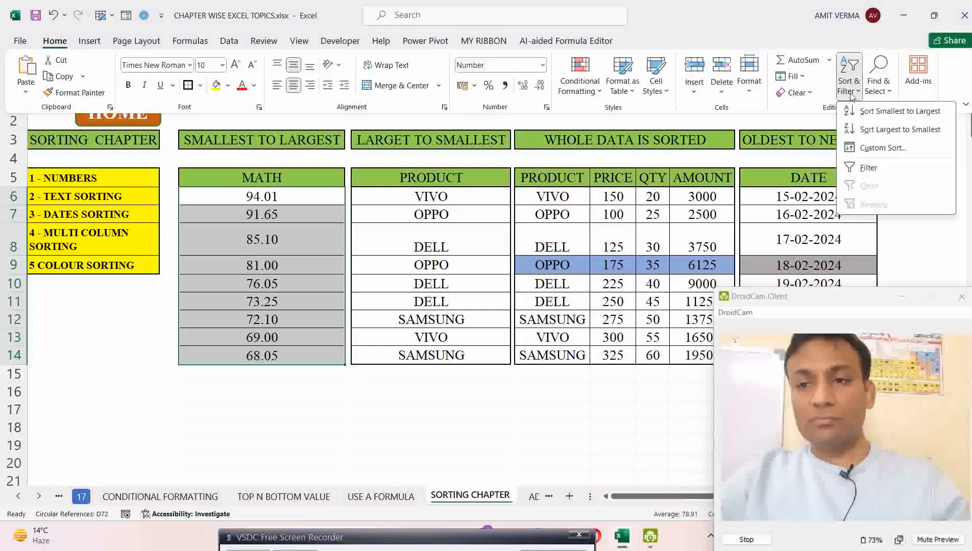
left_click(888, 116)
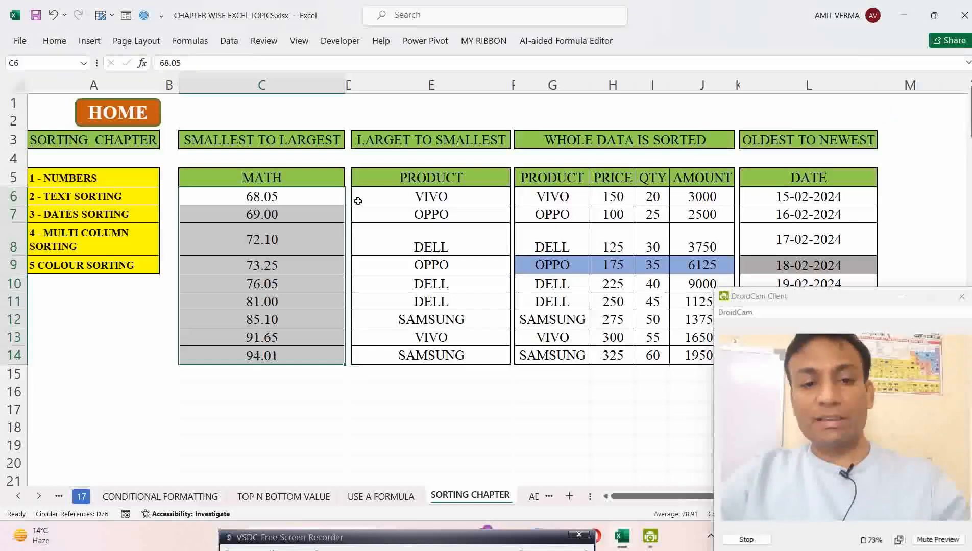
View the sort options for the MATH marks from cell C7 and close them without sorting.
left_click(267, 214)
key("alt")
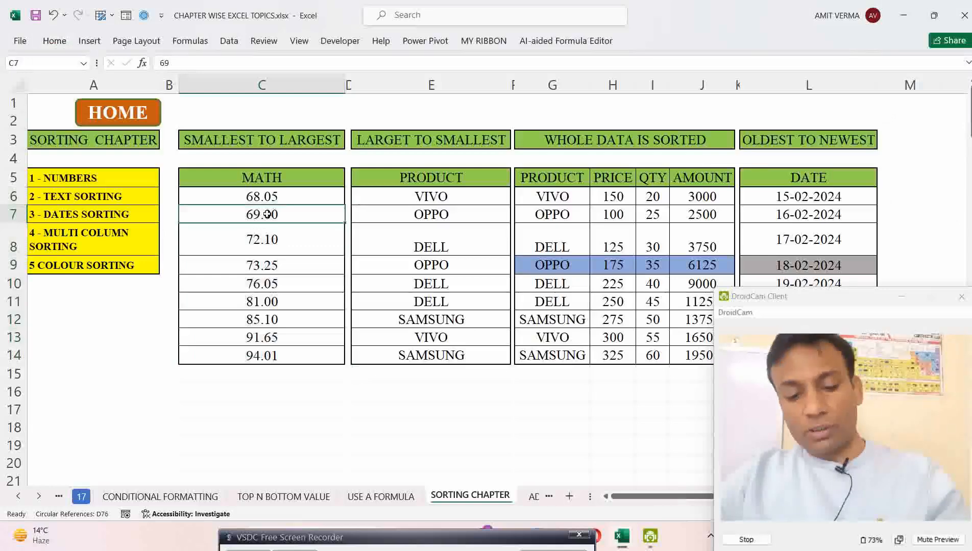
key("h")
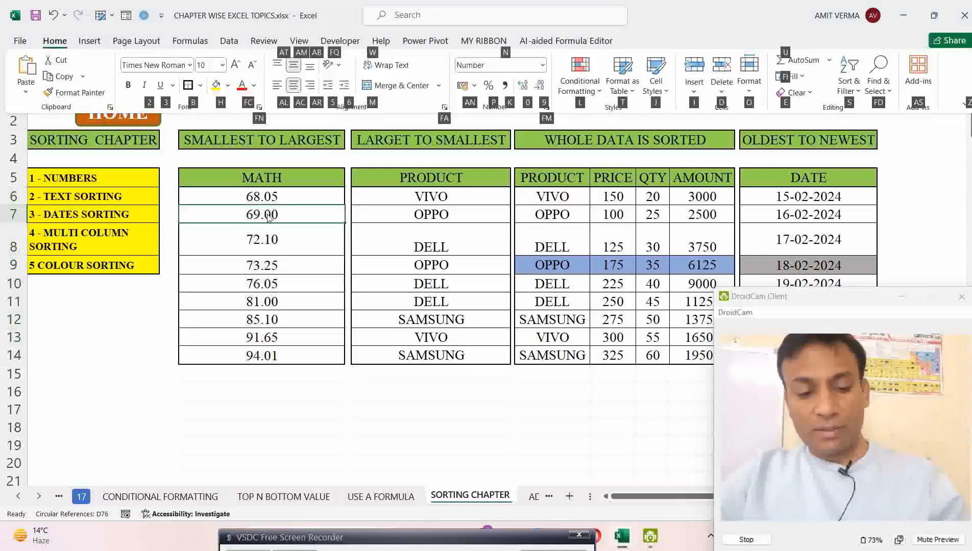
key("s")
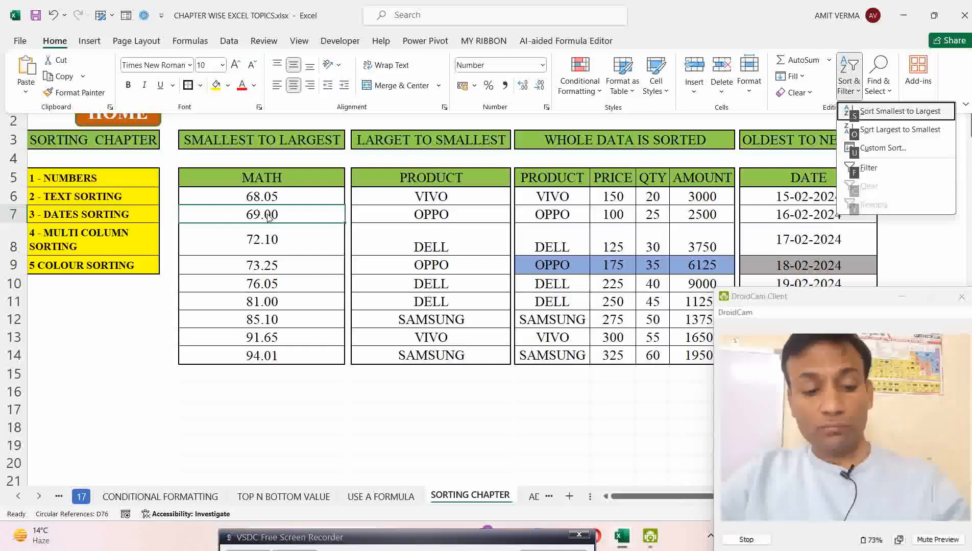
key("Escape")
key("Escape")
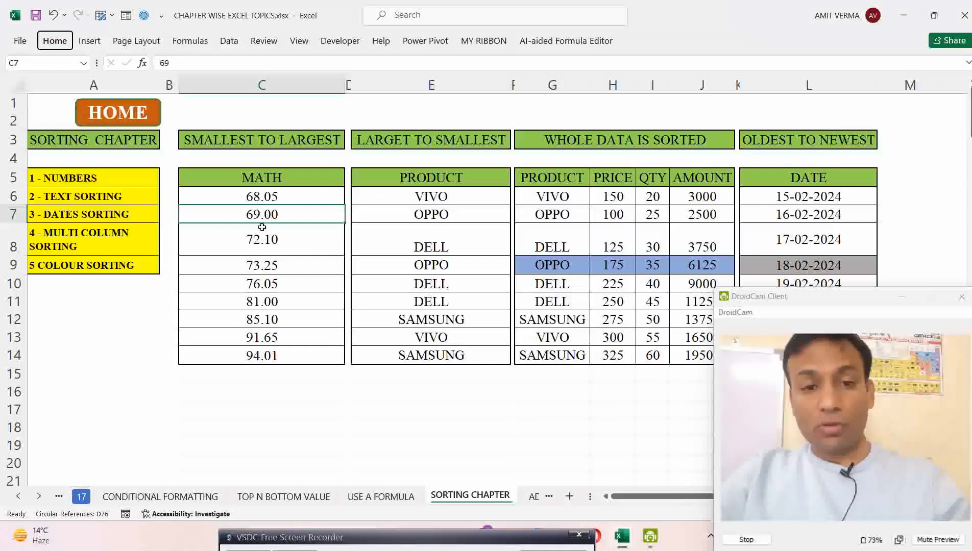
Sort the MATH marks from largest to smallest, starting from cell C8, and highlight the marks in C6:C14.
key("Escape")
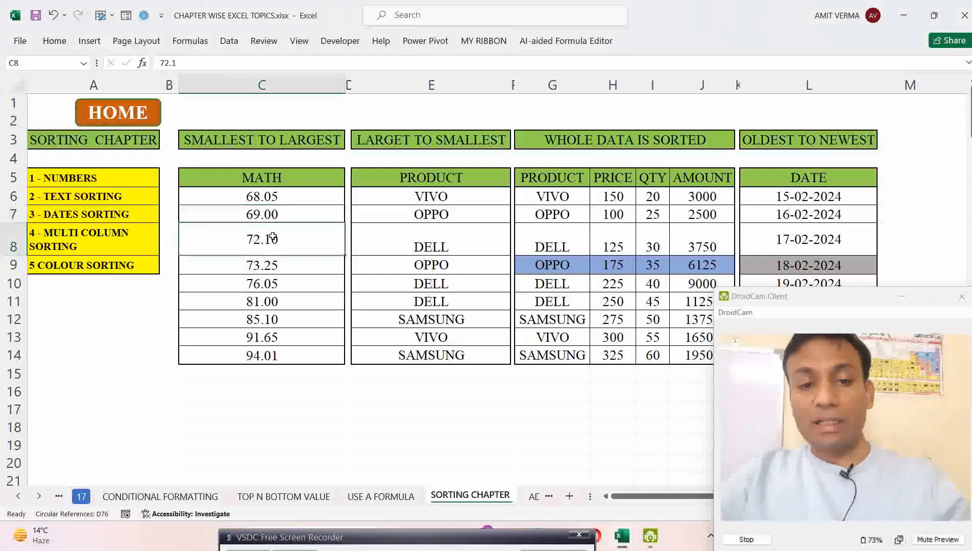
left_click(273, 236)
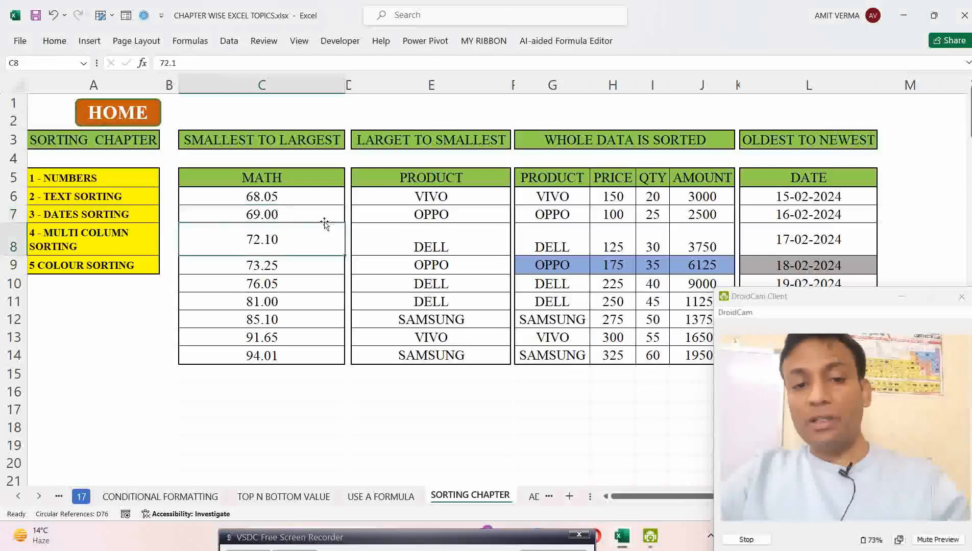
left_click(276, 217)
left_click(276, 242)
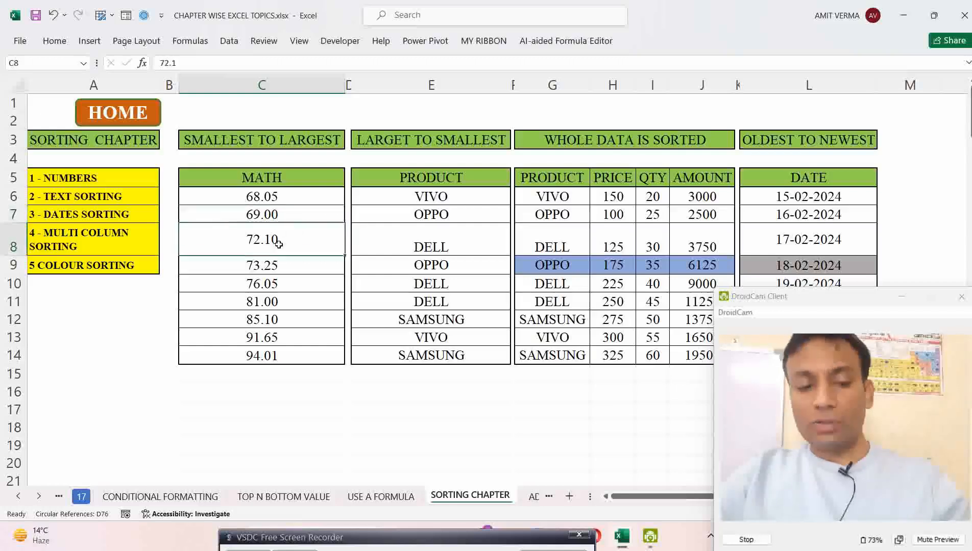
key("alt")
key("h")
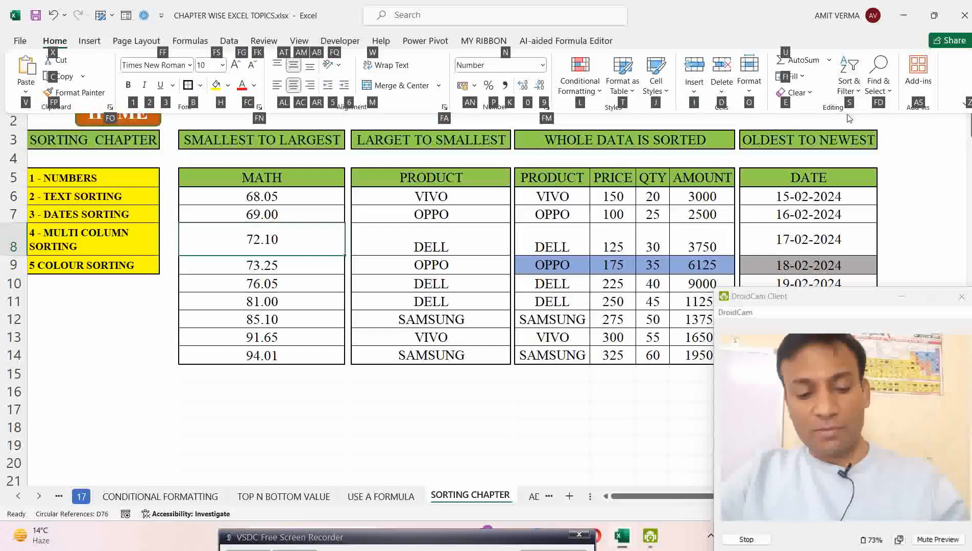
key("s")
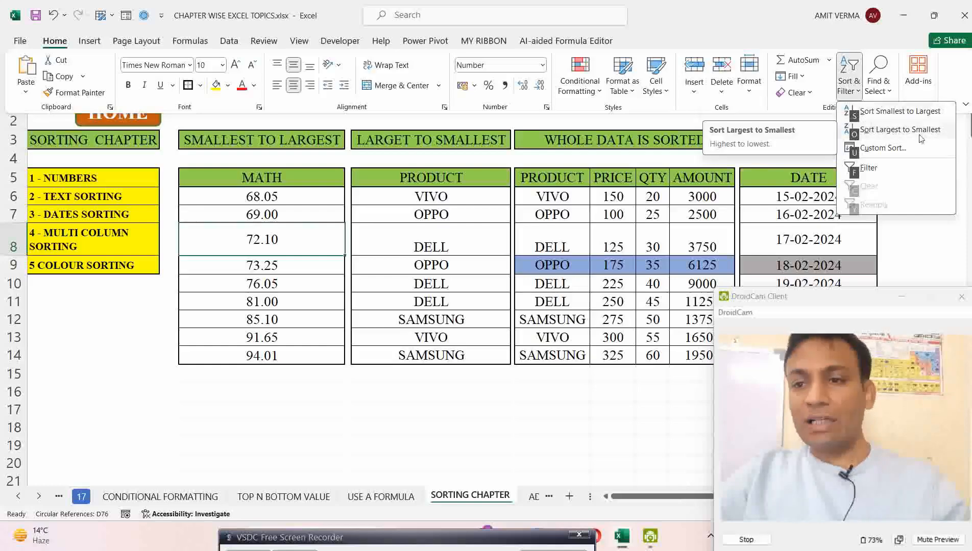
left_click(874, 134)
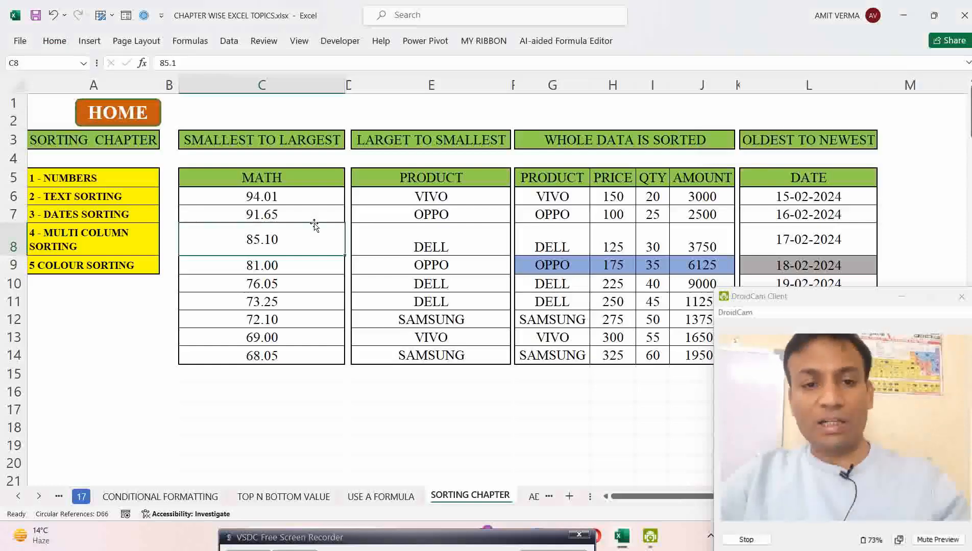
left_click_drag(286, 198, 281, 355)
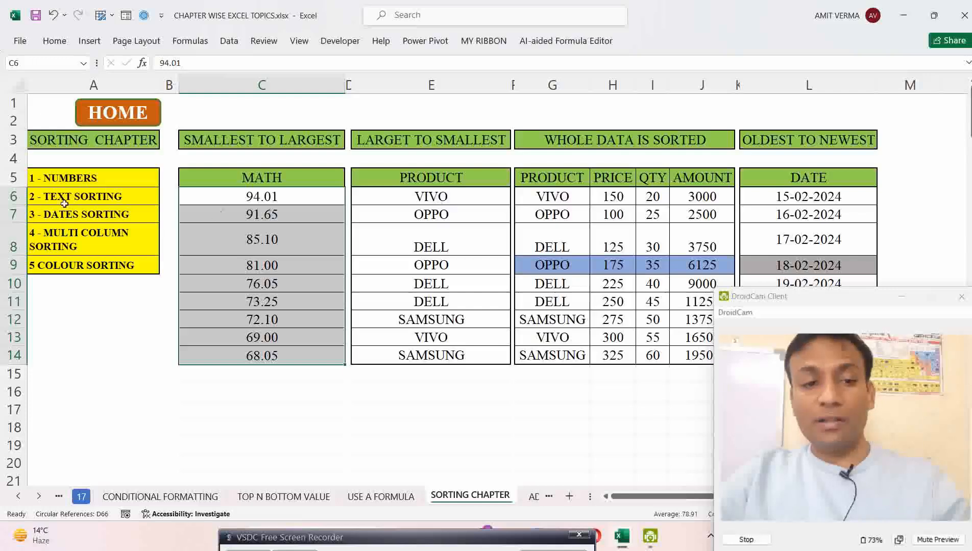
Sort the product names in column E from A to Z, starting from cell E8.
left_click(462, 197)
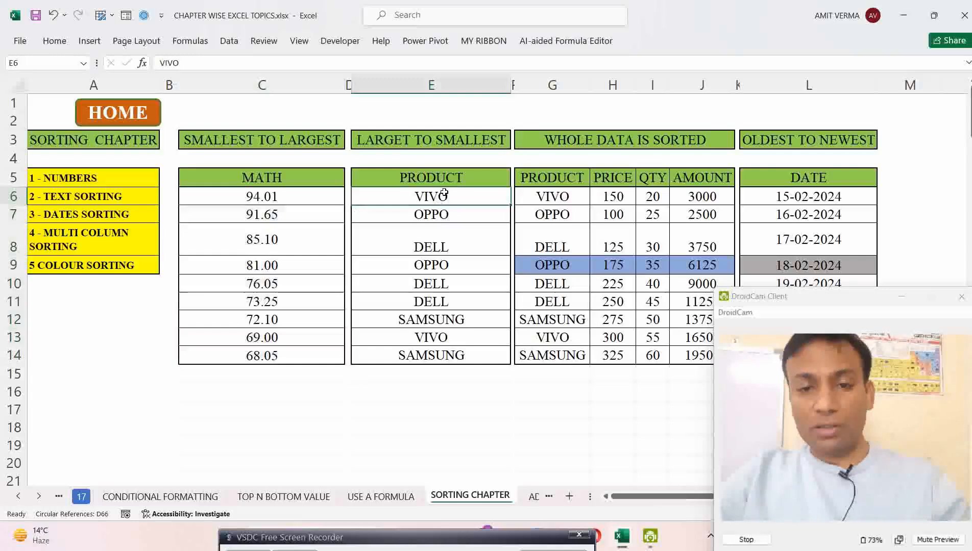
left_click(456, 241)
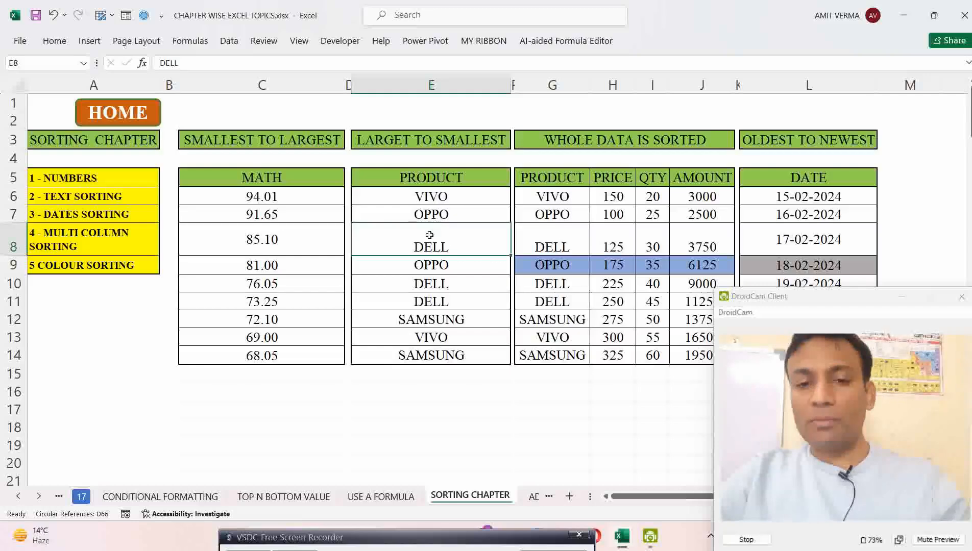
key("alt")
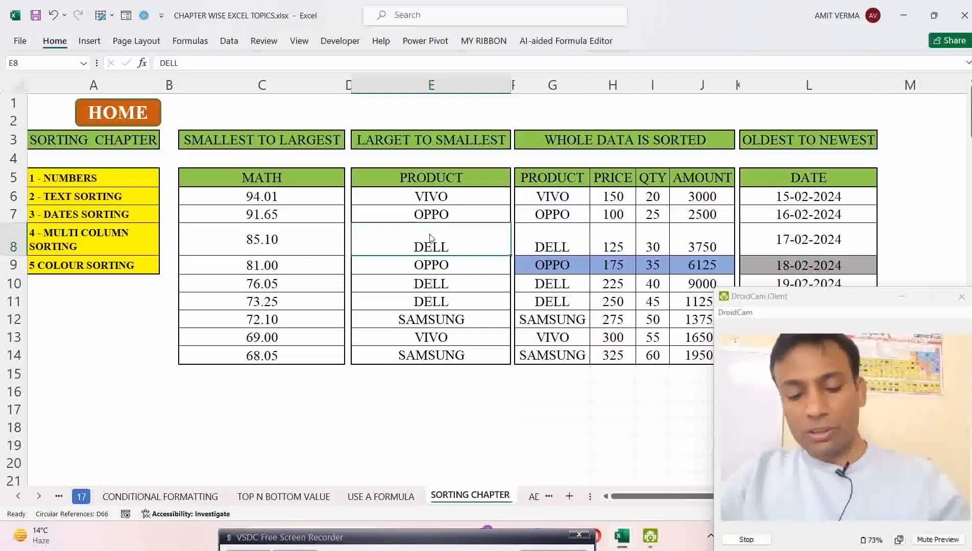
key("h")
key("s")
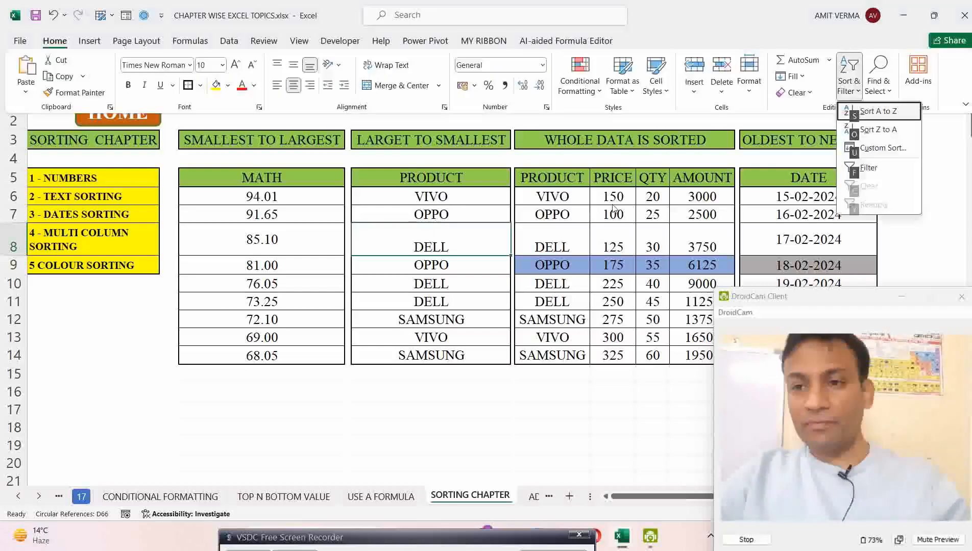
left_click(873, 116)
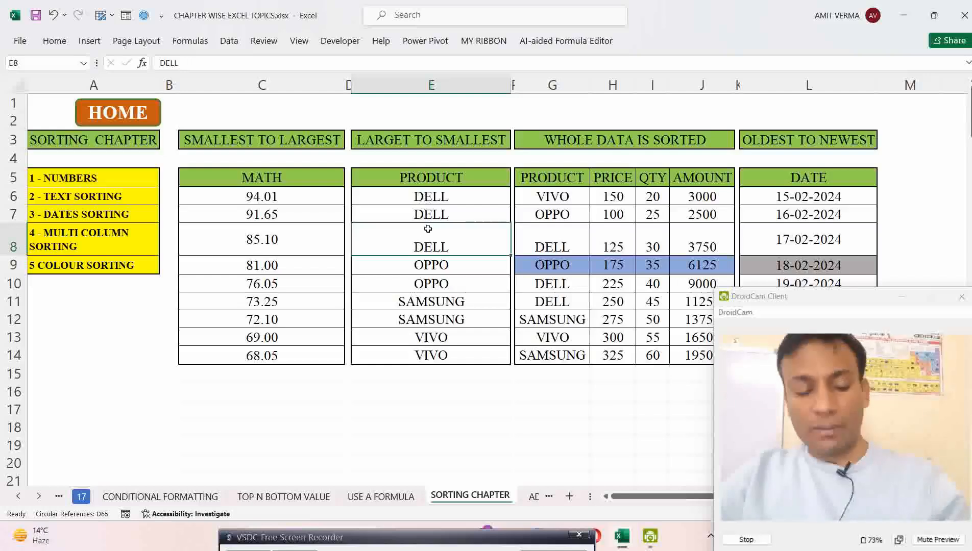
Sort the product names in column E from Z to A.
key("alt+h")
key("s")
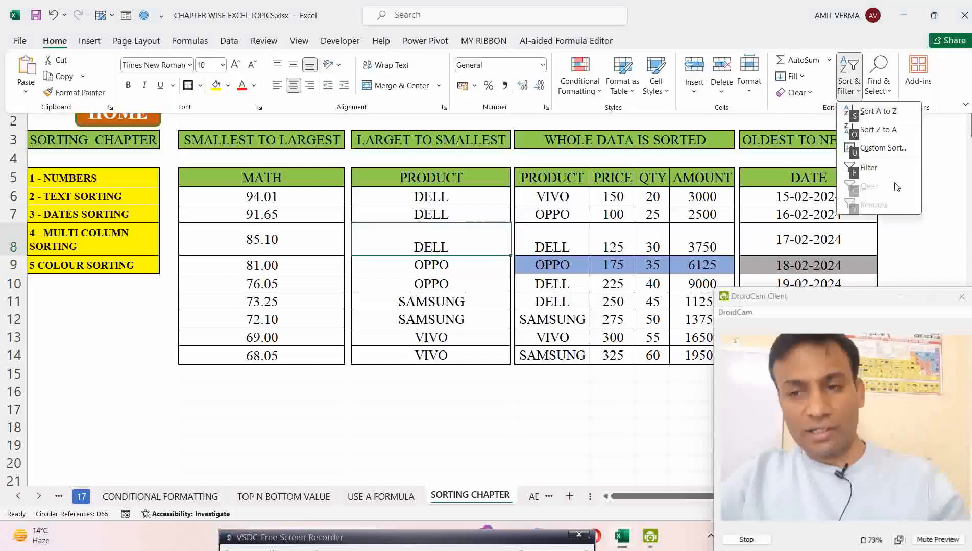
left_click(878, 130)
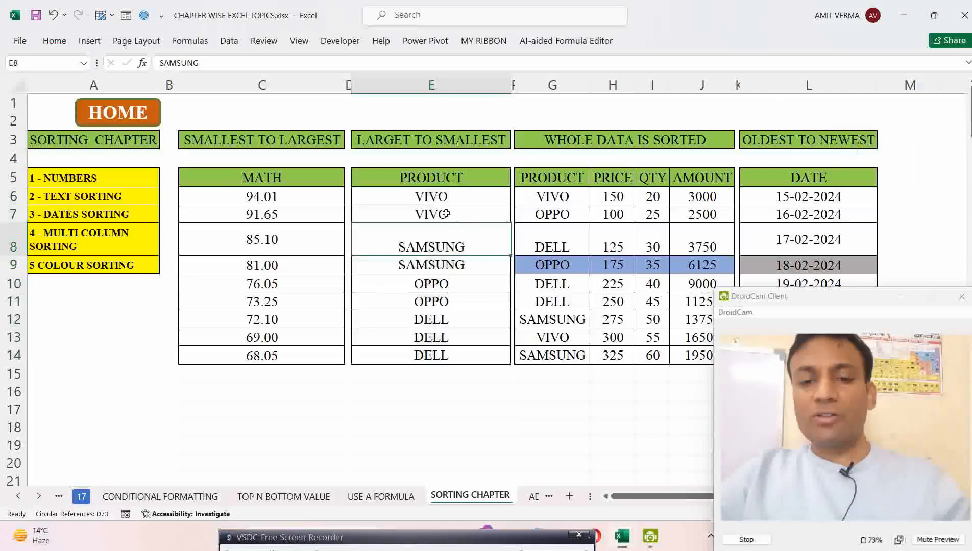
Sort the product names in E6:E14 from Z to A and again from A to Z, with the whole range selected.
left_click_drag(437, 191, 432, 356)
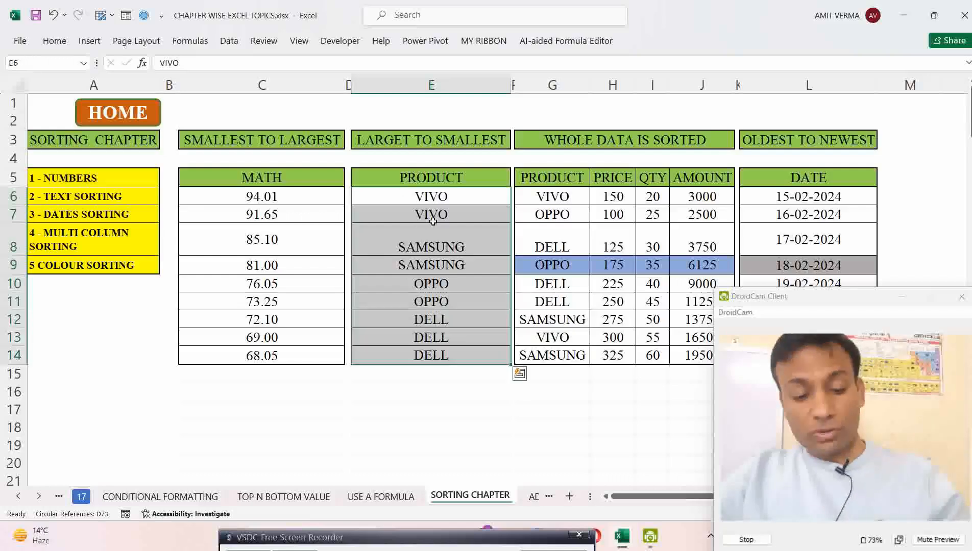
key("alt+h")
key("s")
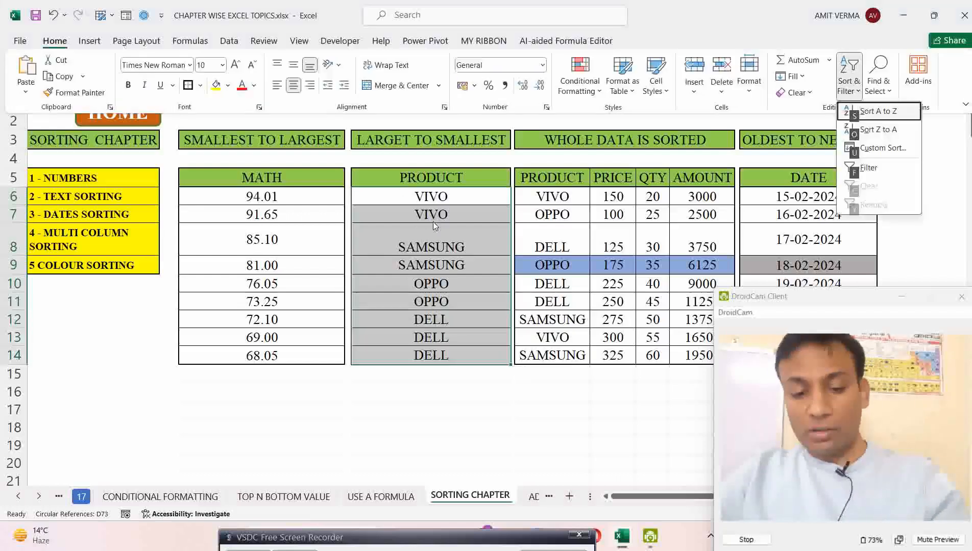
key("o")
key("alt+h")
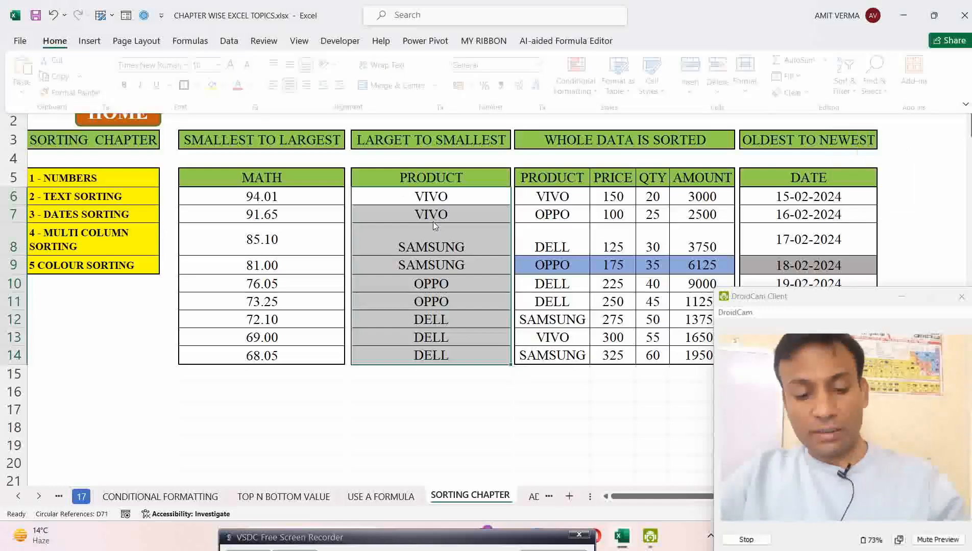
key("s")
key("s")
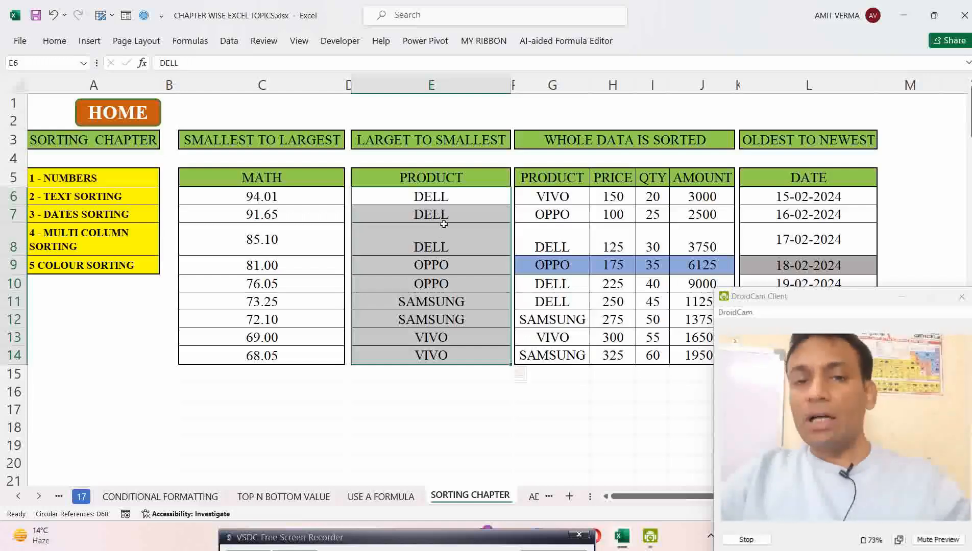
Examine the PRODUCT, PRICE, QTY and AMOUNT table and its blue OPPO row, comparing it with the single-column MATH and PRODUCT lists.
left_click(551, 241)
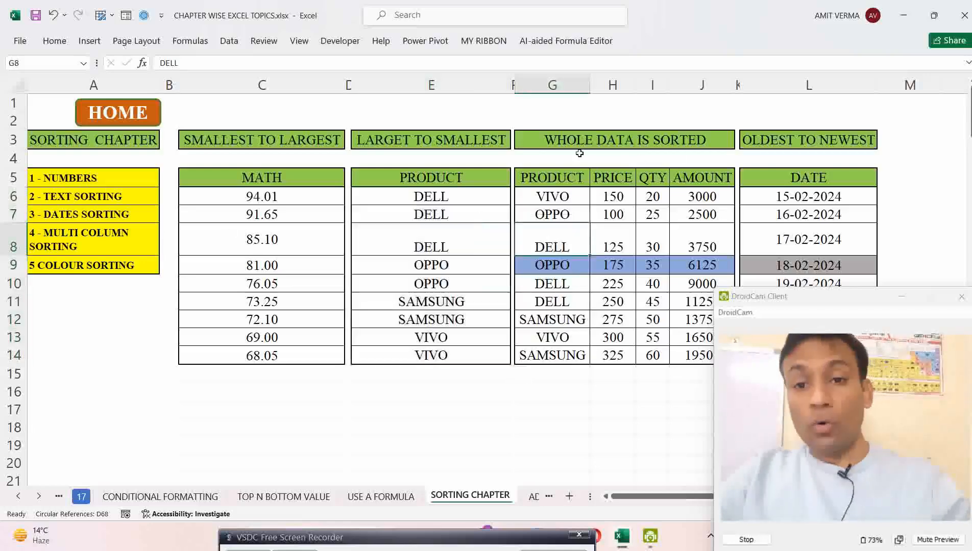
scroll(602, 299, "up", 1, "ctrl")
scroll(603, 299, "down", 2, "ctrl")
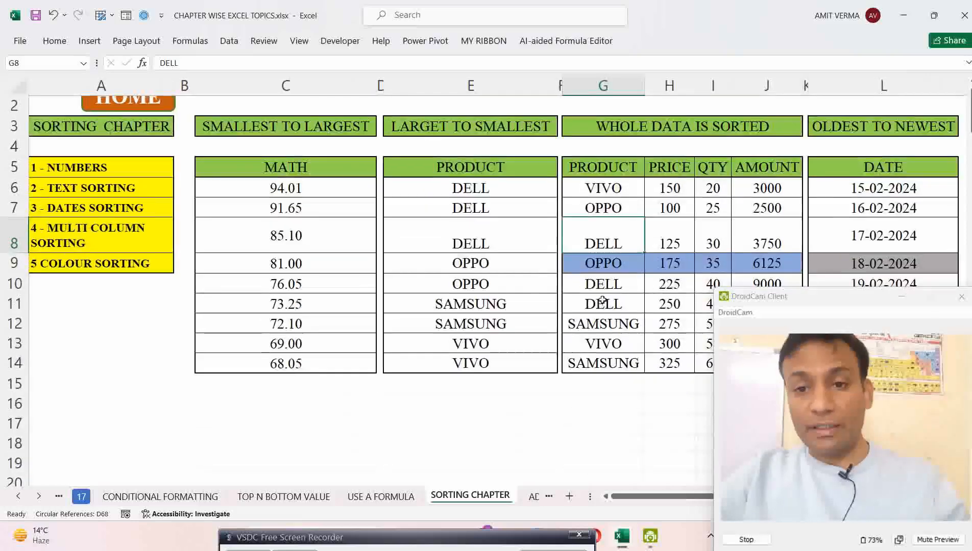
left_click_drag(767, 300, 806, 278)
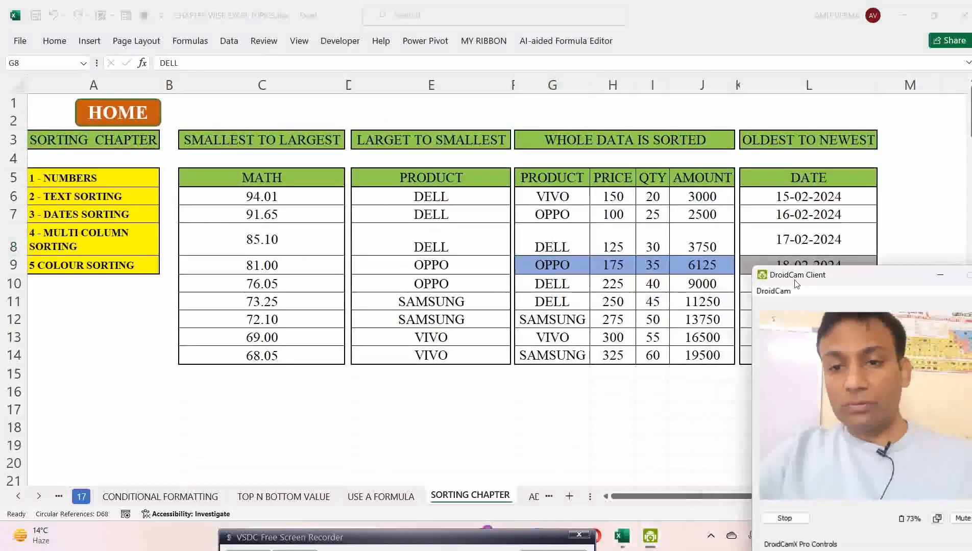
left_click(572, 195)
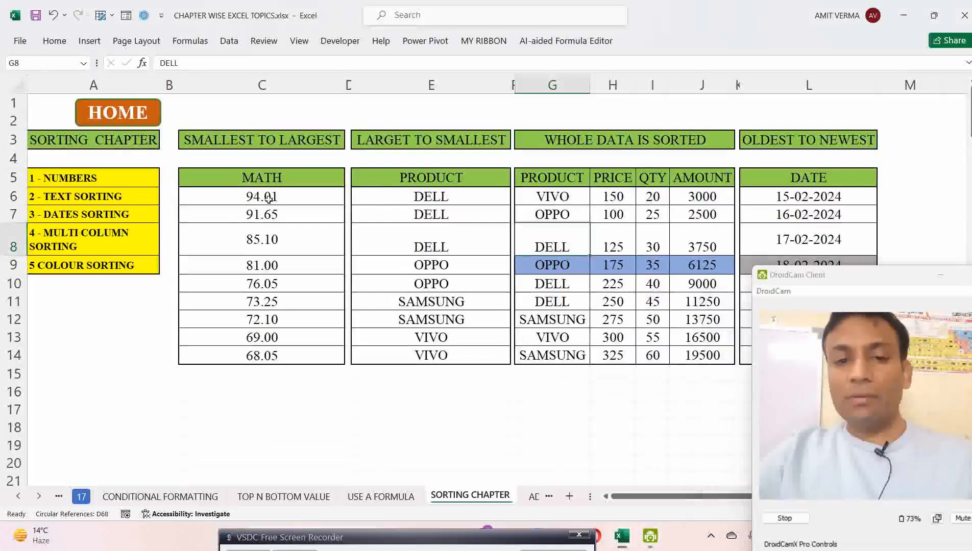
left_click_drag(269, 199, 266, 338)
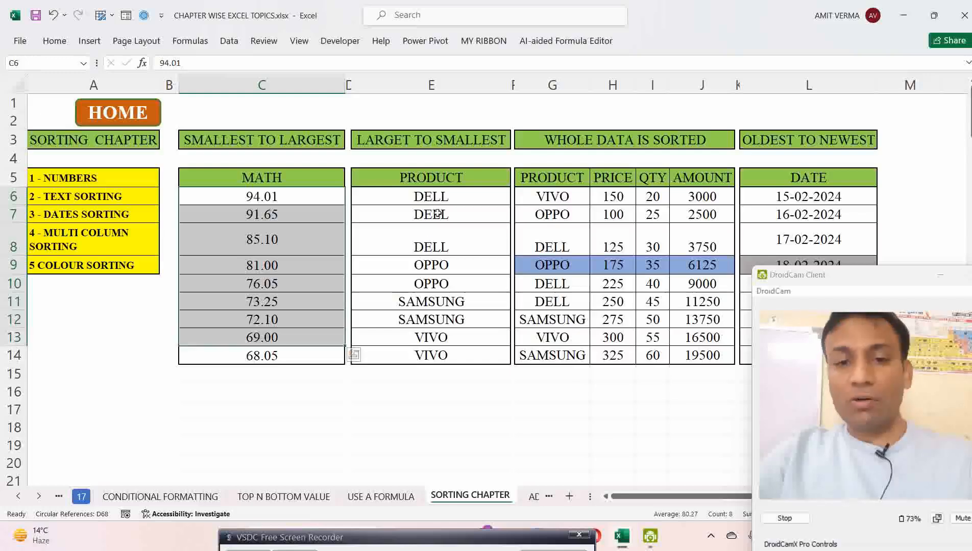
left_click_drag(436, 199, 432, 358)
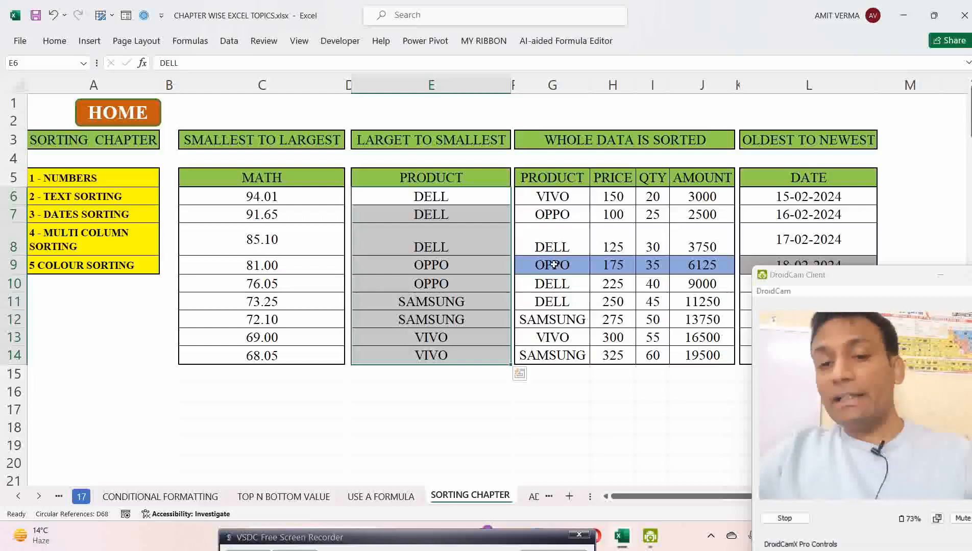
left_click_drag(556, 263, 687, 264)
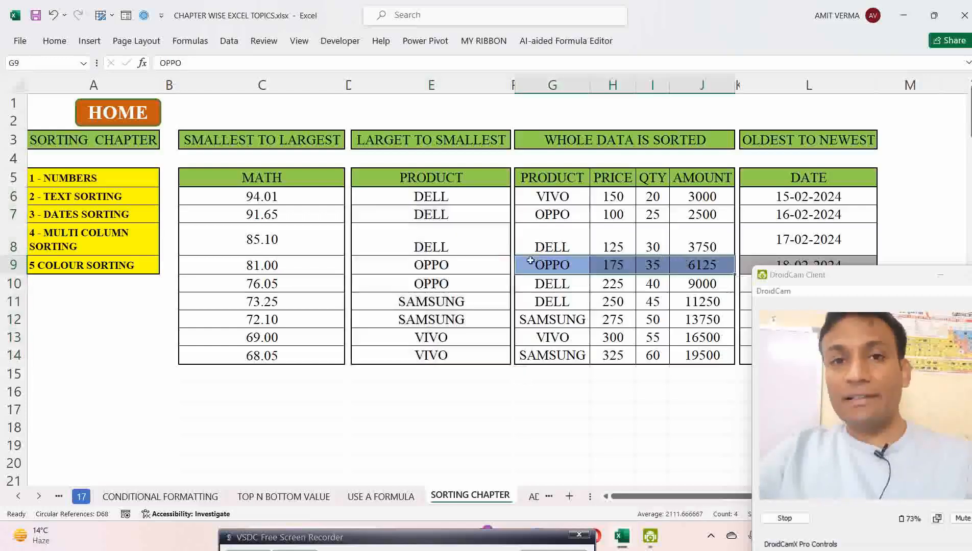
left_click(694, 266)
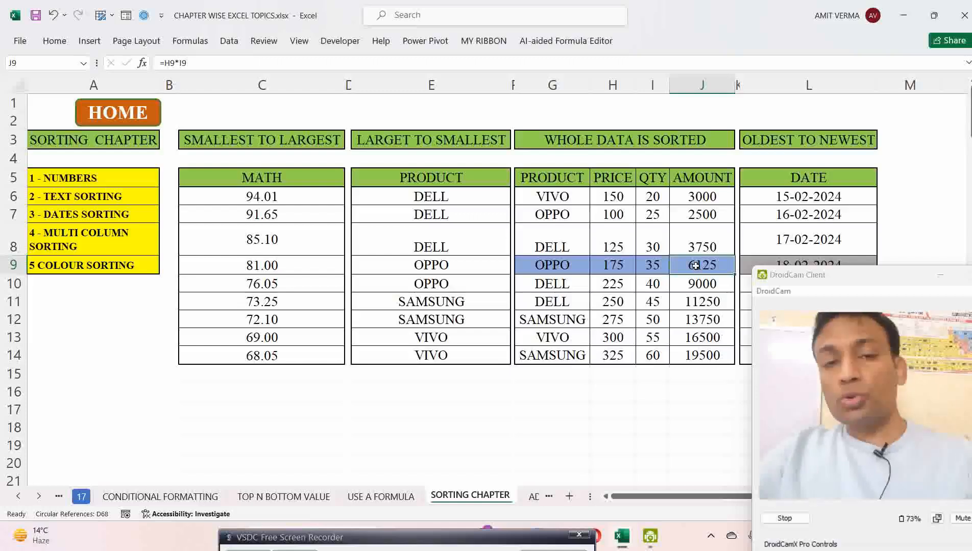
left_click(650, 249)
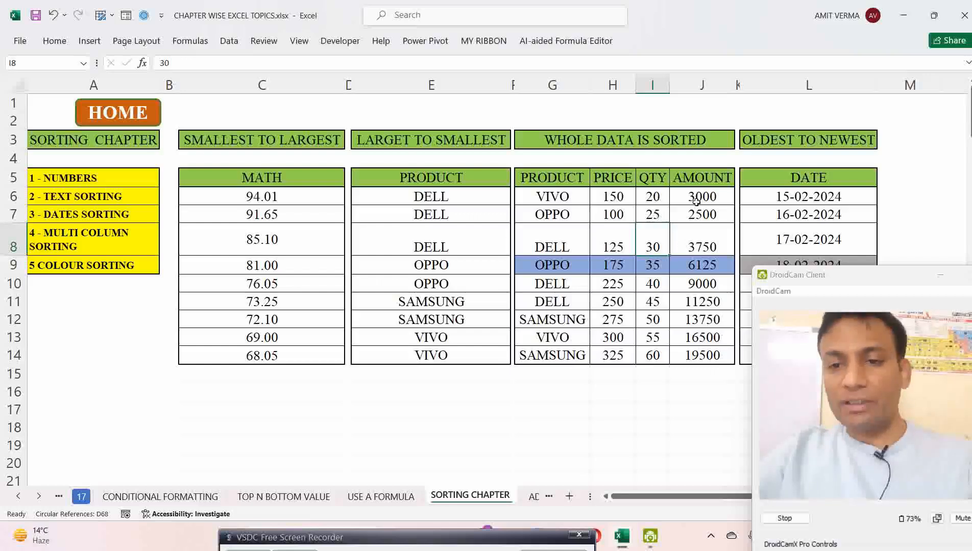
Sort the PRODUCT, PRICE, QTY and AMOUNT table by AMOUNT from smallest to largest.
left_click(695, 268)
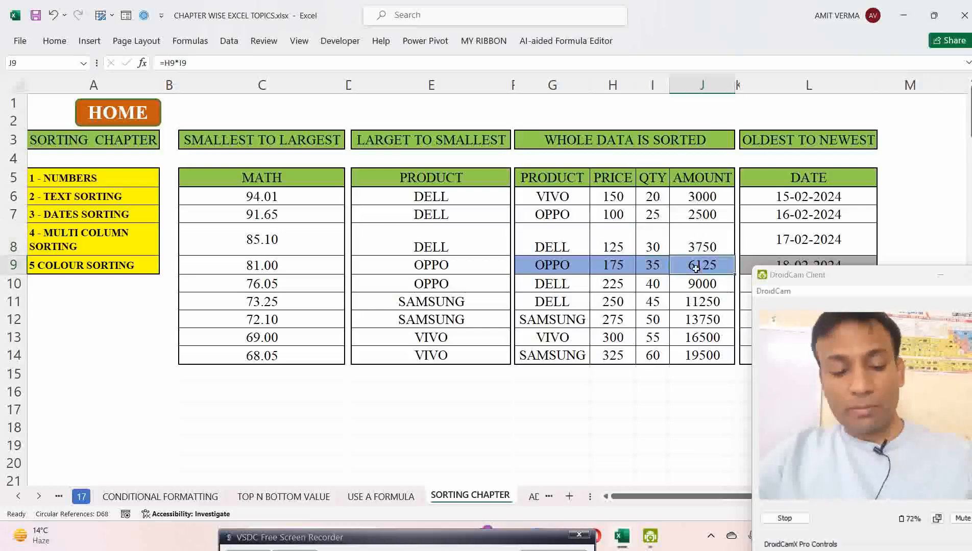
key("alt+h")
key("s")
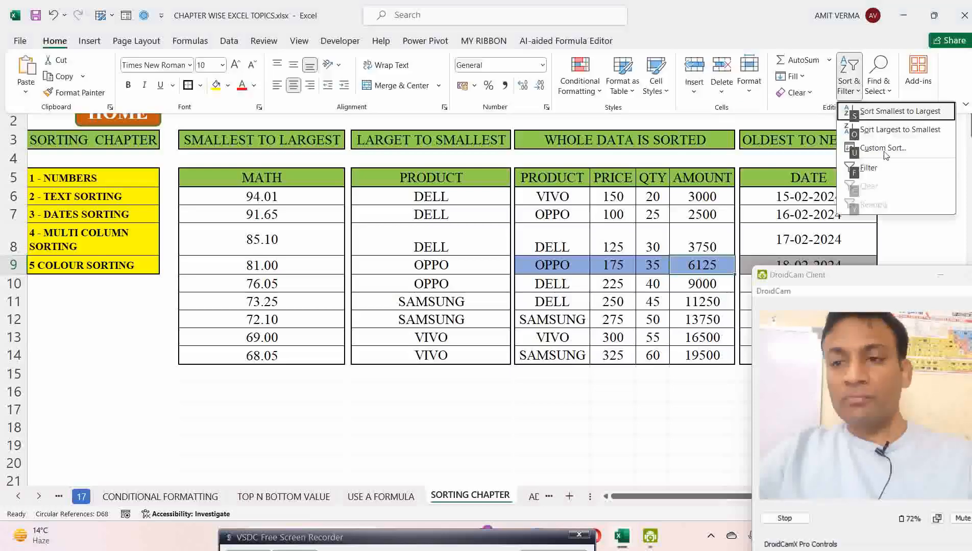
left_click(899, 111)
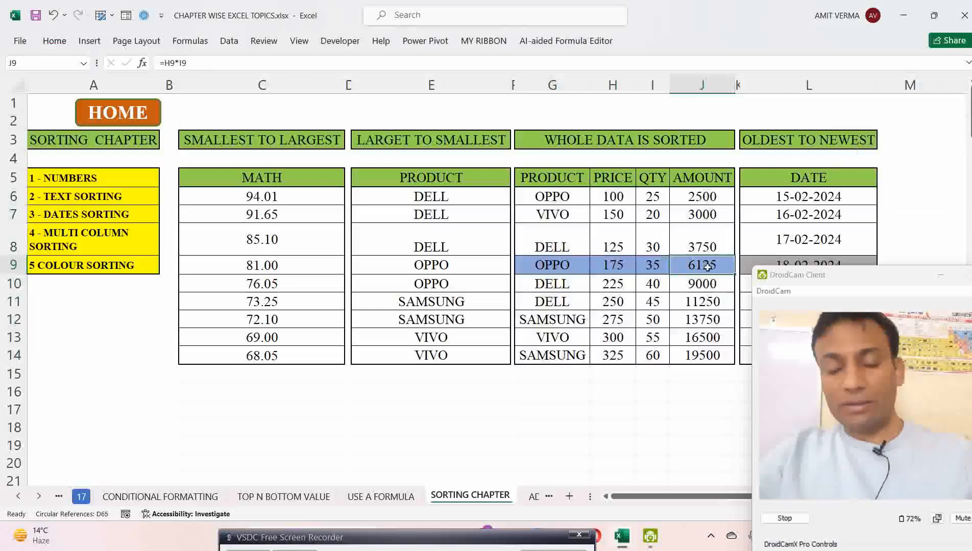
Sort the four-column product table by AMOUNT from largest to smallest and check the blue OPPO row in G11:J11.
key("alt")
key("h")
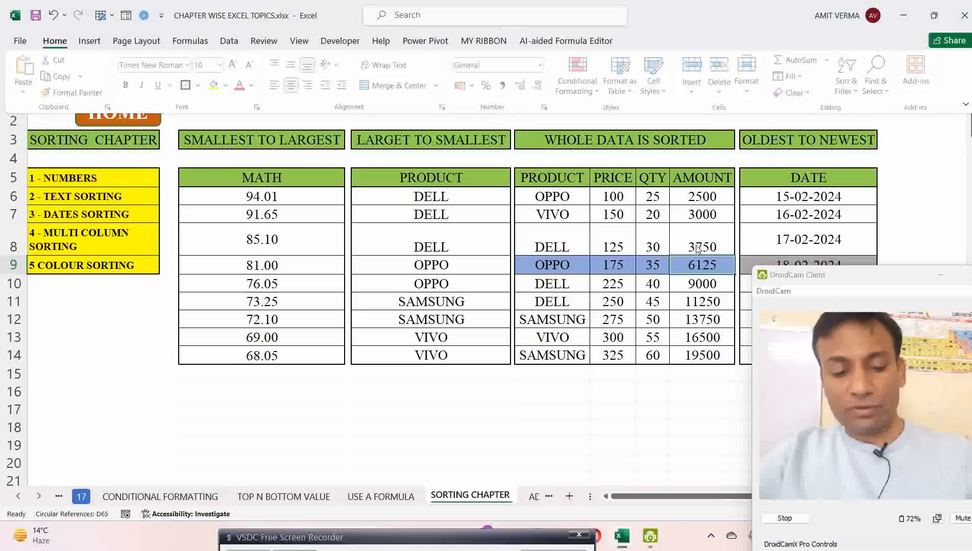
key("s")
left_click(893, 132)
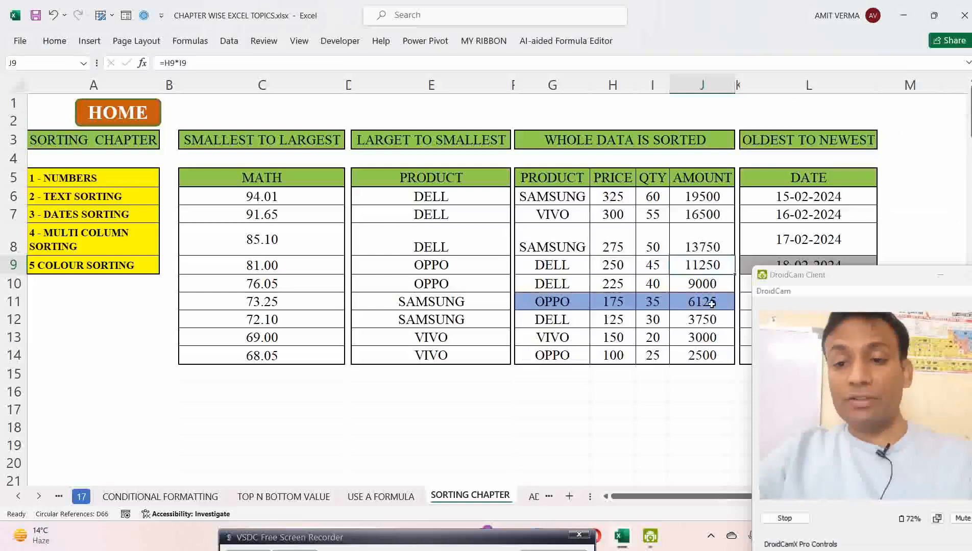
left_click_drag(536, 302, 682, 305)
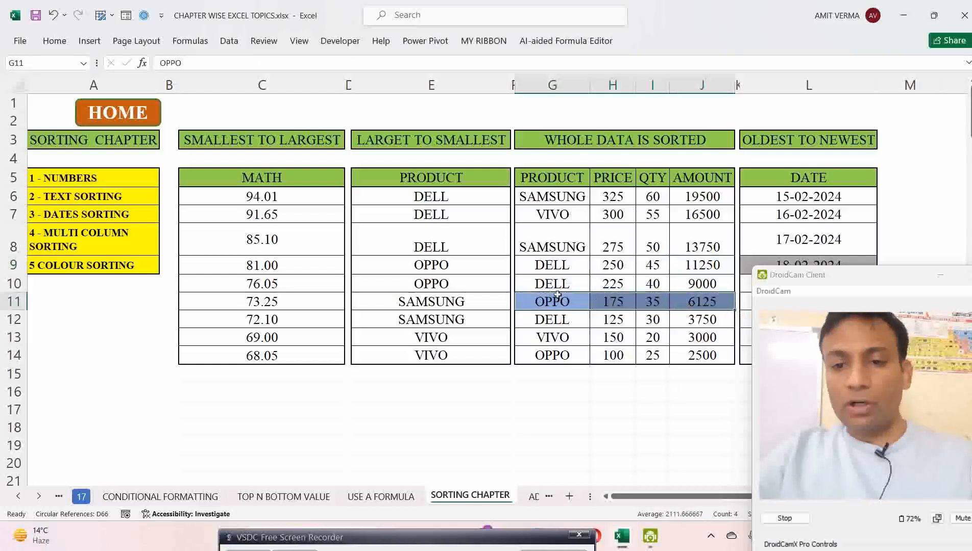
left_click(694, 303)
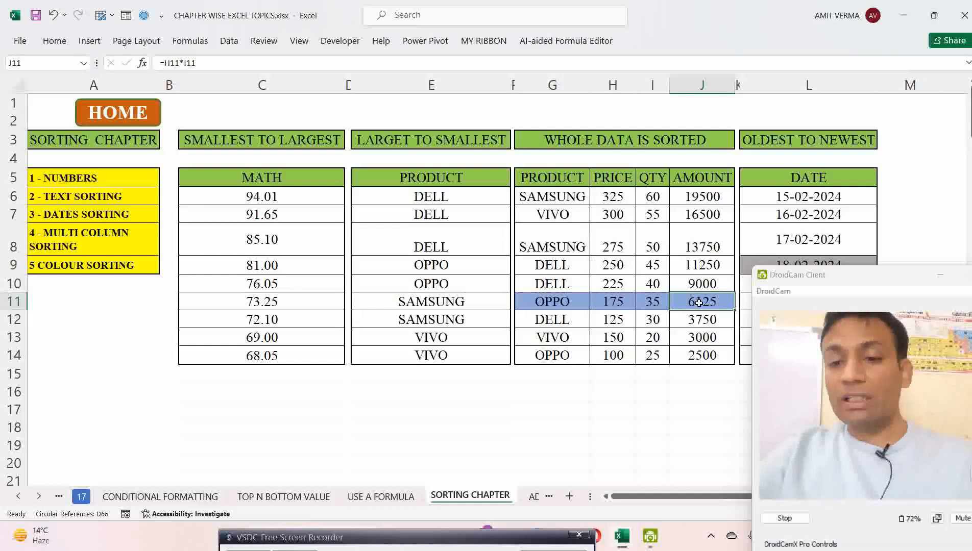
Sort the PRODUCT, PRICE, QTY and AMOUNT table by QTY from largest to smallest.
left_click(652, 238)
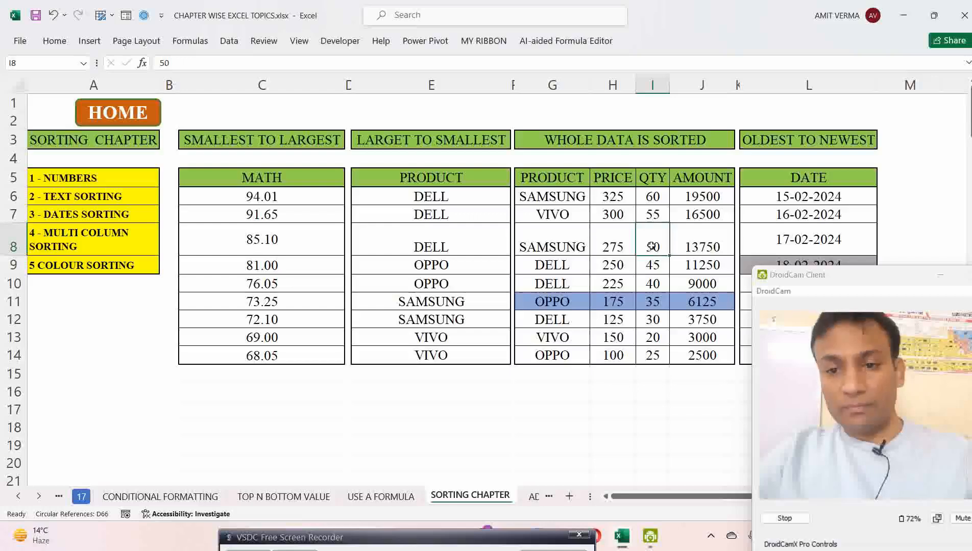
key("alt+h")
key("s")
key("s")
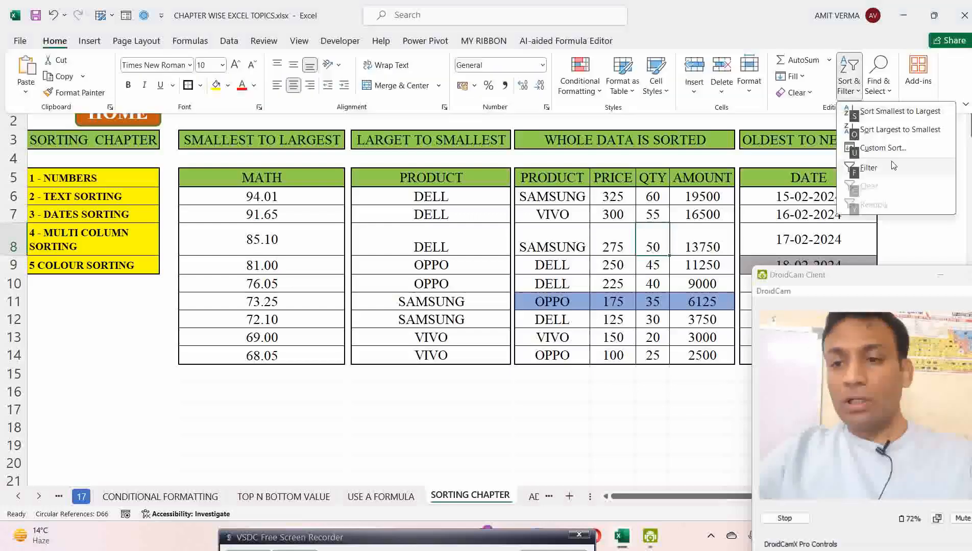
left_click(896, 130)
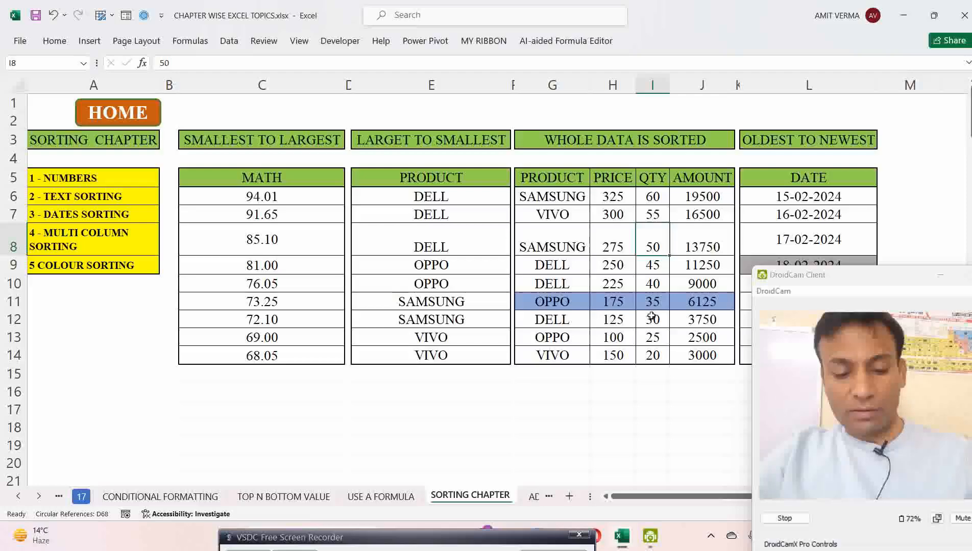
Sort the product table by QTY from smallest to largest and check the blue OPPO row and the data in G6:J14.
key("alt+h")
key("s")
key("s")
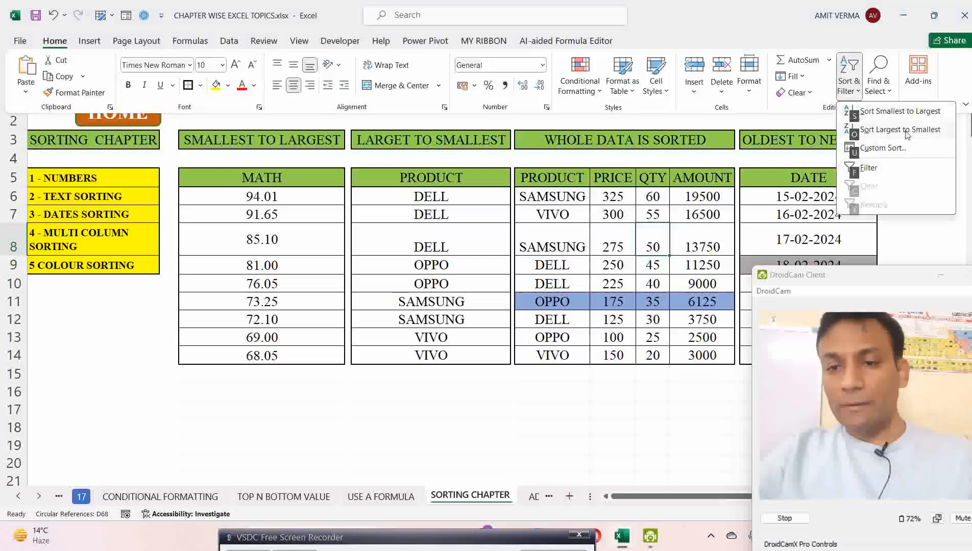
left_click(903, 112)
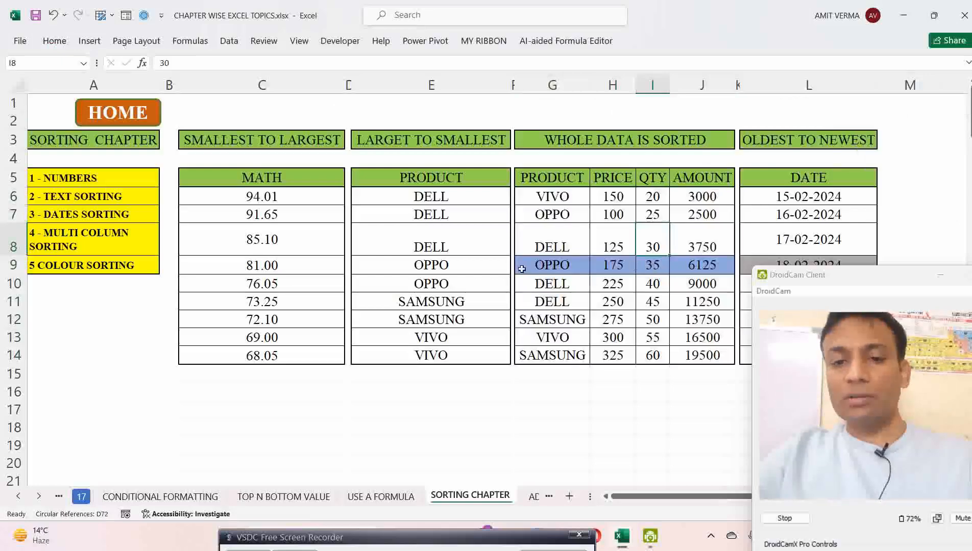
left_click_drag(529, 266, 704, 266)
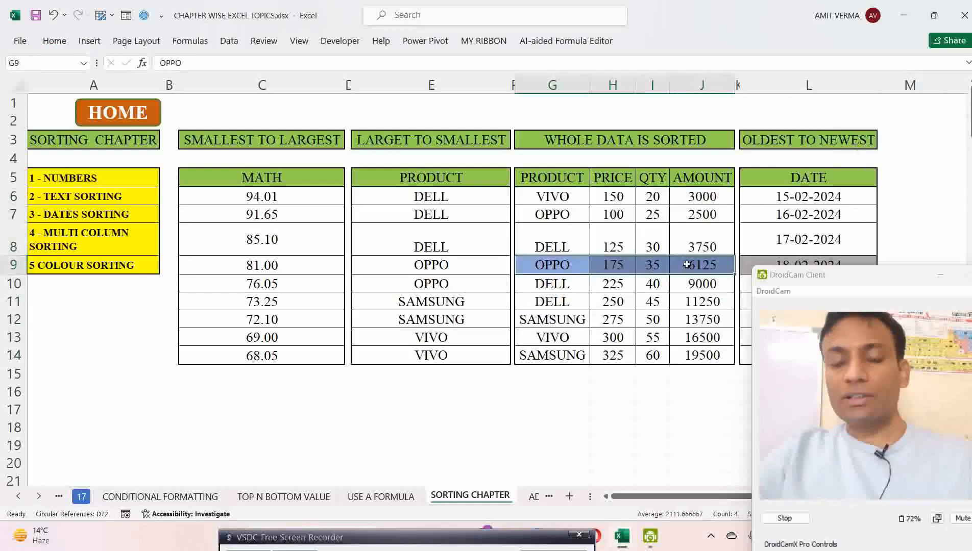
left_click(641, 269)
left_click_drag(551, 197, 689, 354)
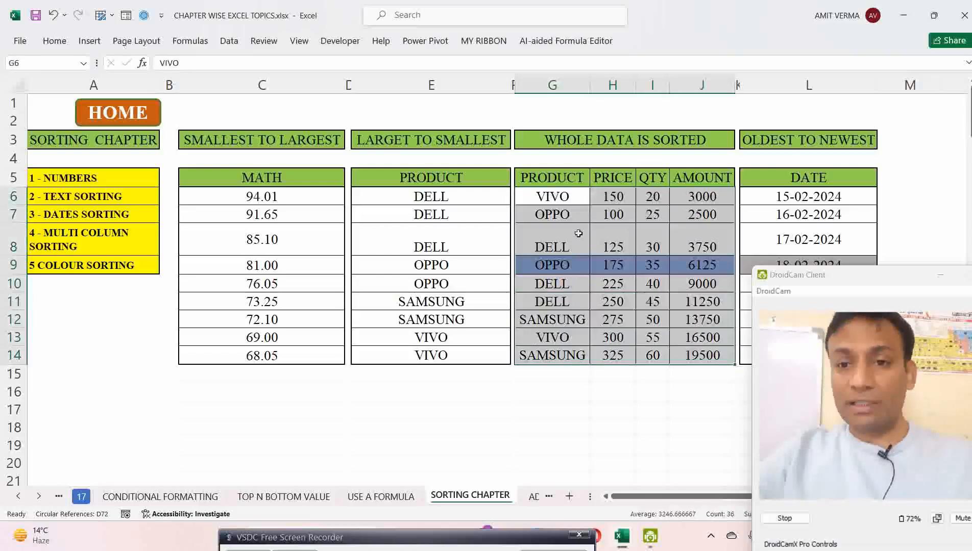
Try to sort from A to Z with the empty cell E16 selected outside the data.
left_click(488, 398)
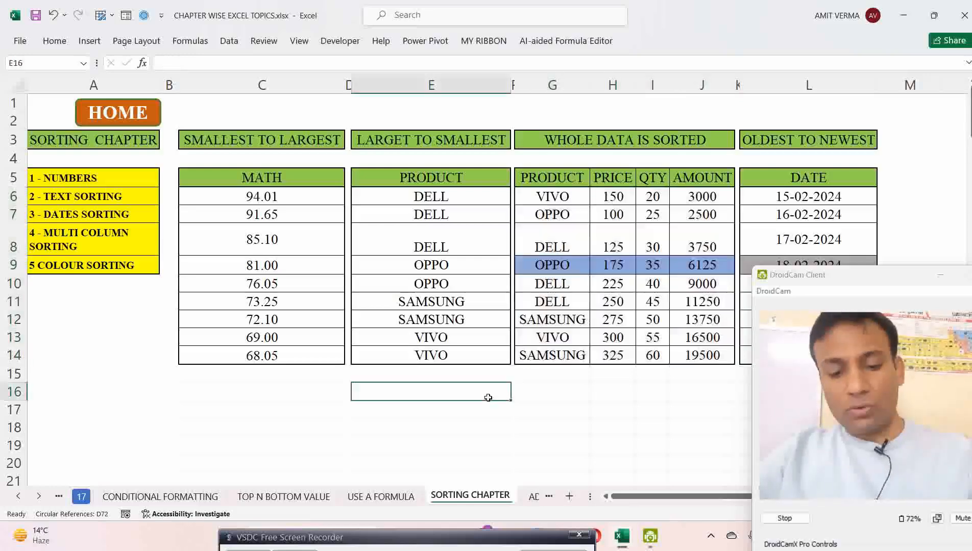
key("alt+h")
key("s")
key("s")
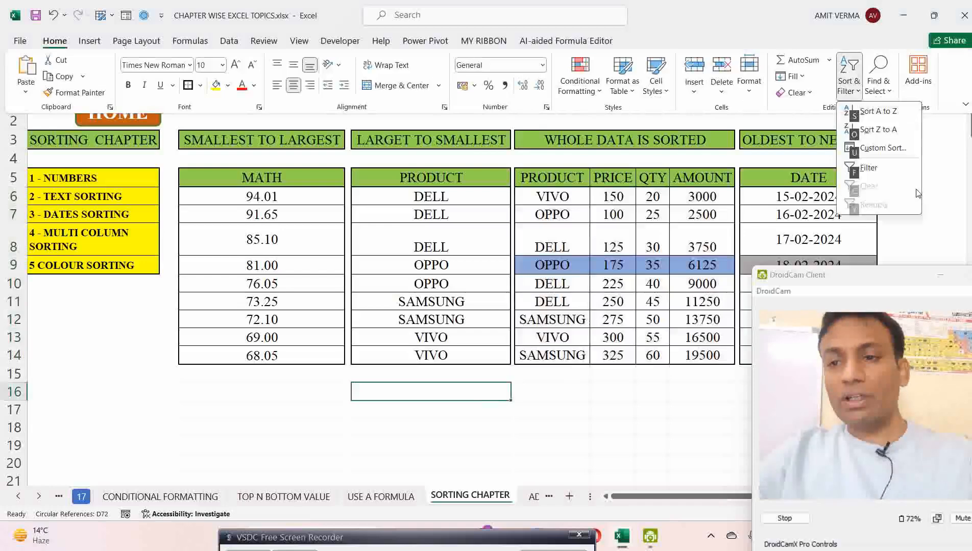
left_click(887, 112)
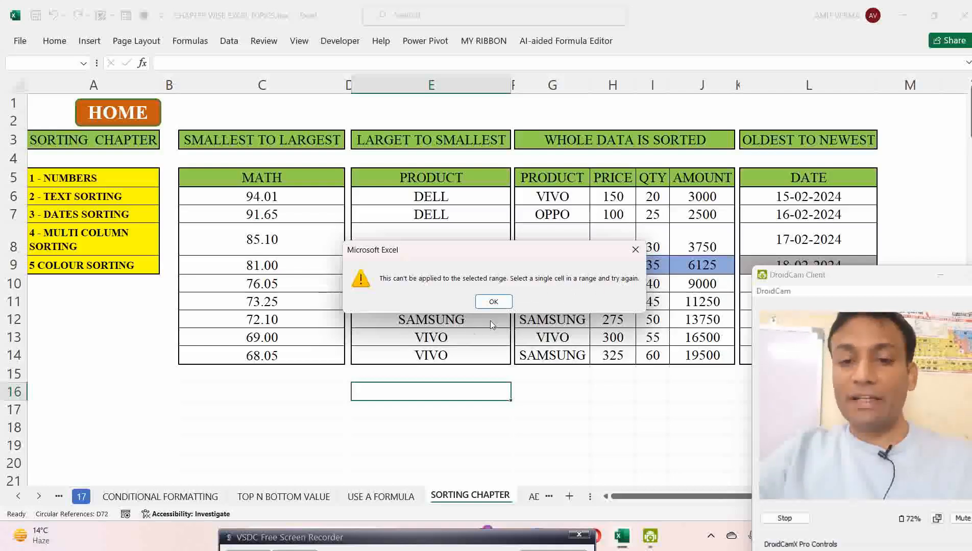
left_click(493, 301)
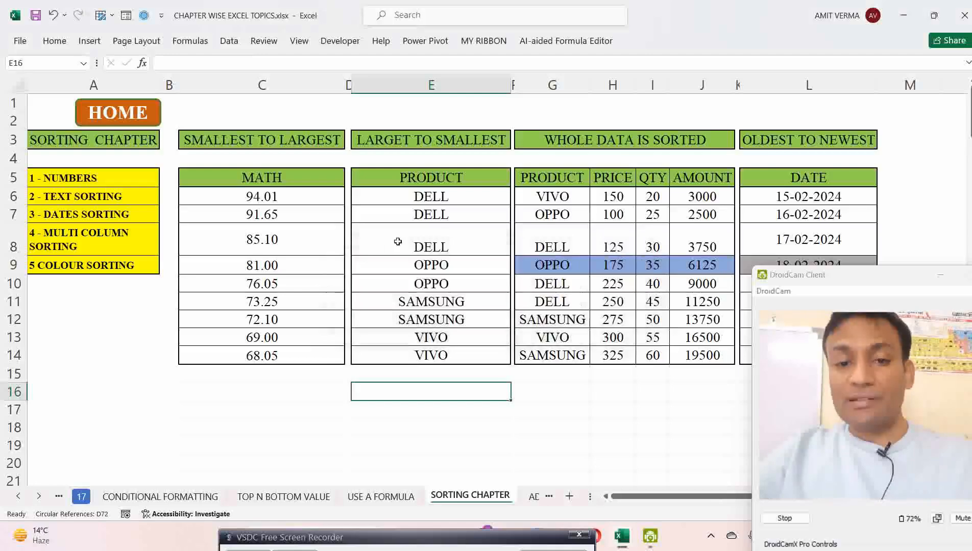
Sort the four-column product table by its PRODUCT column from A to Z and check the values in the DELL rows.
left_click(433, 244)
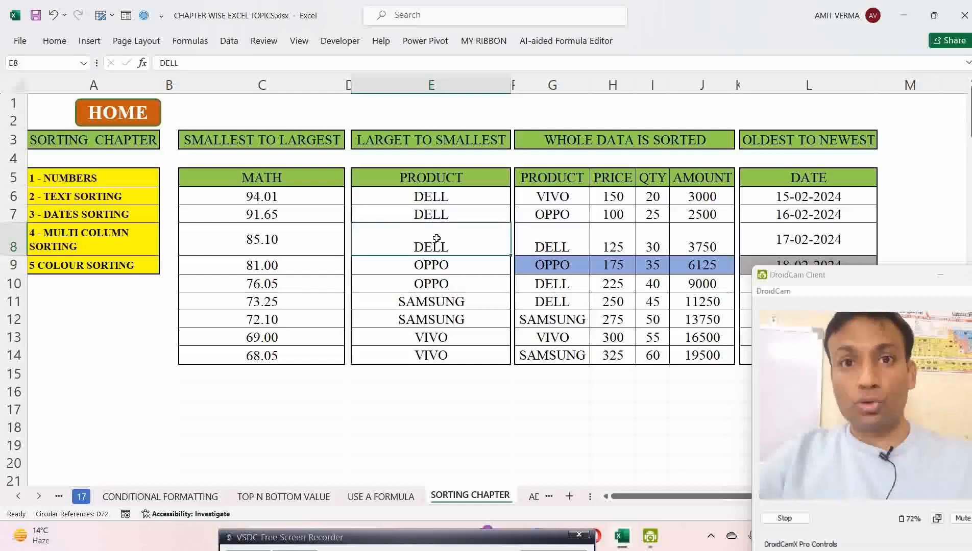
left_click(579, 199)
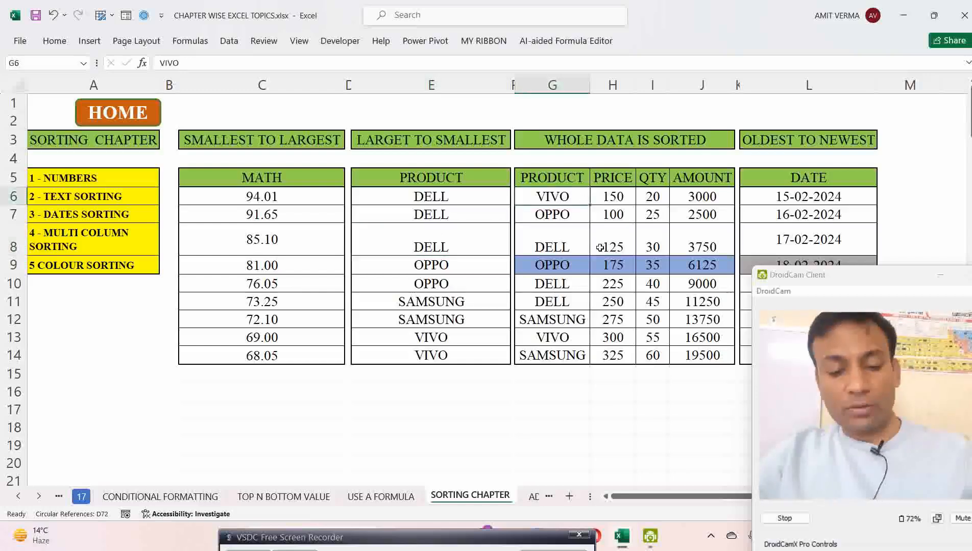
key("alt+h")
key("s")
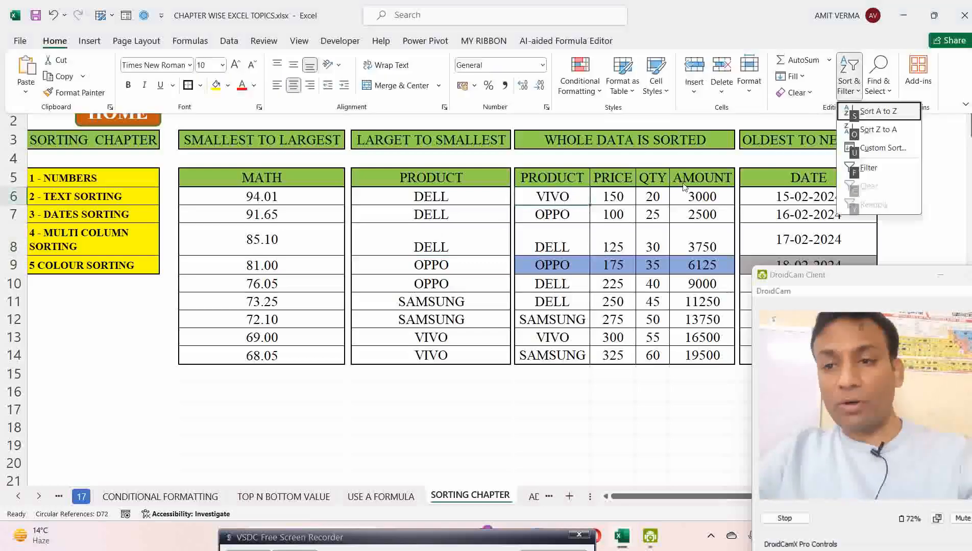
left_click(889, 117)
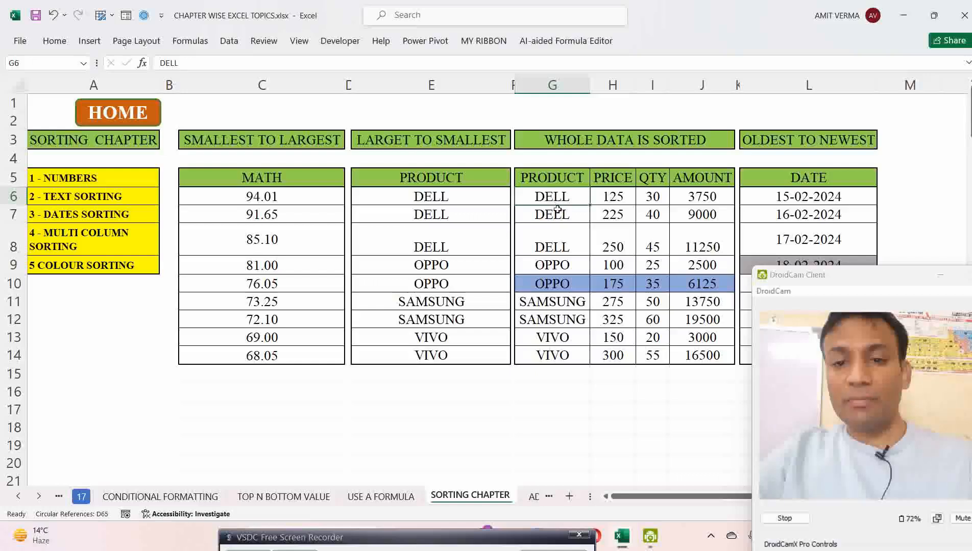
left_click(612, 200)
left_click(657, 197)
left_click(681, 198)
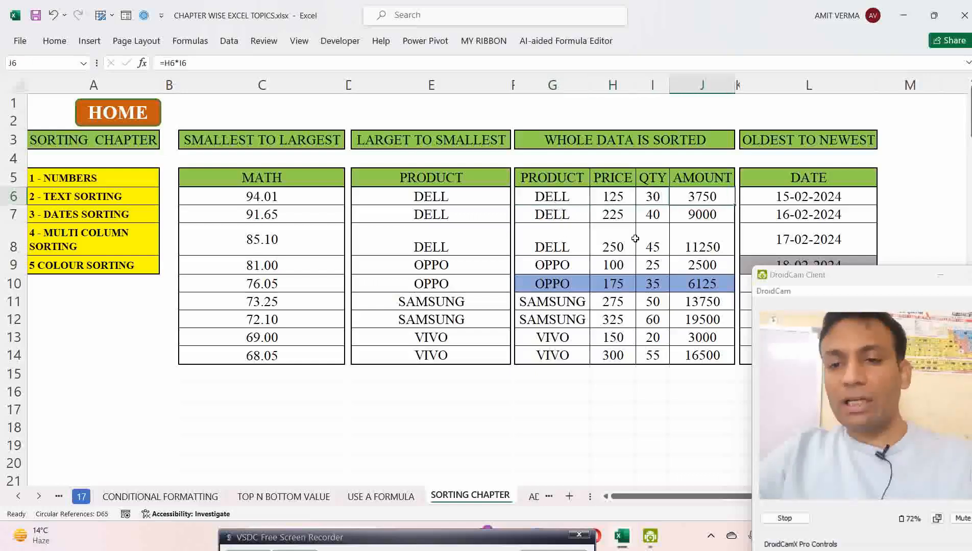
left_click(618, 246)
left_click(644, 246)
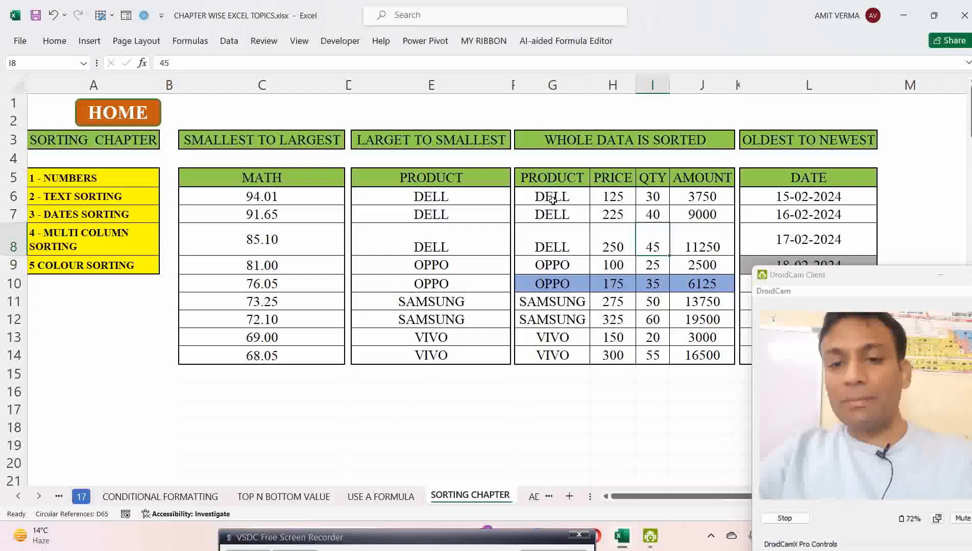
Open the Custom Sort settings for the product data in G6:J14 and keep the table uncovered.
left_click_drag(553, 196, 676, 353)
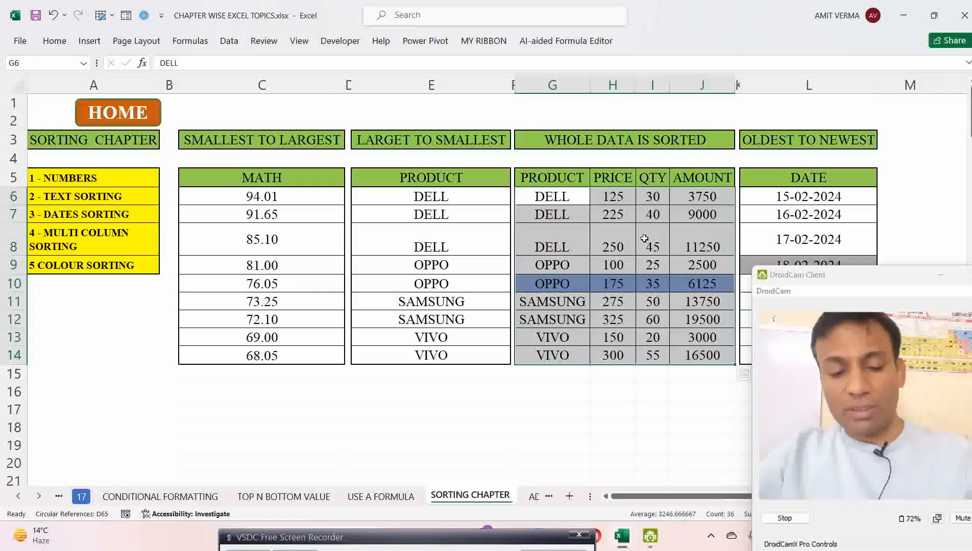
key("alt")
key("h")
key("s")
key("s")
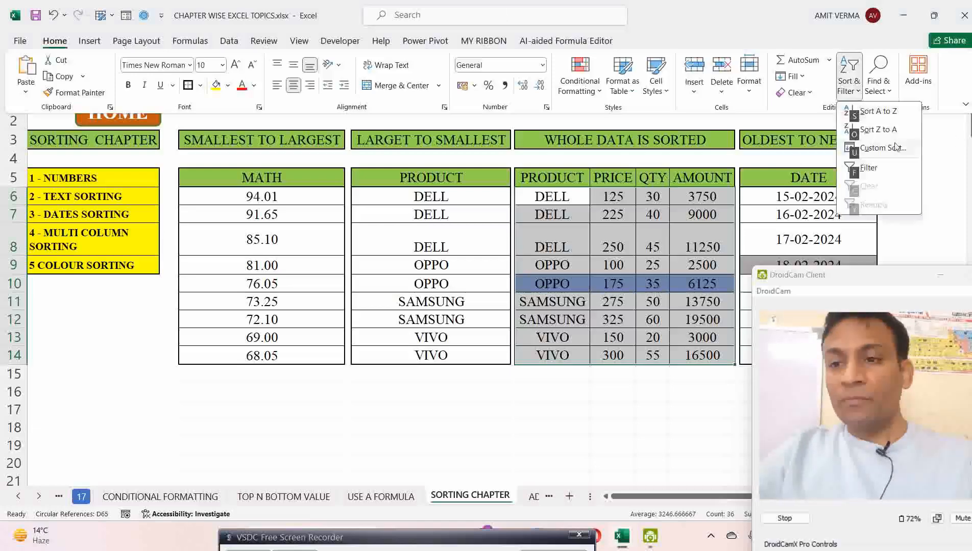
left_click(865, 149)
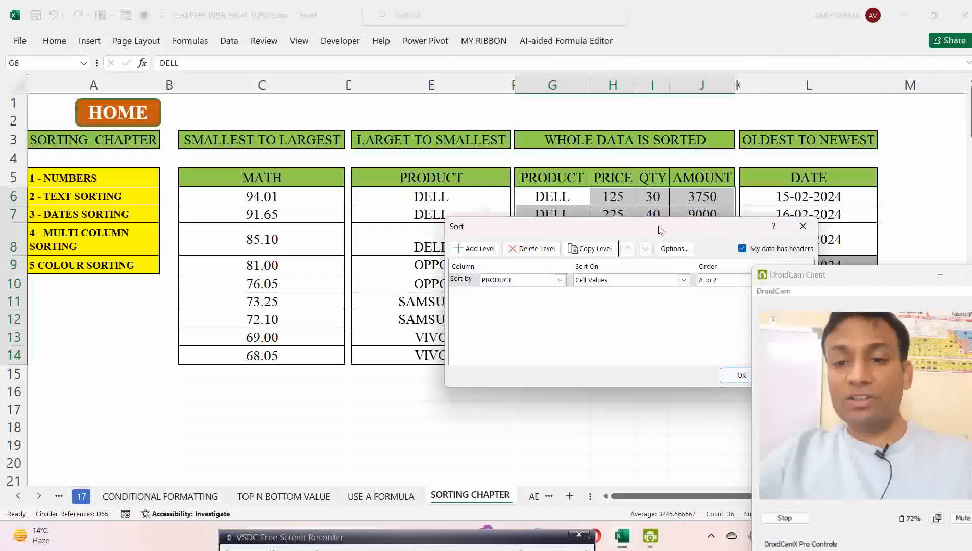
left_click_drag(658, 221, 359, 263)
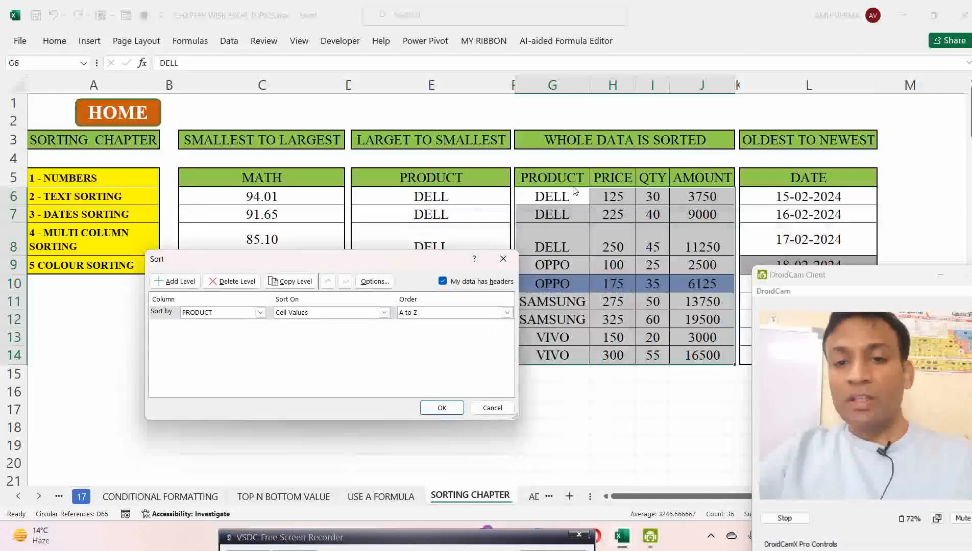
Custom-sort the product table by PRICE on Cell Values, from Largest to Smallest, and check the prices in H6:H14.
left_click(261, 313)
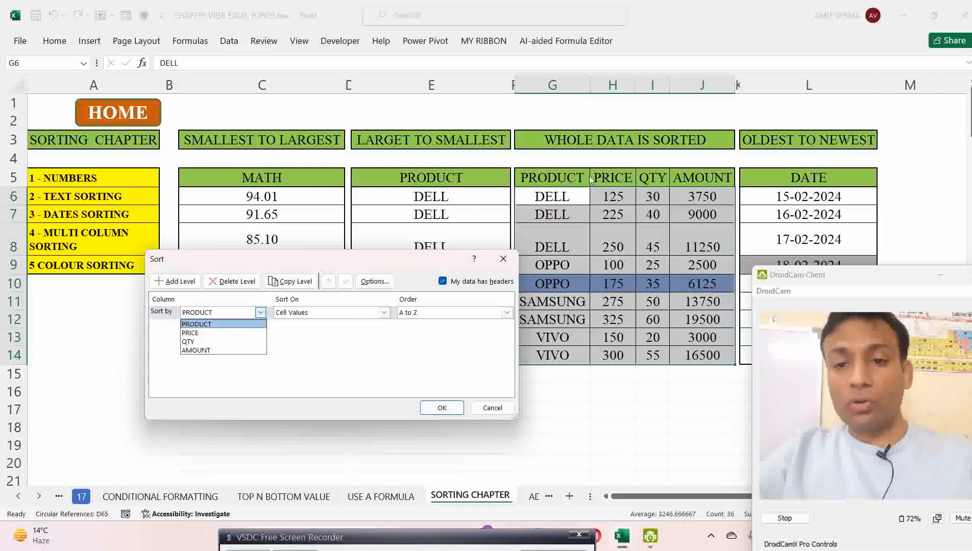
left_click(213, 339)
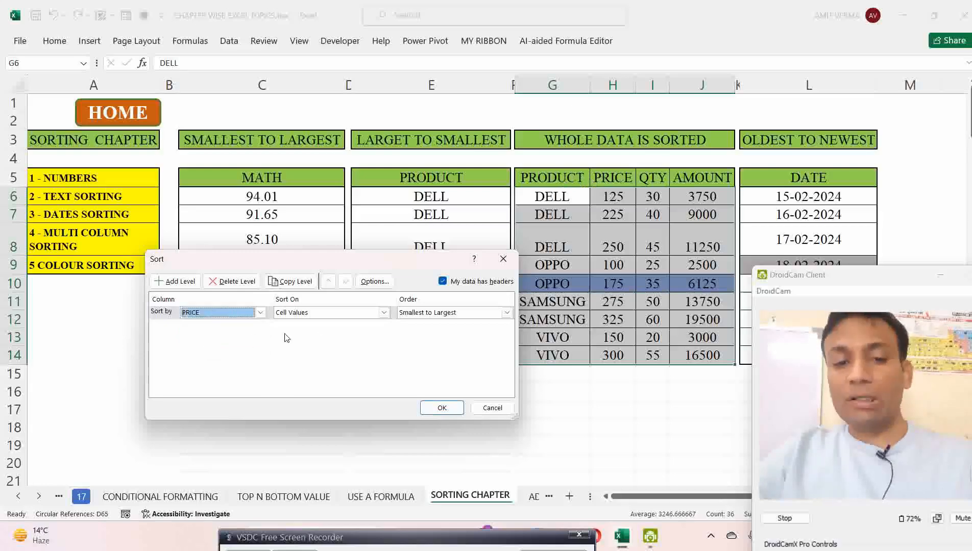
left_click(385, 317)
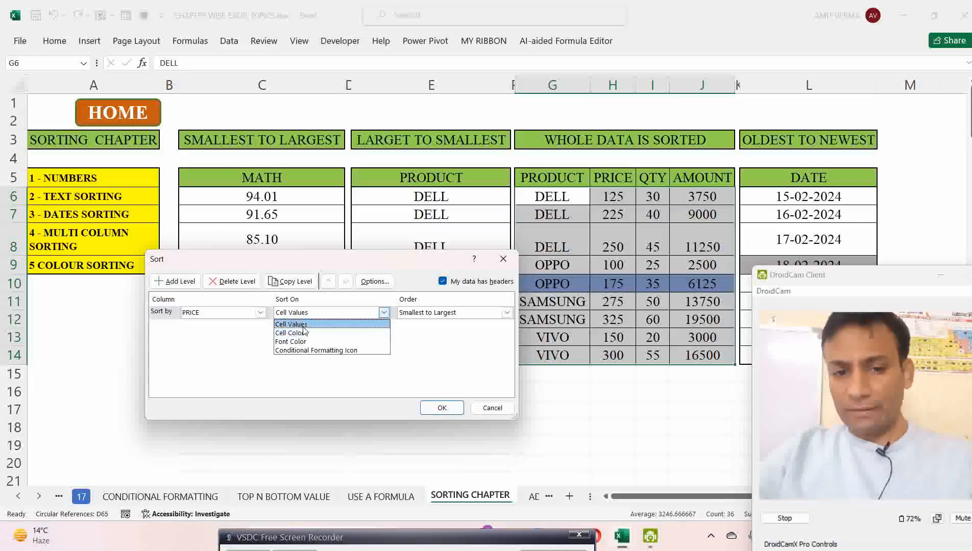
left_click(451, 325)
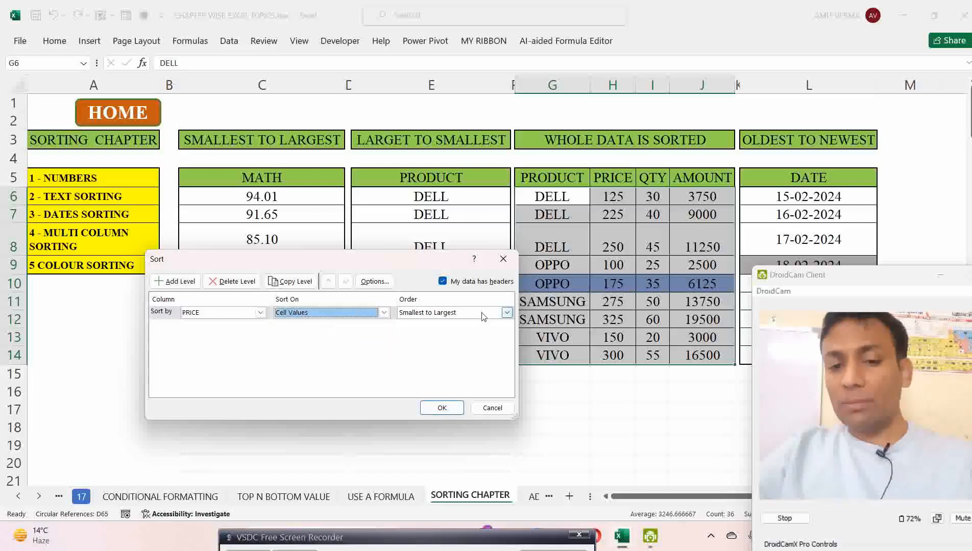
left_click(507, 312)
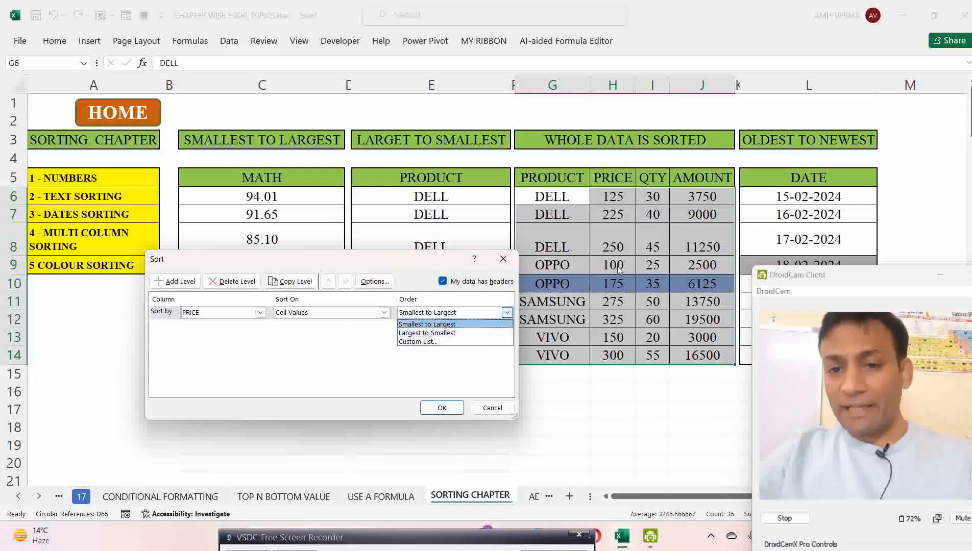
left_click(461, 332)
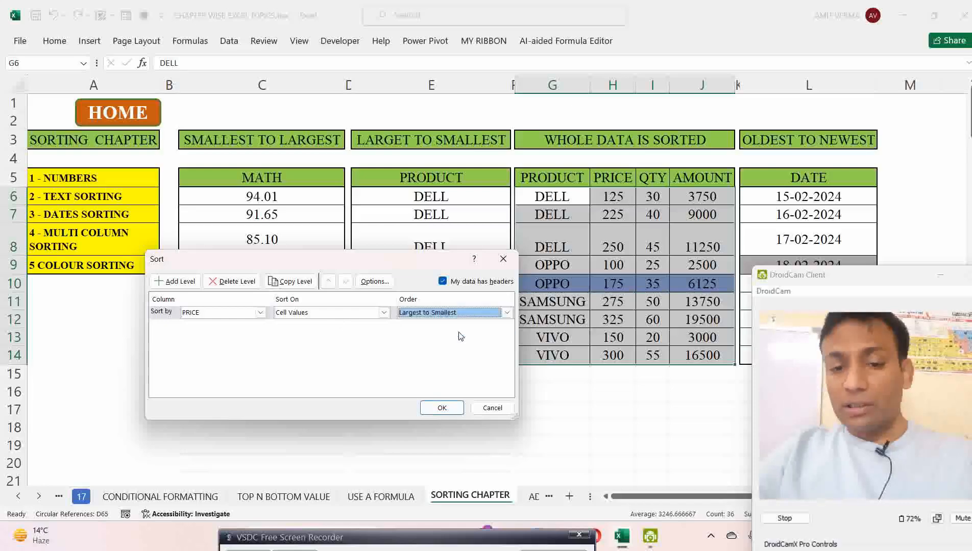
left_click(442, 408)
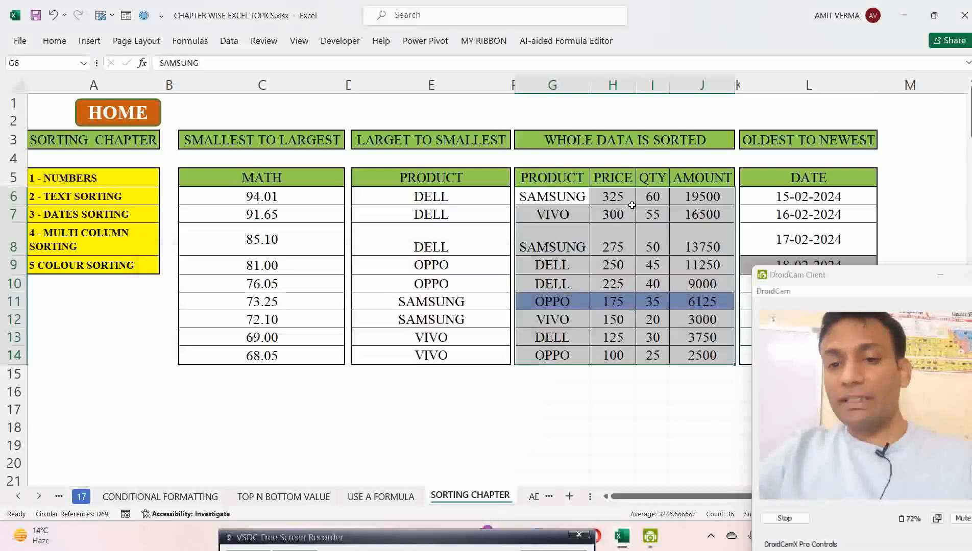
left_click_drag(624, 199, 617, 357)
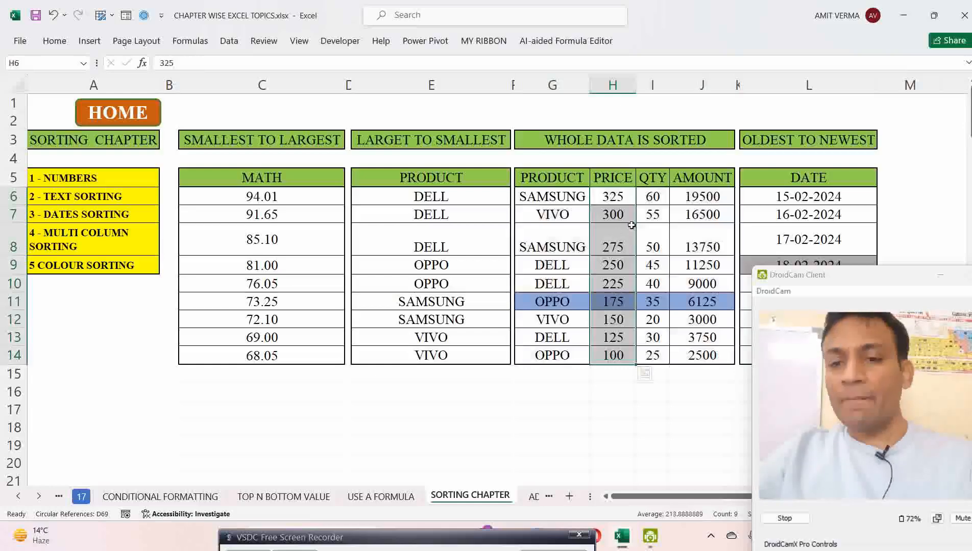
Review the NUMBERS, TEXT SORTING and DATES SORTING topics in the chapter list and select the dates in L6:L14.
left_click(793, 282)
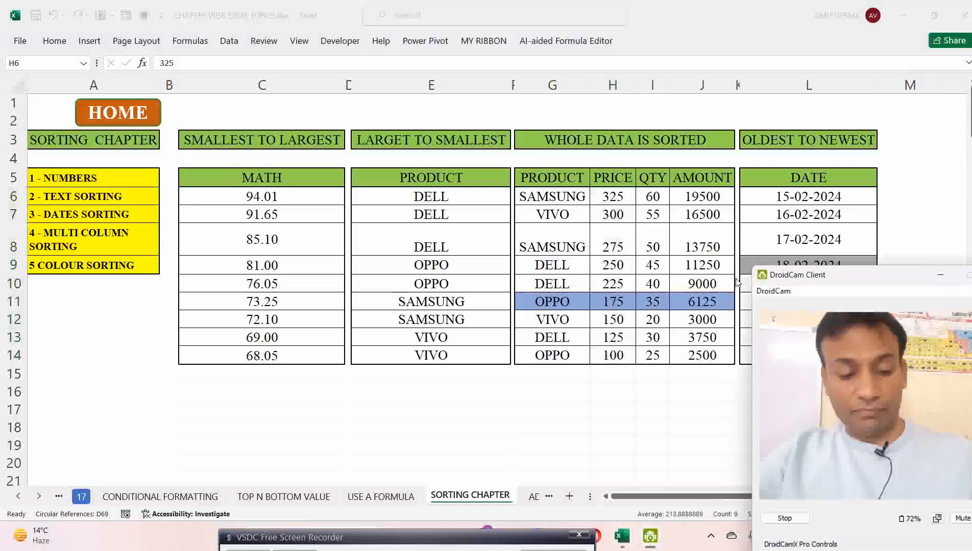
scroll(735, 282, "down", 2)
scroll(736, 282, "down", 1)
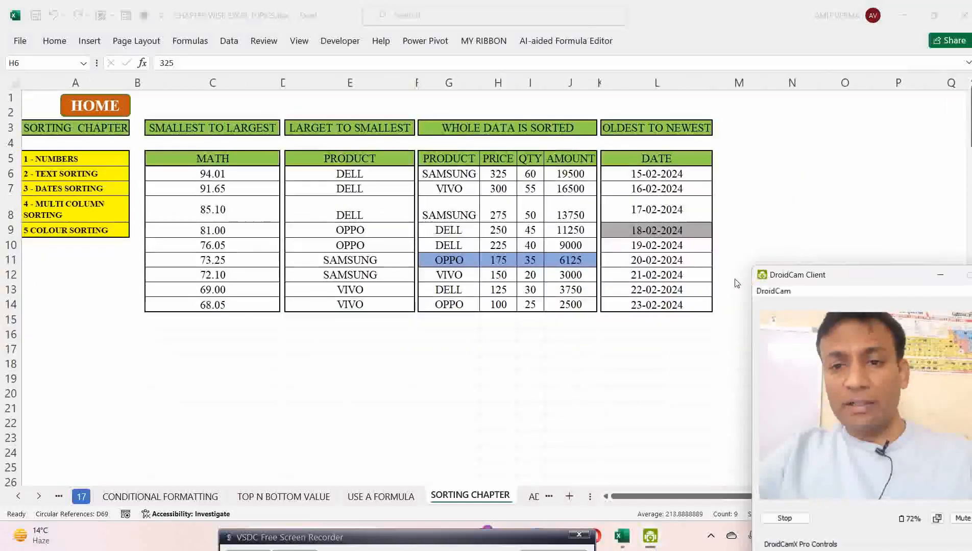
left_click(659, 179)
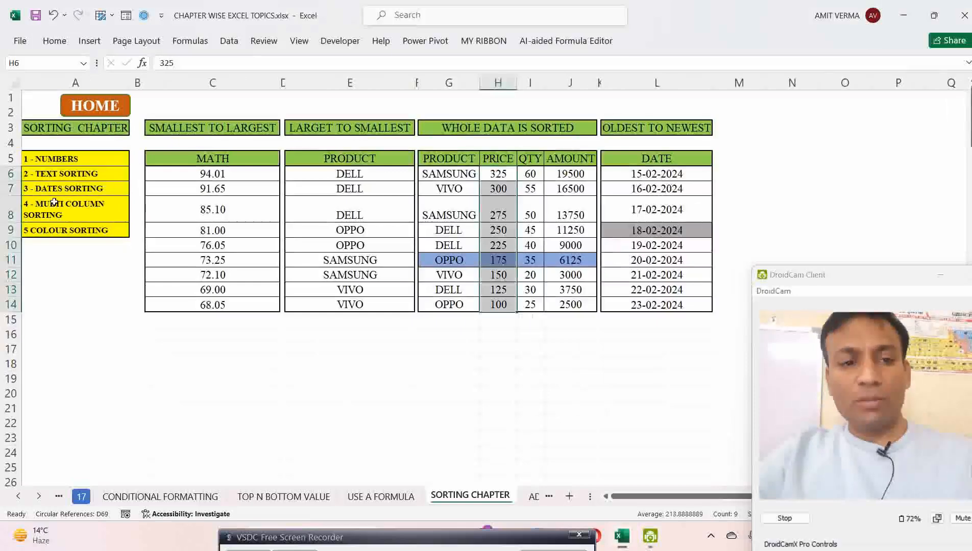
left_click(57, 163)
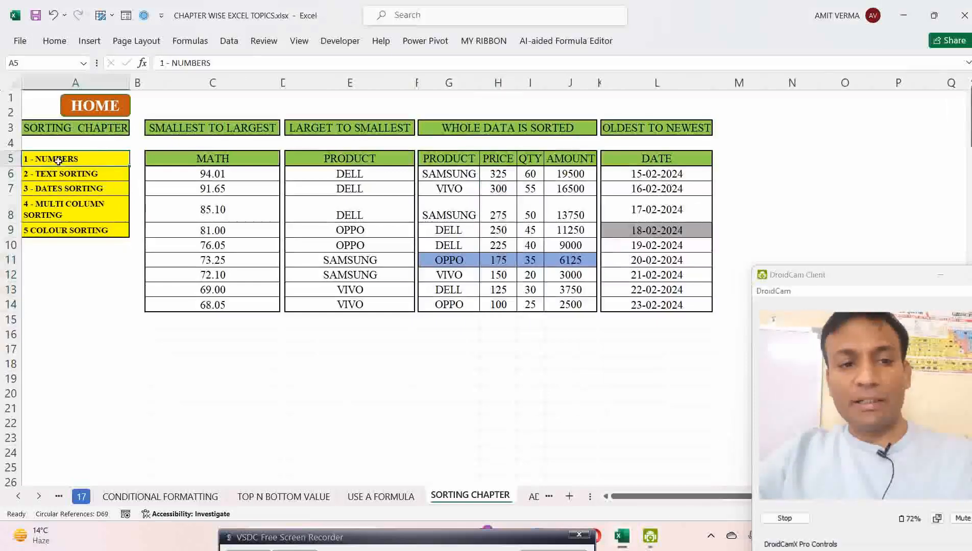
left_click(88, 176)
left_click(82, 188)
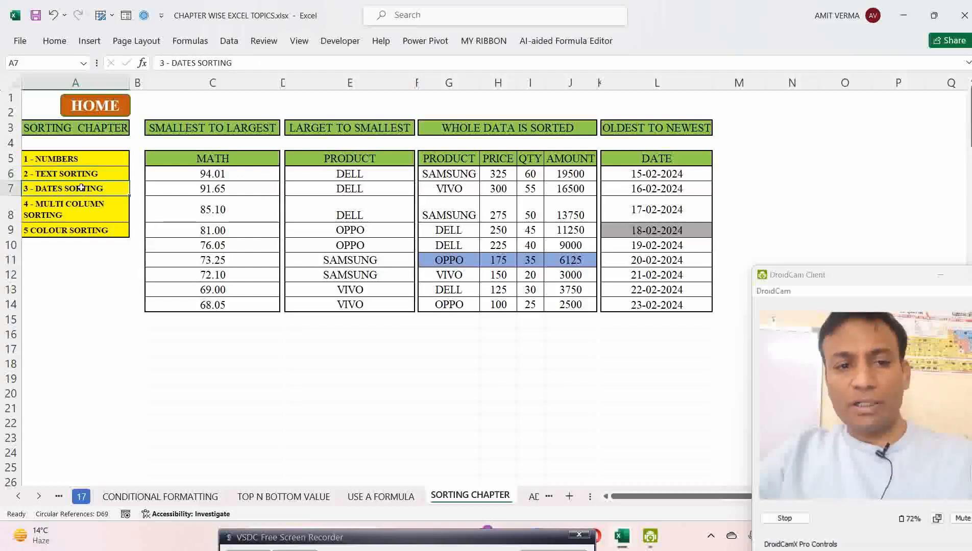
left_click_drag(654, 177, 656, 301)
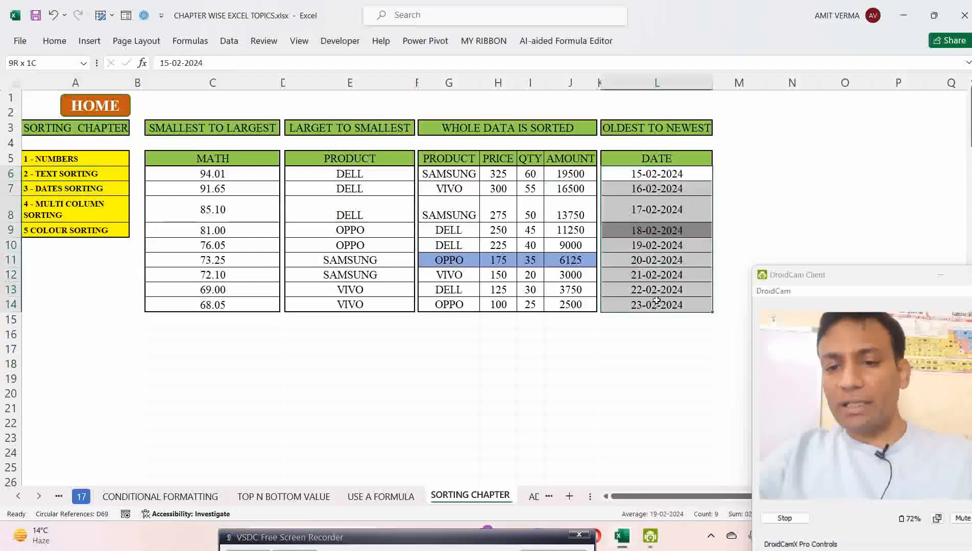
Sort the DATE column in L6:L14 from newest to oldest.
left_click(651, 248)
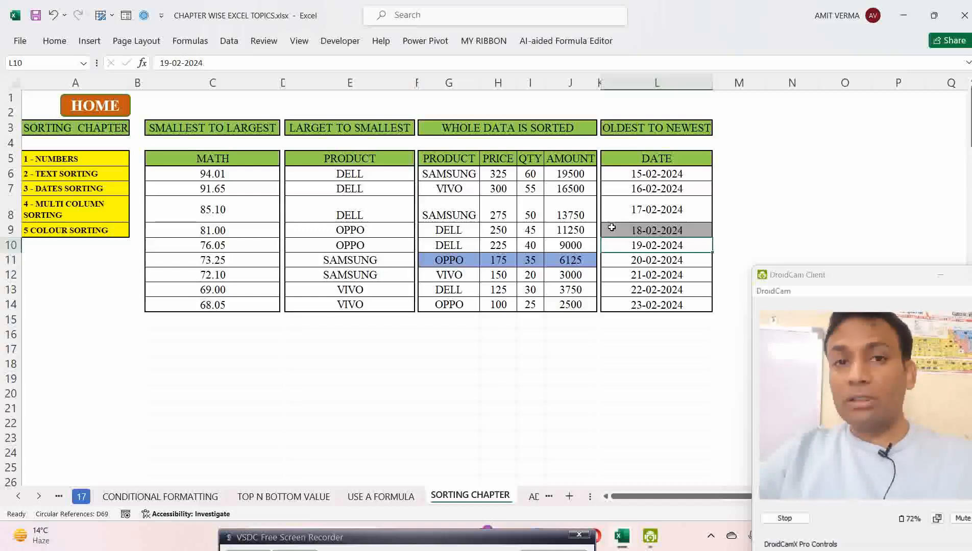
left_click(647, 176)
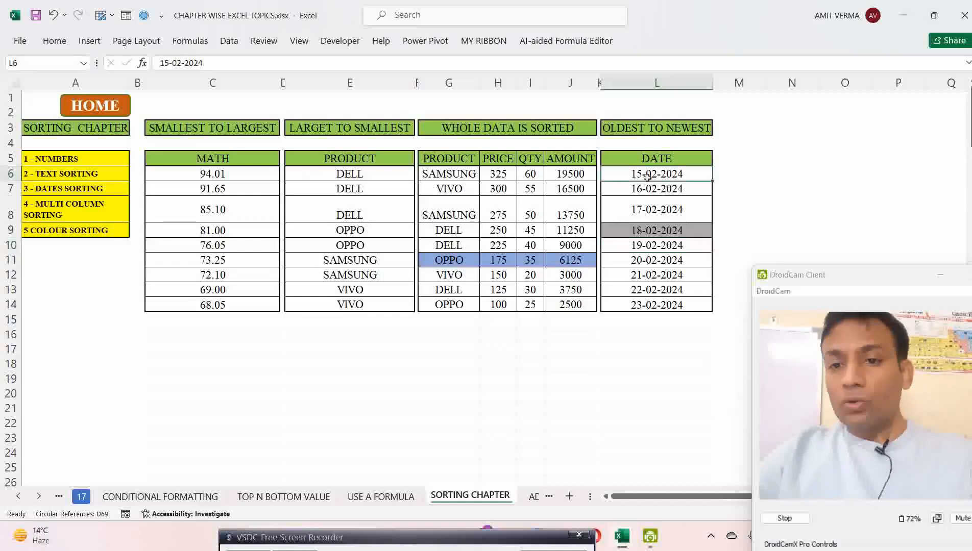
left_click_drag(657, 175, 657, 305)
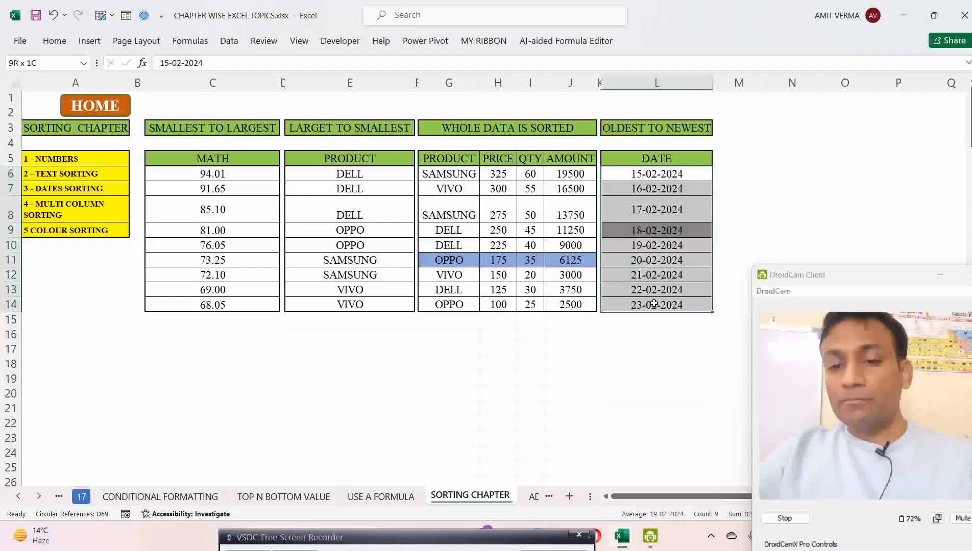
left_click(656, 234)
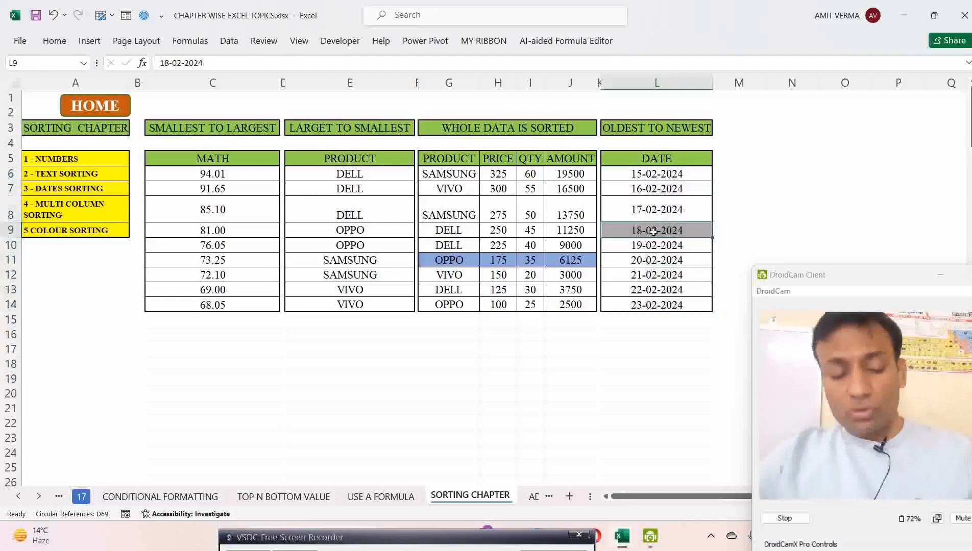
key("alt+h")
key("s")
key("o")
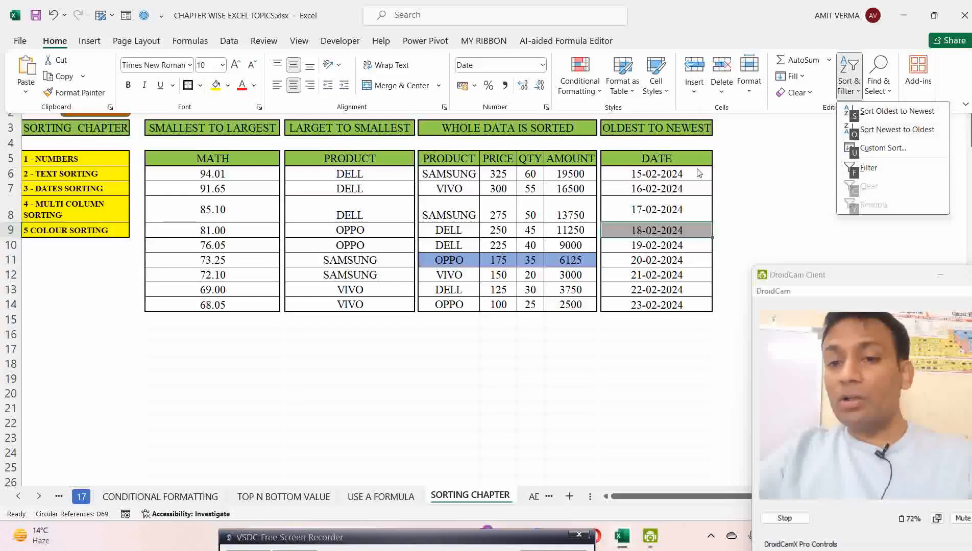
left_click(892, 131)
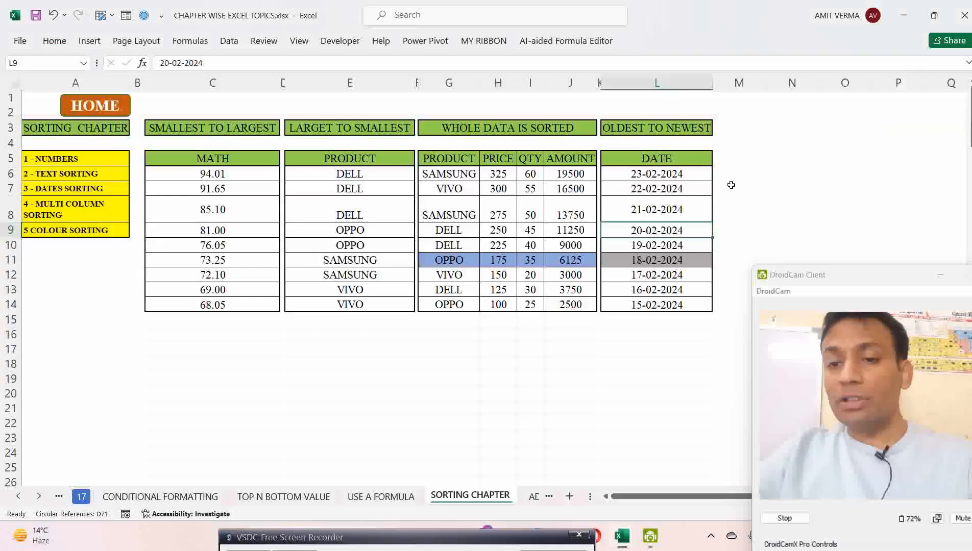
Sort the DATE column in L6:L14 from oldest to newest.
left_click(669, 178)
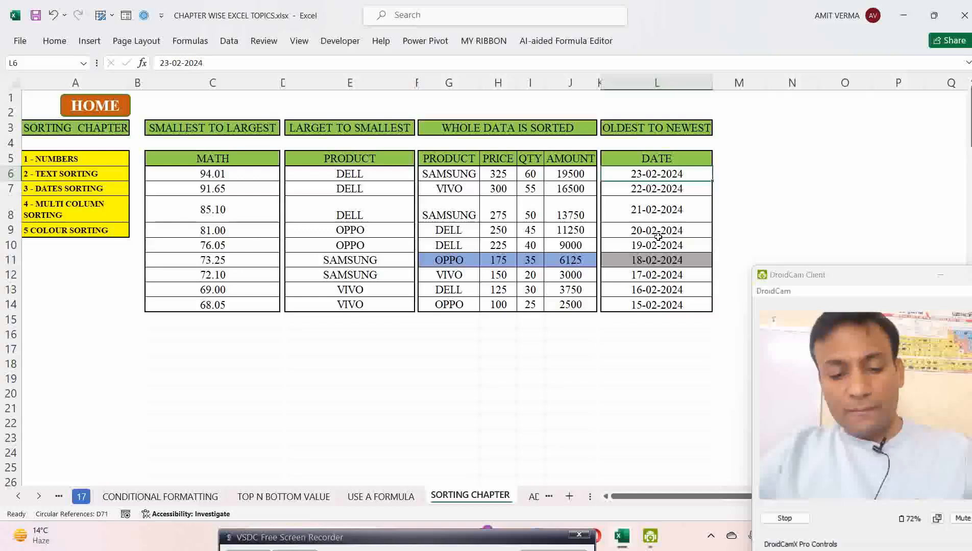
key("alt+h")
key("s")
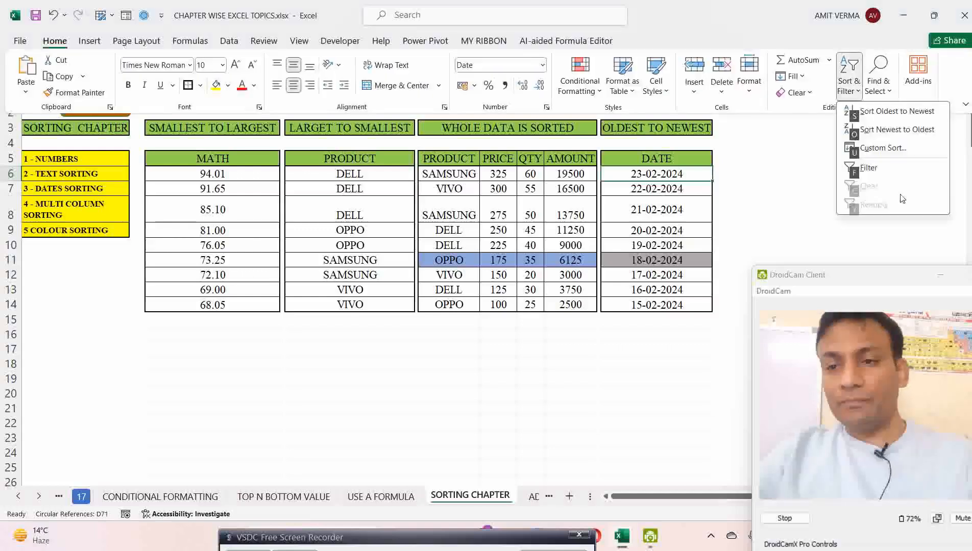
left_click(897, 111)
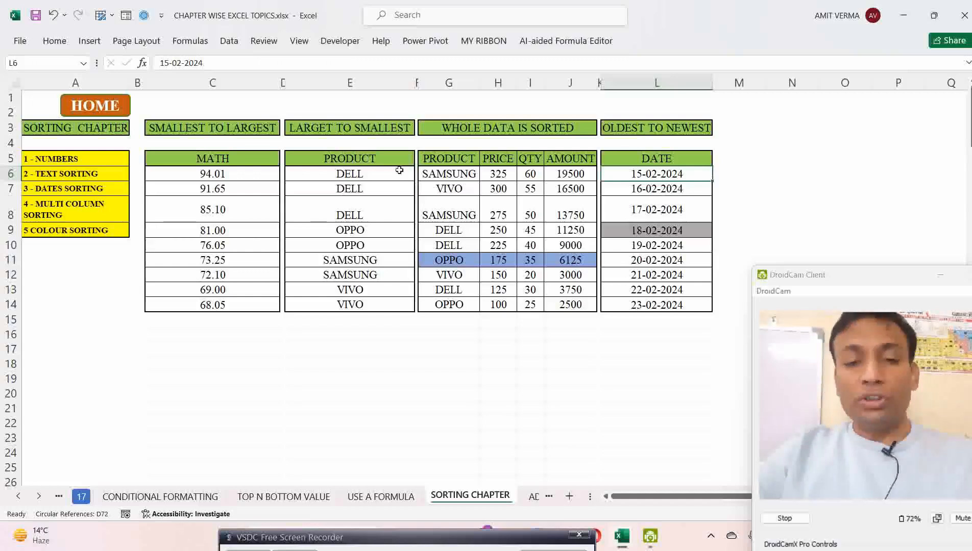
Review the NUMBERS, TEXT SORTING and DATES SORTING topics in the chapter list and select the product data in G6:J14.
left_click(227, 174)
left_click(76, 161)
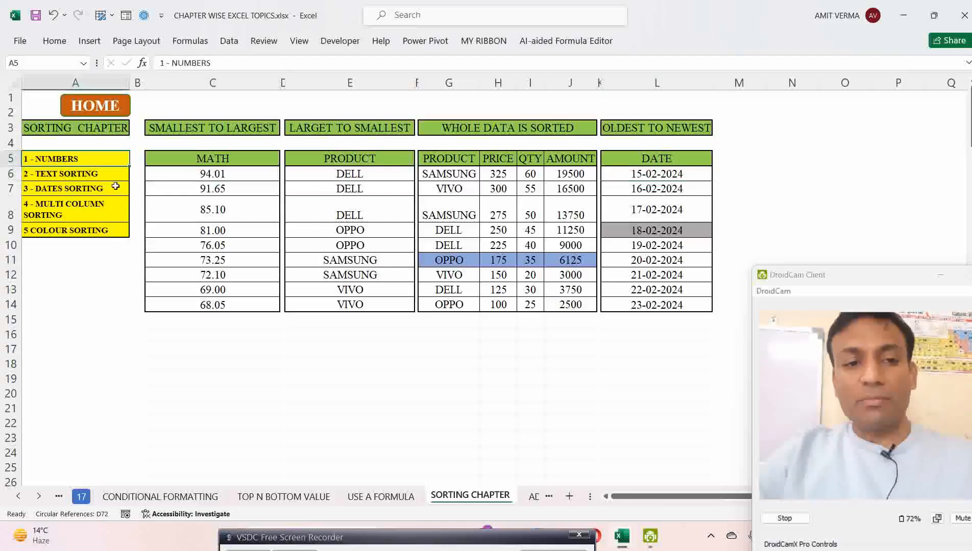
scroll(116, 186, "up", 2)
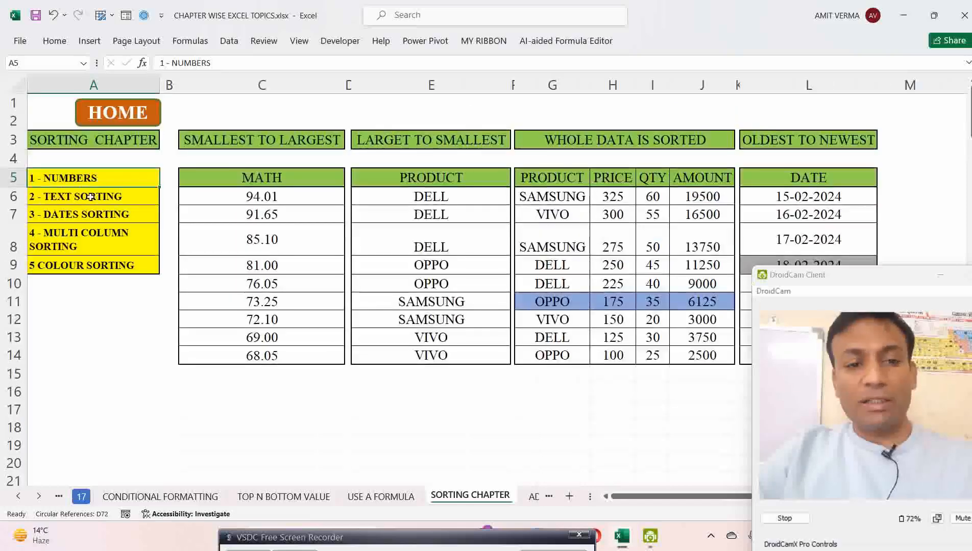
left_click(91, 196)
left_click(91, 216)
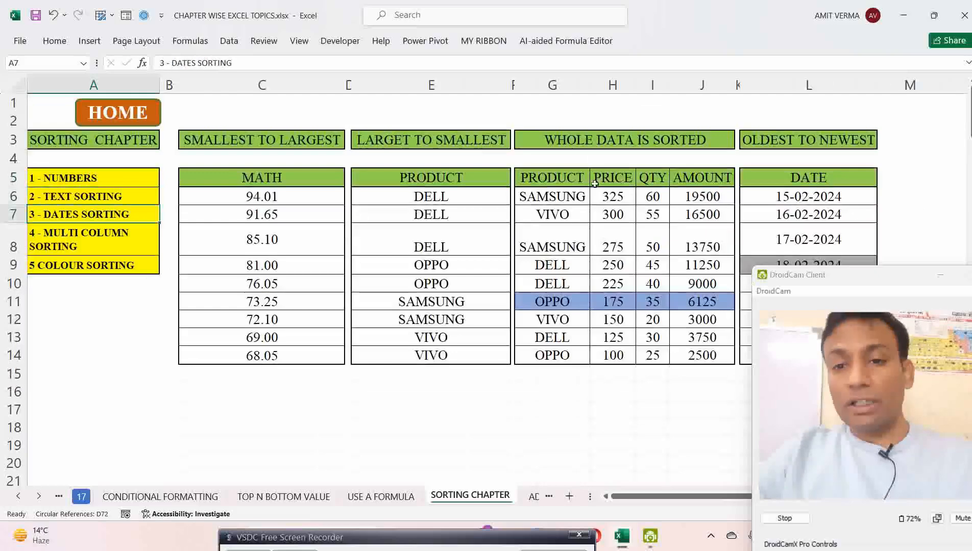
left_click_drag(571, 207, 699, 357)
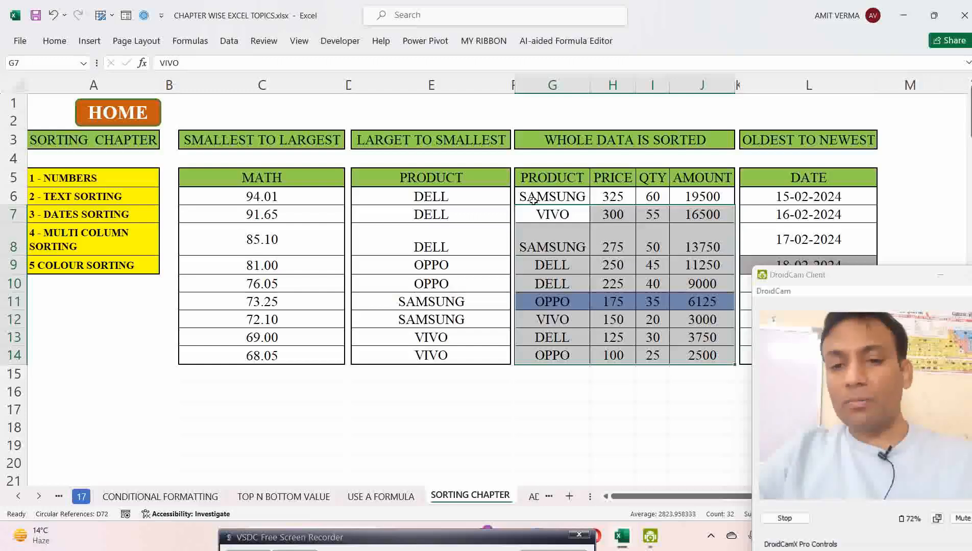
left_click_drag(533, 196, 700, 357)
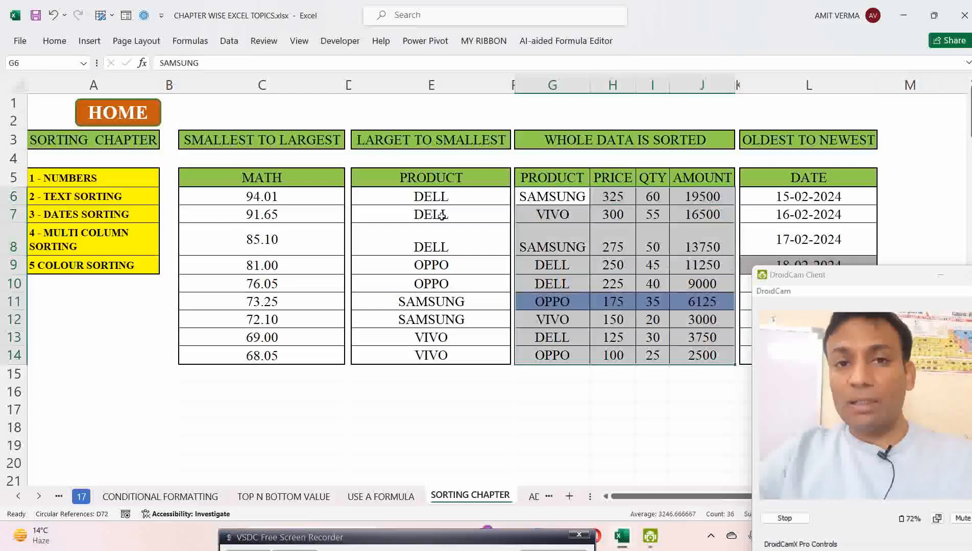
Fit the column widths across the whole sheet and select the SORT BY COLOUR table data in A35:D43.
scroll(330, 242, "down", 8)
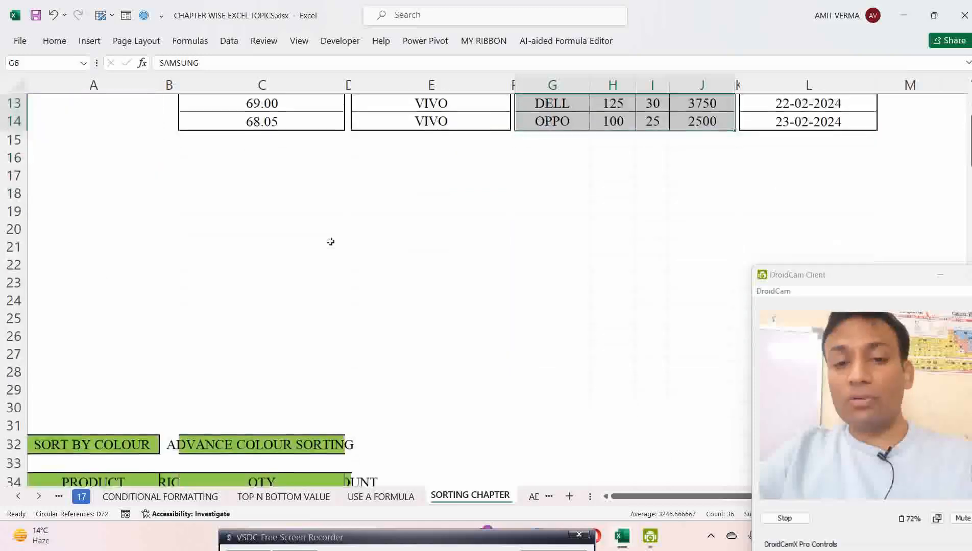
scroll(331, 242, "up", 6)
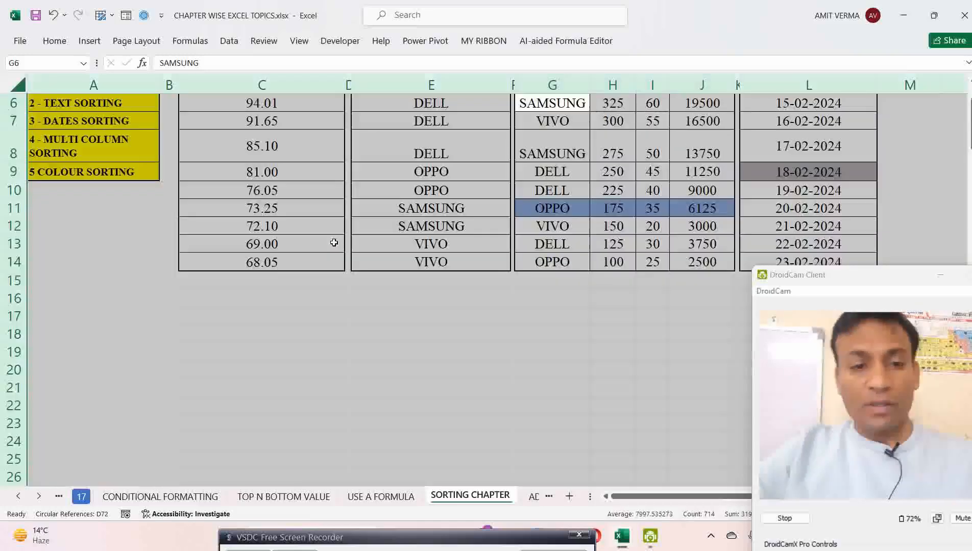
scroll(333, 242, "down", 8)
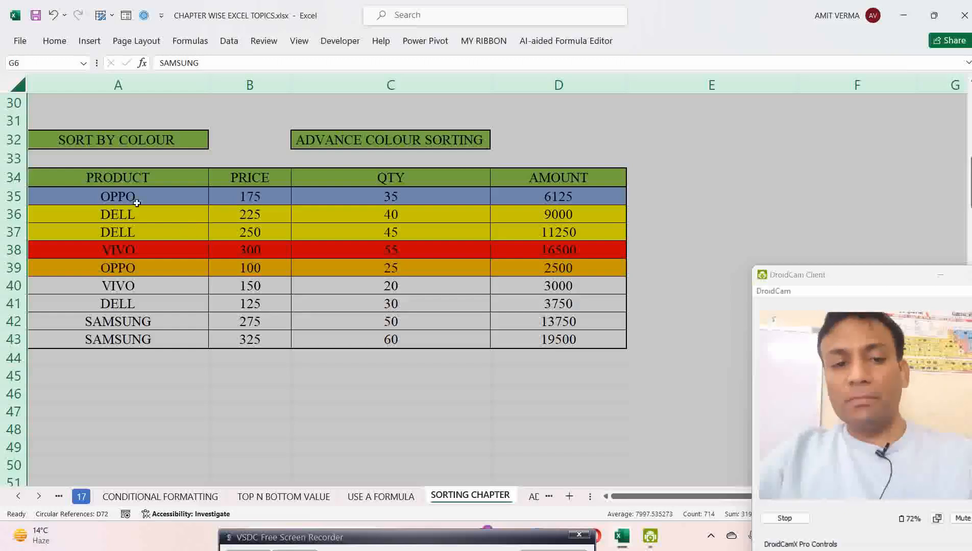
left_click_drag(129, 196, 554, 338)
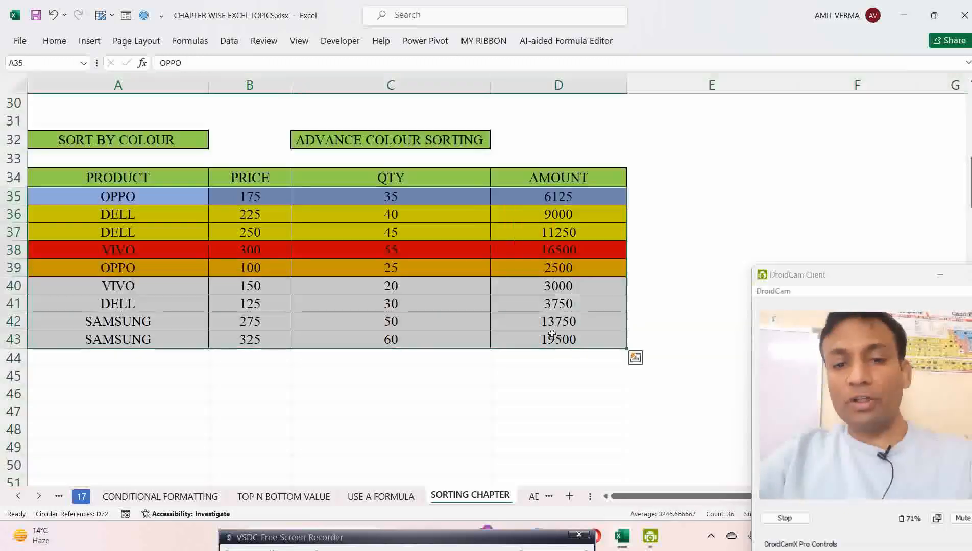
scroll(552, 335, "up", 3, "ctrl")
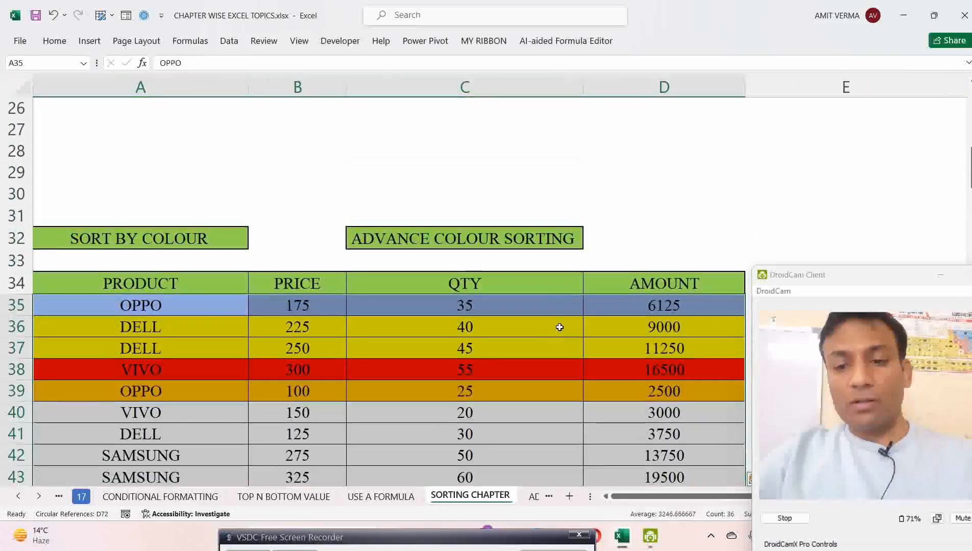
scroll(560, 327, "down", 2)
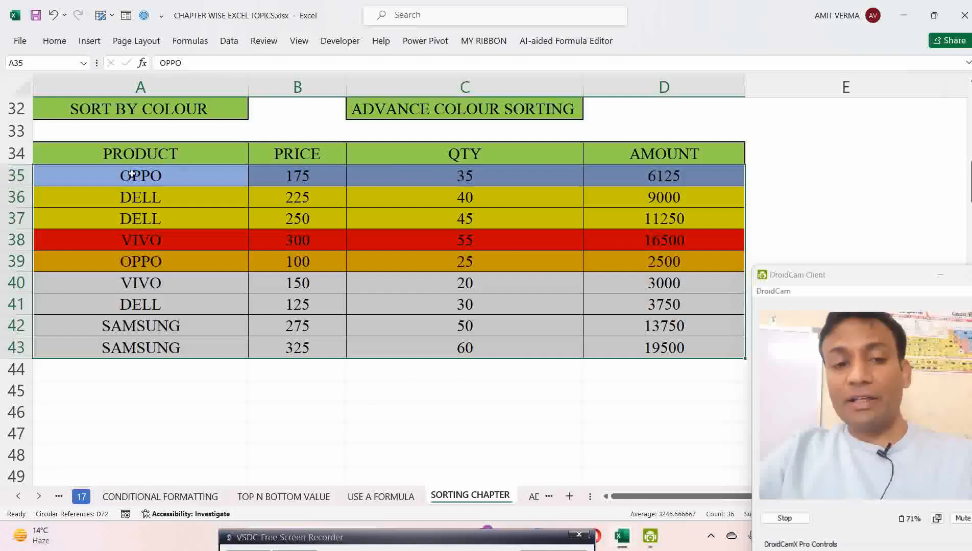
Start a Custom Sort on the colour table with the first level by PRODUCT on Cell Color, red On Top.
left_click(300, 192)
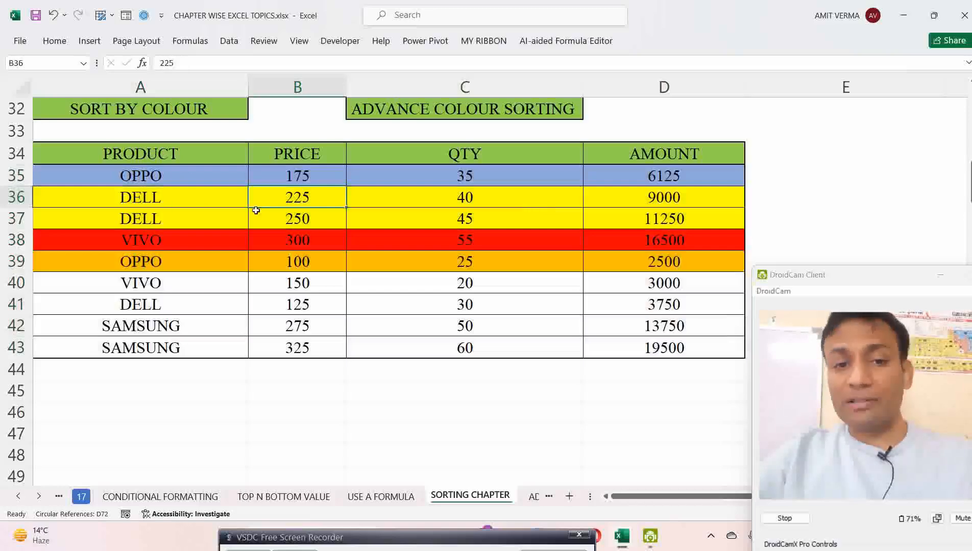
key("h")
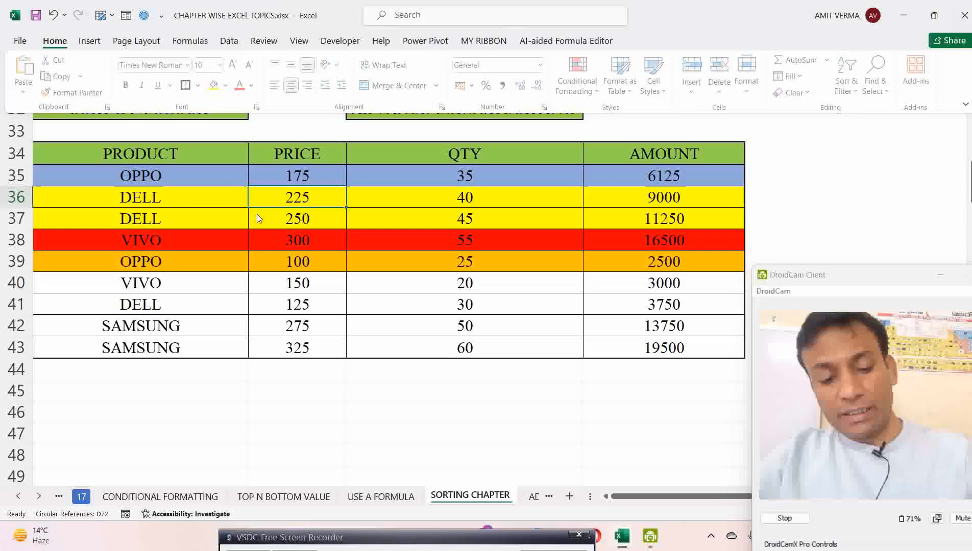
key("s")
key("o")
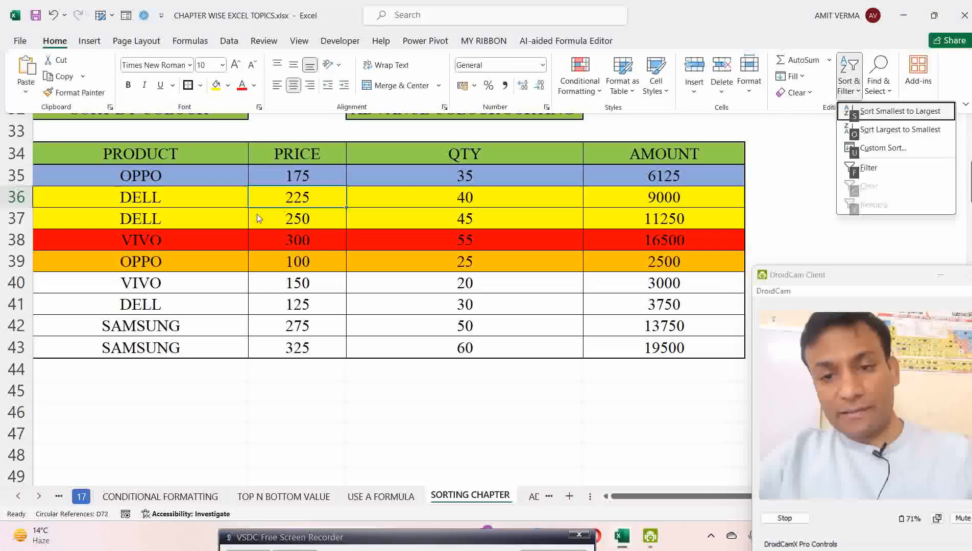
left_click(874, 149)
left_click_drag(332, 251, 462, 294)
left_click(377, 344)
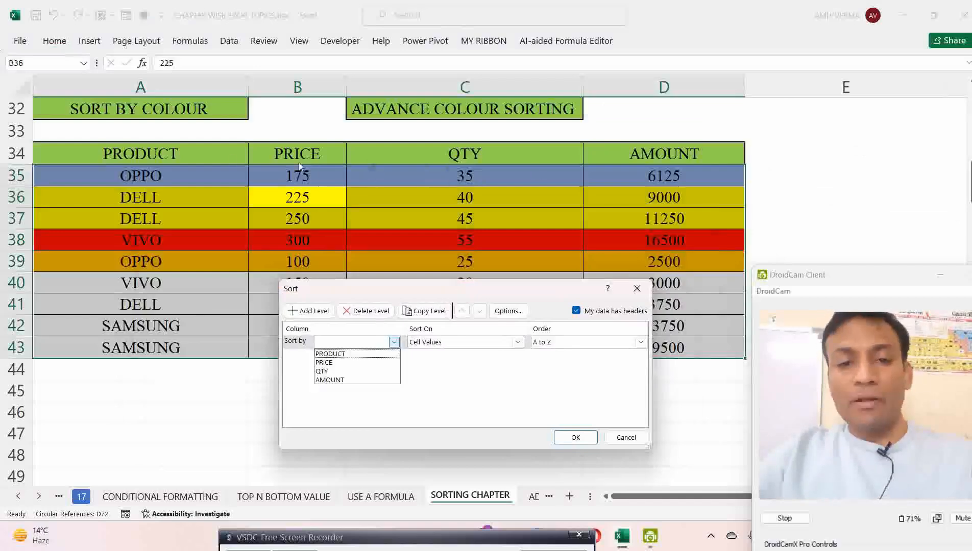
left_click(357, 354)
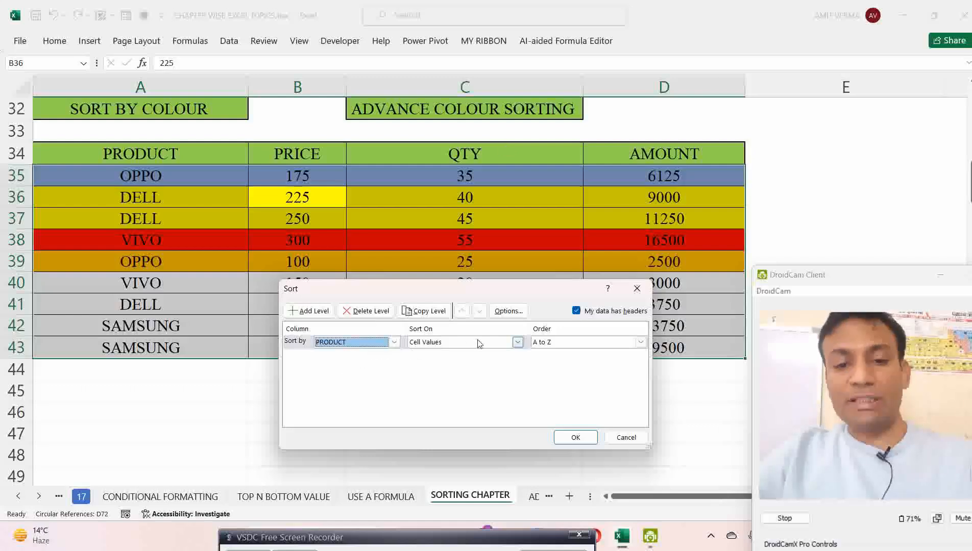
left_click(479, 343)
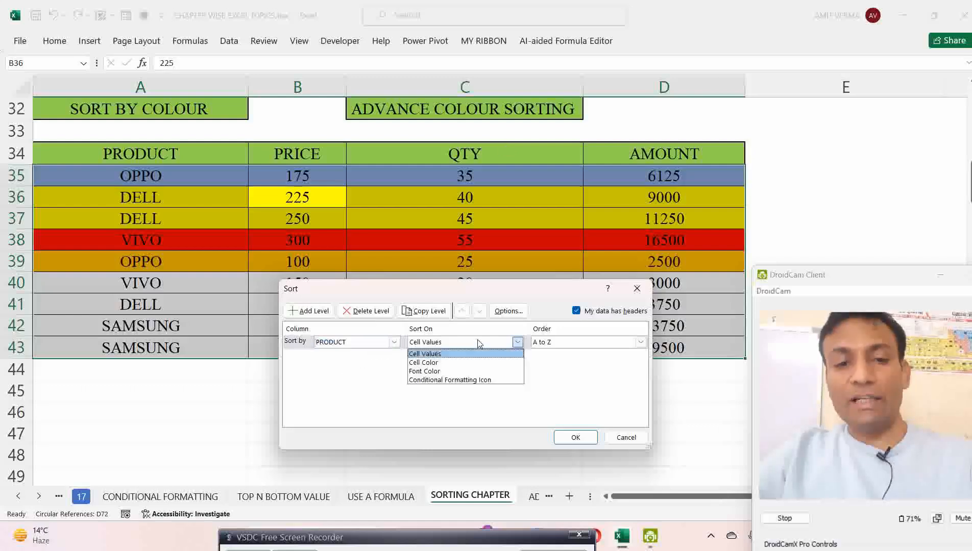
left_click(431, 363)
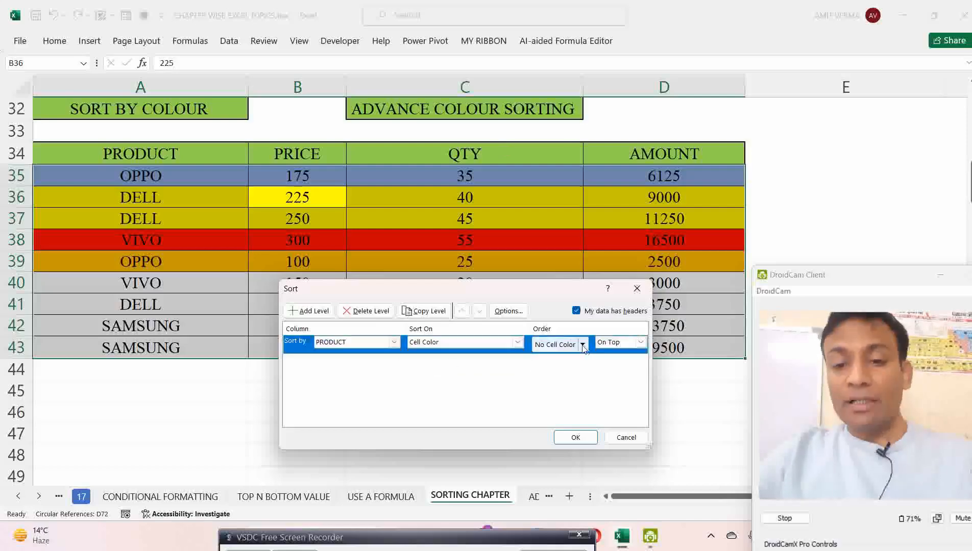
left_click(582, 345)
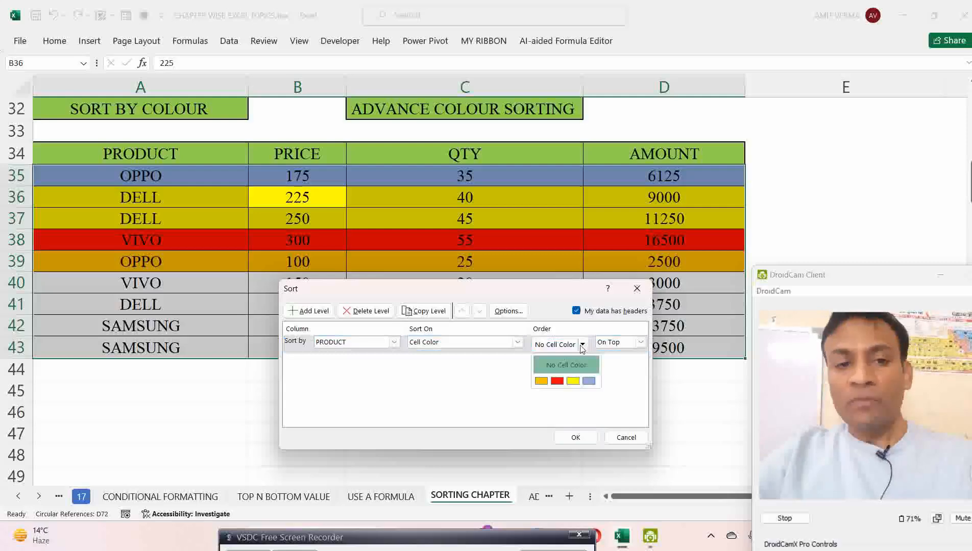
left_click(556, 381)
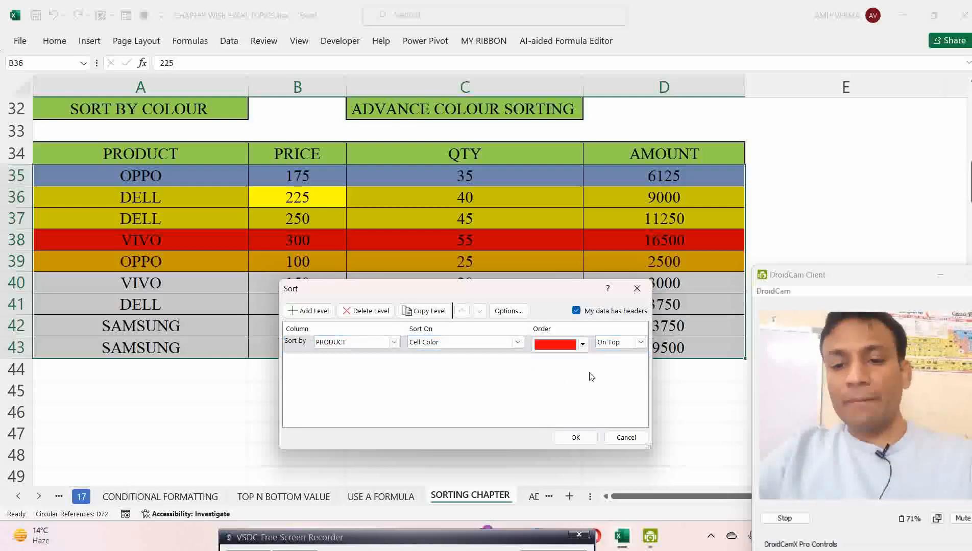
Add a second sort level by PRODUCT on Cell Color, with blue On Top.
left_click(311, 311)
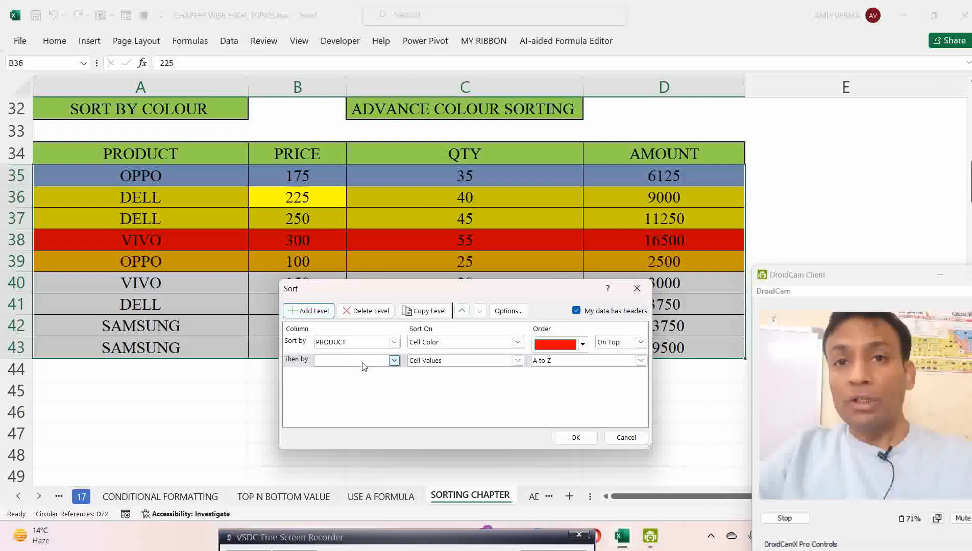
left_click(393, 361)
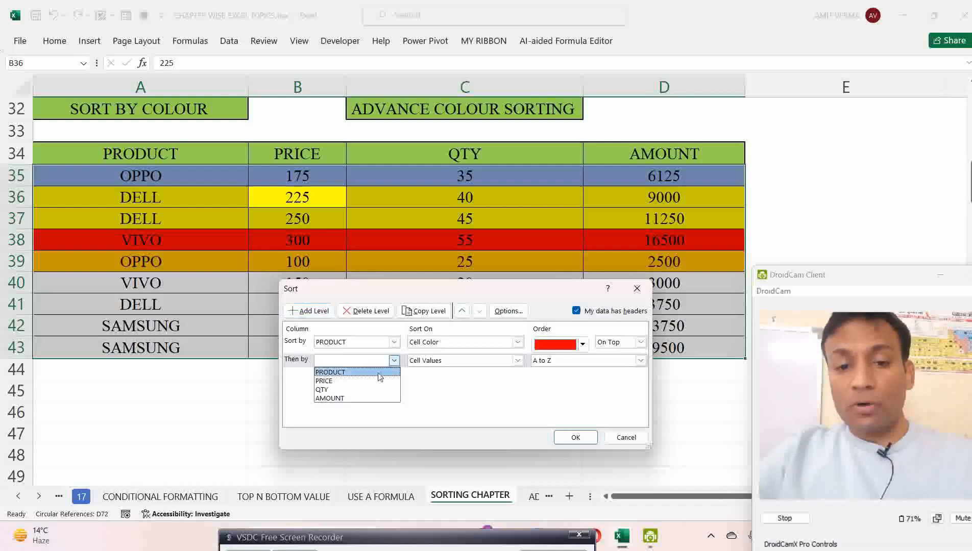
left_click(375, 373)
left_click(518, 361)
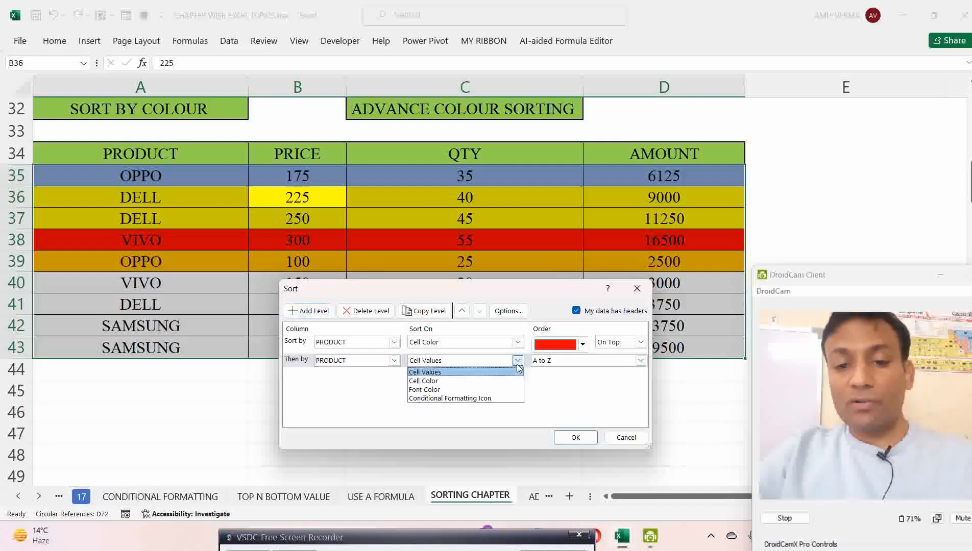
left_click(489, 382)
left_click(582, 363)
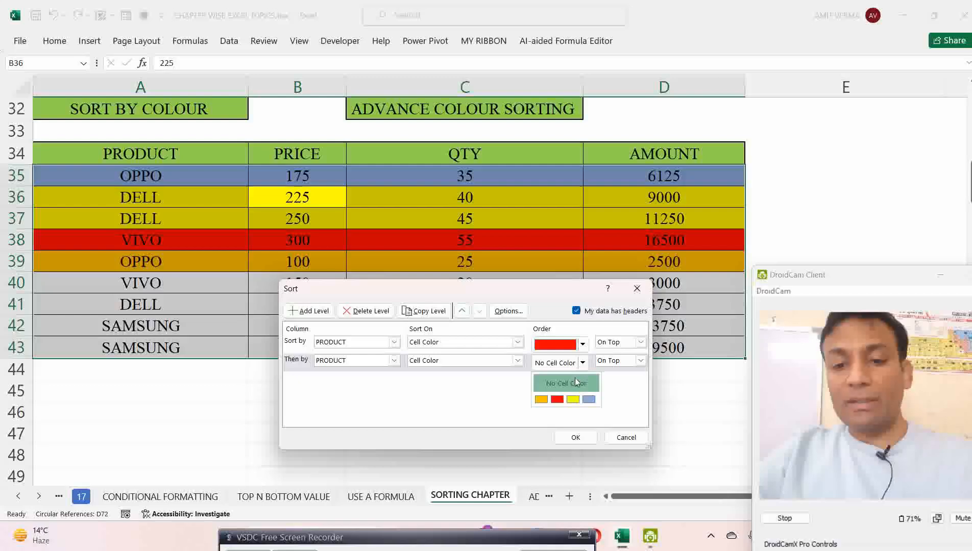
left_click(590, 401)
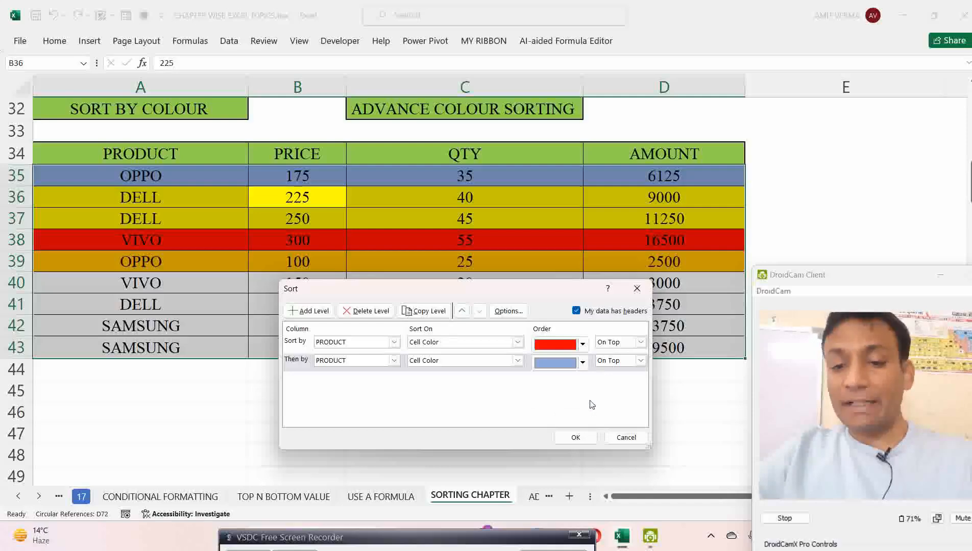
Add a third sort level by PRODUCT on Cell Color, with yellow On Top.
left_click(322, 313)
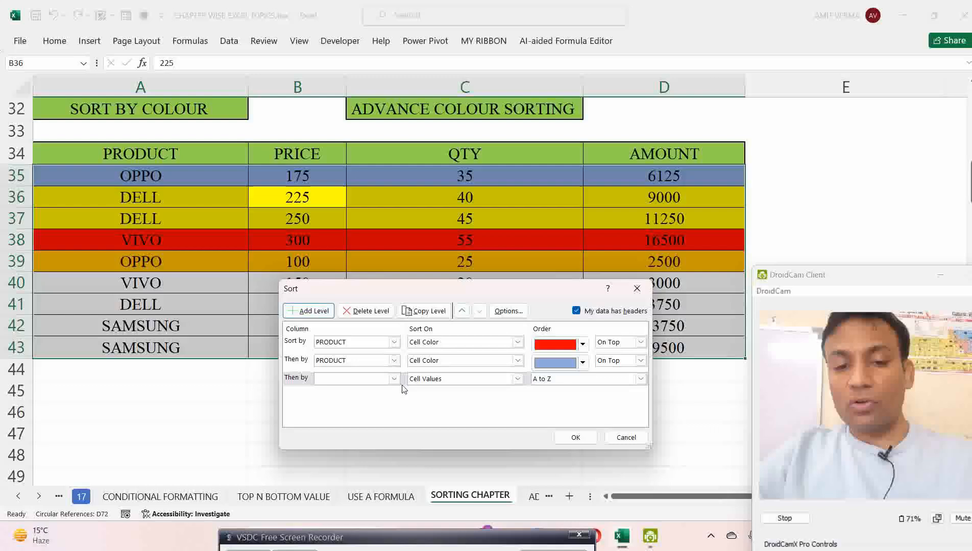
left_click(394, 379)
left_click(369, 390)
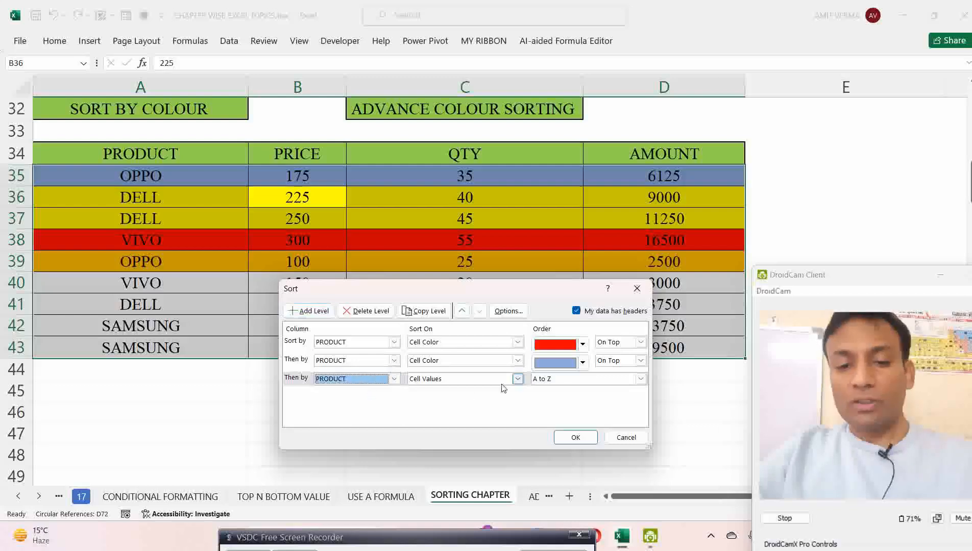
left_click(518, 379)
left_click(471, 402)
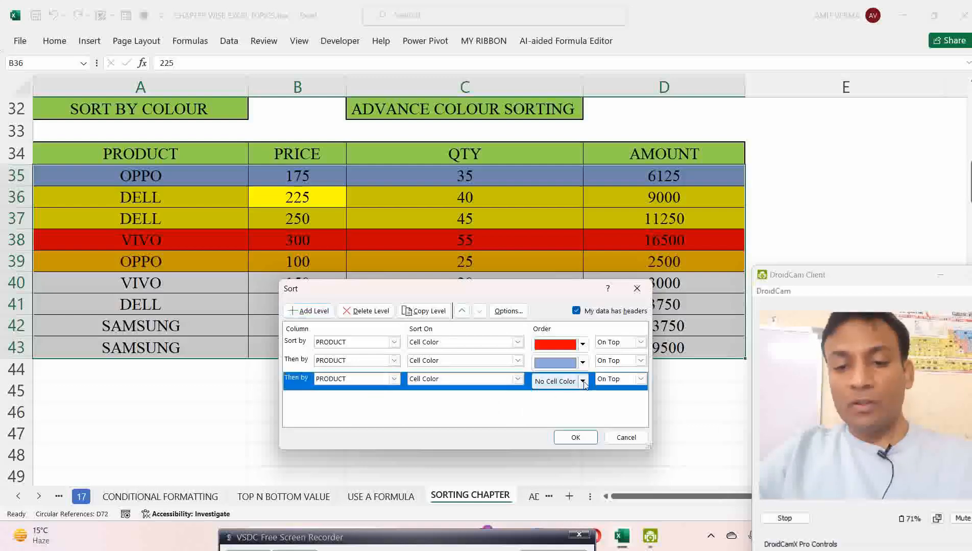
left_click(582, 381)
left_click(572, 418)
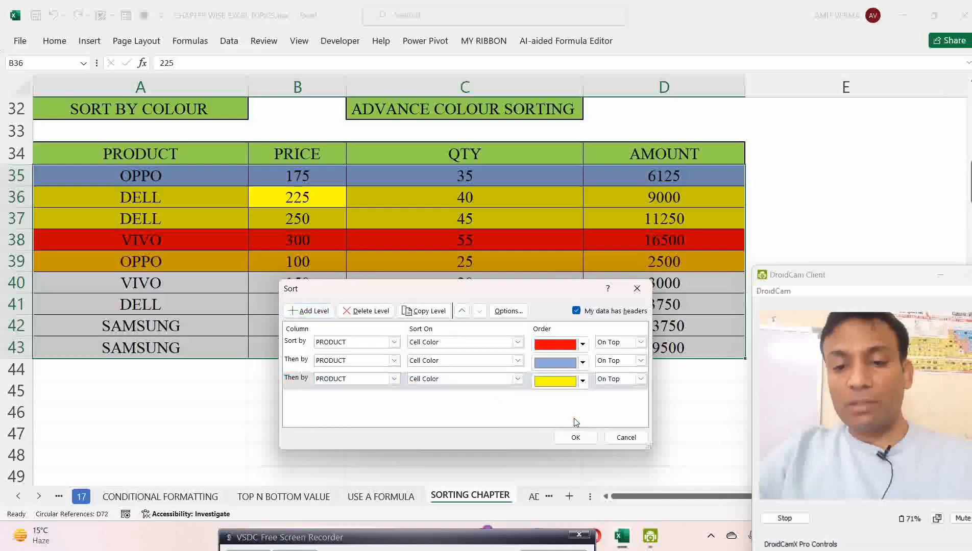
Add a fourth sort level by PRODUCT on Cell Color with orange On Top, and apply the sort.
left_click(323, 313)
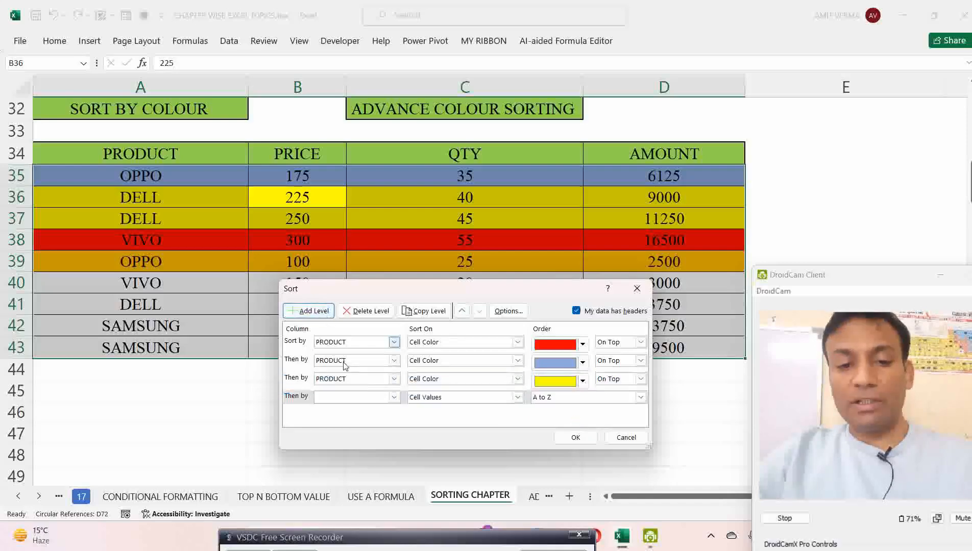
left_click(393, 398)
left_click(375, 404)
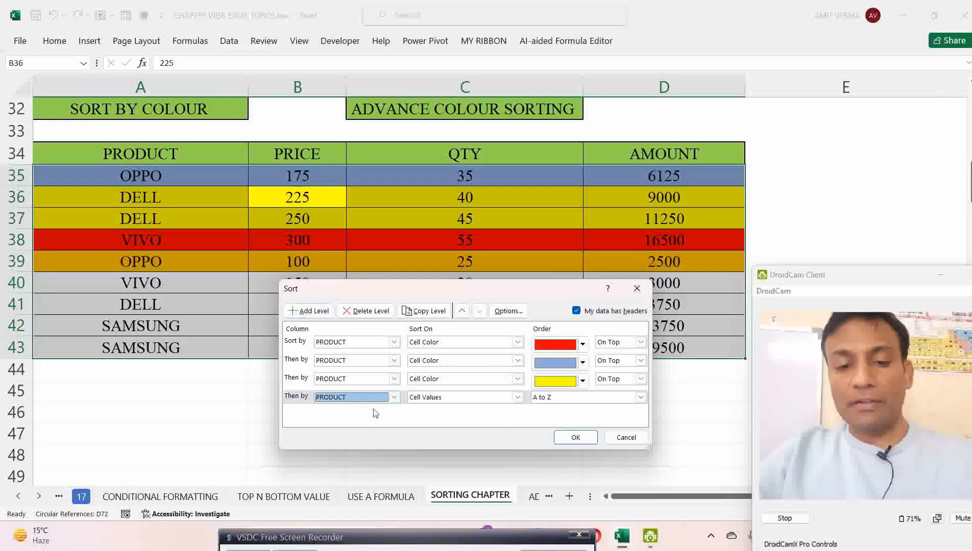
left_click(515, 397)
left_click(493, 413)
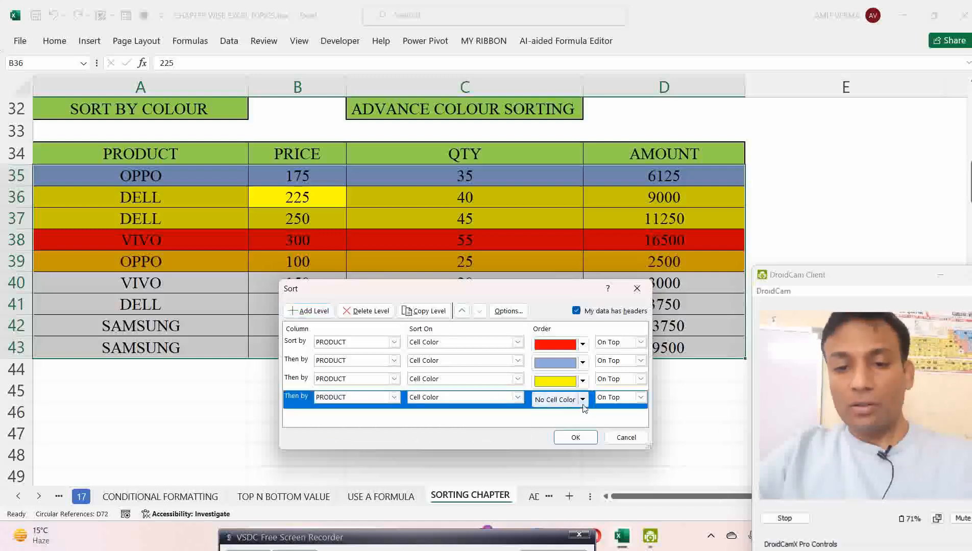
left_click(582, 401)
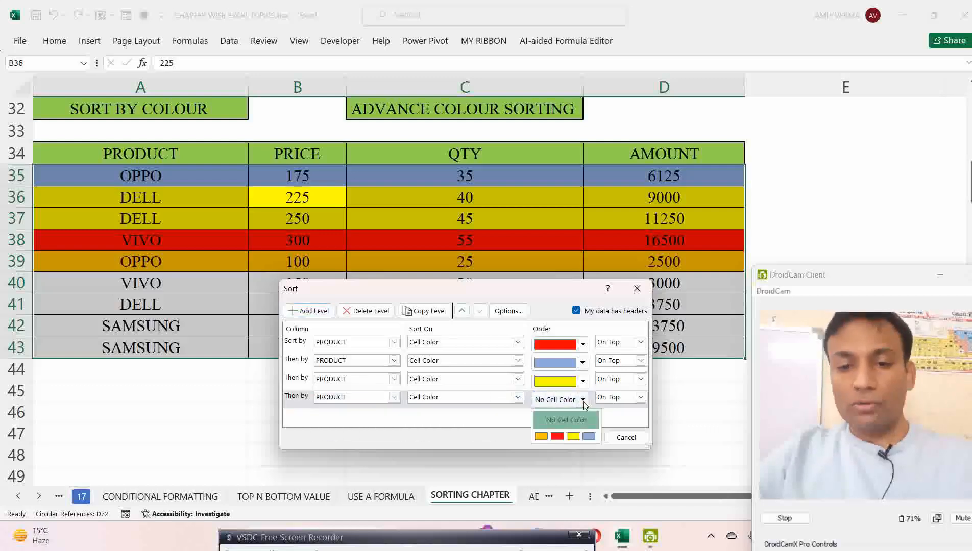
left_click(542, 437)
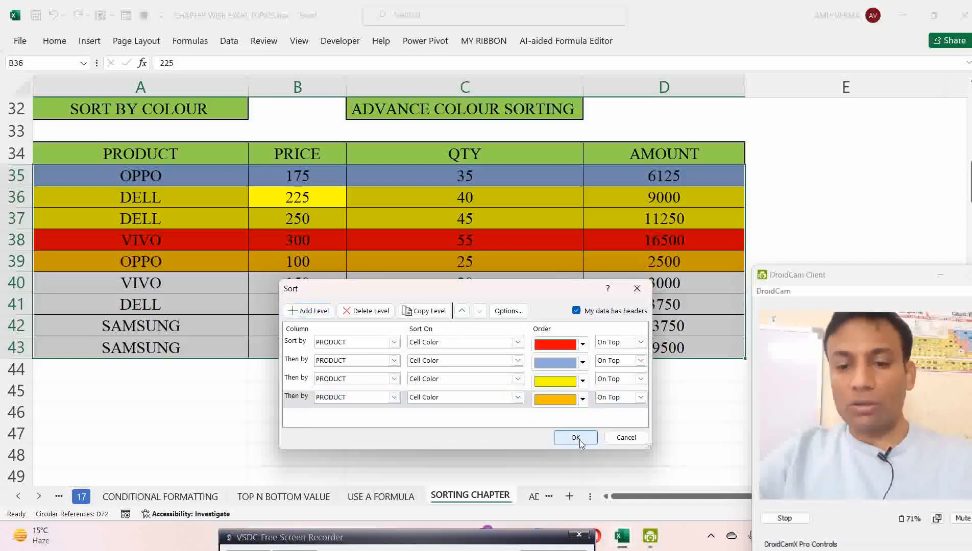
left_click(574, 438)
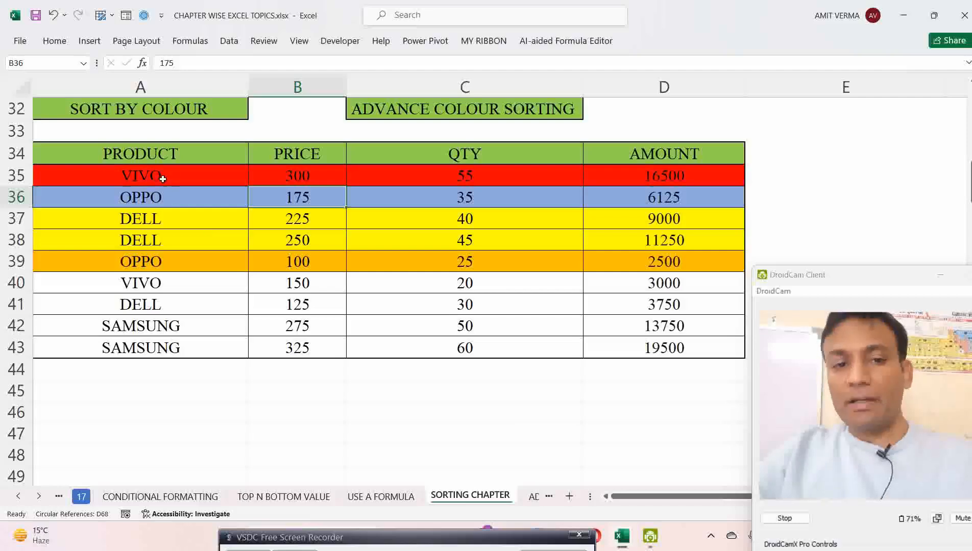
Reopen Custom Sort on the colour table to review its four levels and the available Column and Sort On options, then close it.
key("alt+h")
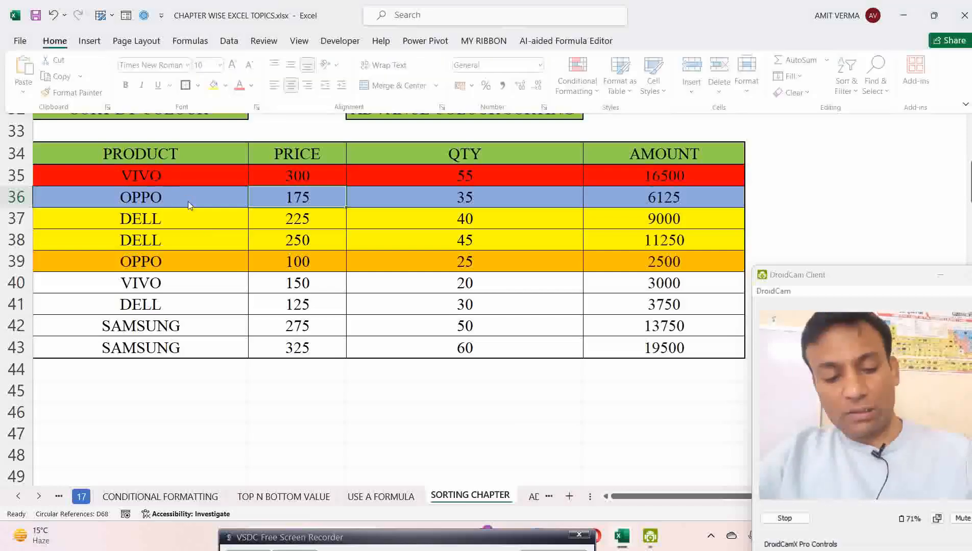
key("s")
left_click(884, 149)
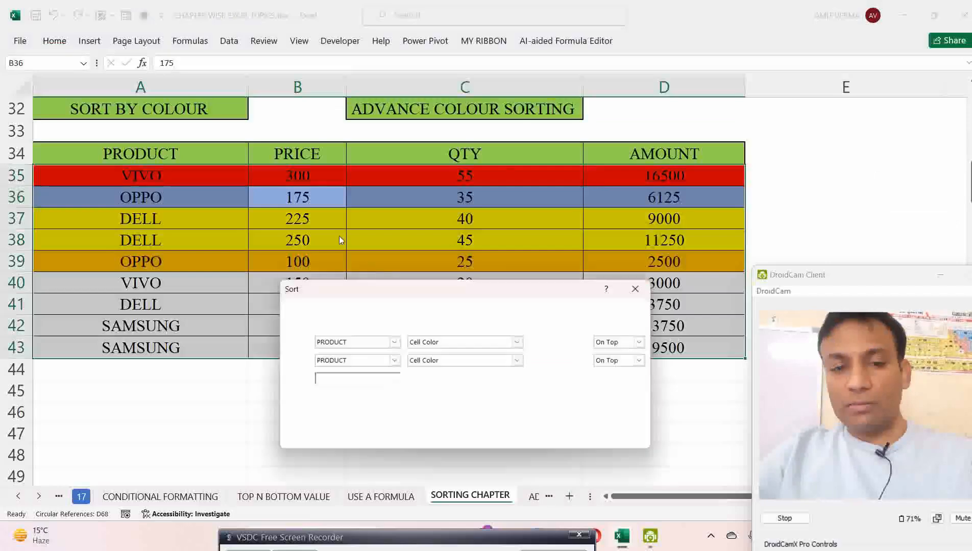
left_click_drag(394, 293, 457, 257)
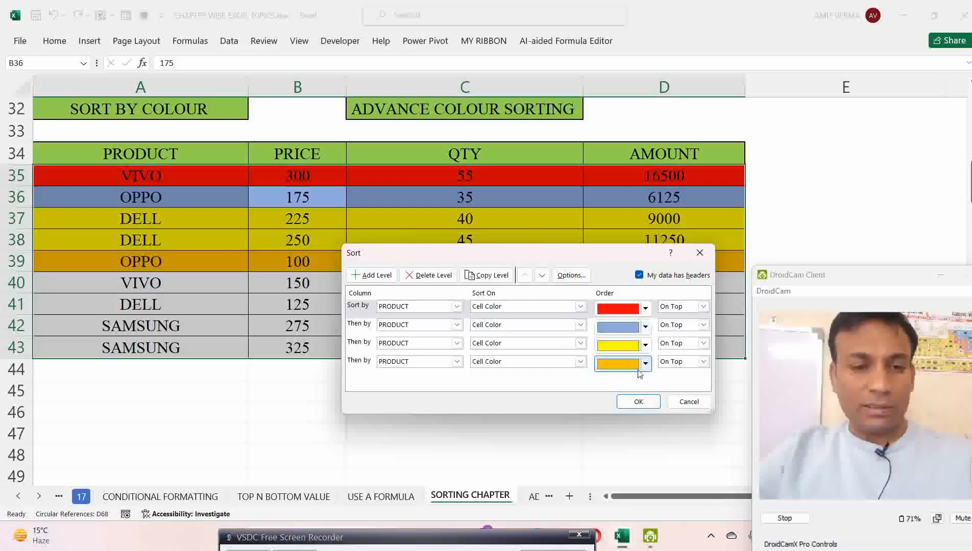
left_click_drag(528, 260, 442, 309)
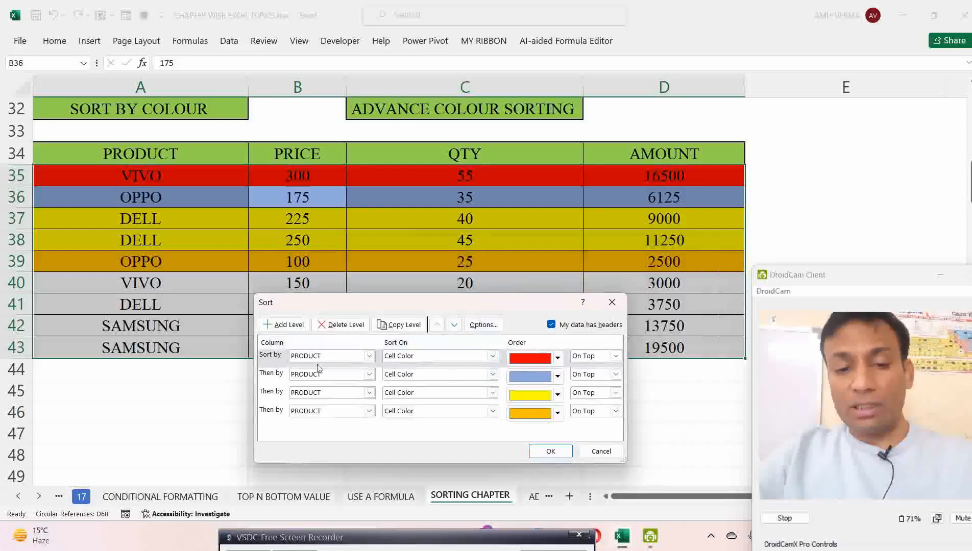
left_click(372, 358)
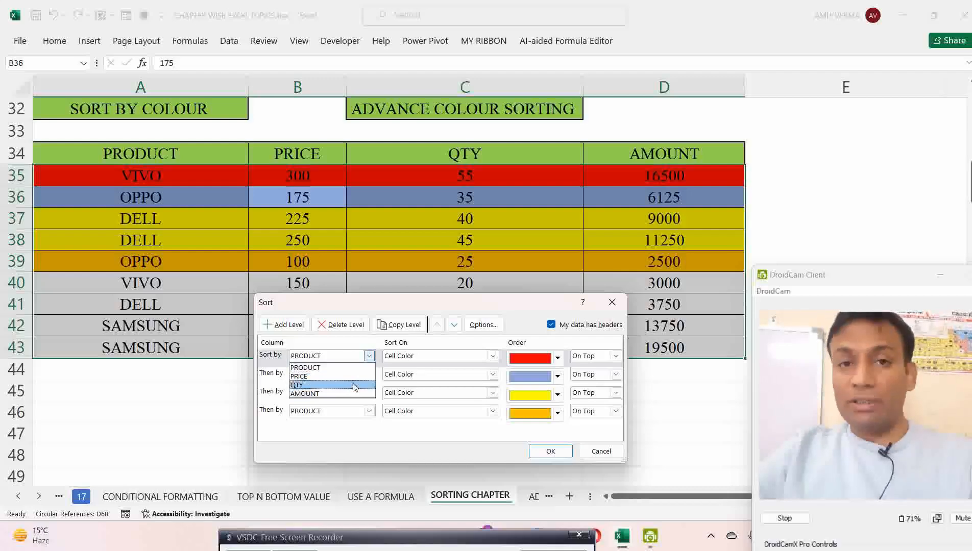
left_click(492, 356)
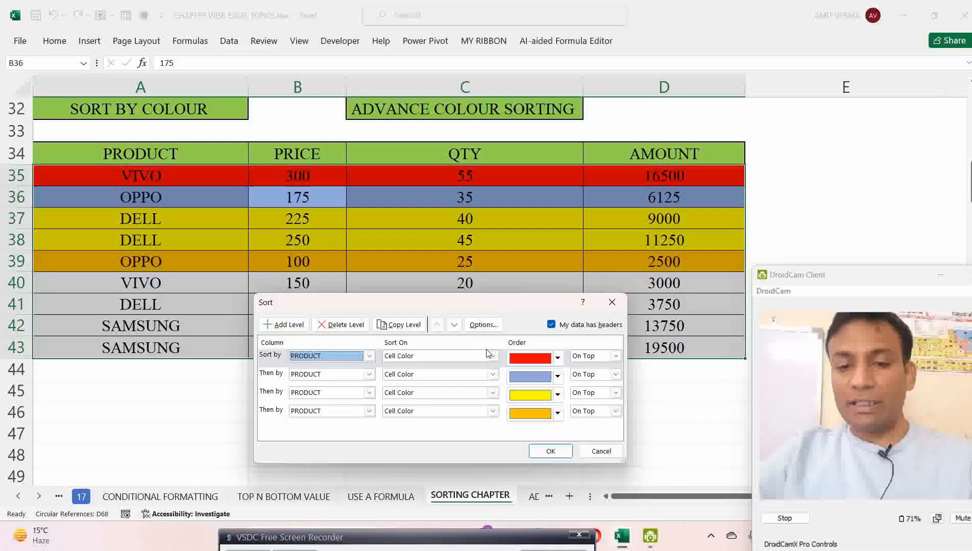
left_click(492, 355)
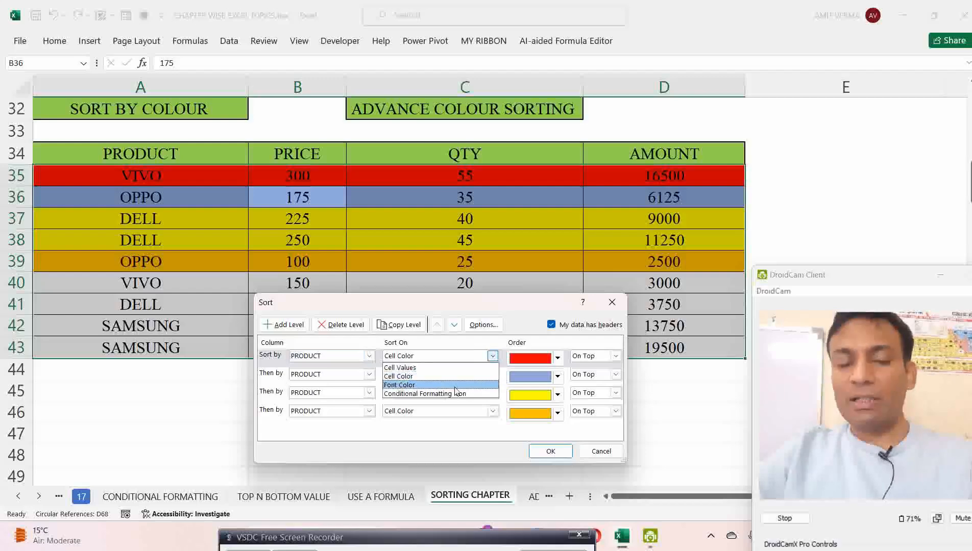
key("Escape")
key("Escape")
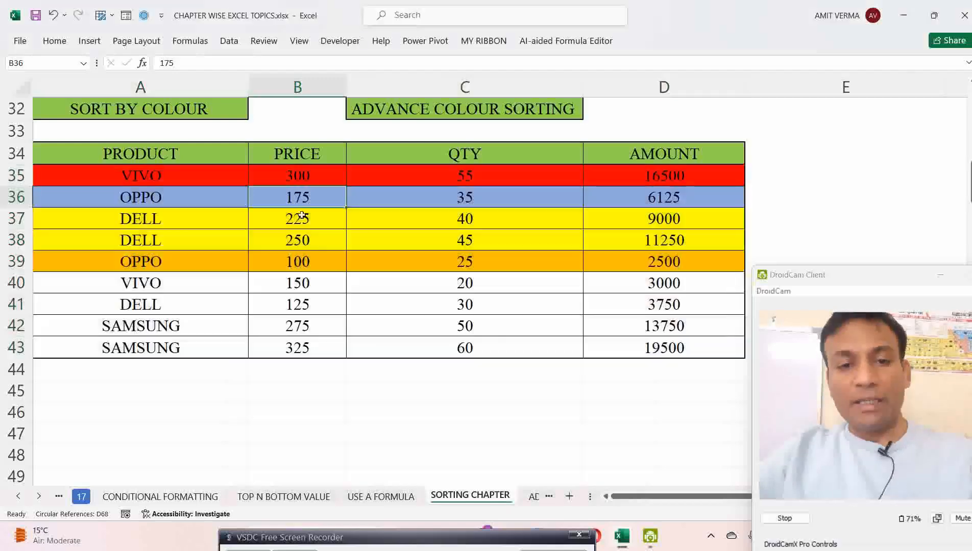
Set the font colour of the prices in B40:B43 to red.
left_click_drag(303, 291, 300, 345)
key("alt")
key("h")
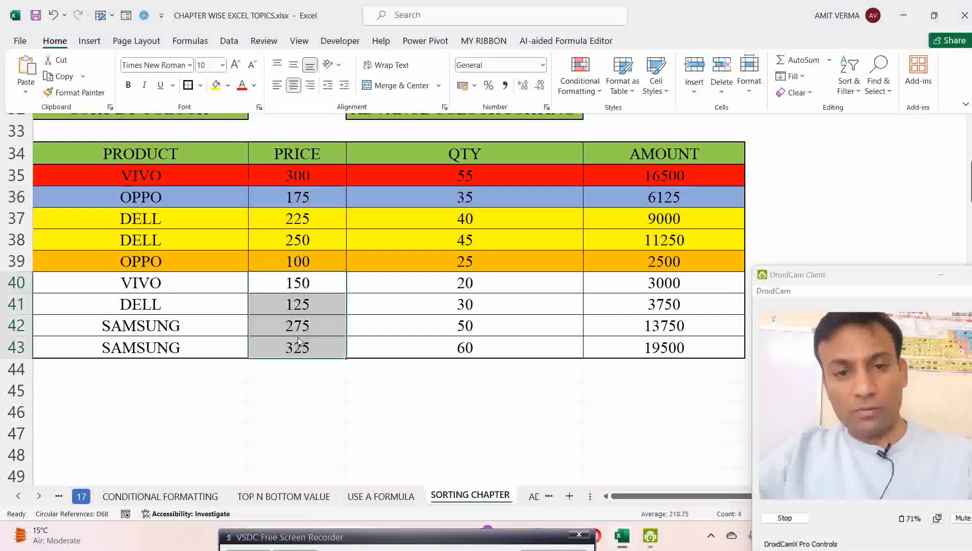
key("s")
left_click(243, 87)
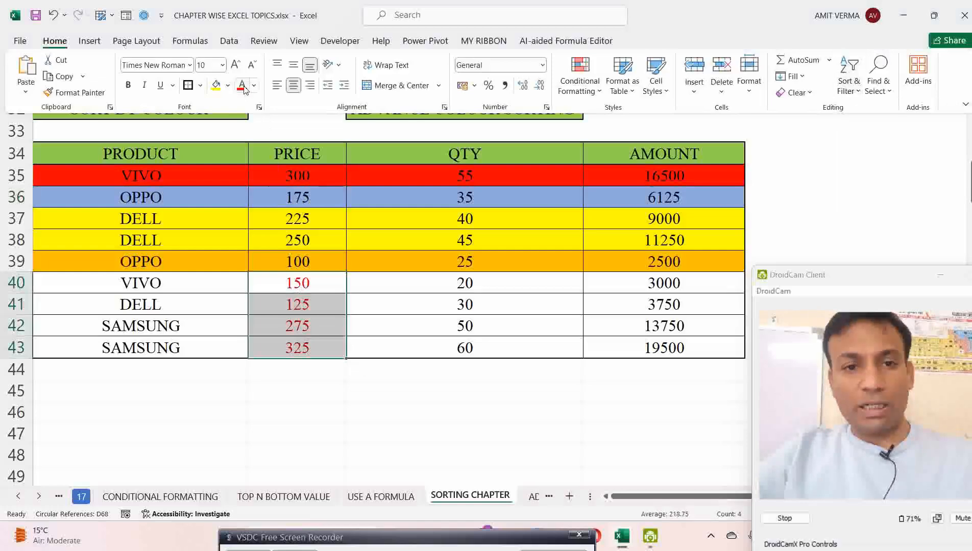
Set the font colour of the price in B41 to black.
left_click(303, 311)
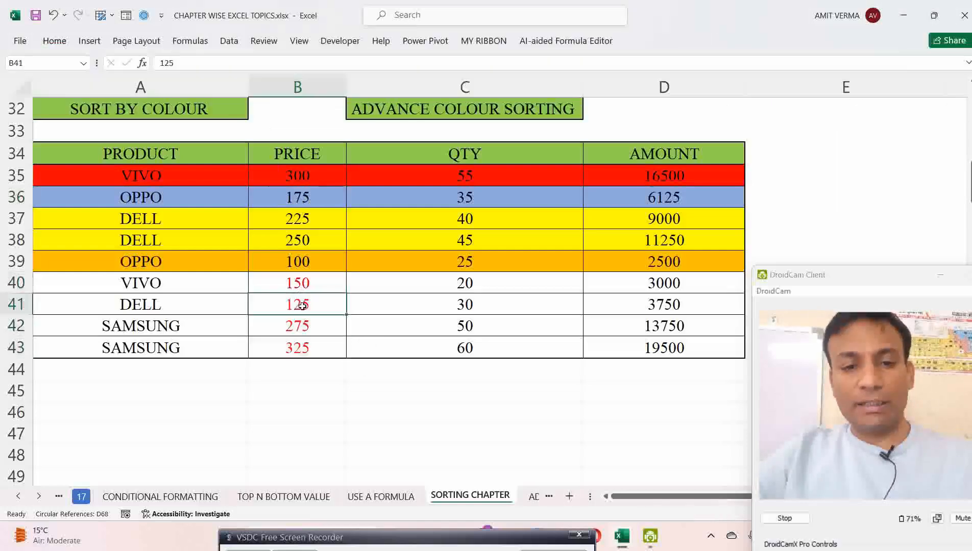
key("alt")
key("h")
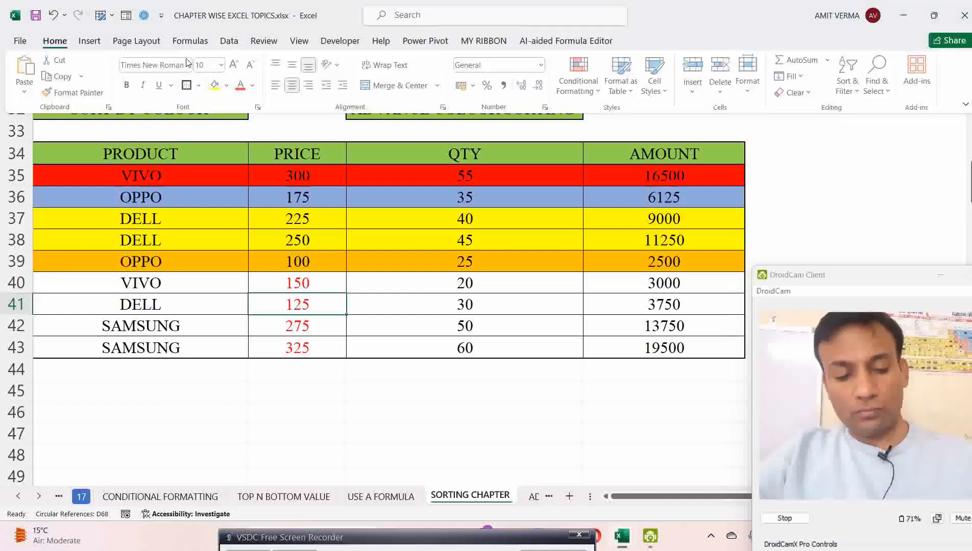
key("f")
key("c")
left_click(252, 138)
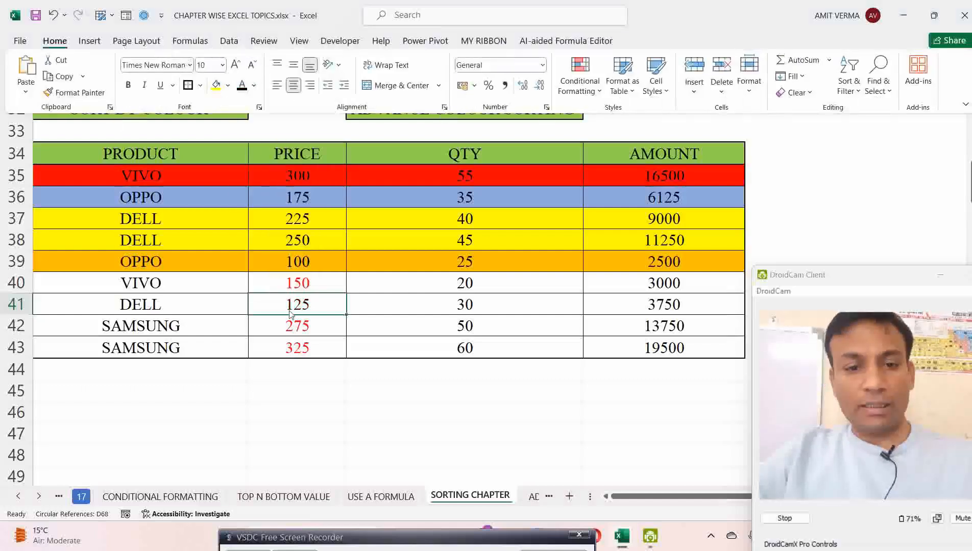
Set the font colour of the price in B42 to yellow.
left_click(299, 327)
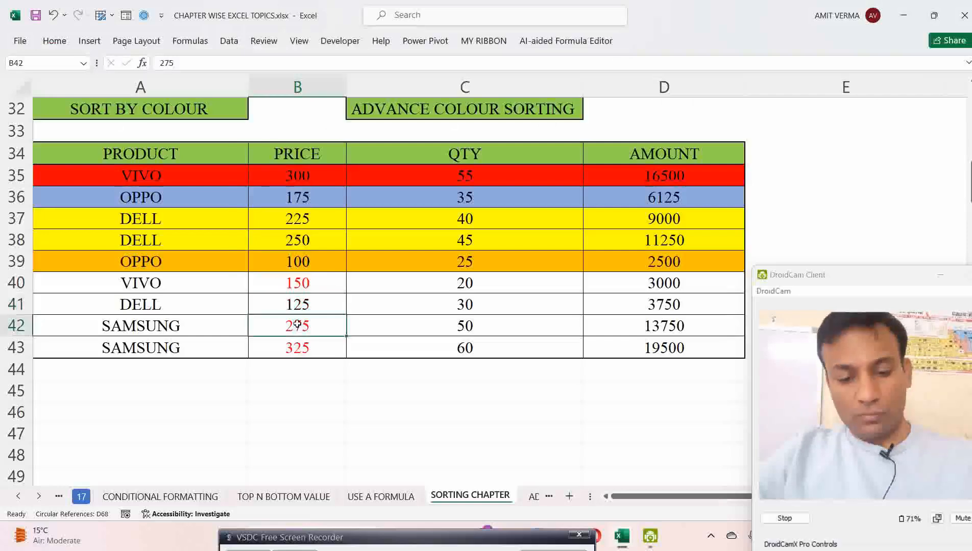
key("alt")
key("h")
key("f")
key("c")
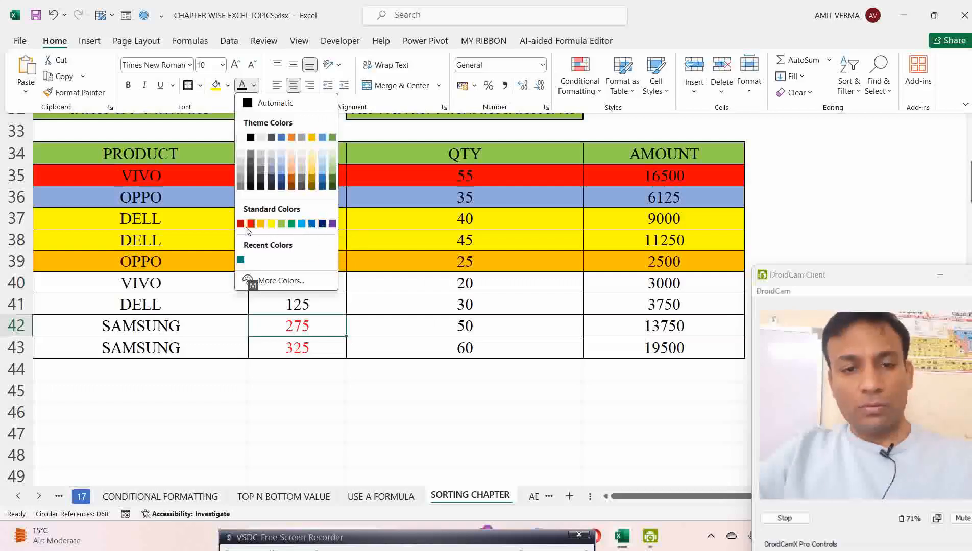
left_click(270, 223)
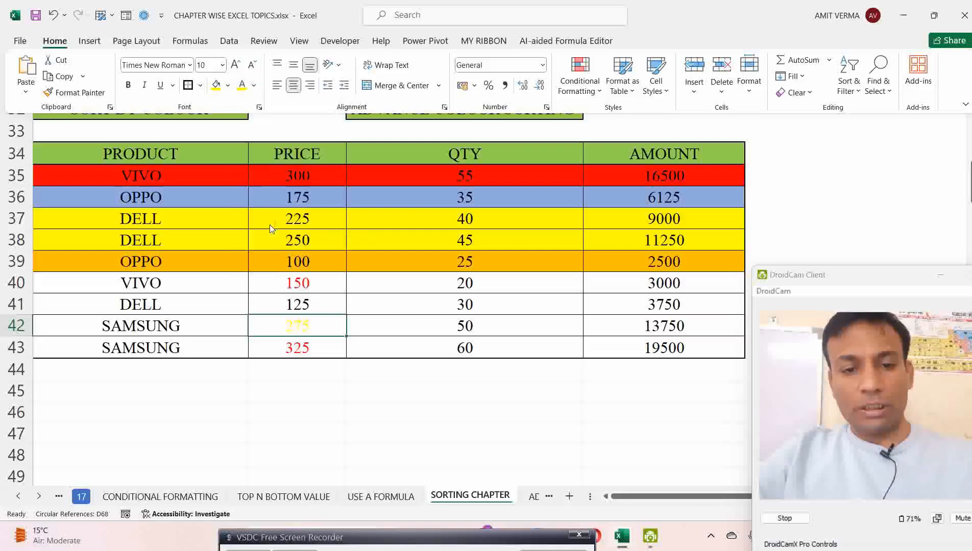
Set the font colour of the price in B42 to dark blue.
left_click(322, 336)
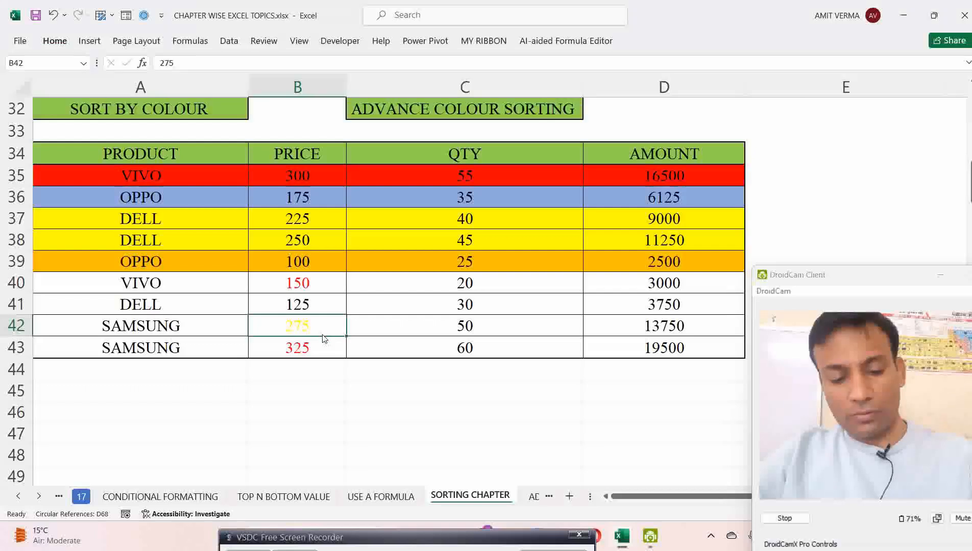
type("FC")
key("Escape")
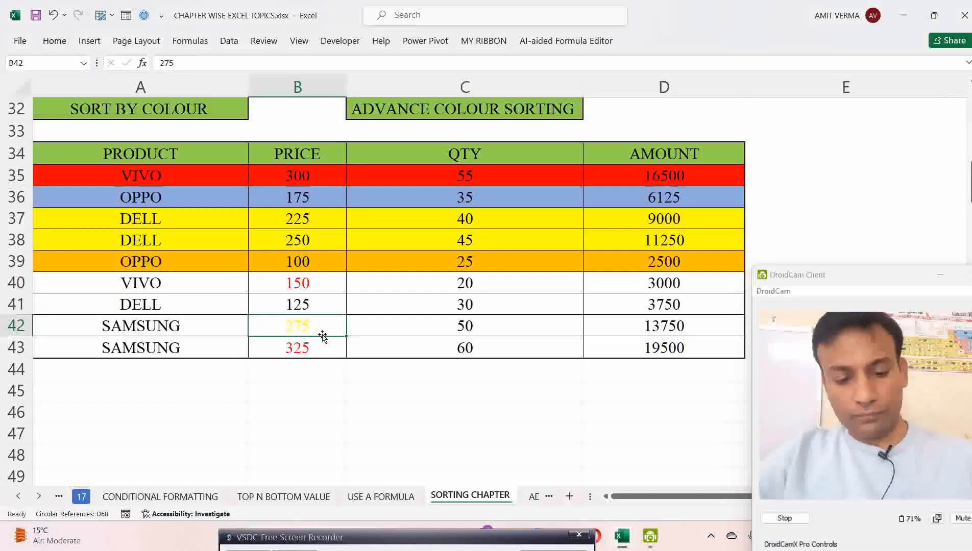
key("alt+h")
key("f")
key("c")
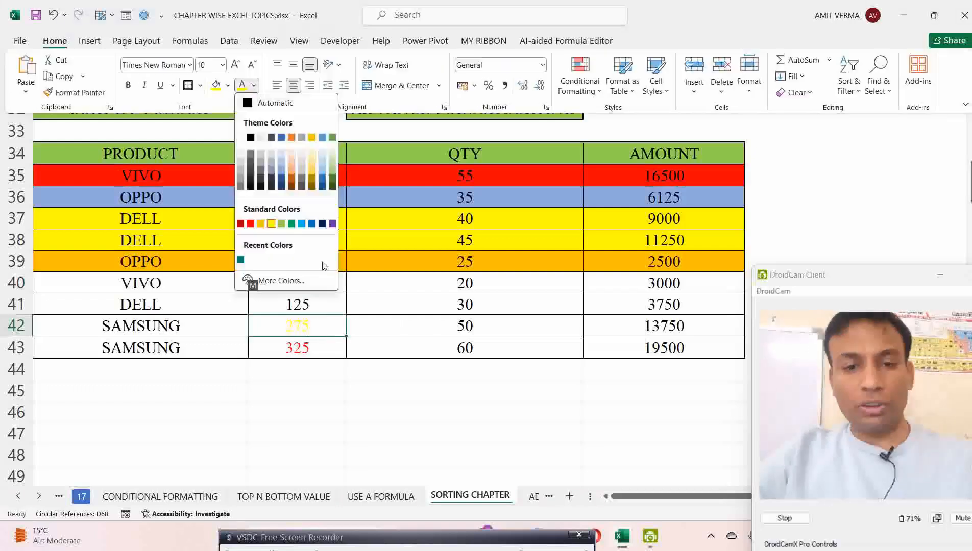
left_click(321, 224)
left_click(316, 350)
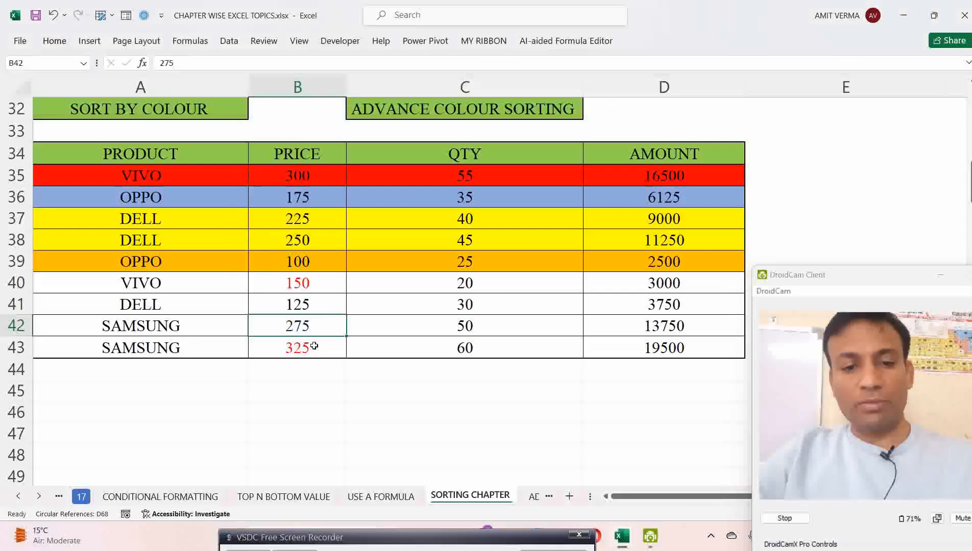
left_click(316, 349)
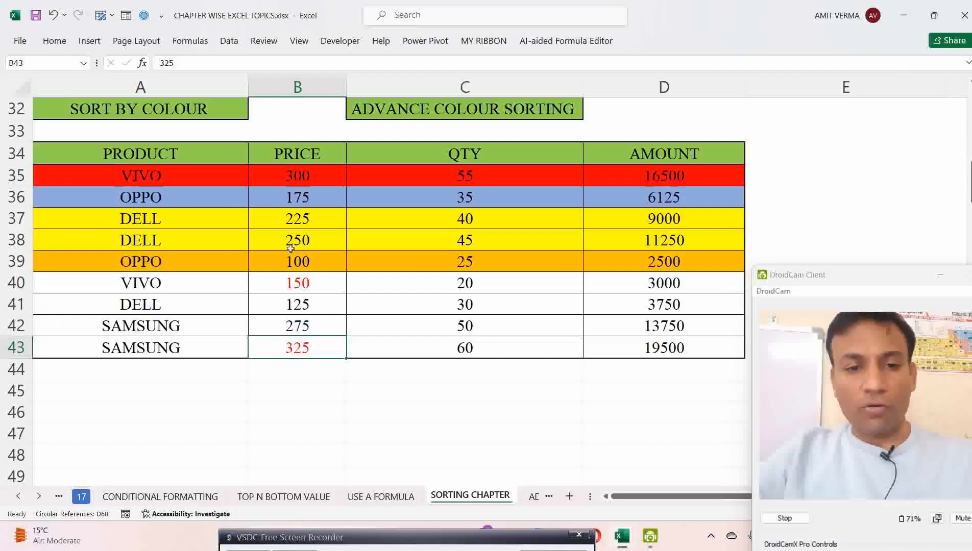
Start a Custom Sort on the product table and set the first level to PRICE, Font Color, red On Top.
left_click(301, 236)
key("alt+h")
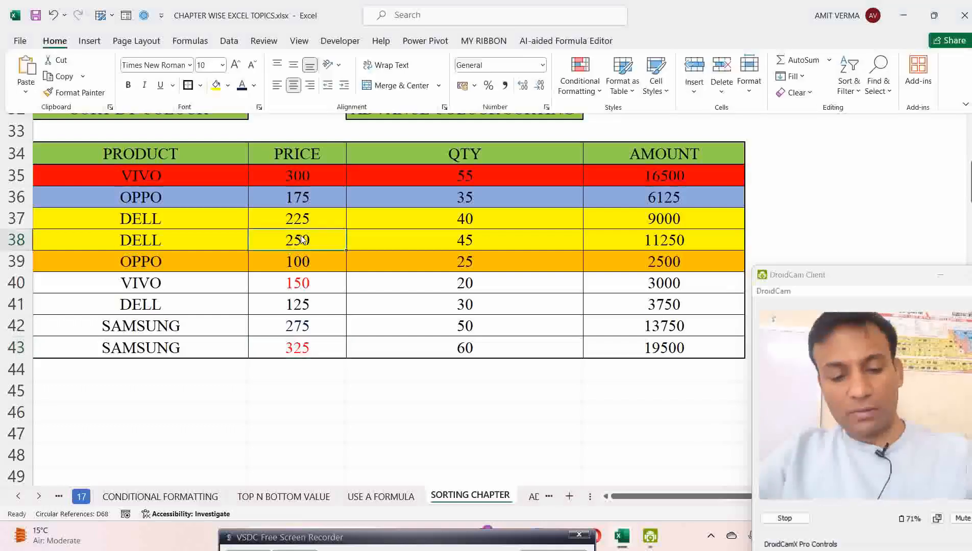
key("s")
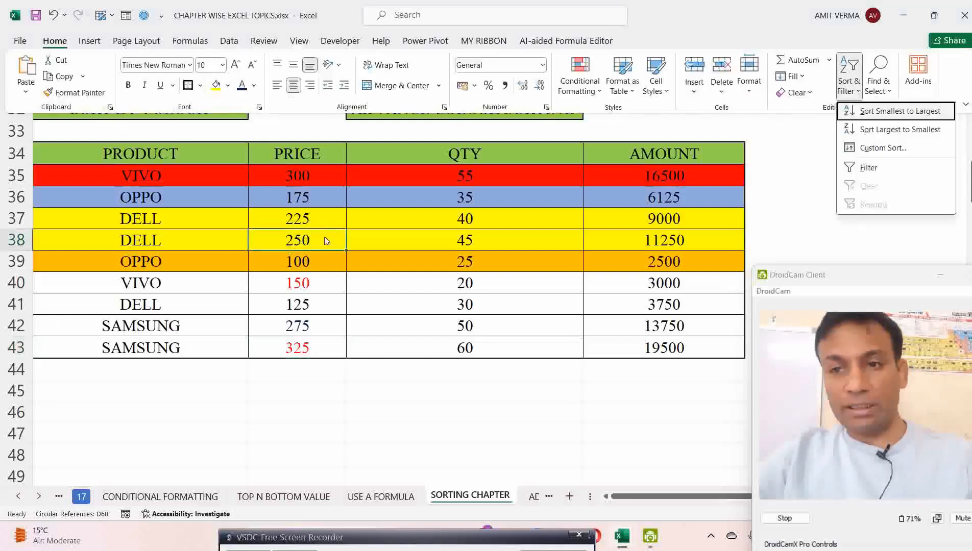
key("u")
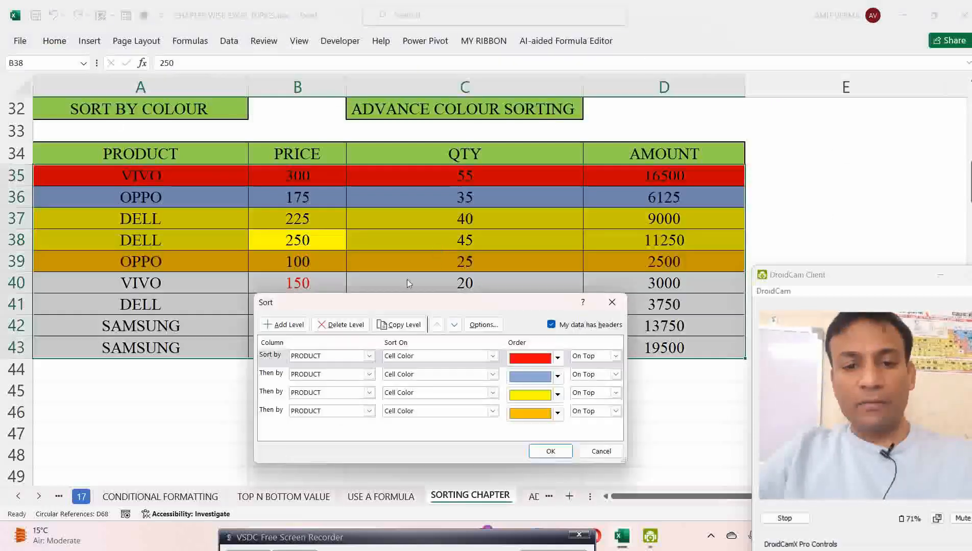
left_click_drag(262, 302, 379, 173)
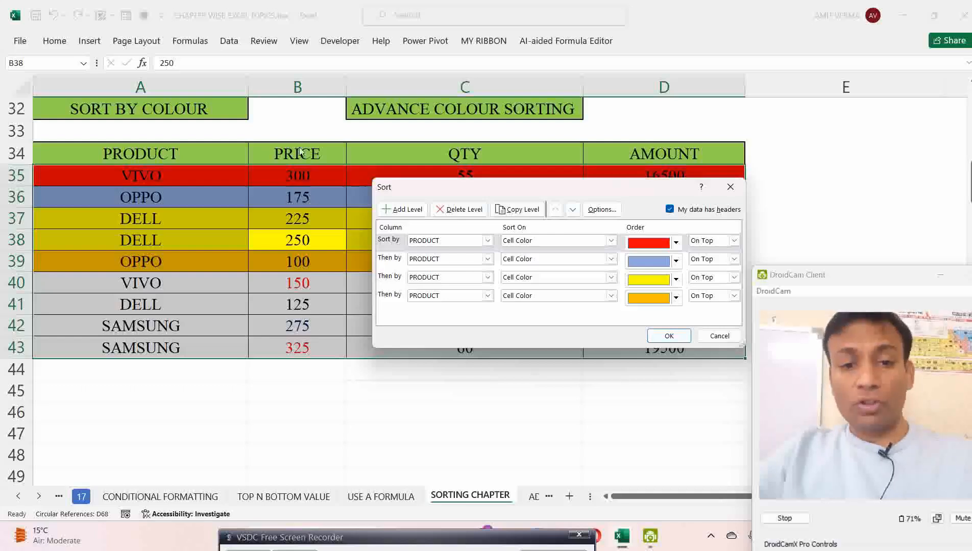
left_click(487, 241)
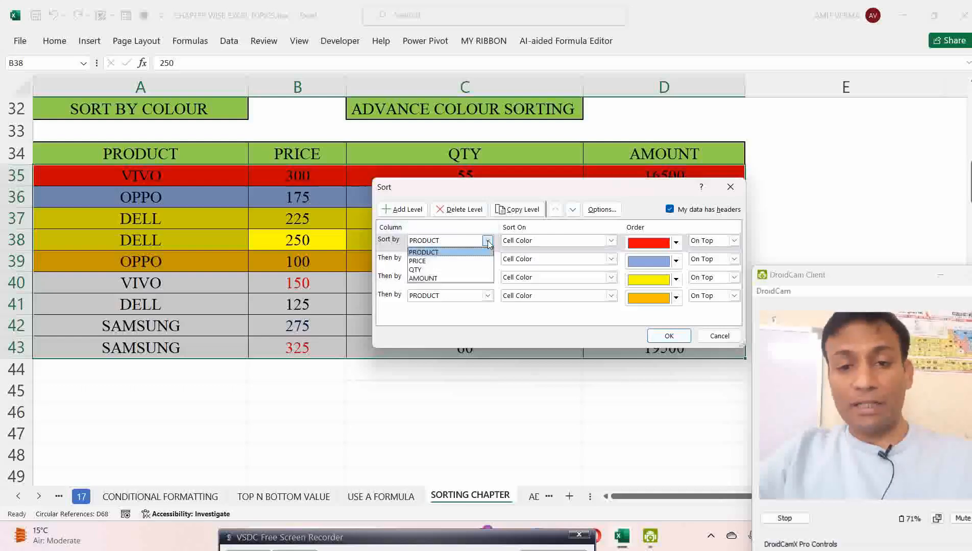
left_click(465, 261)
left_click(611, 241)
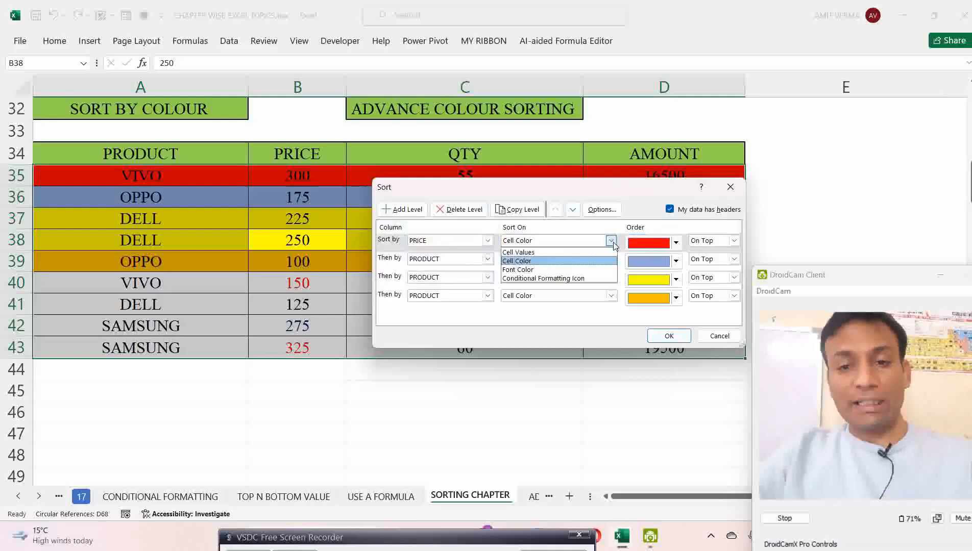
left_click(548, 269)
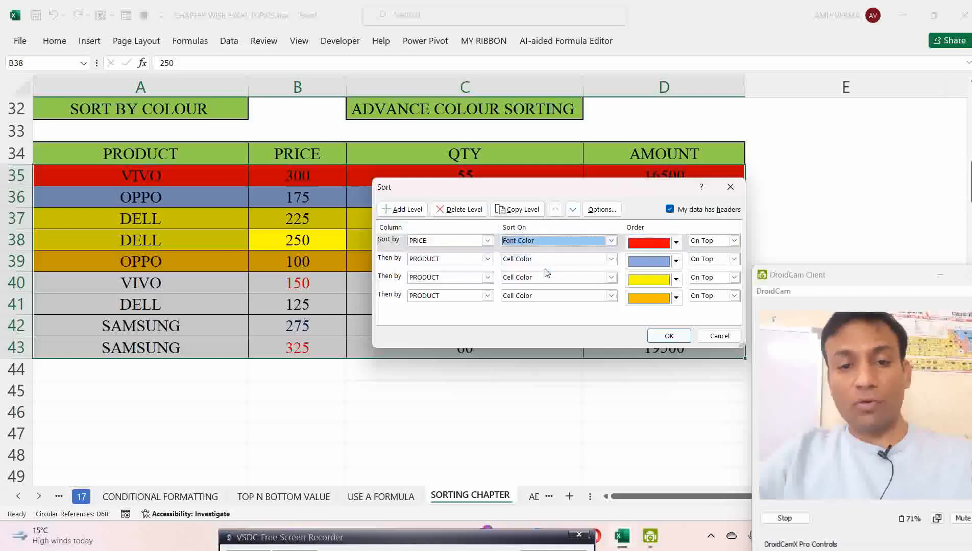
left_click(675, 244)
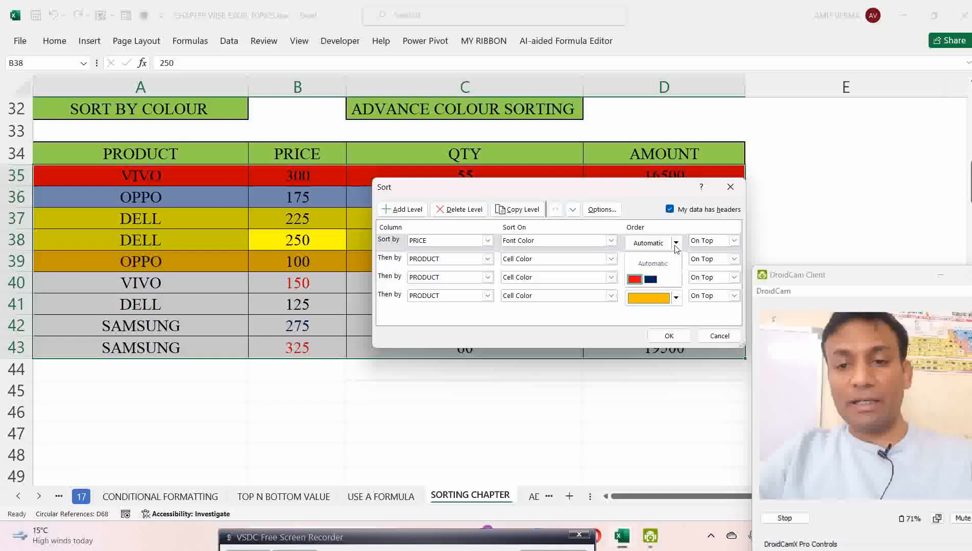
left_click(635, 281)
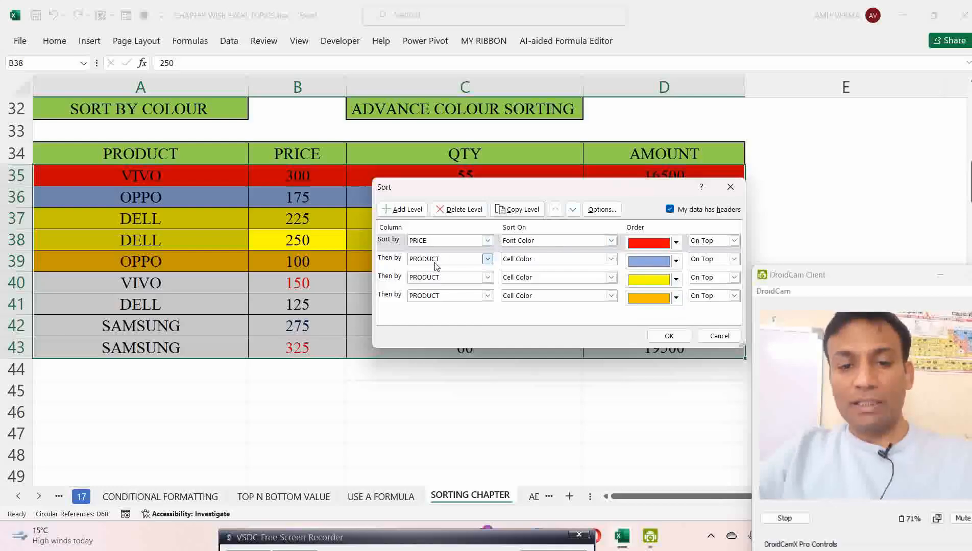
Change the second sort level to PRICE, Font Color, dark blue On Top.
left_click(487, 259)
left_click(451, 280)
left_click(562, 261)
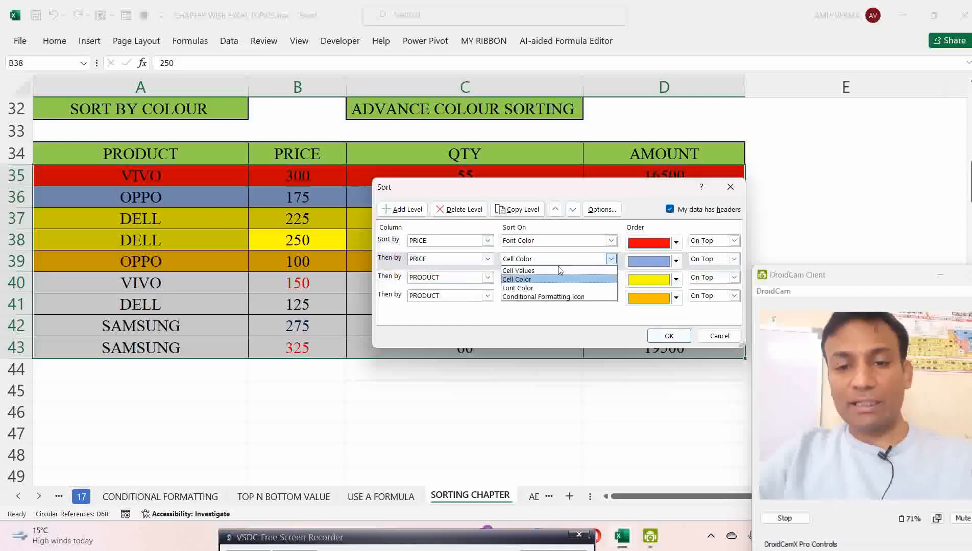
left_click(551, 279)
left_click(651, 262)
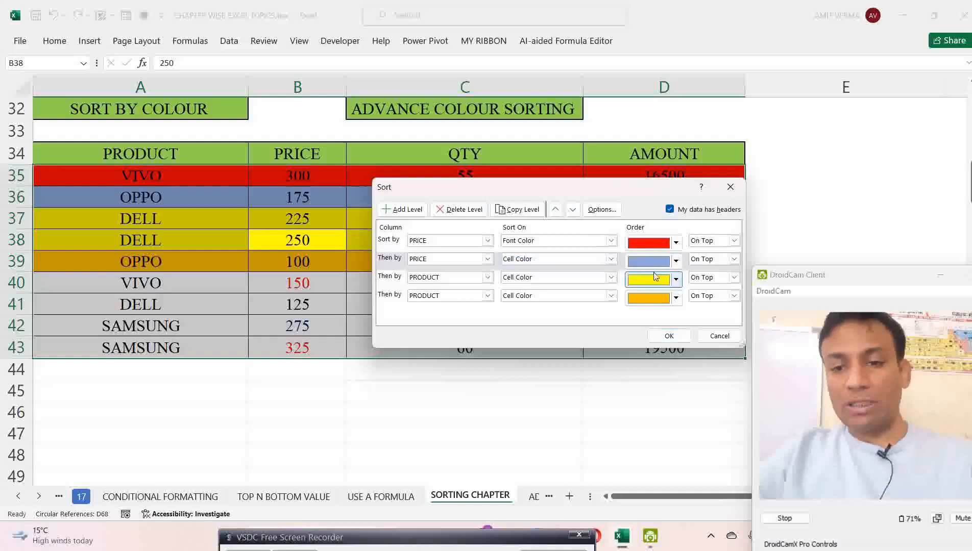
left_click(675, 265)
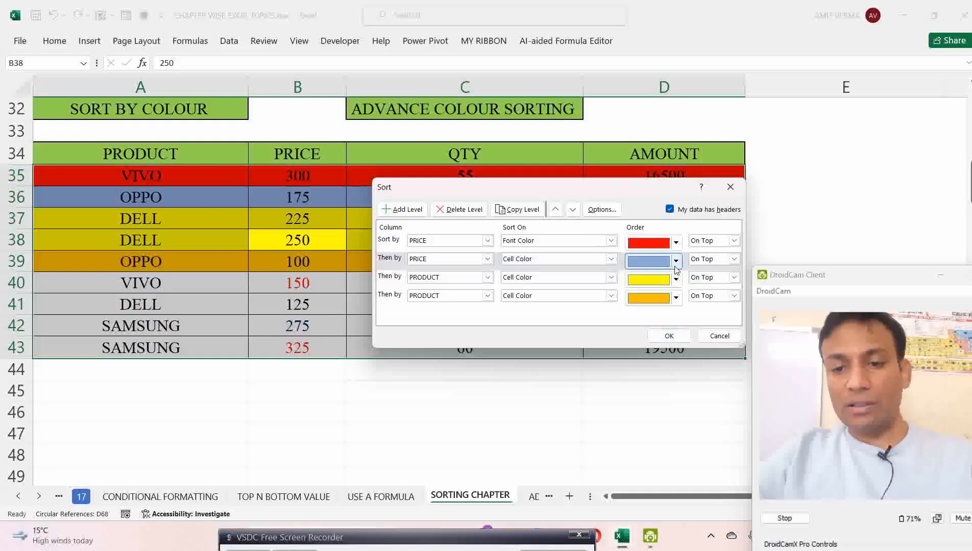
left_click(675, 265)
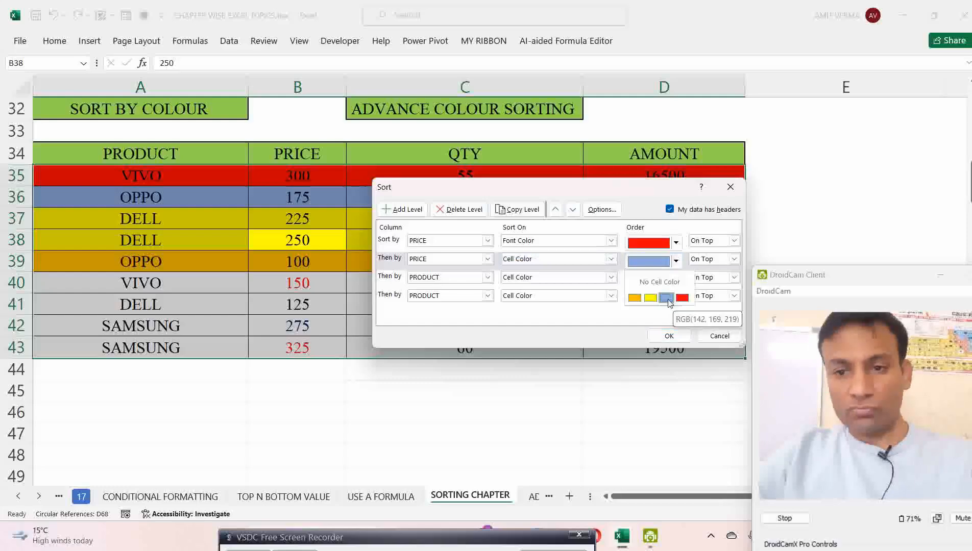
left_click(611, 258)
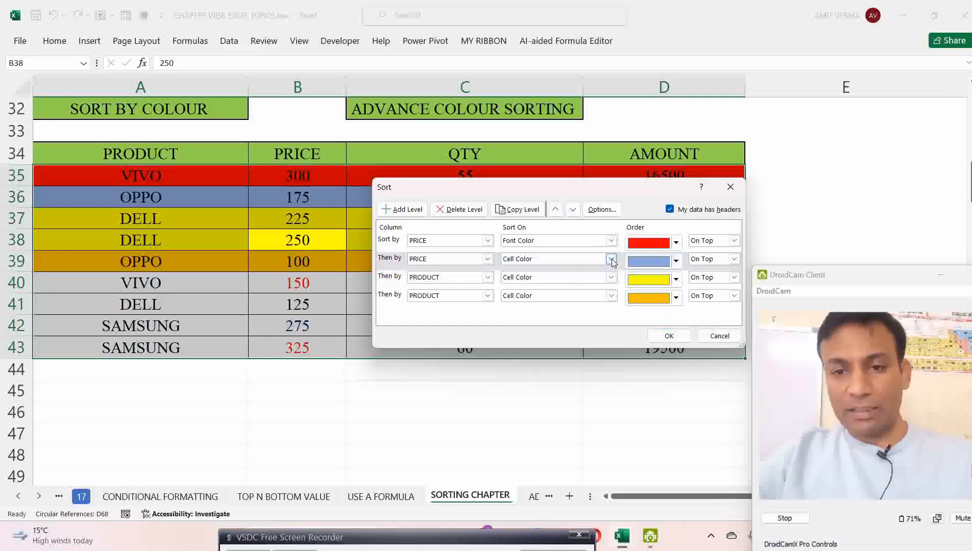
left_click(611, 259)
left_click(548, 288)
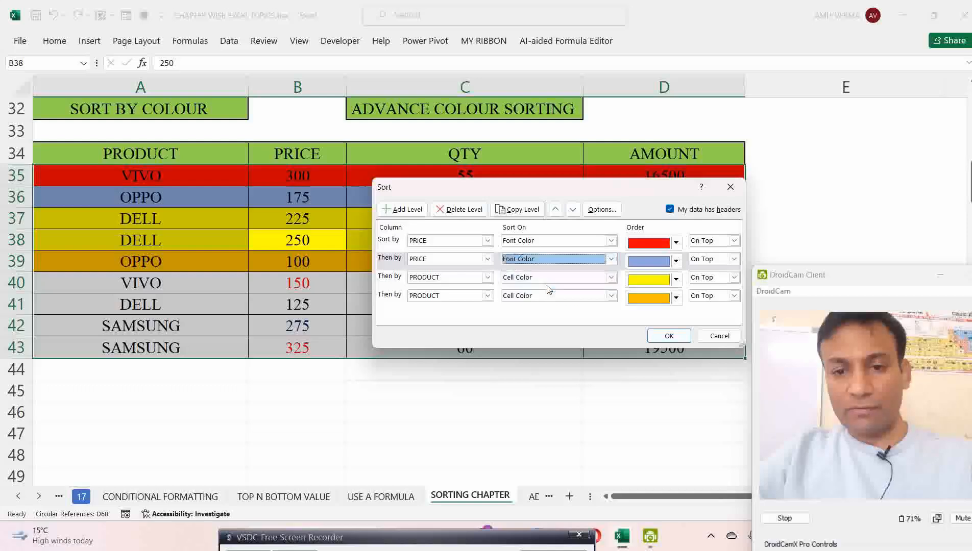
left_click(676, 262)
left_click(651, 297)
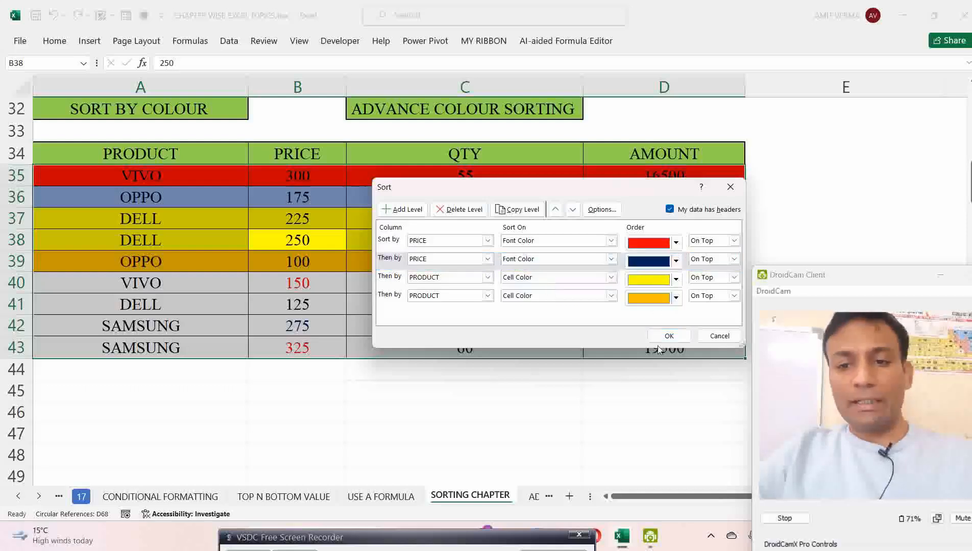
Delete the two remaining PRODUCT cell-colour levels and apply the sort to the table.
left_click(469, 277)
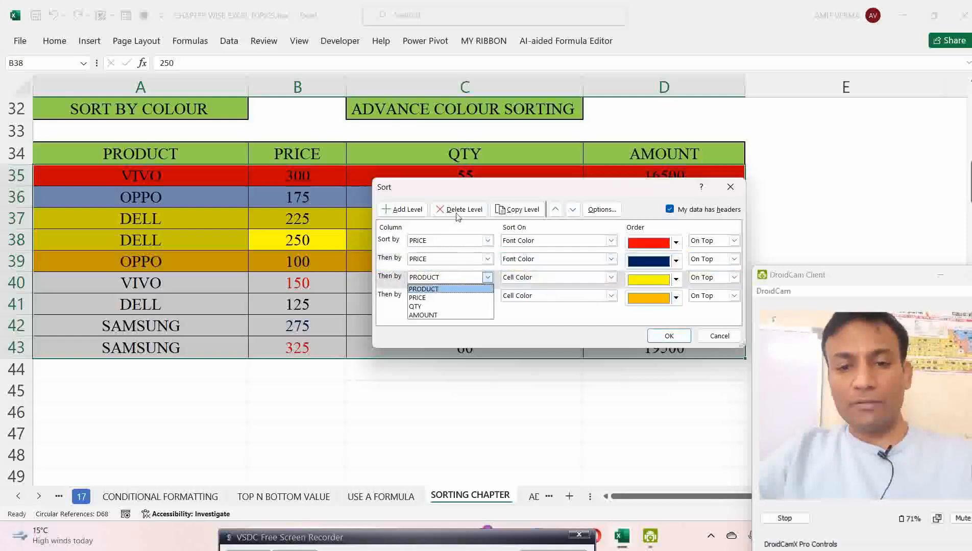
left_click(458, 215)
left_click(458, 215)
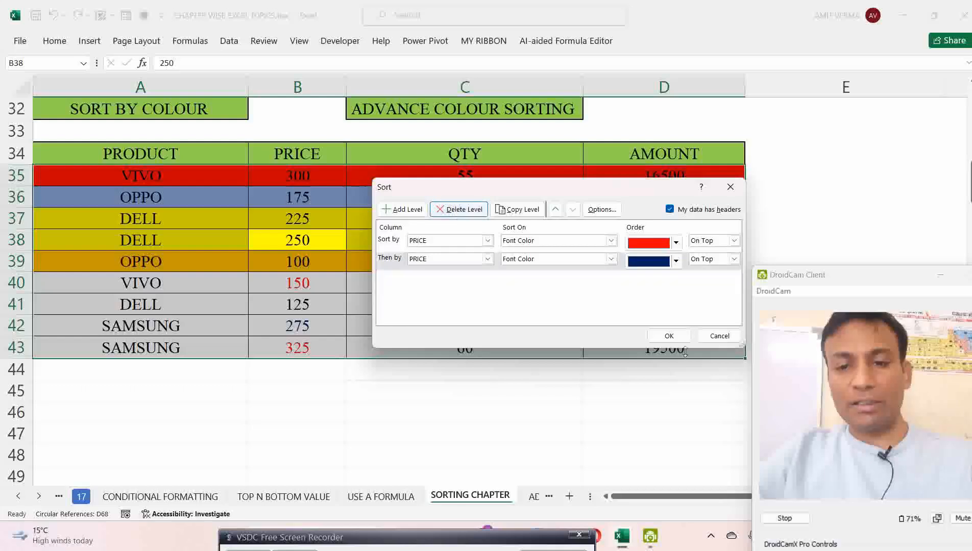
left_click(670, 336)
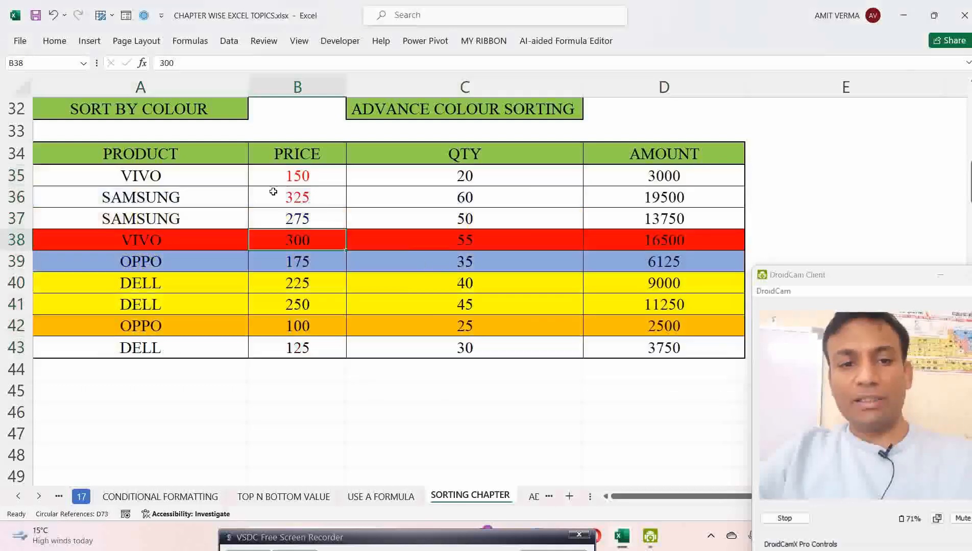
left_click_drag(307, 175, 307, 197)
Show the sort choices offered for the numeric price in B37.
left_click(310, 220)
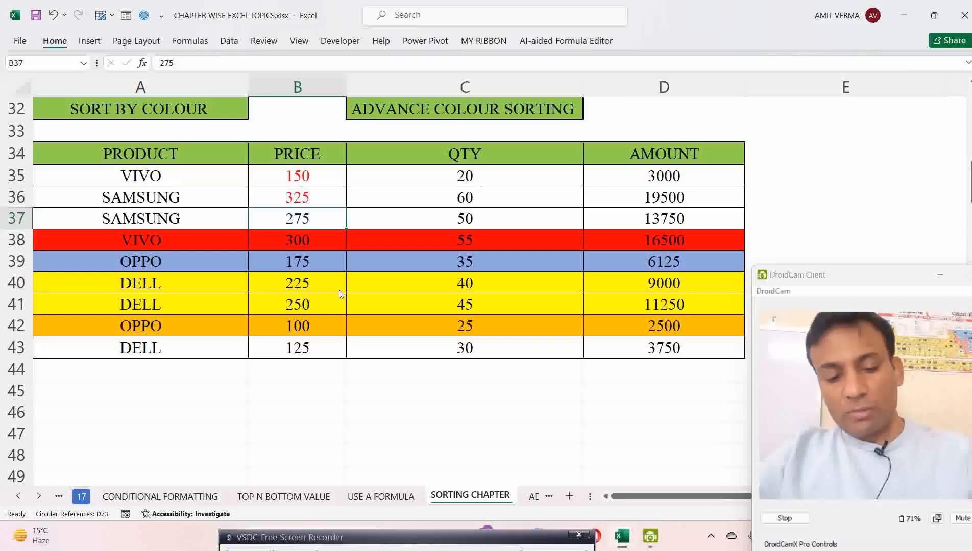
key("alt+h")
key("s")
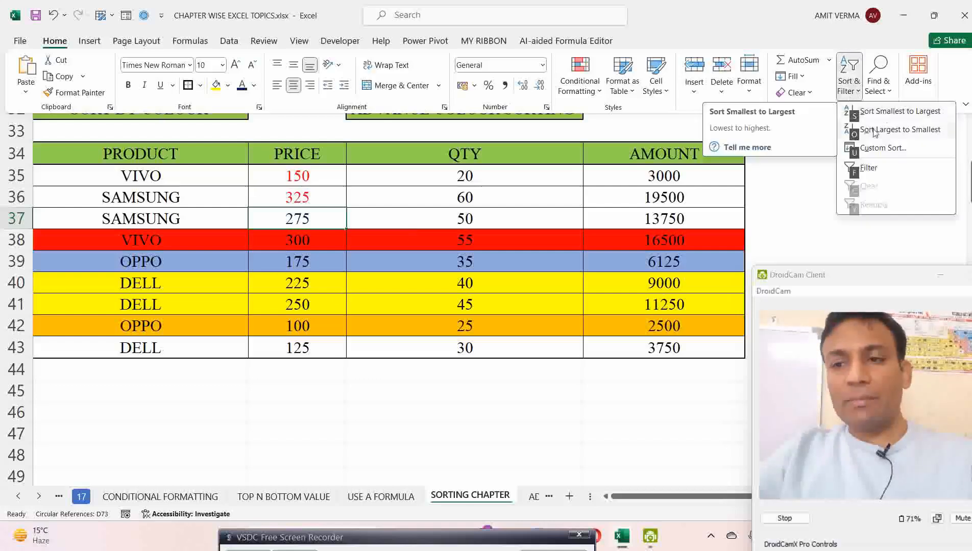
left_click(178, 180)
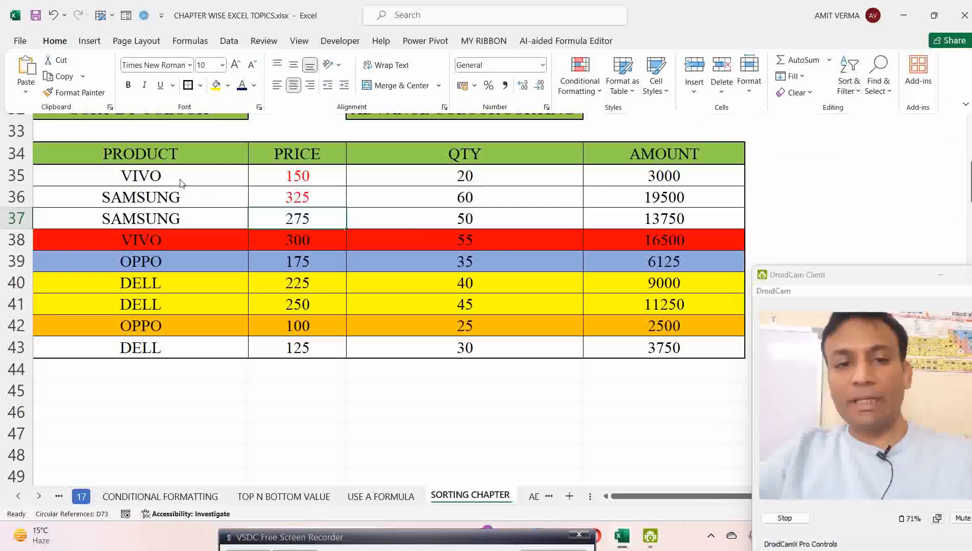
Show the sort choices offered for the text product name in A35.
left_click(175, 177)
key("alt+h")
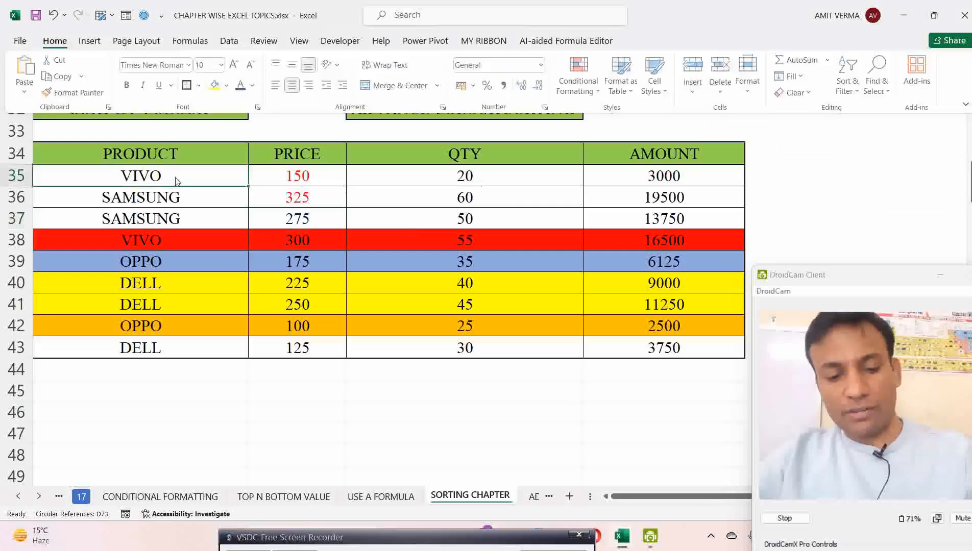
key("s")
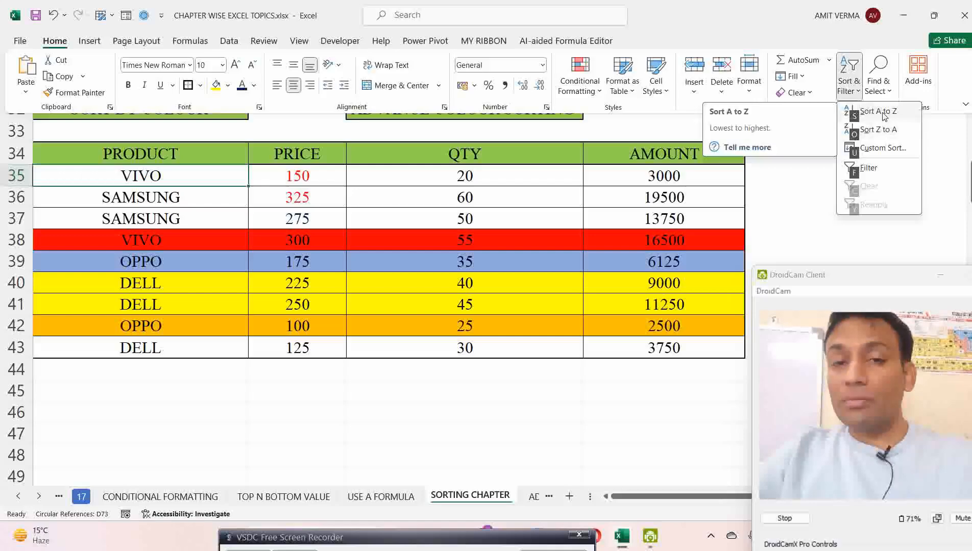
key("Escape")
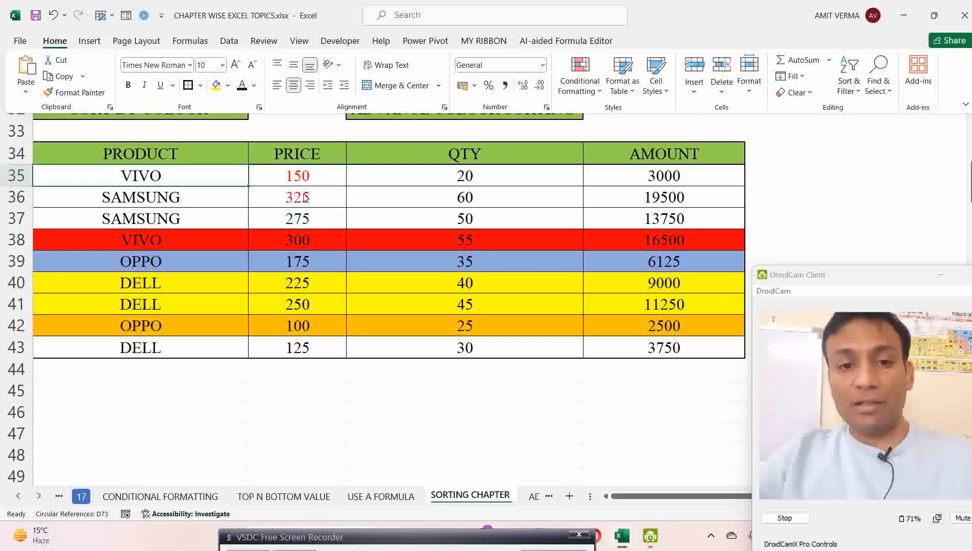
Show the number sort choices again for the price in B36.
left_click(307, 202)
key("alt+h")
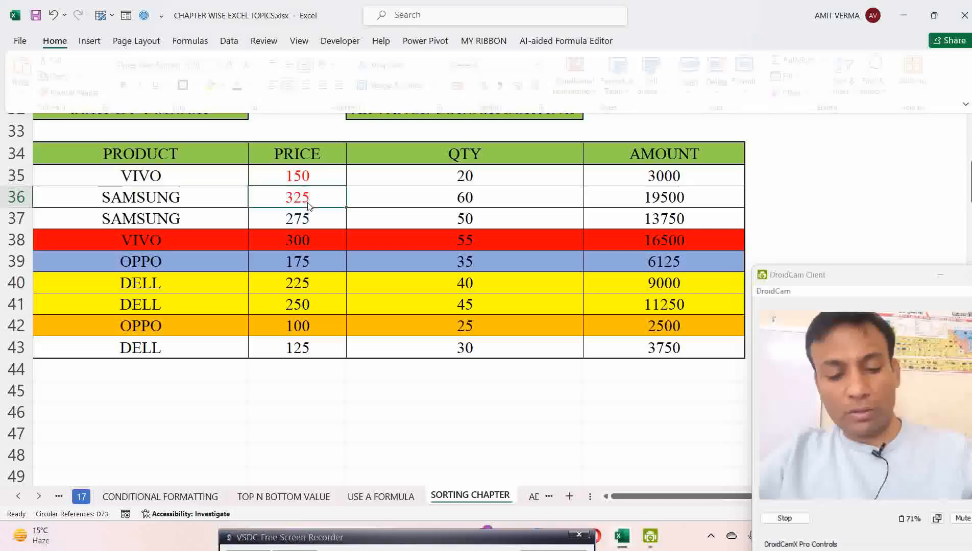
key("s")
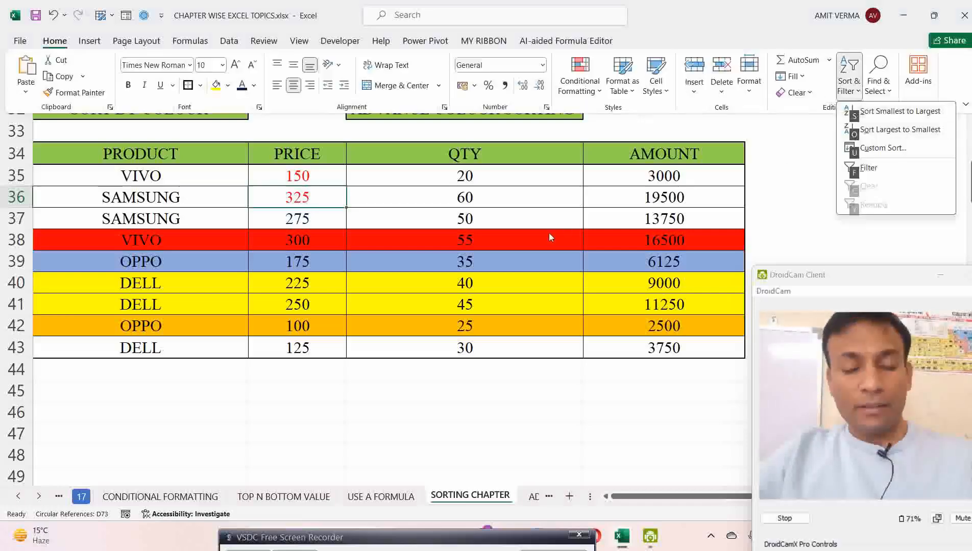
key("Escape")
Show the sort choices offered for the date in L7 of the DATE column.
scroll(549, 233, "up", 10)
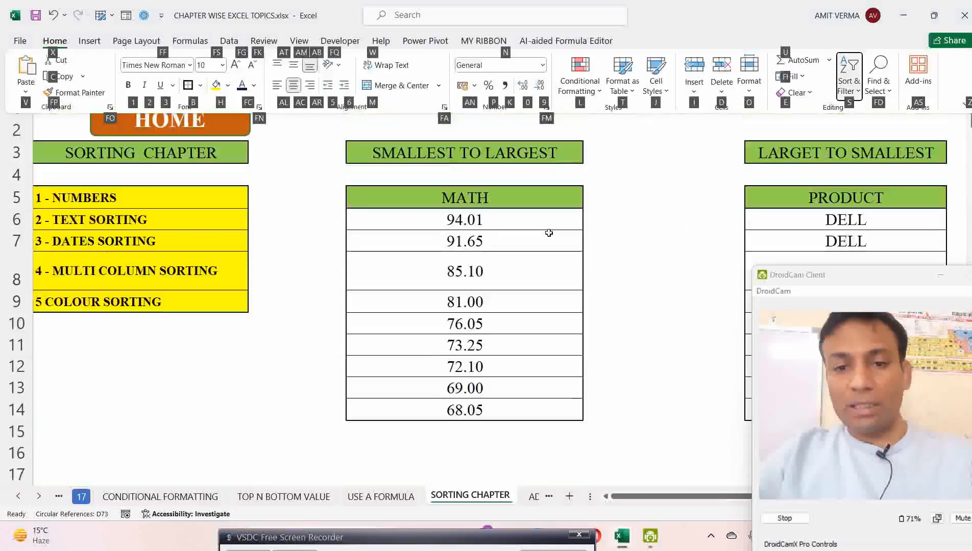
scroll(549, 233, "down", 5)
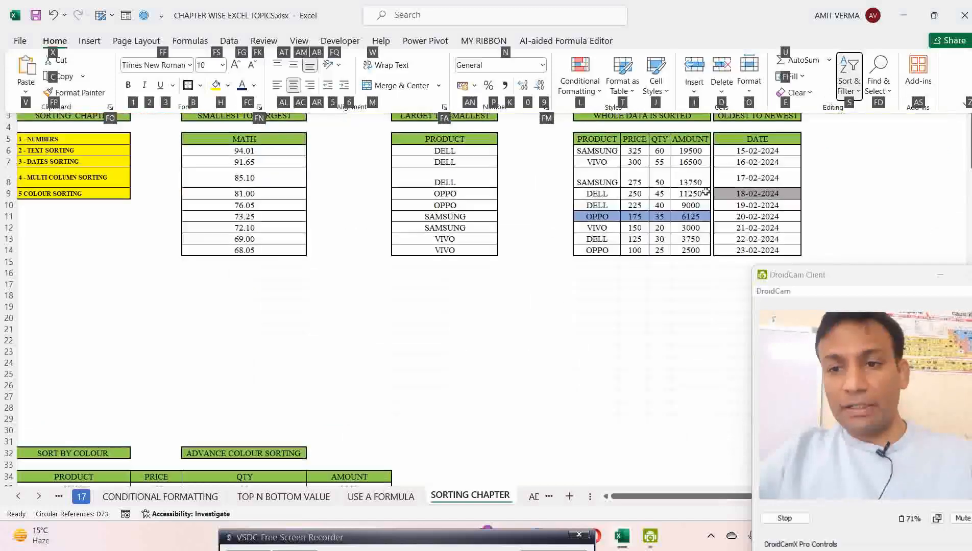
left_click(746, 163)
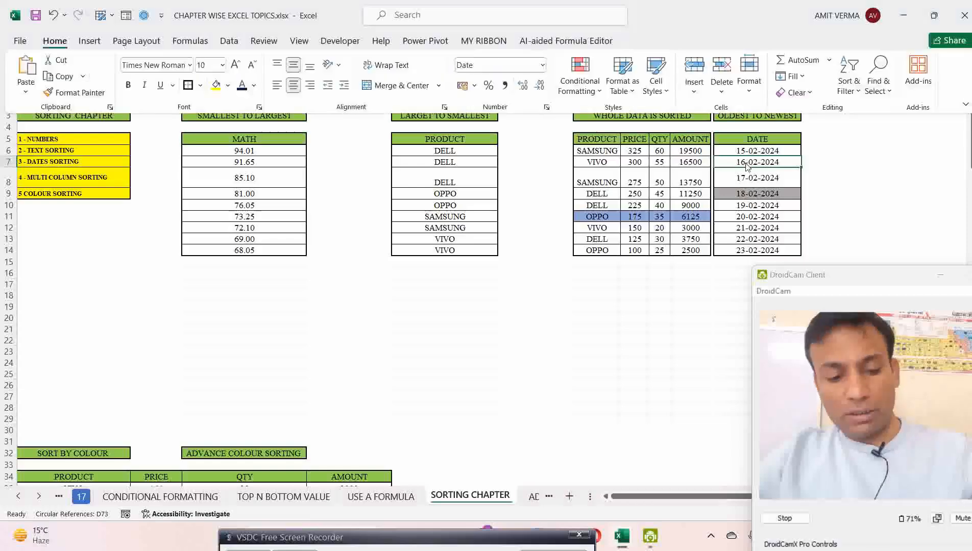
key("alt+h")
key("s")
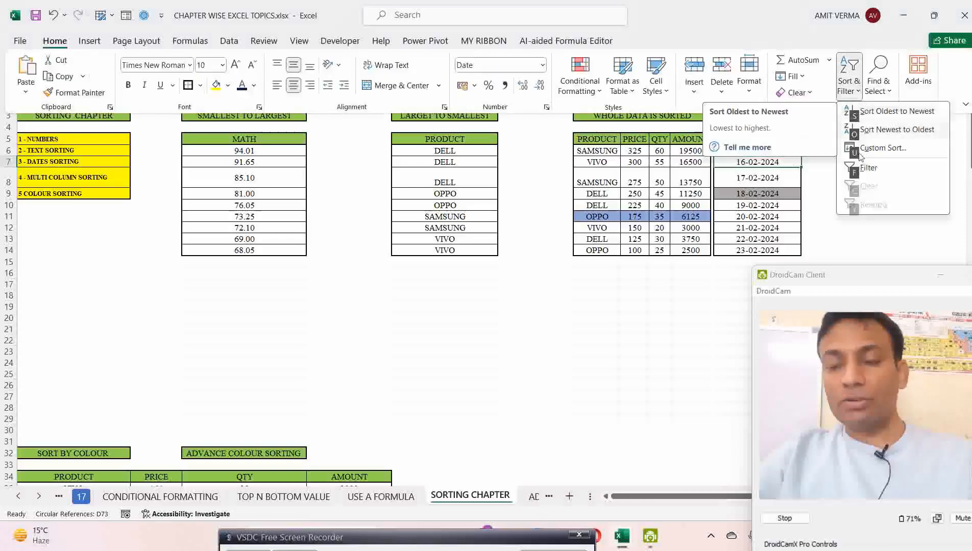
Review the sorting topics list, the sample columns and the colour-sorted product table on the sheet.
scroll(405, 307, "up", 5)
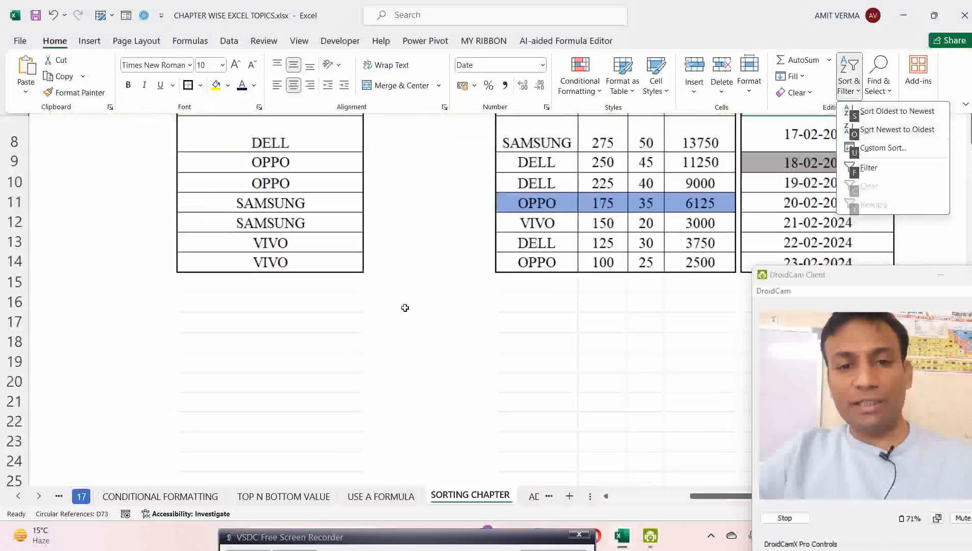
left_click(629, 496)
scroll(428, 381, "up", 2)
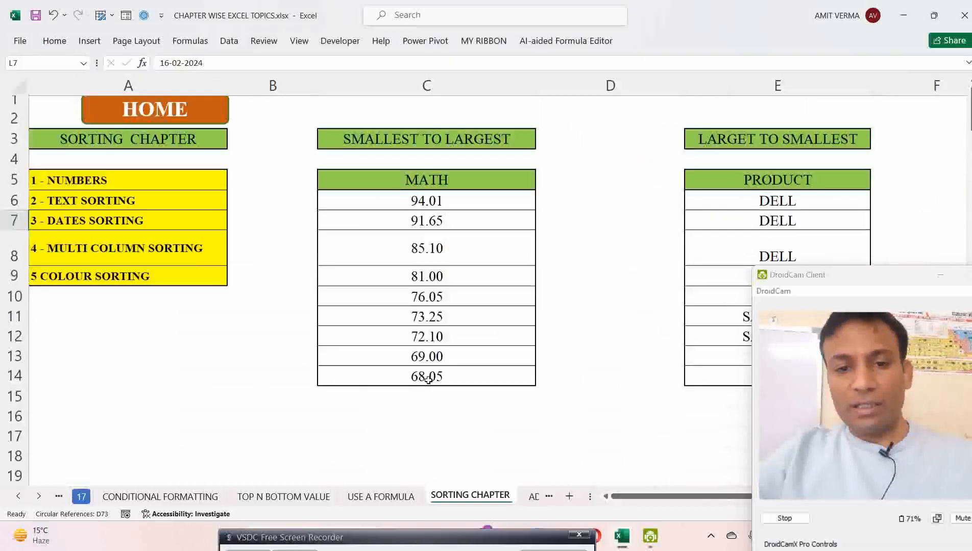
scroll(429, 380, "down", 10)
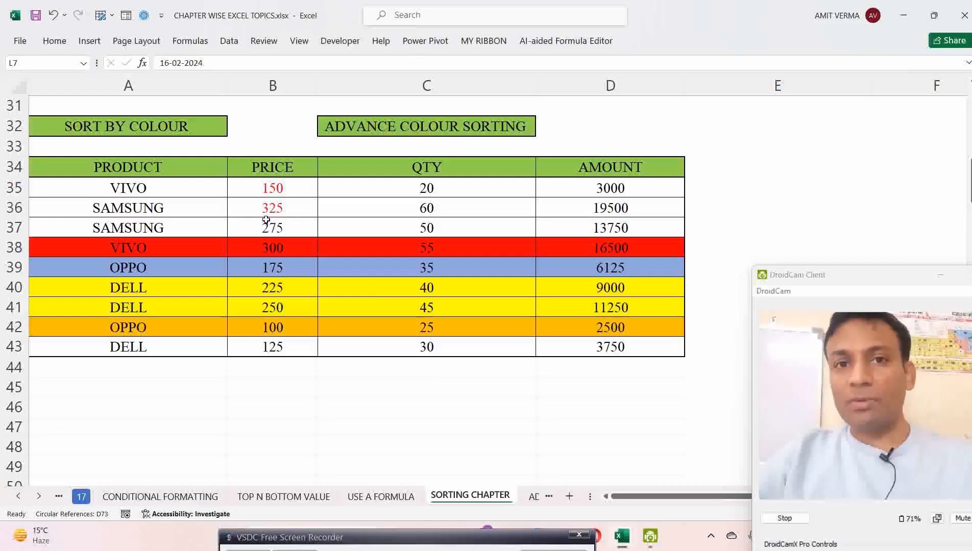
scroll(266, 219, "up", 10)
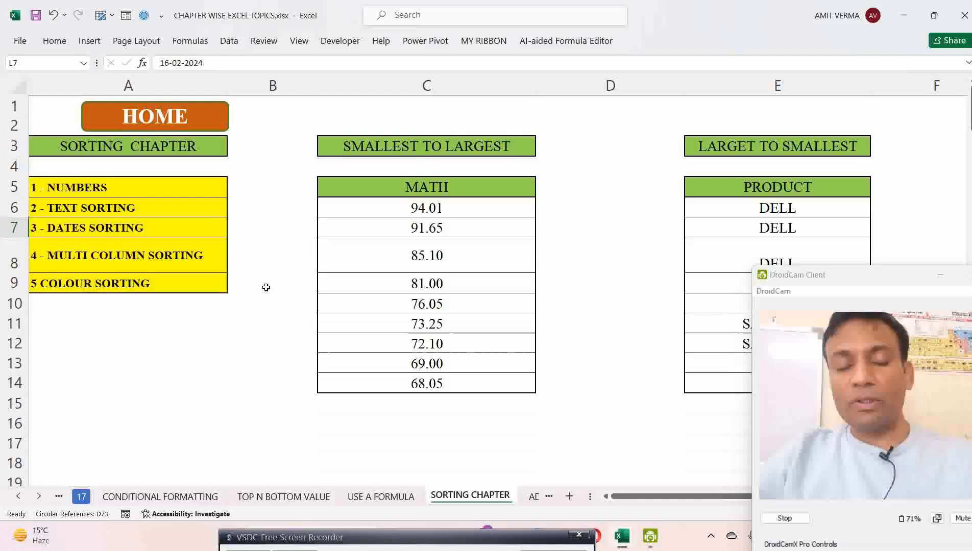
Examine the multi-column sorting table in rows 62 to 76, from EMP CODE to DEVISION.
scroll(266, 287, "down", 16)
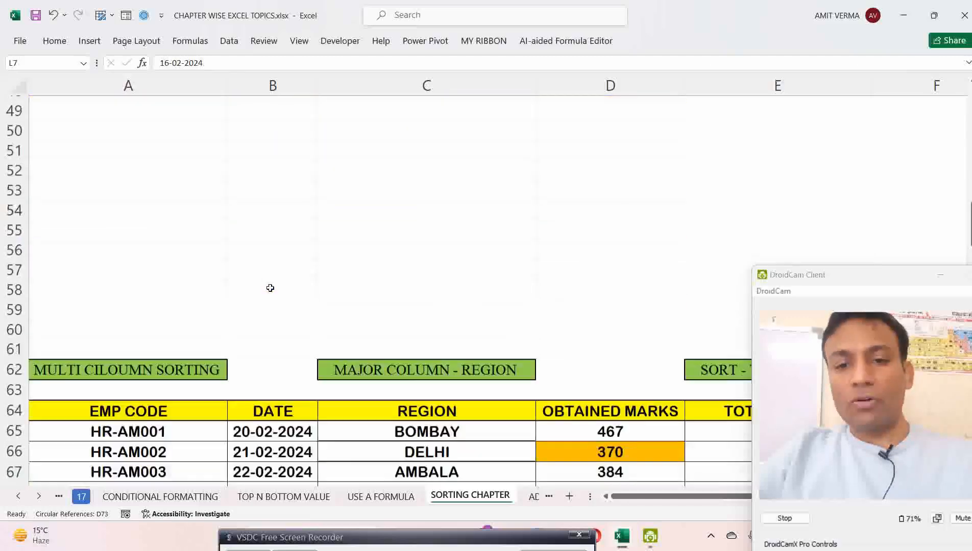
scroll(270, 288, "down", 6)
scroll(270, 288, "up", 2)
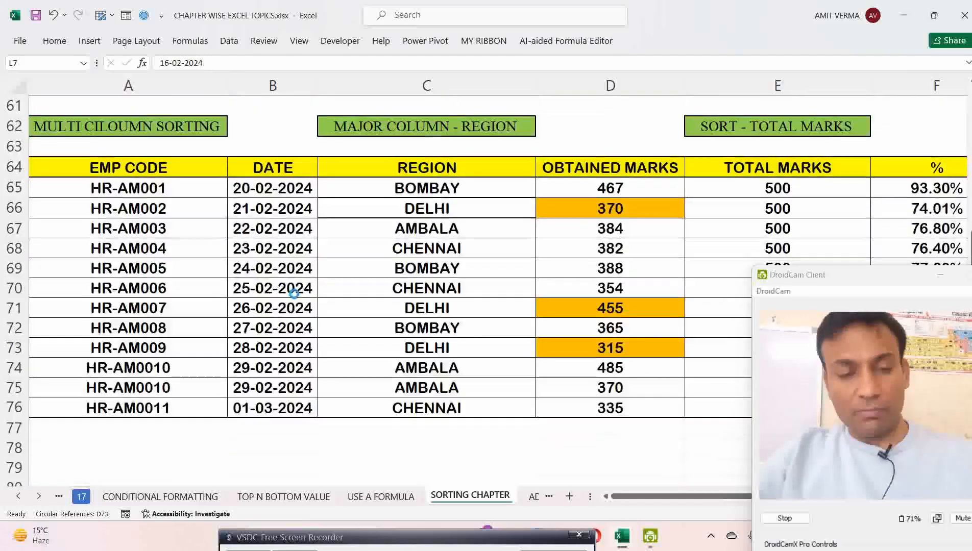
scroll(294, 293, "down", 3)
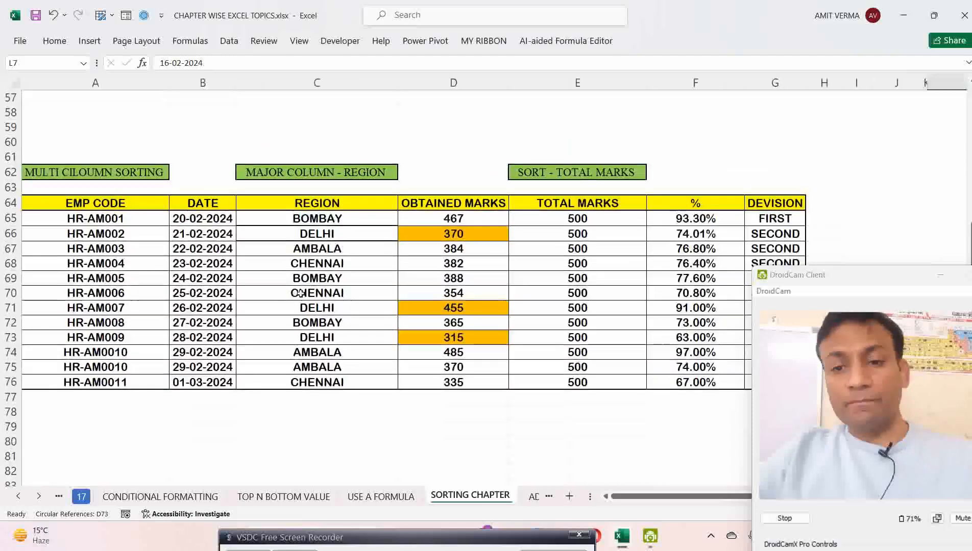
scroll(300, 293, "down", 2)
left_click_drag(856, 287, 856, 326)
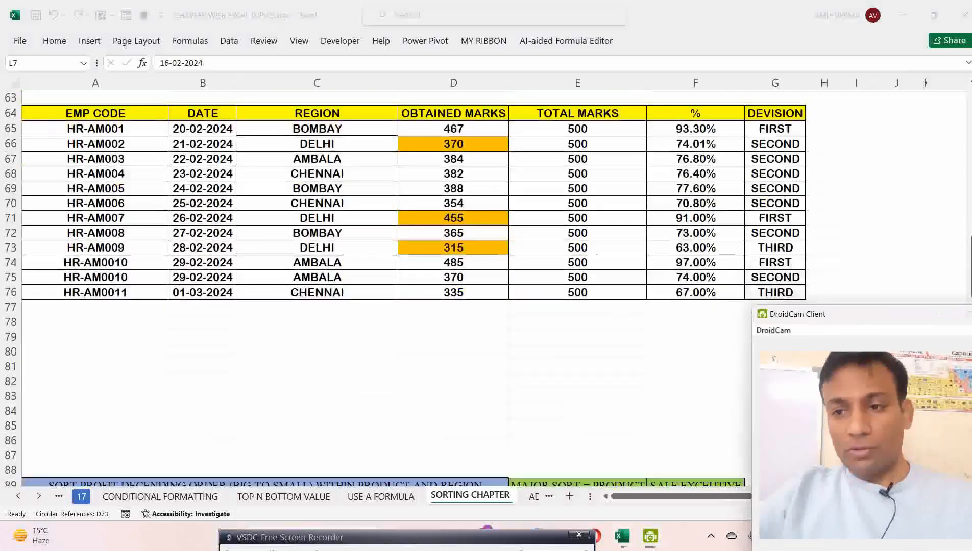
left_click(681, 345)
scroll(663, 345, "up", 1)
scroll(664, 345, "down", 3)
scroll(663, 345, "up", 3)
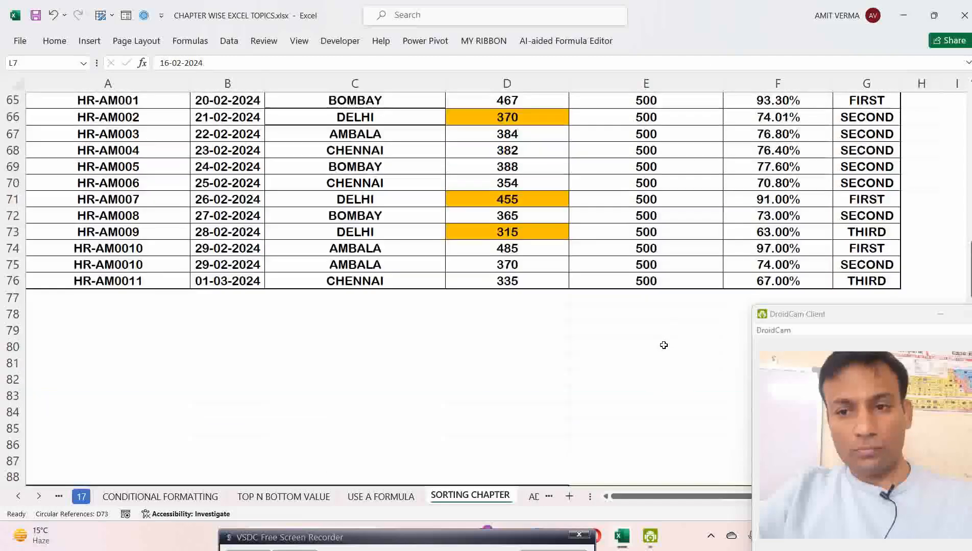
scroll(663, 345, "up", 2)
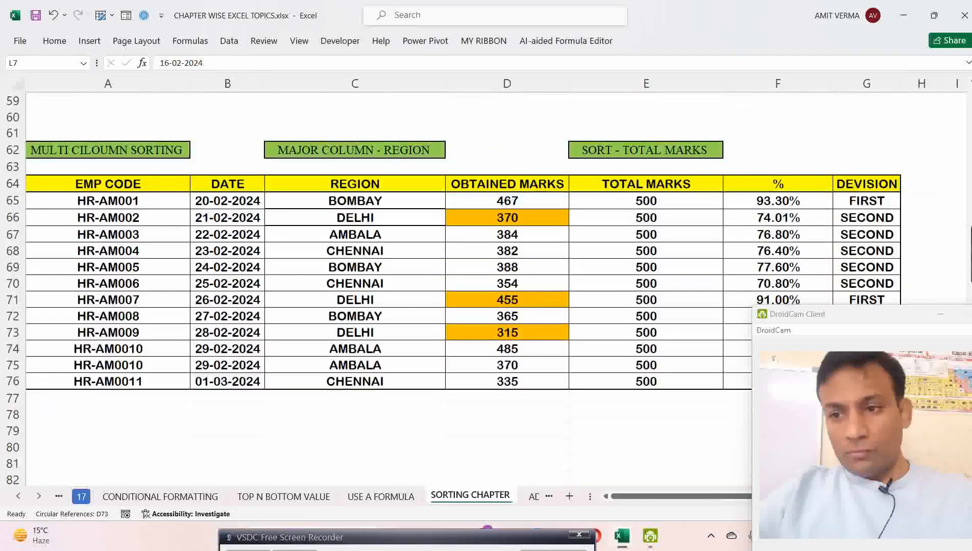
scroll(462, 291, "down", 1)
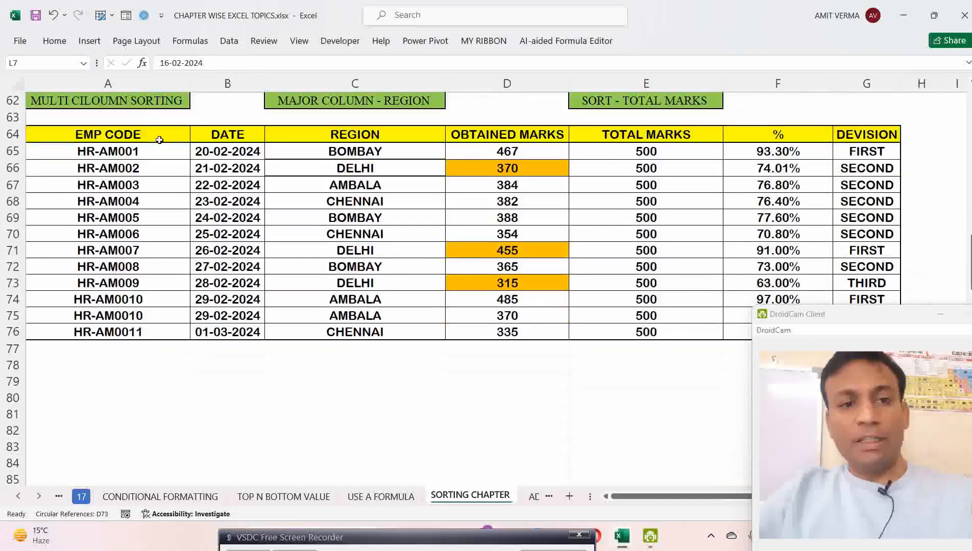
Point out the MULTI CILOUMN SORTING and MAJOR COLUMN - REGION headings and the repeated region names in the REGION column.
left_click(137, 101)
left_click(333, 102)
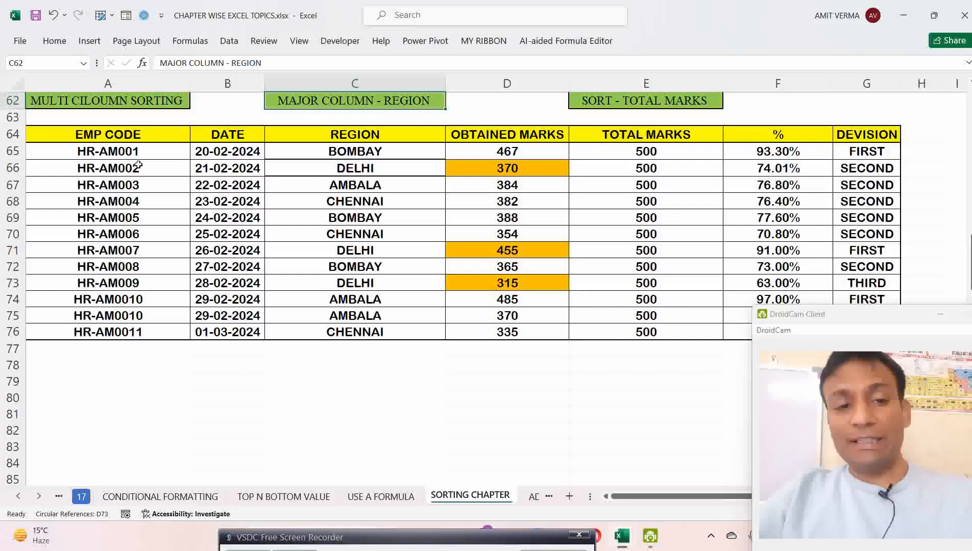
left_click(346, 184)
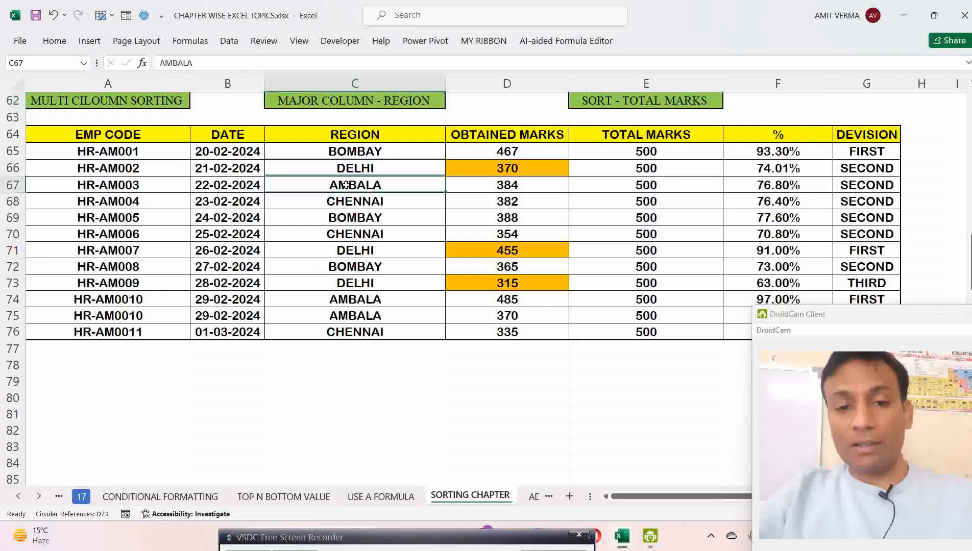
left_click(133, 194)
left_click(704, 201)
left_click(408, 221)
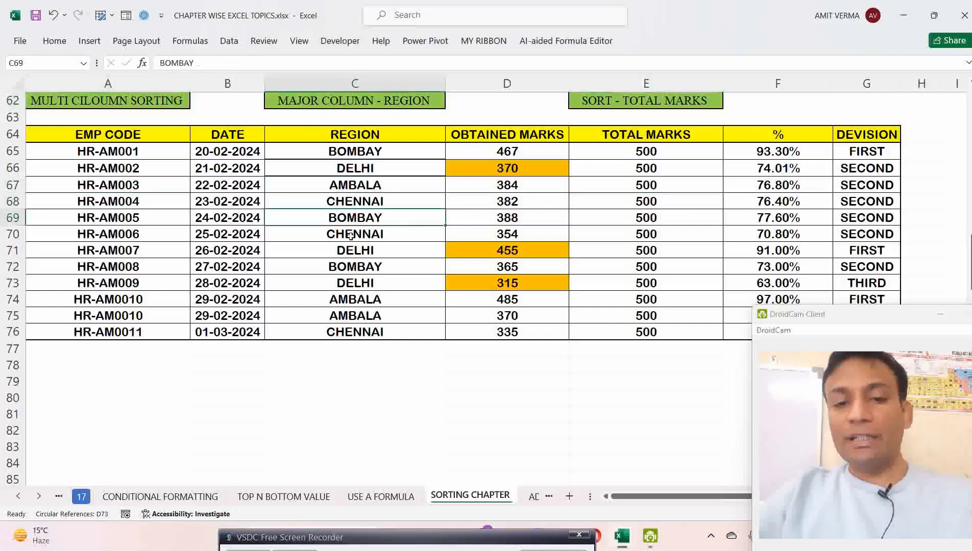
left_click(363, 171)
left_click(366, 244)
left_click(367, 285)
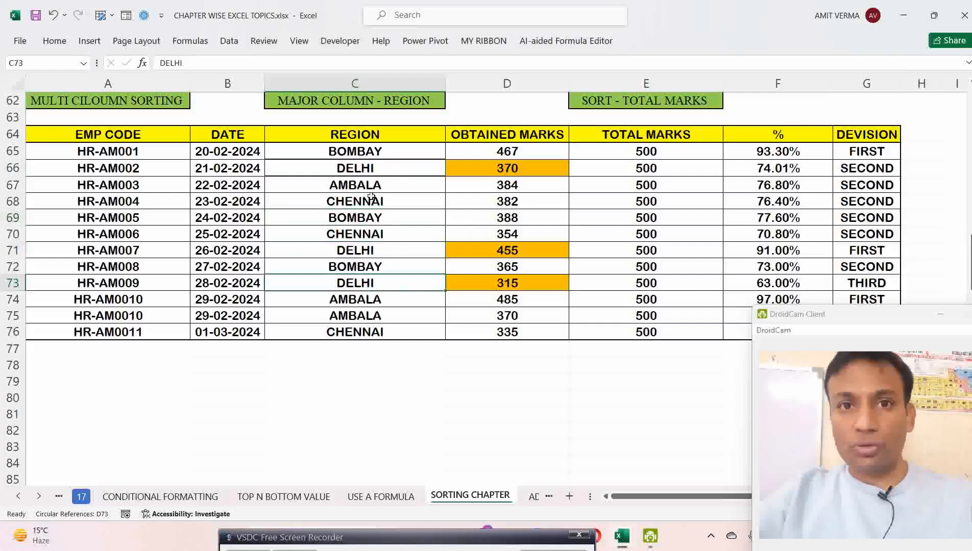
left_click(335, 198)
key("alt+h")
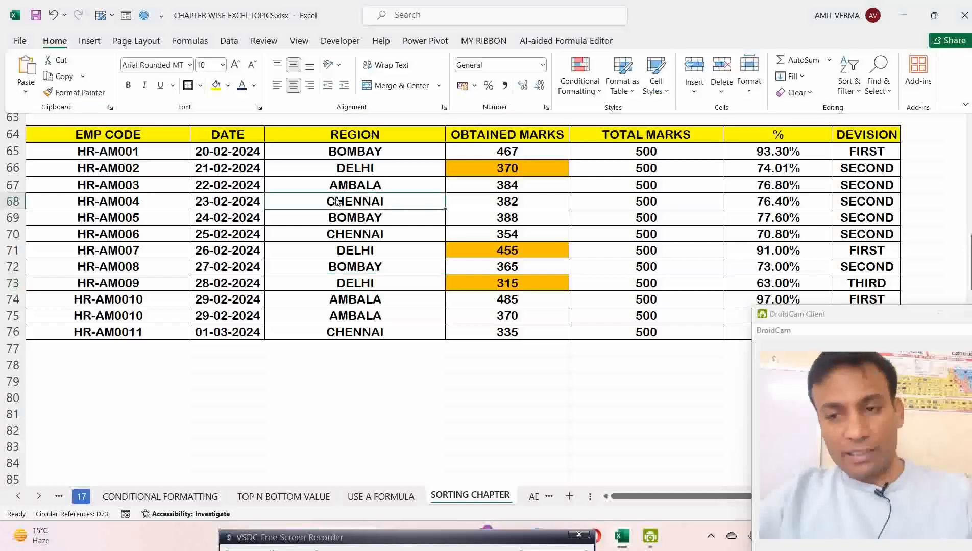
key("s")
left_click(876, 149)
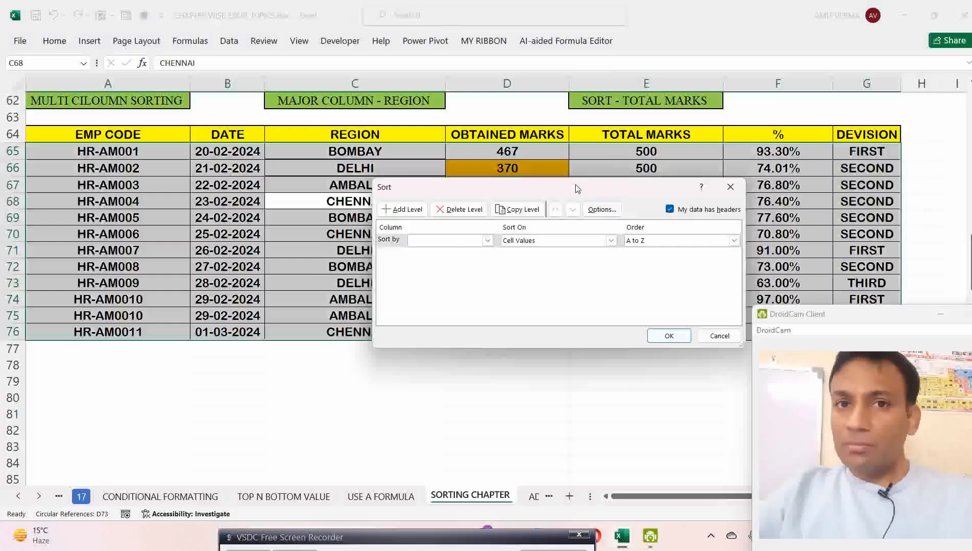
left_click_drag(577, 188, 584, 235)
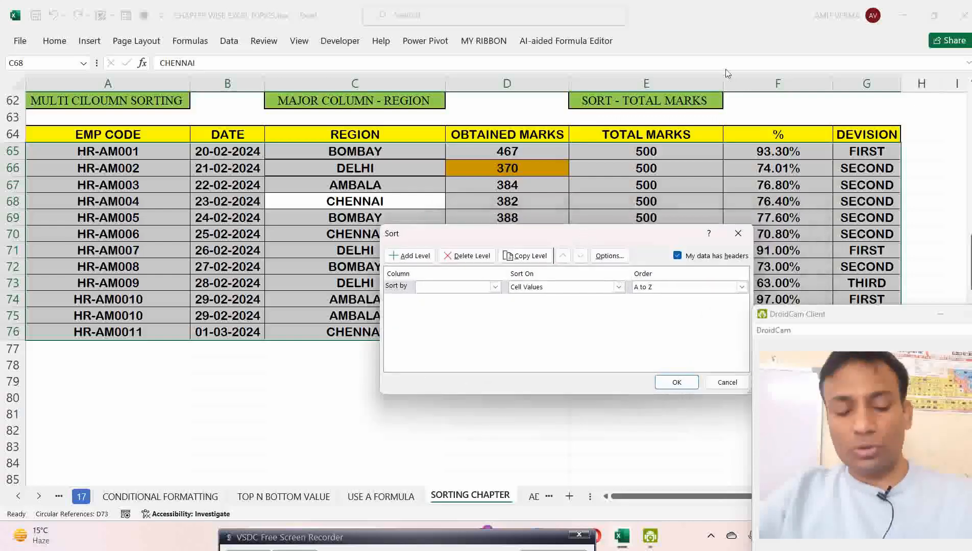
key("Escape")
Try sorting the multi-column table by REGION from A to Z, and undo the sort.
key("alt+h")
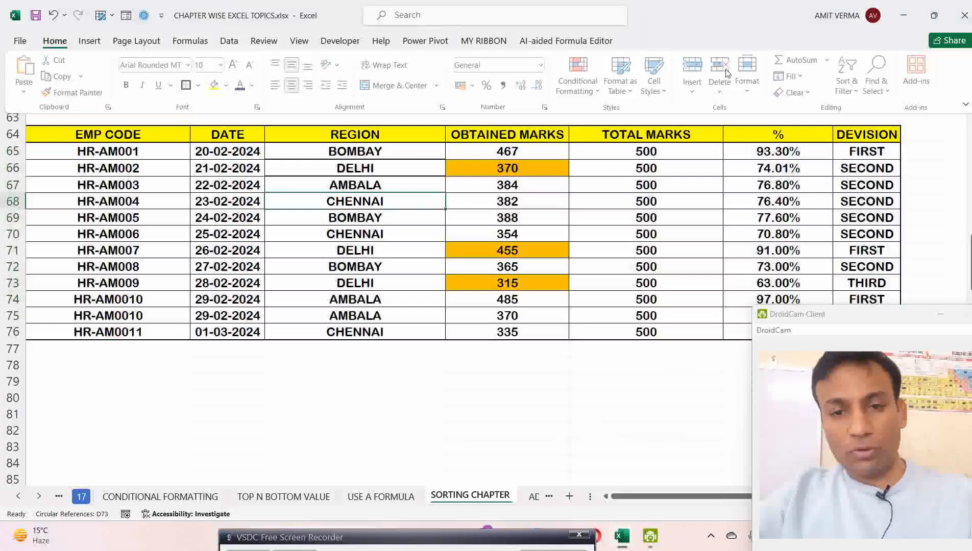
key("s")
left_click(878, 112)
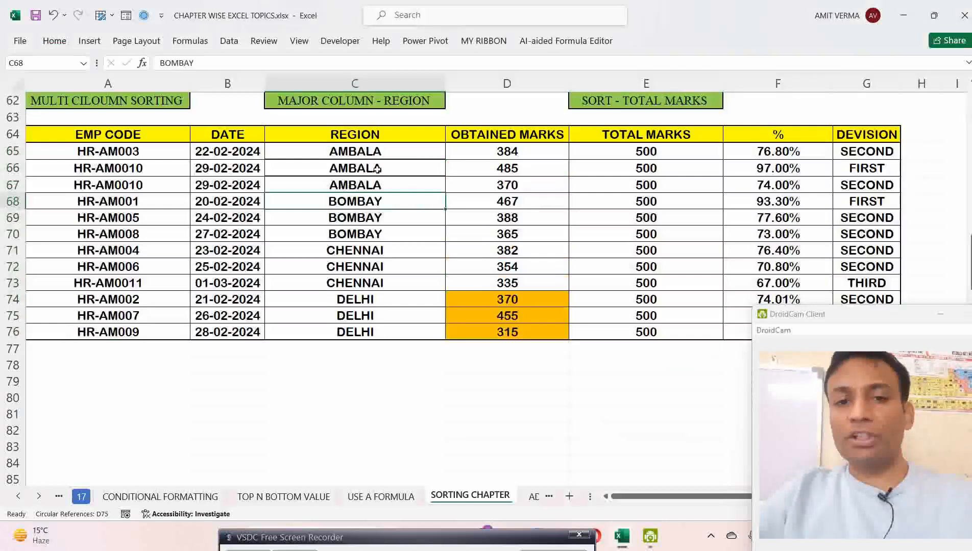
key("ctrl+z")
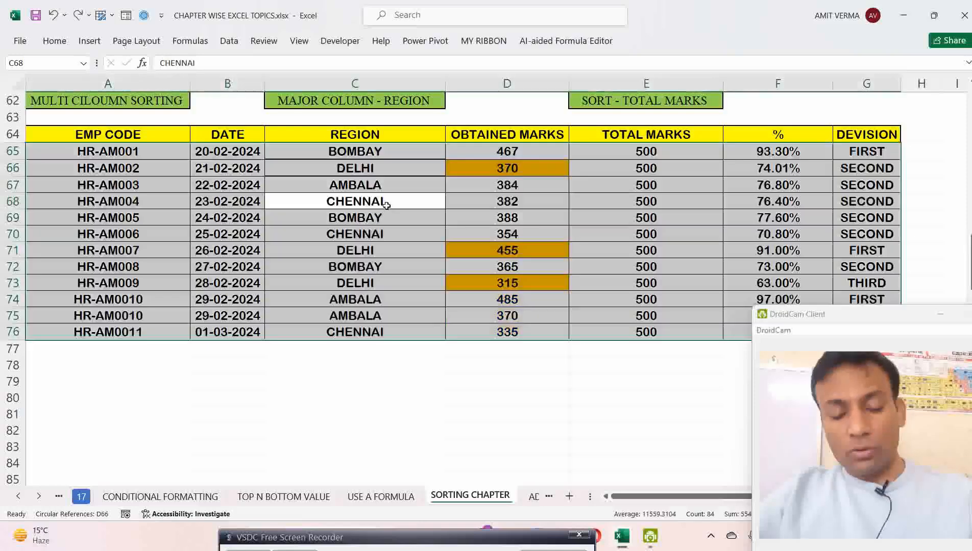
key("alt+h")
key("s")
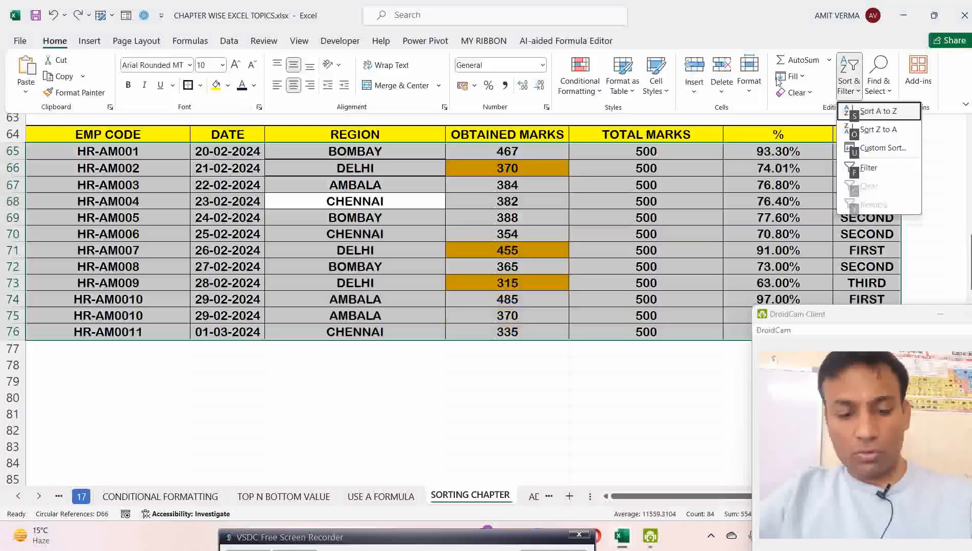
key("u")
left_click_drag(549, 231, 603, 198)
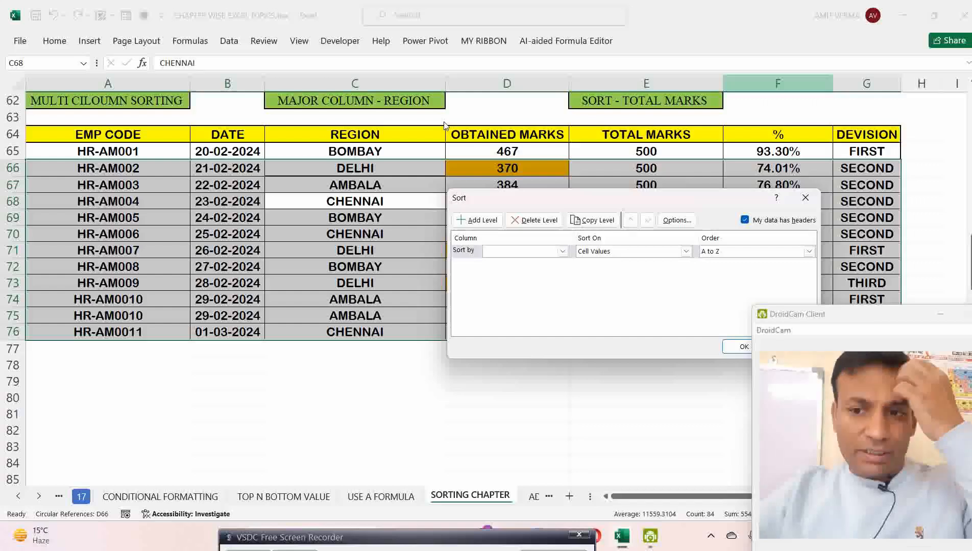
left_click(562, 251)
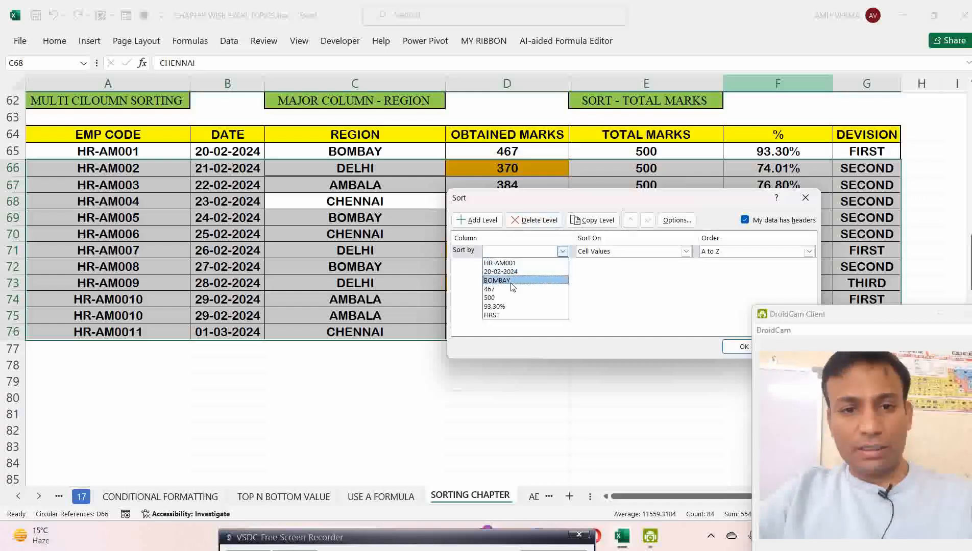
left_click(512, 287)
key("Escape")
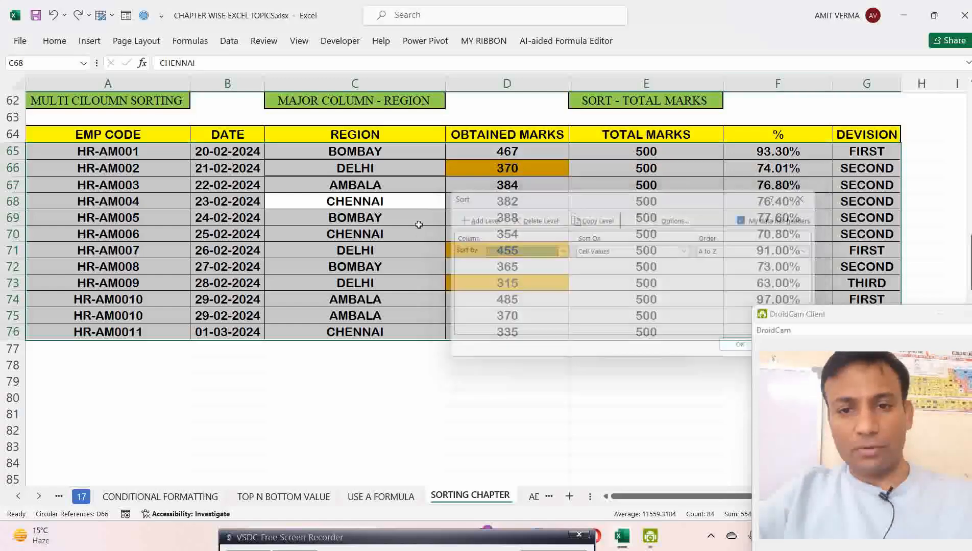
Try setting up a Custom Sort of the multi-column table with REGION as the sort-by column, and cancel it.
left_click(387, 191)
key("alt+h")
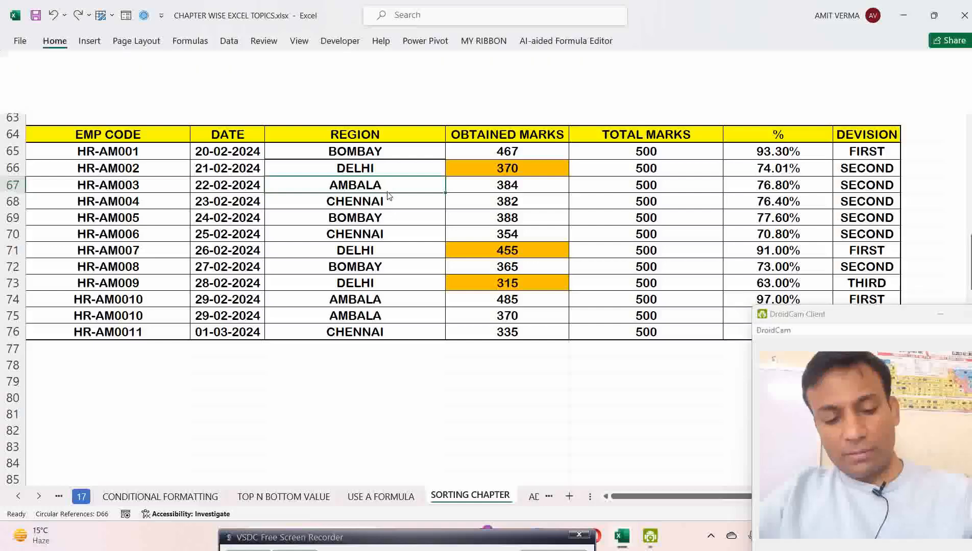
key("s")
key("u")
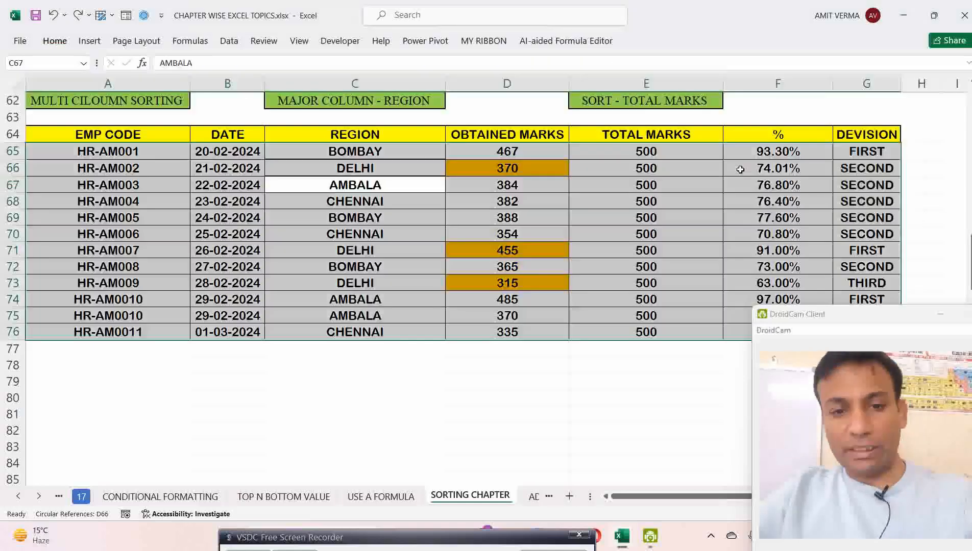
left_click(563, 254)
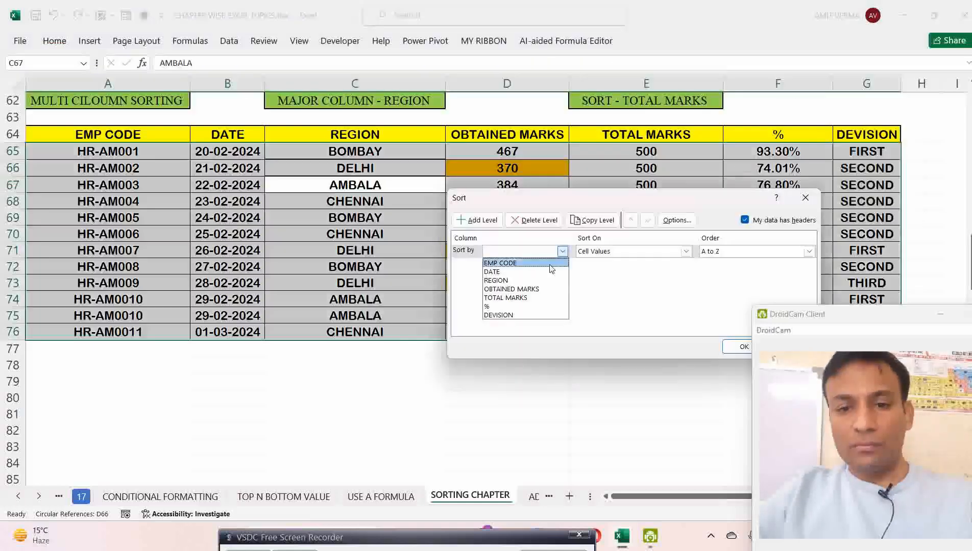
left_click(520, 282)
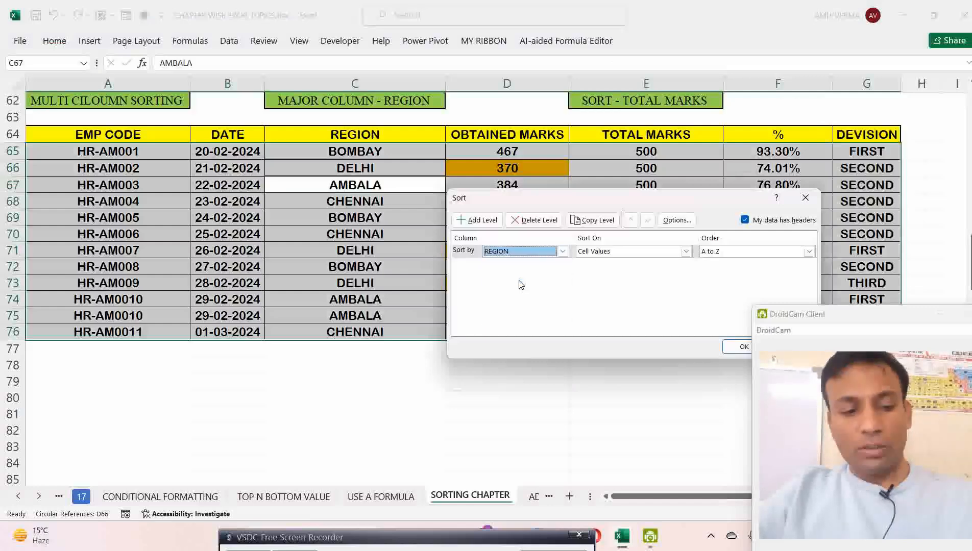
key("Escape")
Start an A to Z sort on only the REGION values in C65:C76.
left_click_drag(327, 152, 357, 329)
key("alt+h")
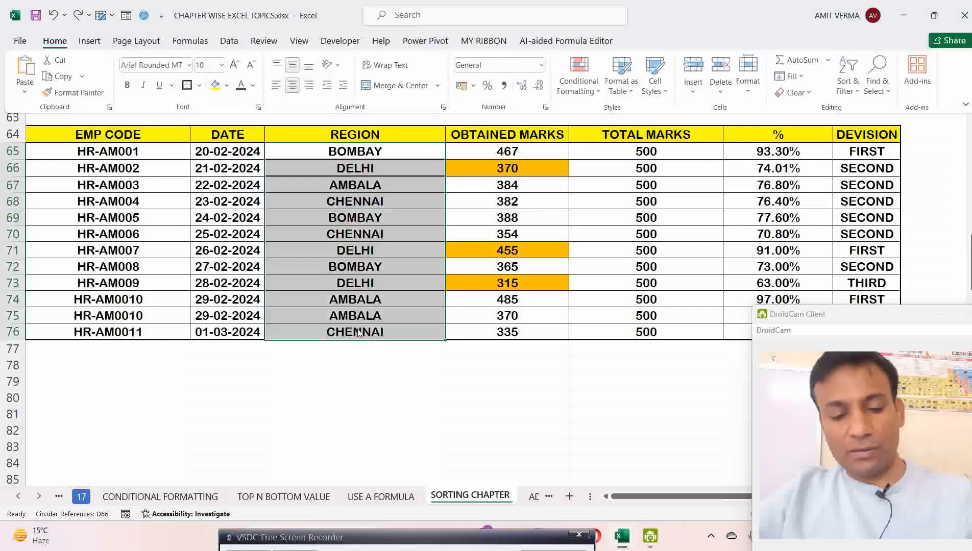
key("s")
key("s")
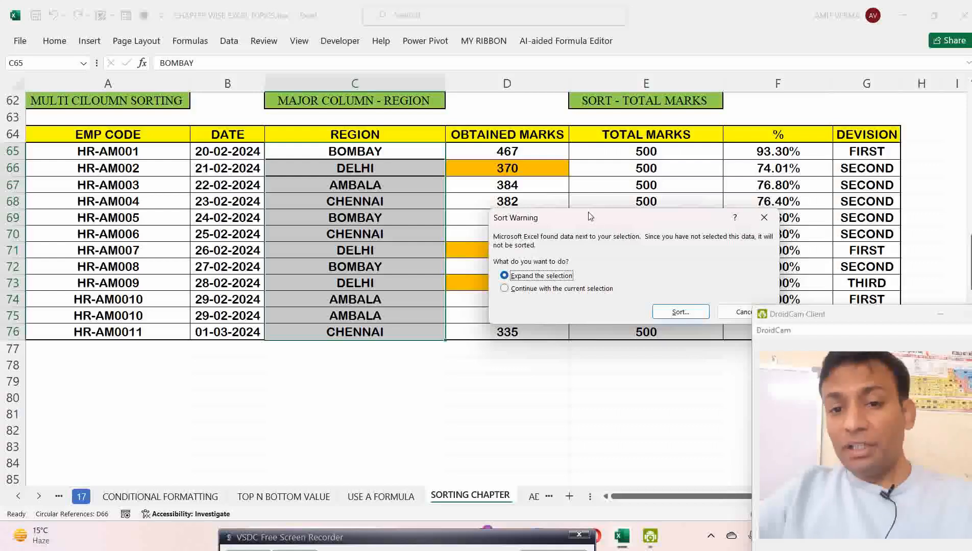
left_click_drag(589, 222, 555, 157)
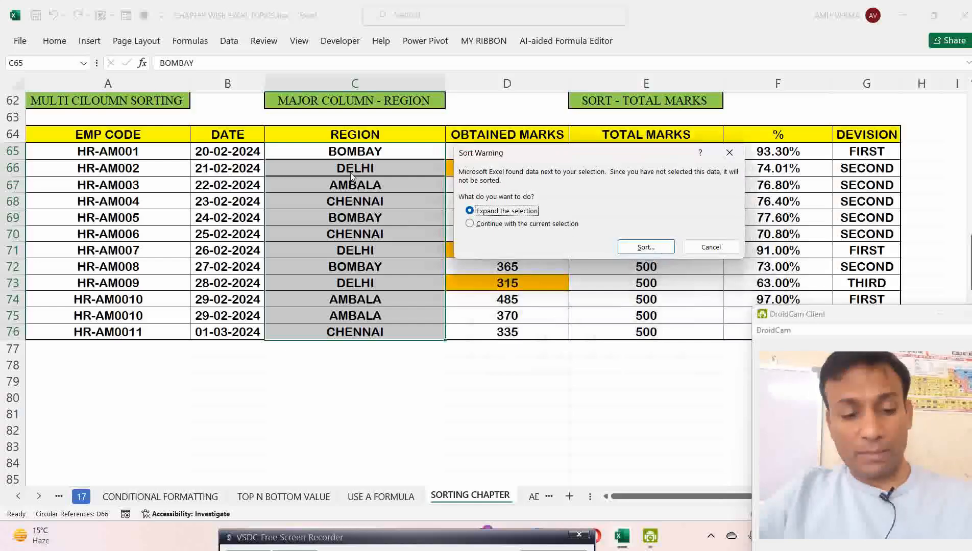
Cancel the pending sort, reselect the REGION entries in C65:C76 and start a custom sort on them.
key("Escape")
left_click(411, 201)
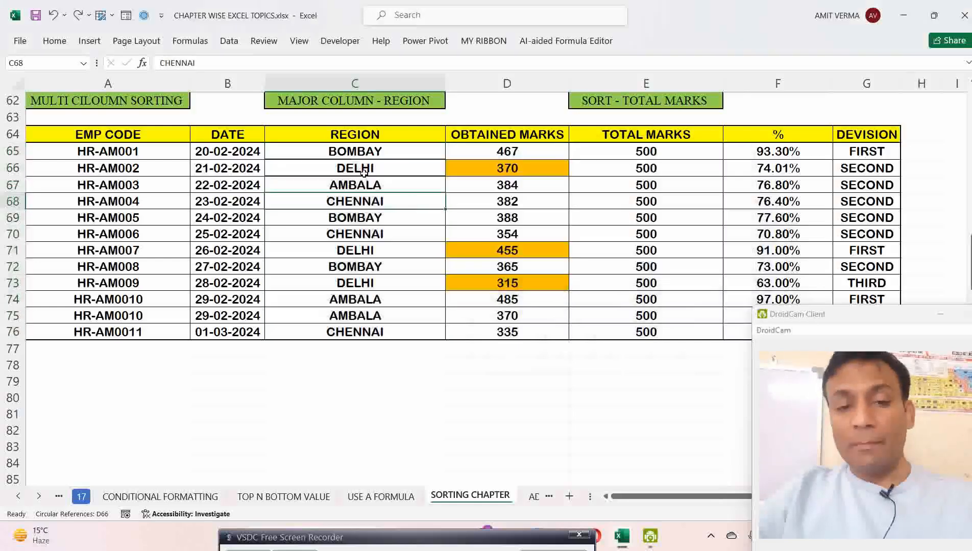
left_click_drag(374, 153, 373, 324)
key("alt+h")
key("s")
key("o")
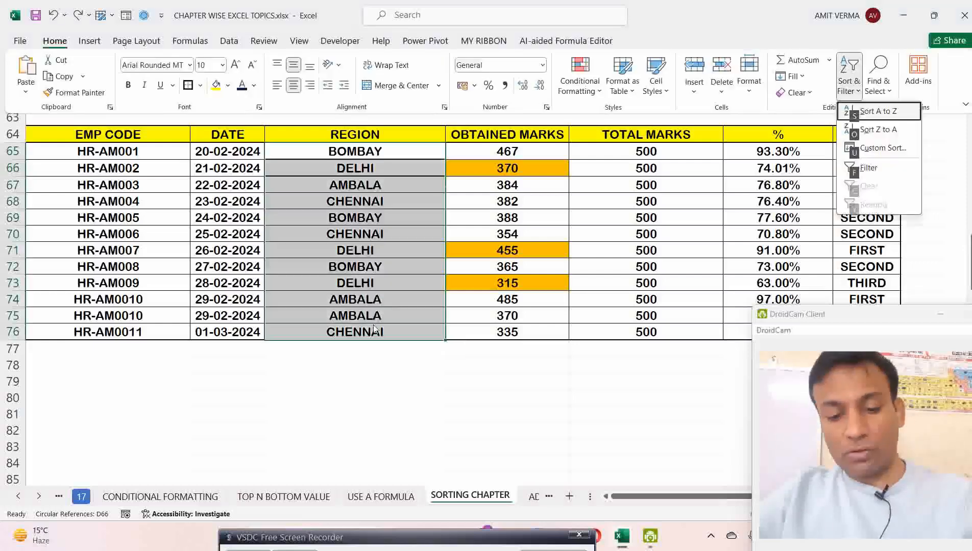
left_click(879, 155)
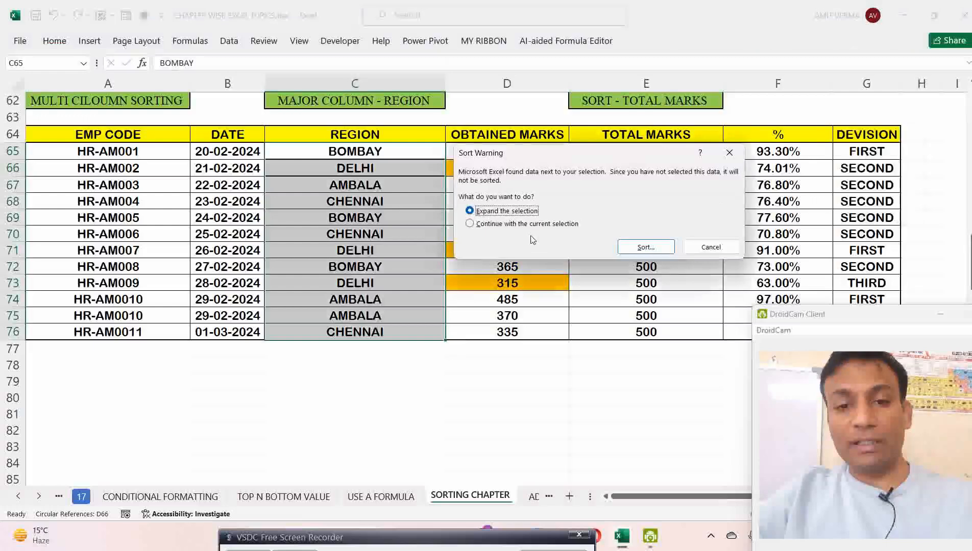
left_click_drag(549, 156, 546, 162)
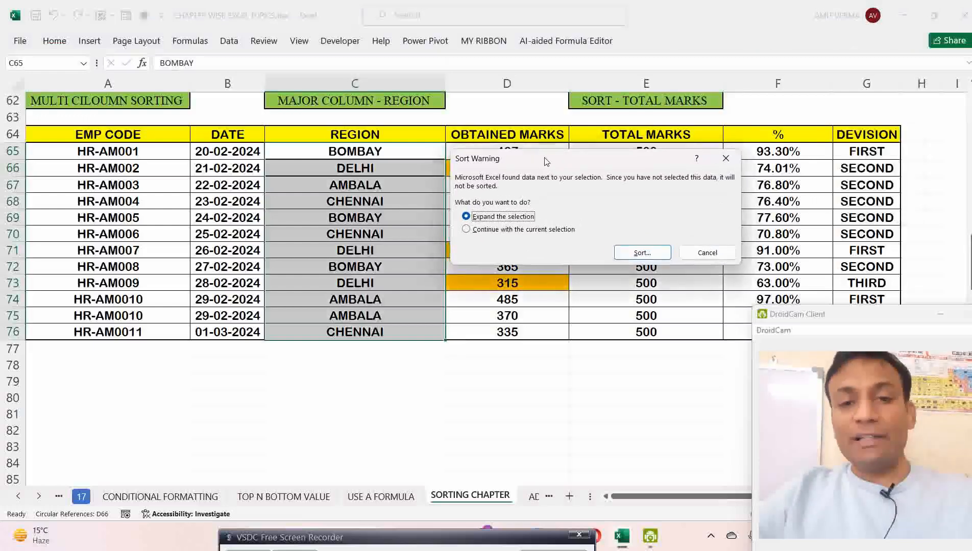
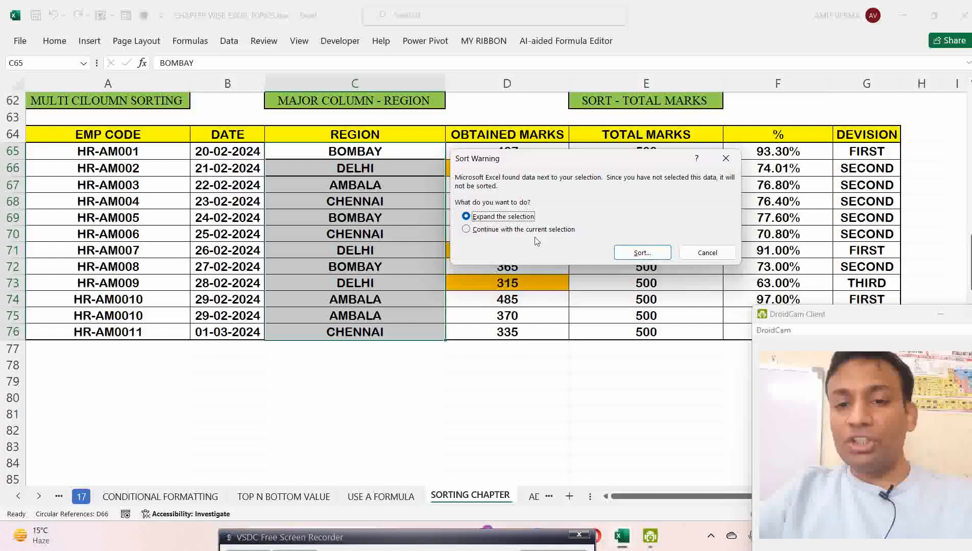
Sort the REGION entries by cell values from A to Z, continuing with the current selection instead of expanding it.
left_click(471, 231)
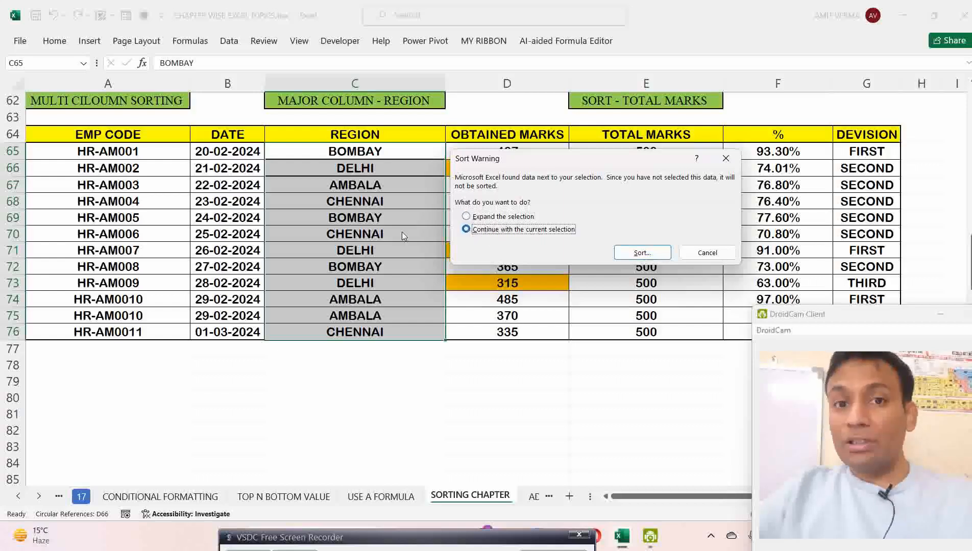
left_click_drag(559, 158, 566, 310)
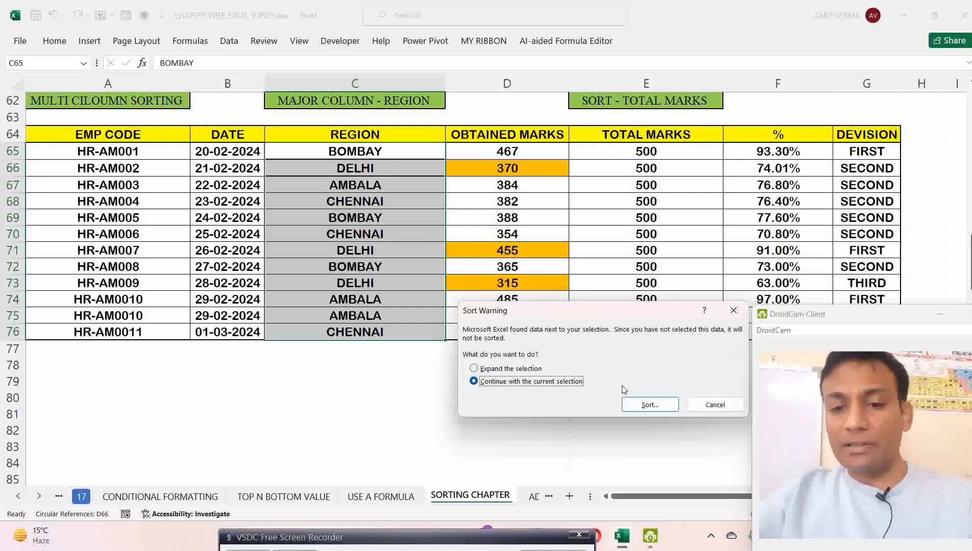
left_click(653, 409)
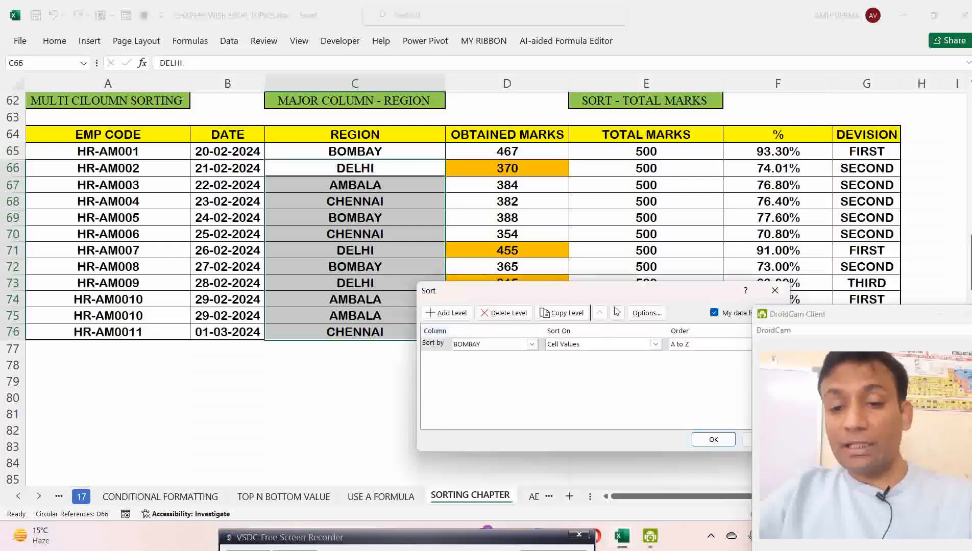
left_click_drag(617, 312, 632, 159)
left_click(727, 303)
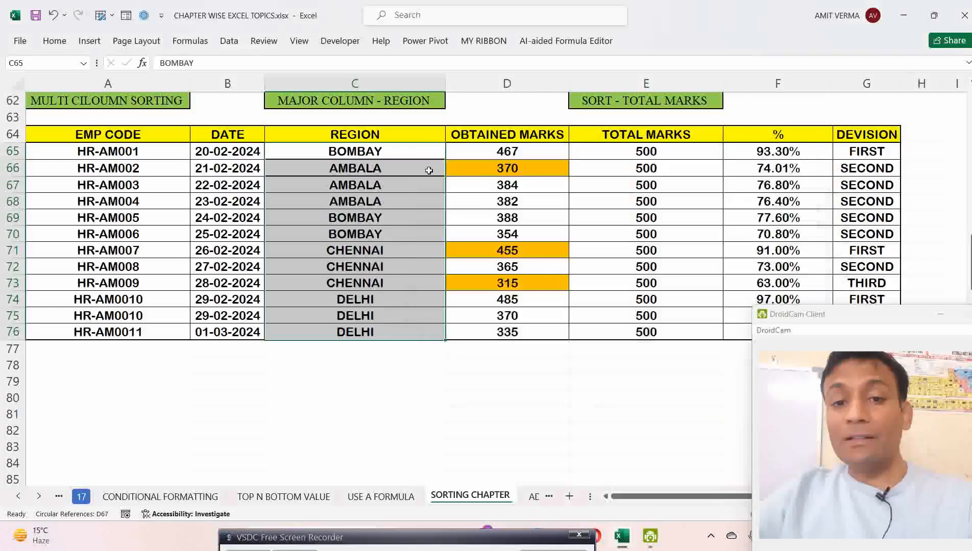
Undo the sort applied to the REGION column alone.
left_click_drag(388, 151, 382, 332)
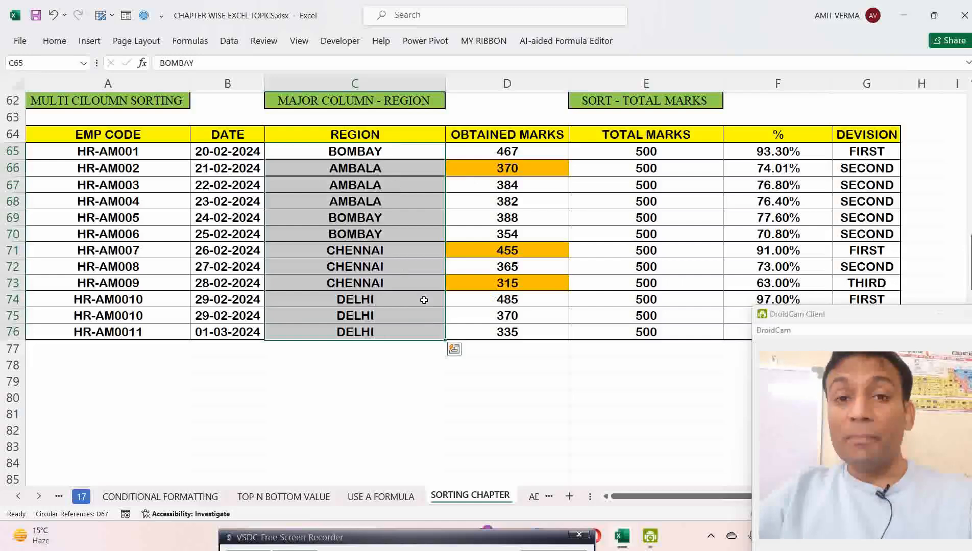
key("ctrl+z")
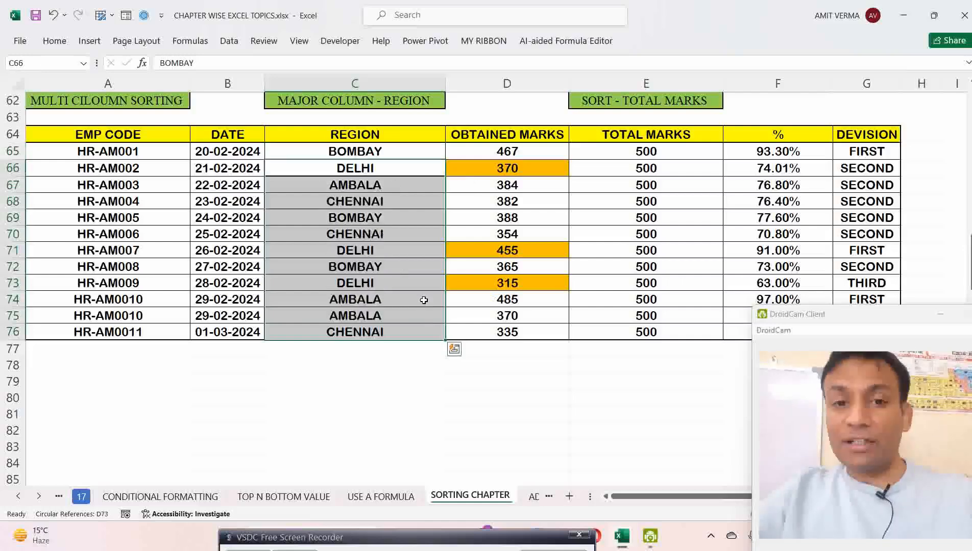
left_click(327, 166)
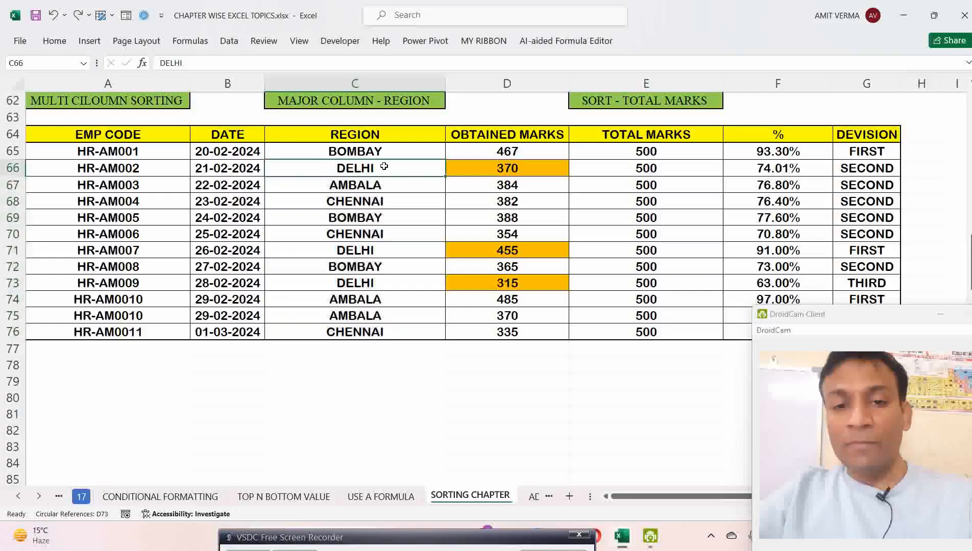
Copy the formatting of the OBTAINED MARKS cells D65:D76 onto the REGION cells C65:C76 with Format Painter.
left_click(469, 168)
left_click_drag(507, 155, 507, 333)
left_click(55, 41)
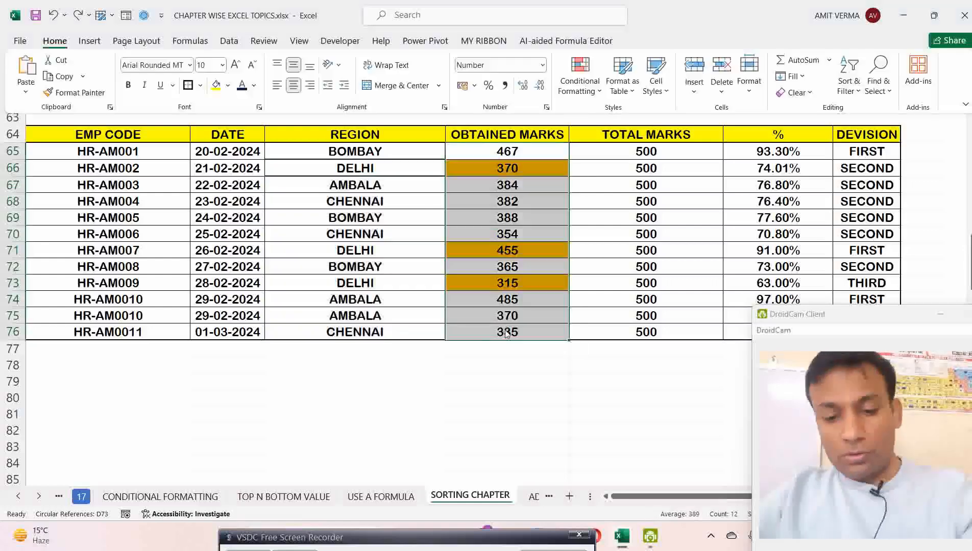
left_click(54, 90)
left_click_drag(388, 152, 384, 329)
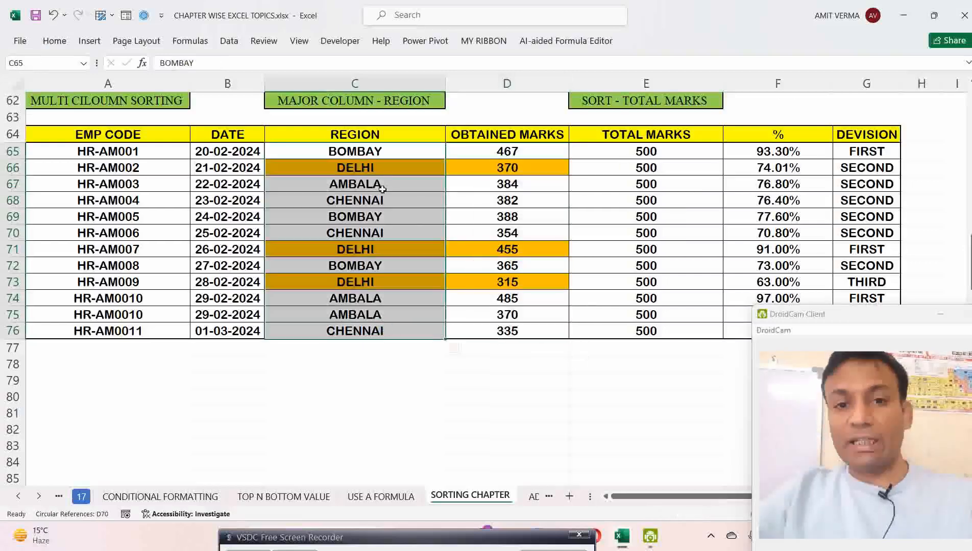
Custom sort only the REGION cells C65:C76 from A to Z without expanding the selection, and undo that sort.
left_click(386, 184)
left_click_drag(387, 149, 382, 330)
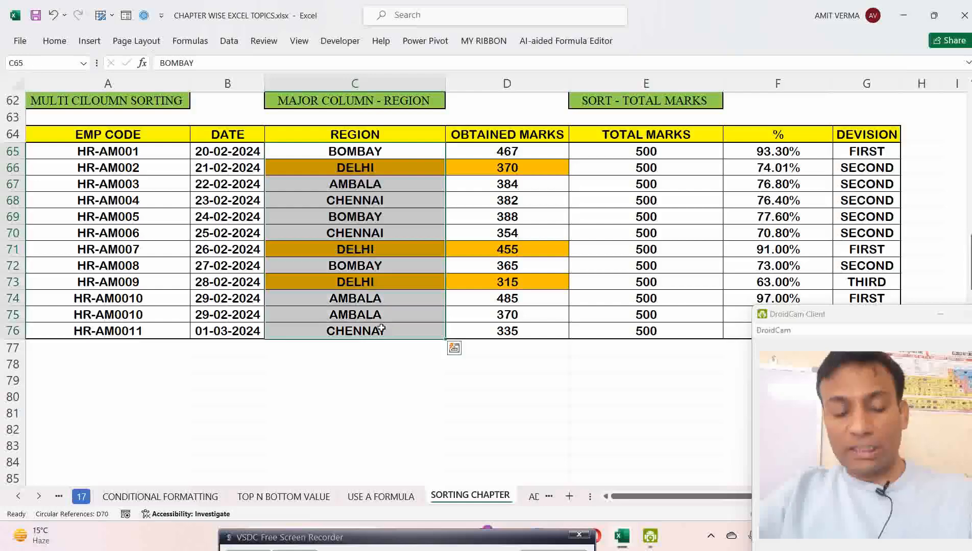
left_click(55, 41)
left_click(854, 78)
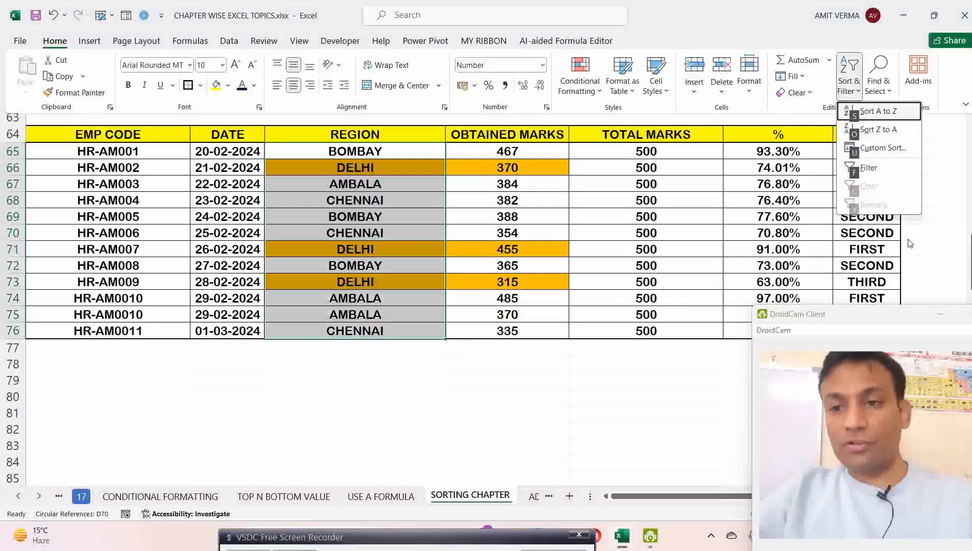
left_click(888, 149)
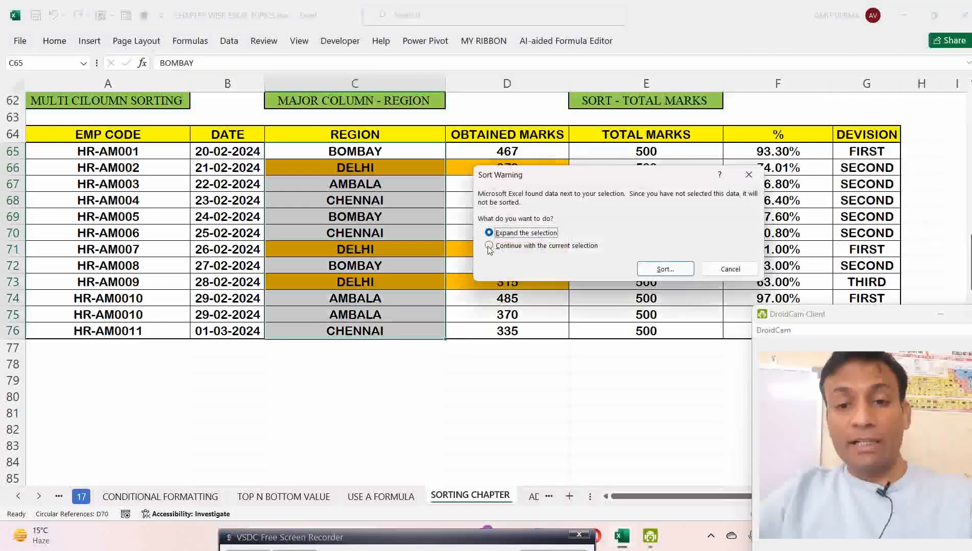
left_click(528, 245)
left_click(659, 270)
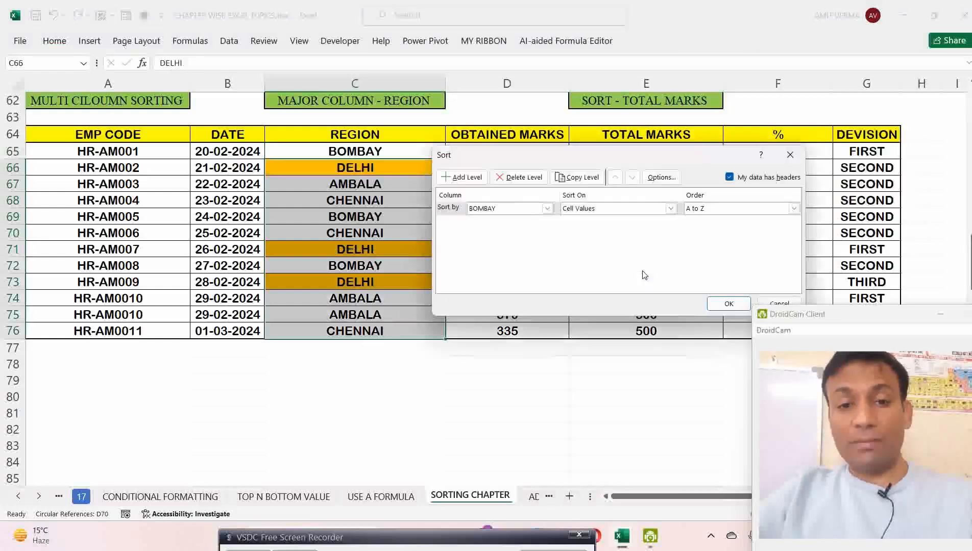
left_click(725, 302)
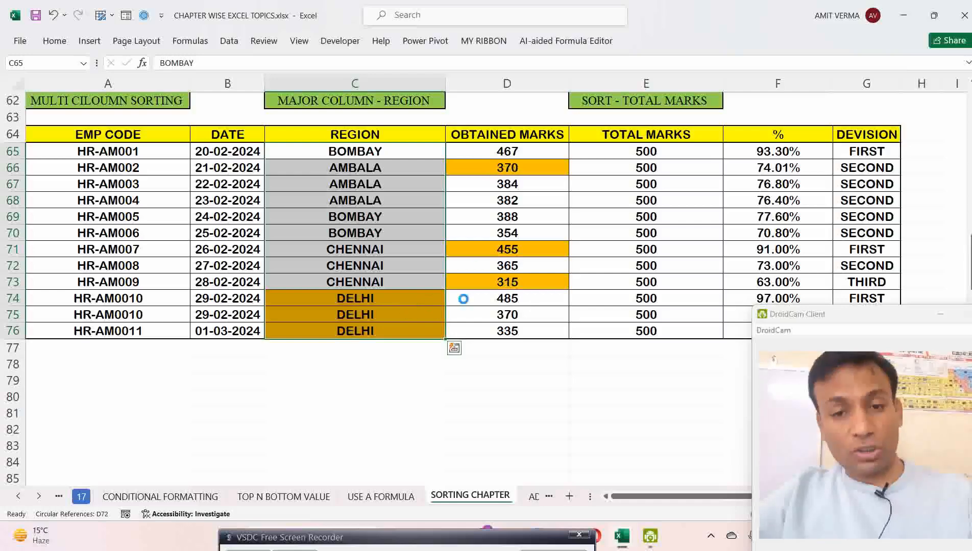
key("ctrl+z")
left_click(392, 177)
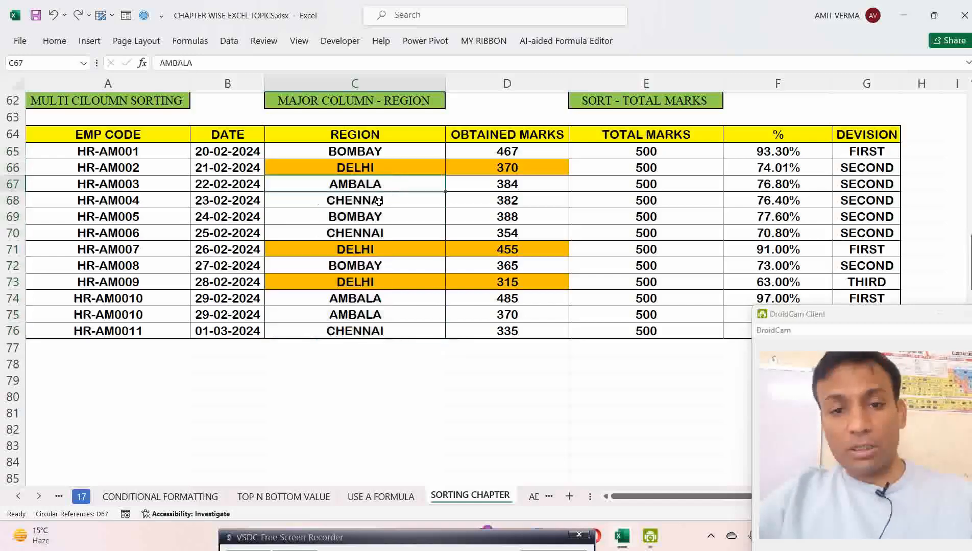
Start a custom sort of the whole employee table with REGION as the first level, on cell values from A to Z.
left_click(388, 202)
key("alt+h")
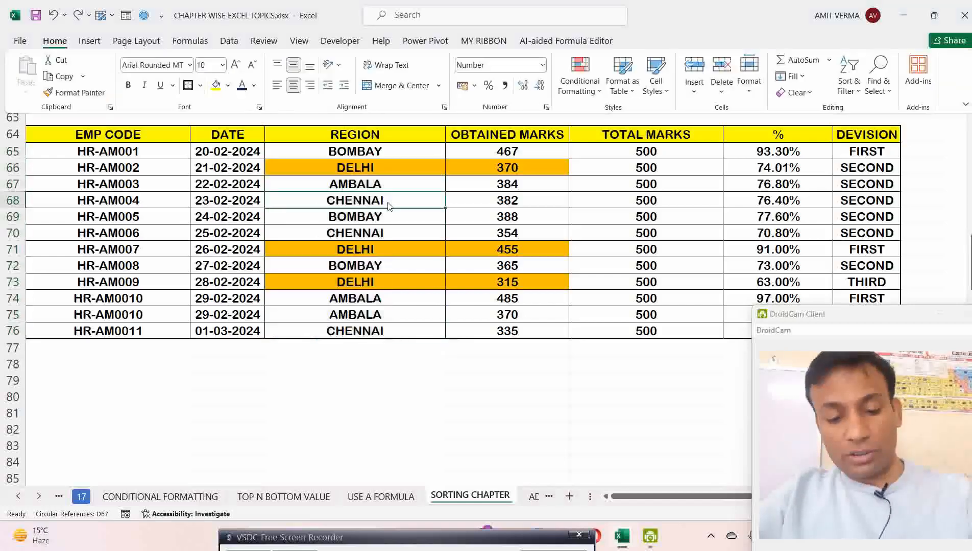
key("s")
key("u")
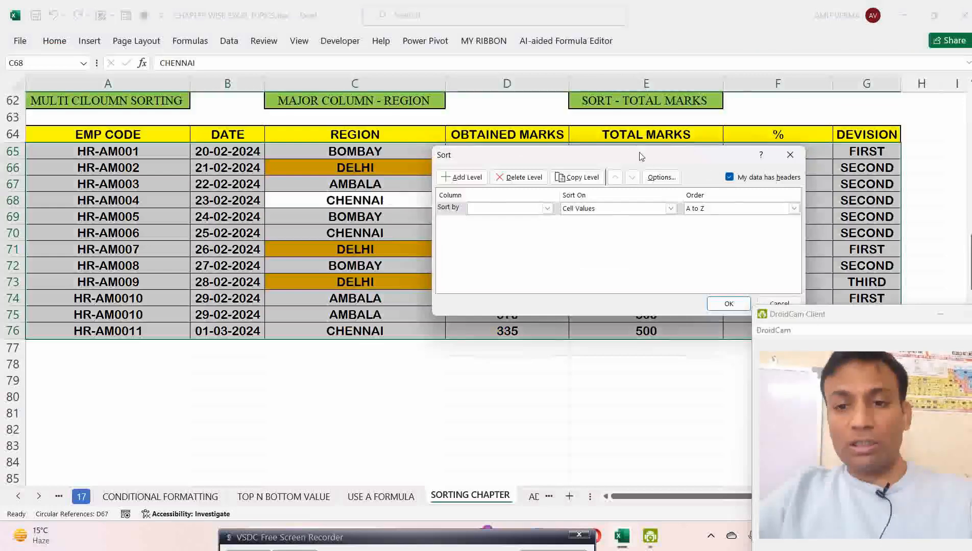
left_click_drag(641, 157, 700, 175)
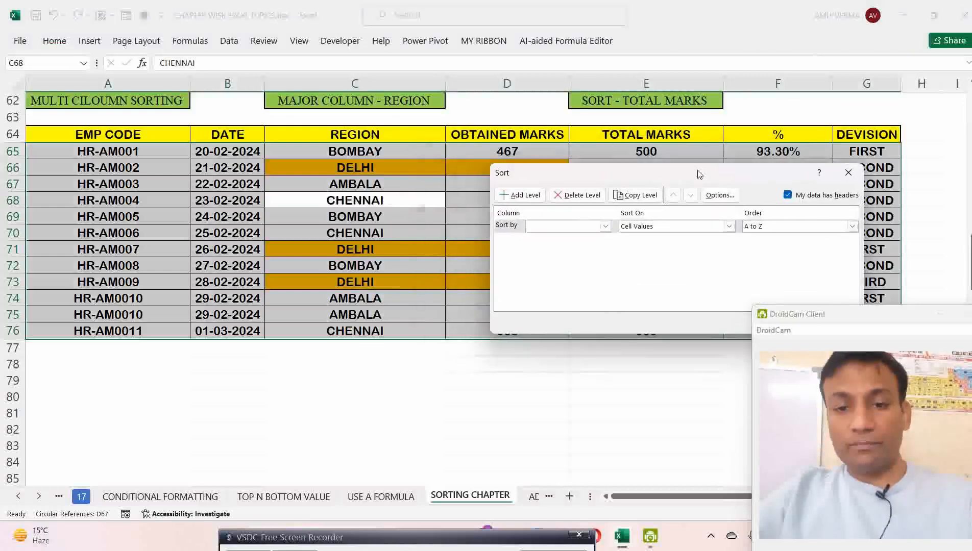
left_click(605, 226)
left_click(581, 255)
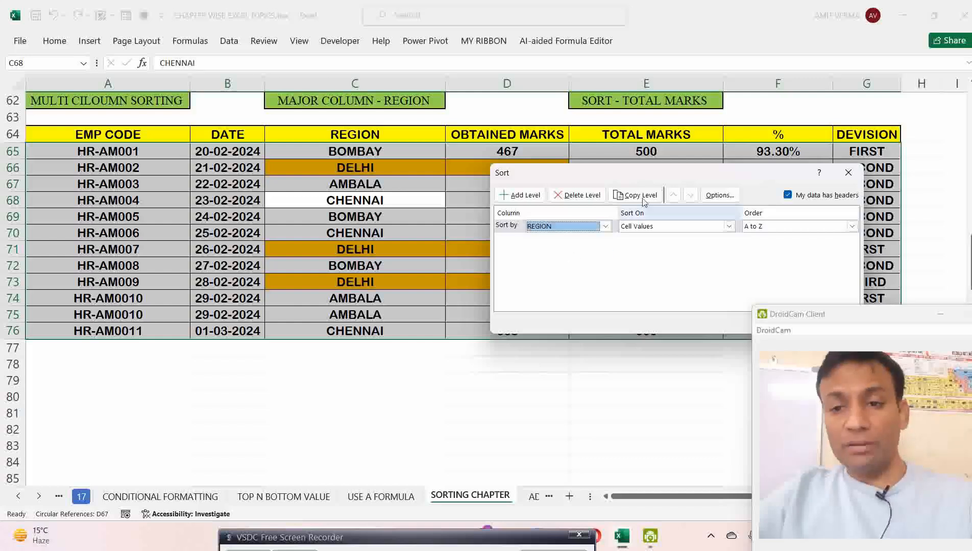
left_click_drag(664, 179, 611, 172)
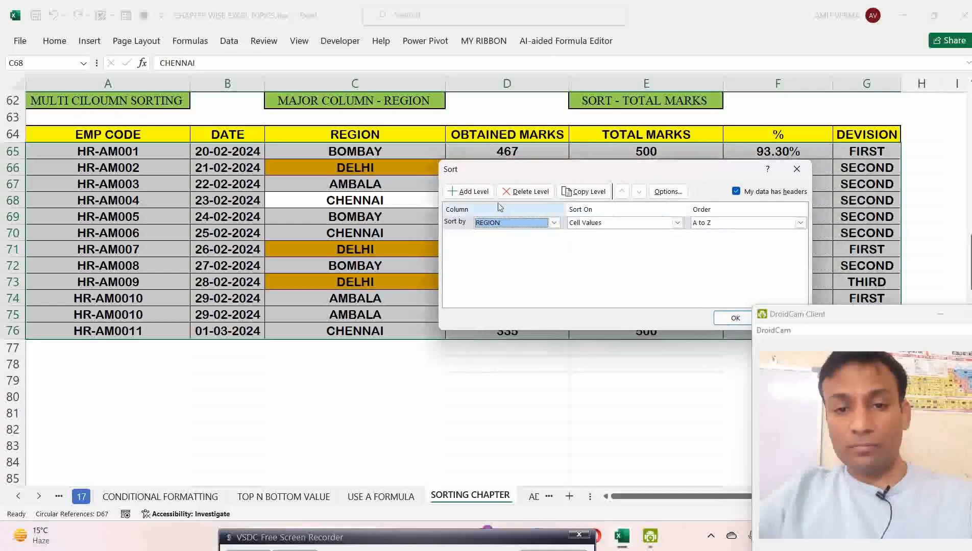
Add a second sort level on OBTAINED MARKS, cell values from smallest to largest, and apply the two-level sort.
left_click(469, 191)
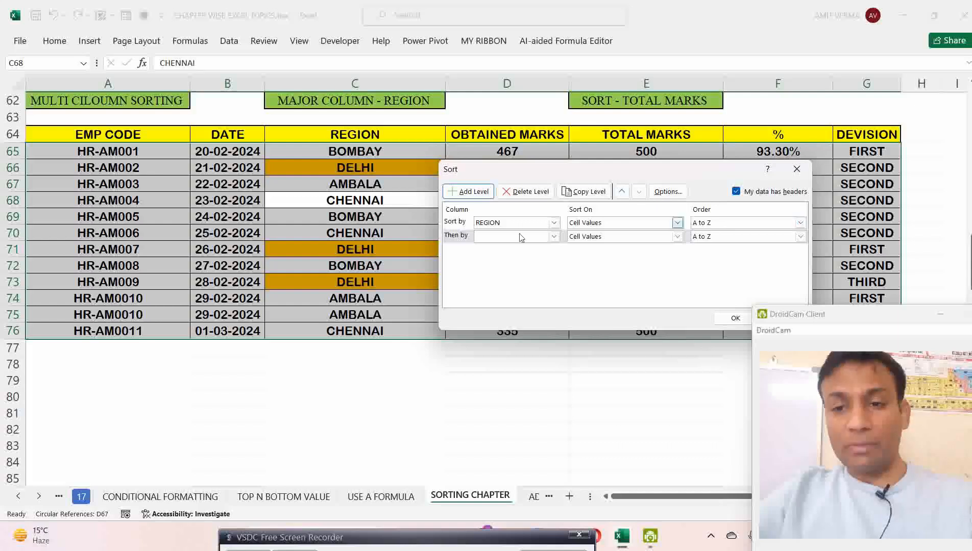
left_click(553, 237)
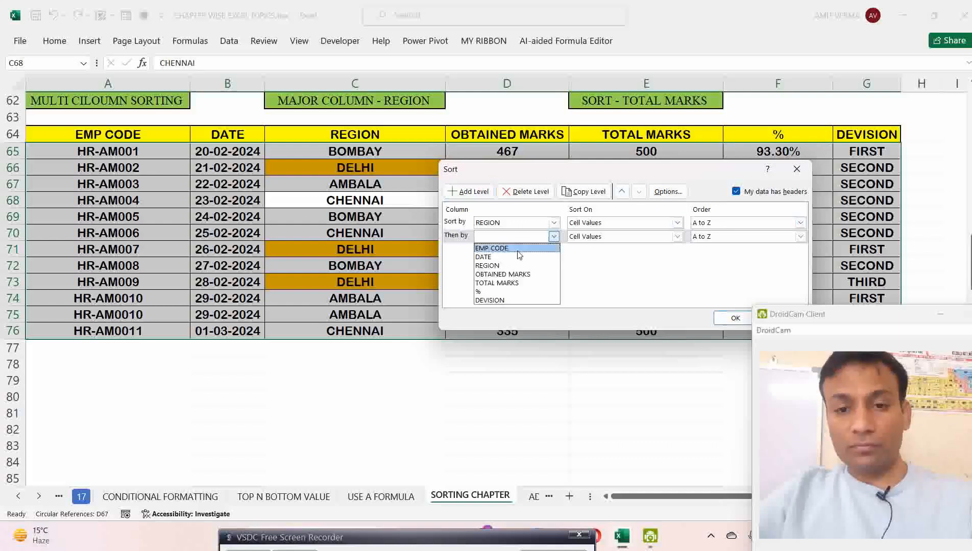
left_click(508, 275)
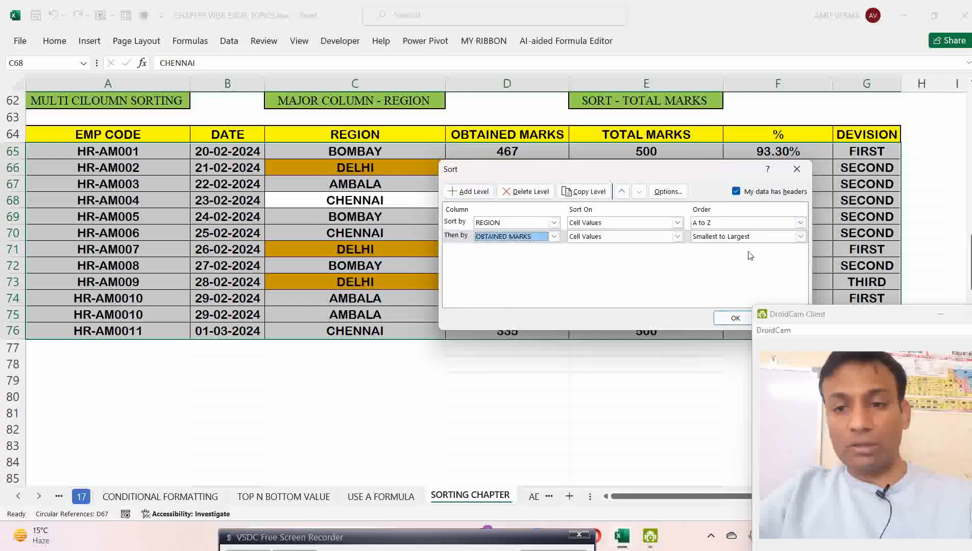
left_click_drag(646, 170, 488, 336)
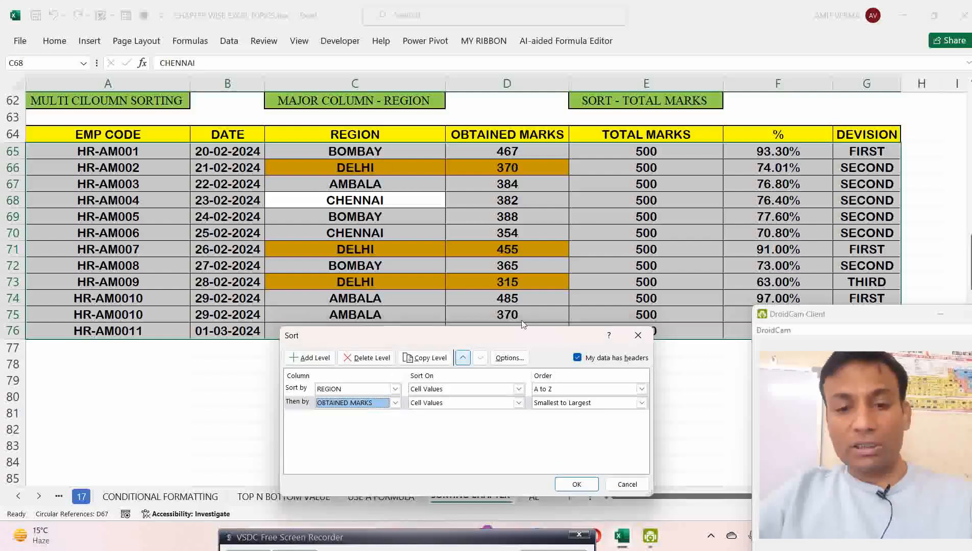
left_click(578, 482)
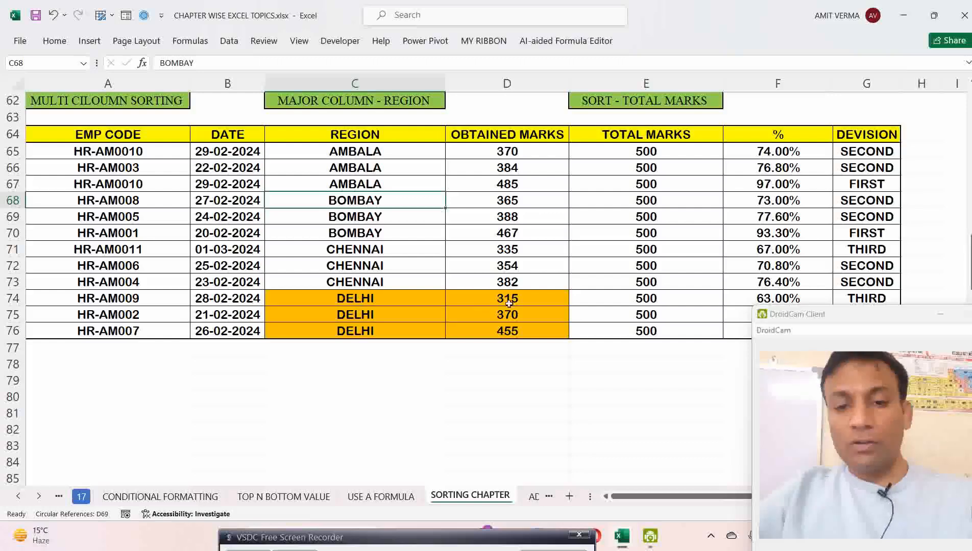
Select the DELHI rows' OBTAINED MARKS in D74:D76 and undo the two-level sort.
left_click_drag(525, 298, 524, 328)
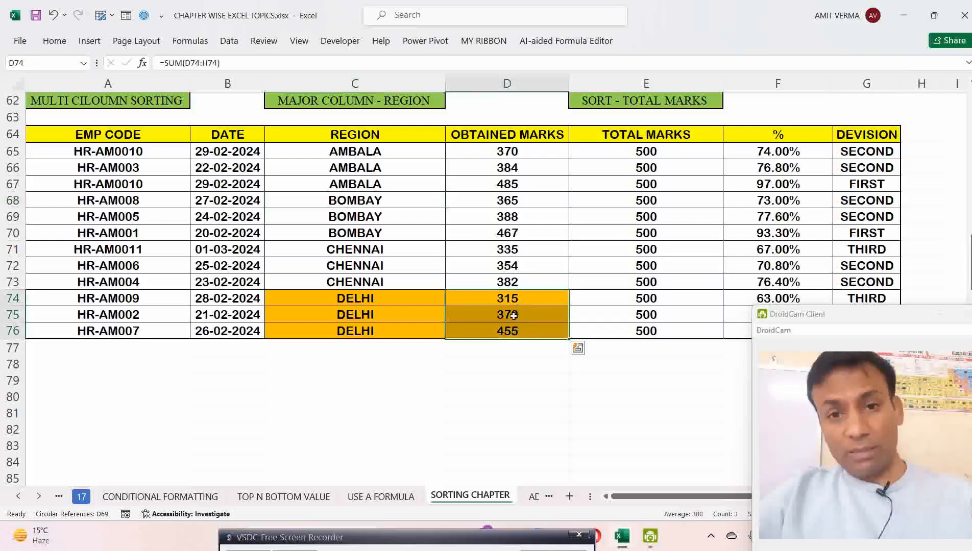
key("ctrl+z")
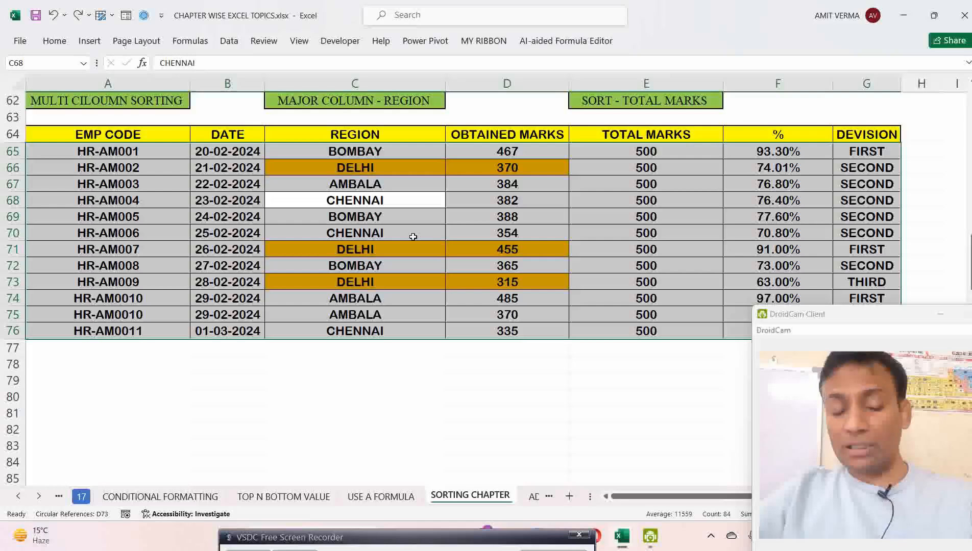
key("alt")
key("h")
key("s")
key("s")
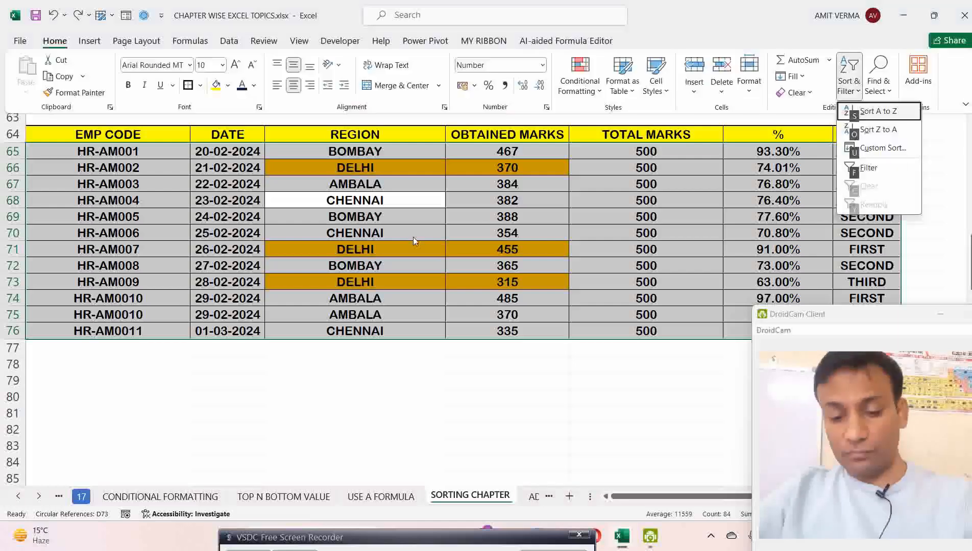
key("u")
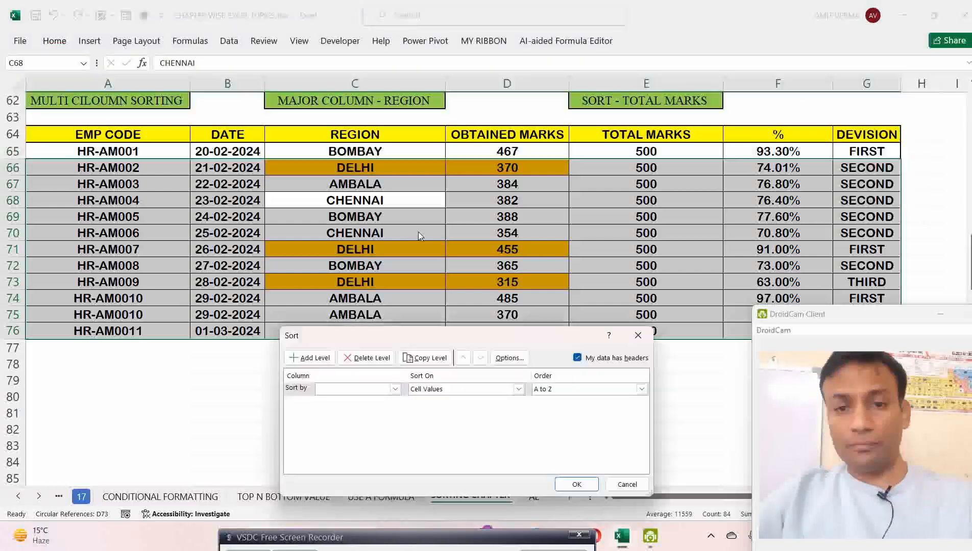
left_click(395, 390)
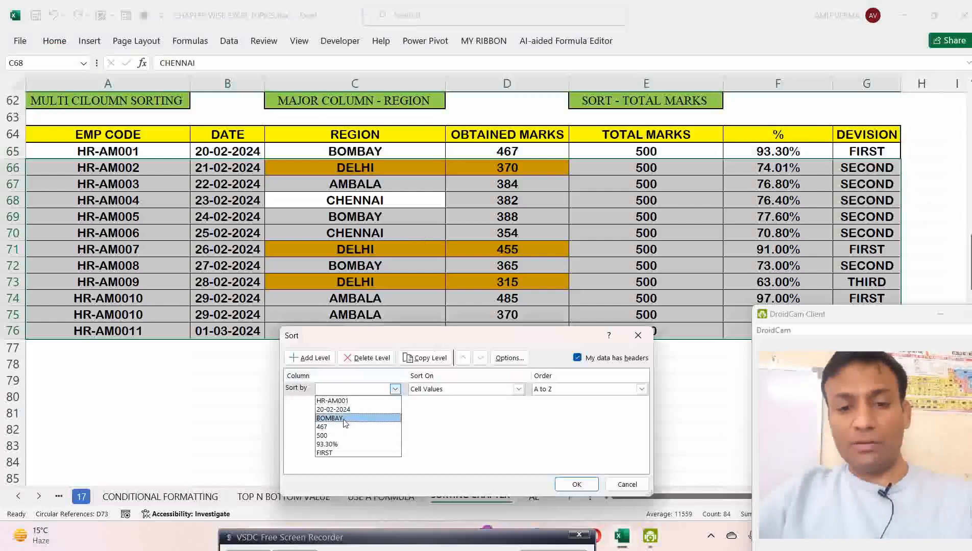
key("Escape")
key("Escape")
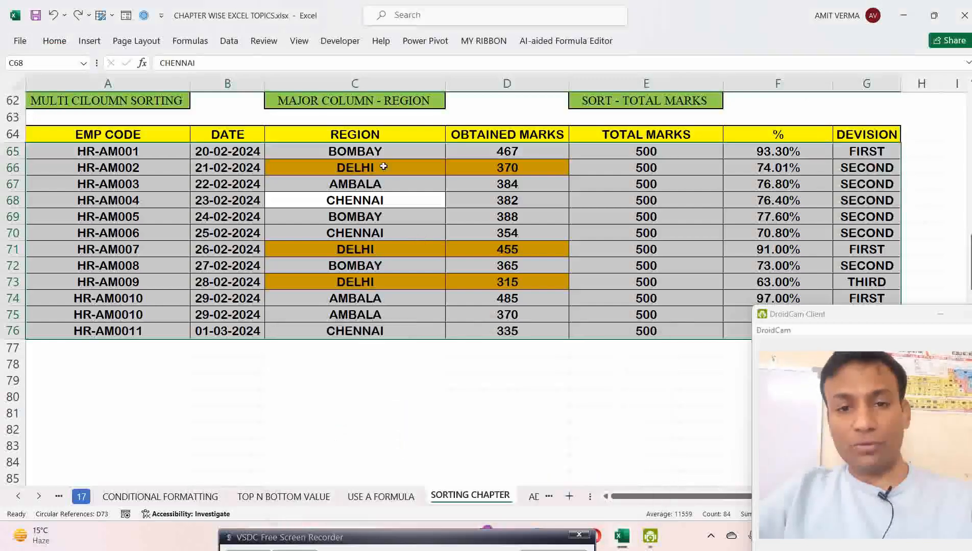
Start a custom sort of the employee table with REGION as the first level, on cell values from Z to A.
left_click(384, 167)
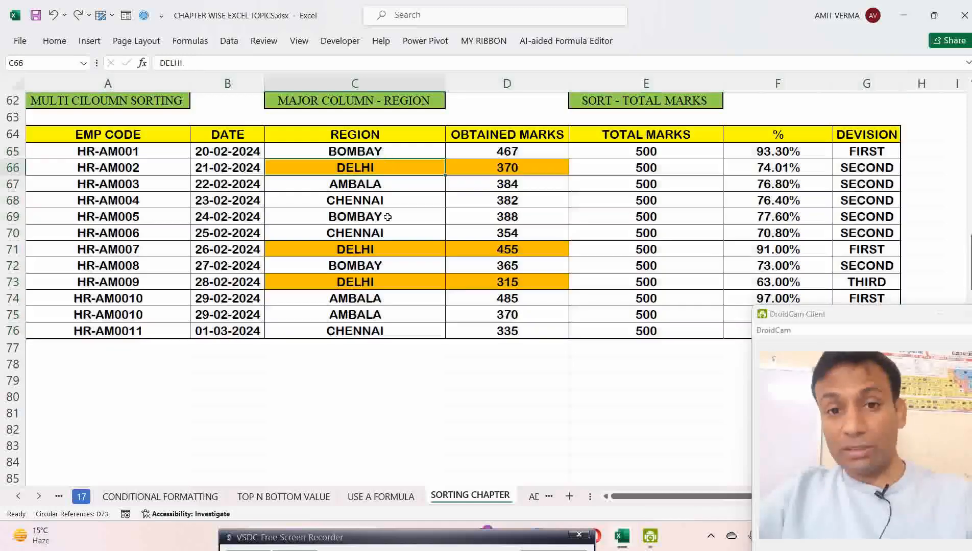
key("alt")
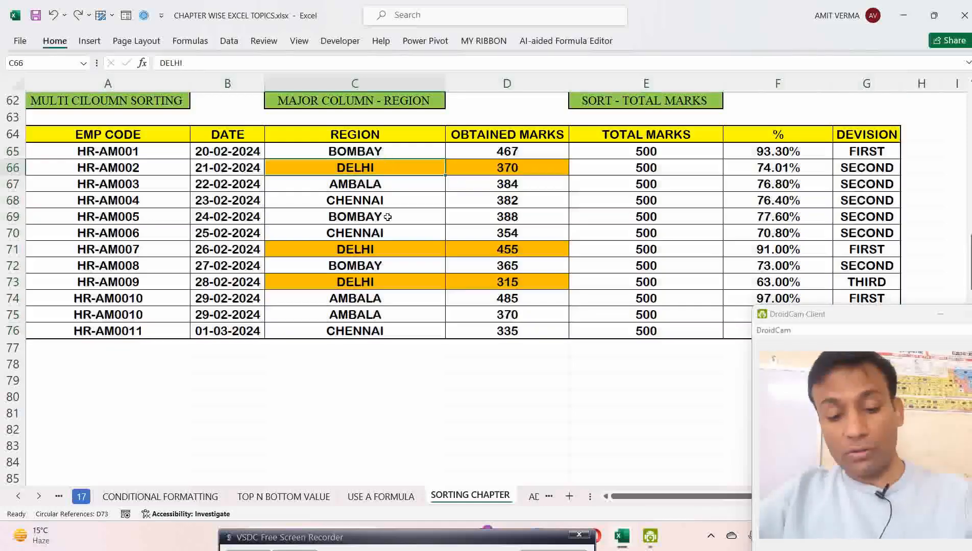
key("h")
key("s")
key("u")
left_click(395, 389)
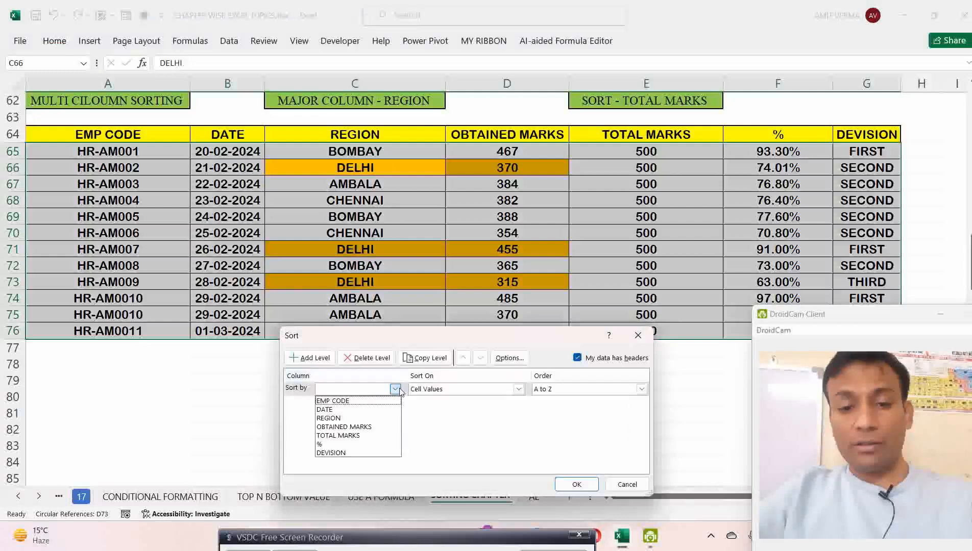
left_click(347, 418)
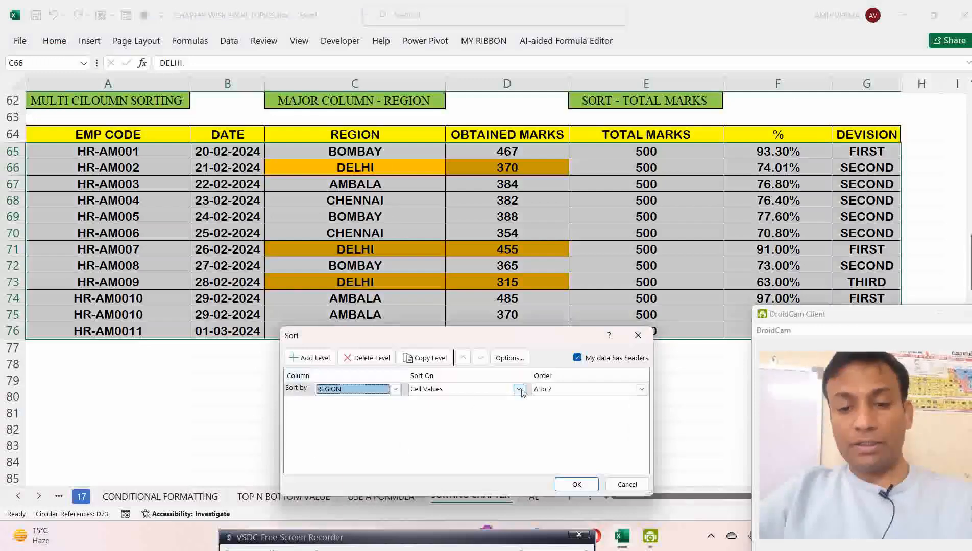
left_click(595, 391)
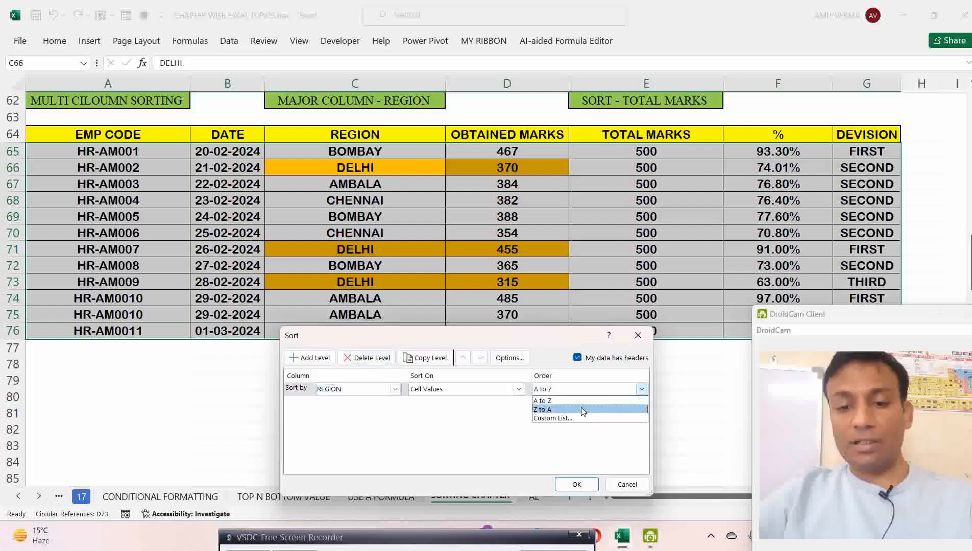
left_click(582, 409)
Add a second sort level on OBTAINED MARKS, cell values from largest to smallest, and apply the sort.
left_click(309, 358)
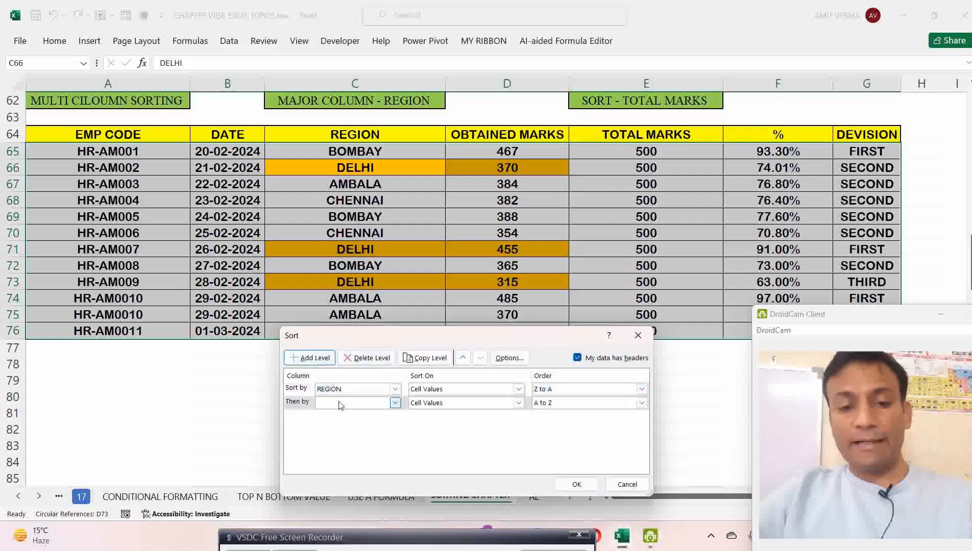
left_click(395, 403)
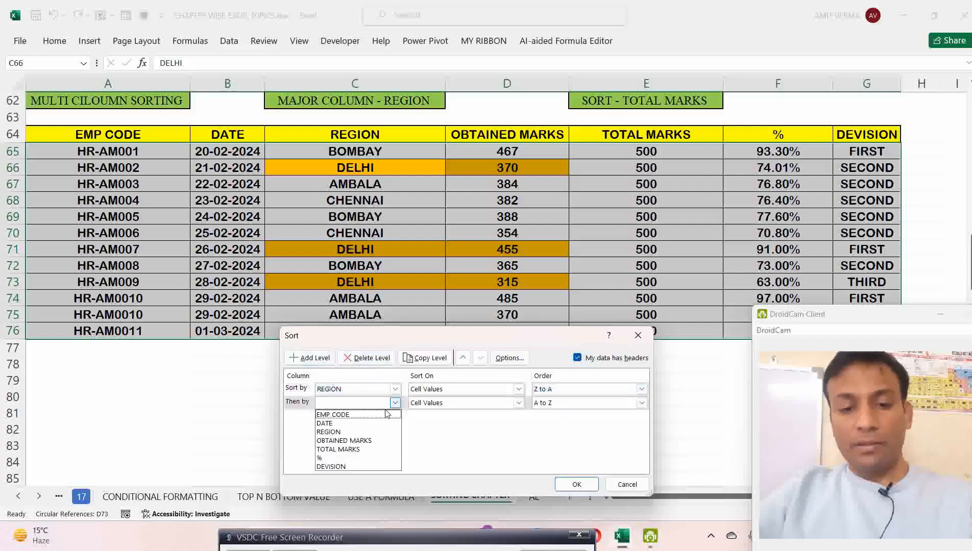
left_click(380, 441)
left_click(588, 403)
left_click(571, 423)
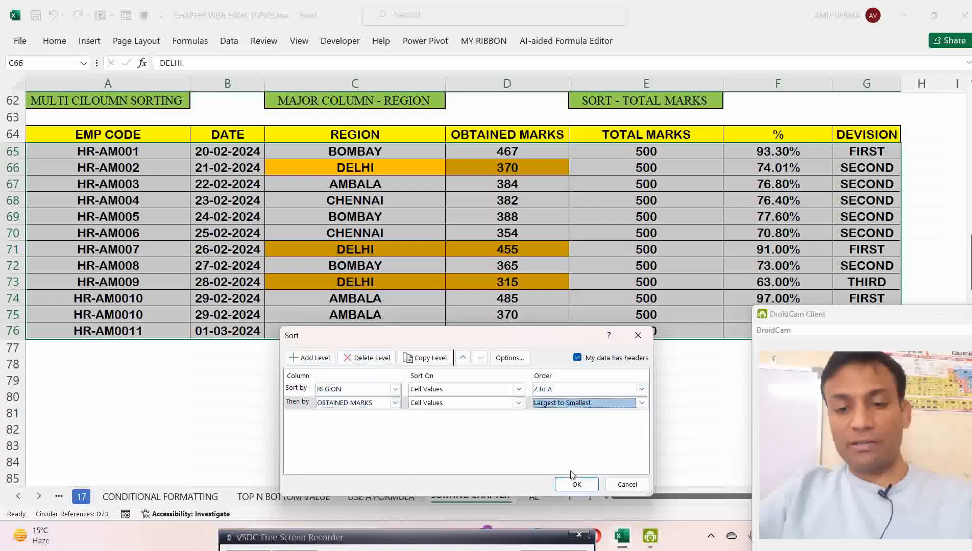
left_click(577, 483)
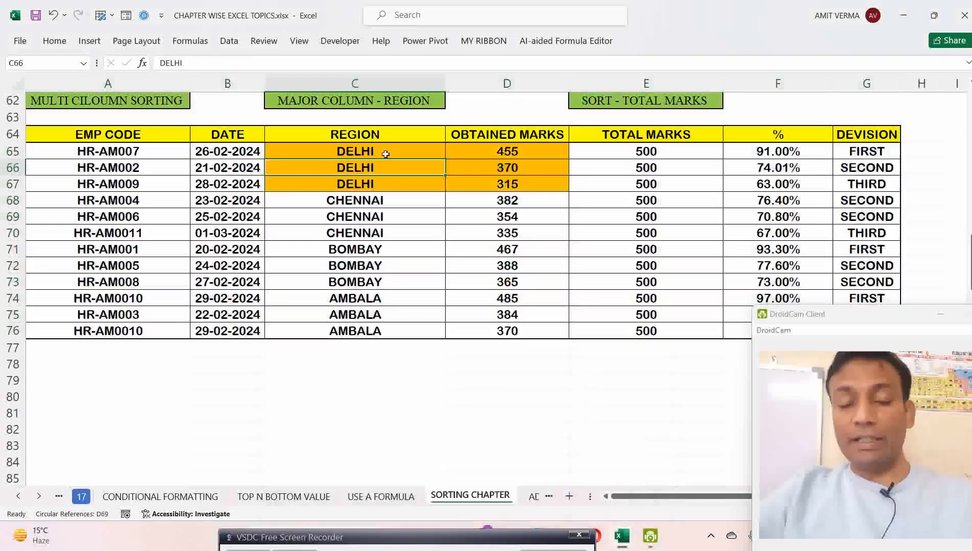
Select the DELHI rows' REGION and OBTAINED MARKS in C65:D67 to check the order of the marks.
left_click_drag(532, 151, 531, 181)
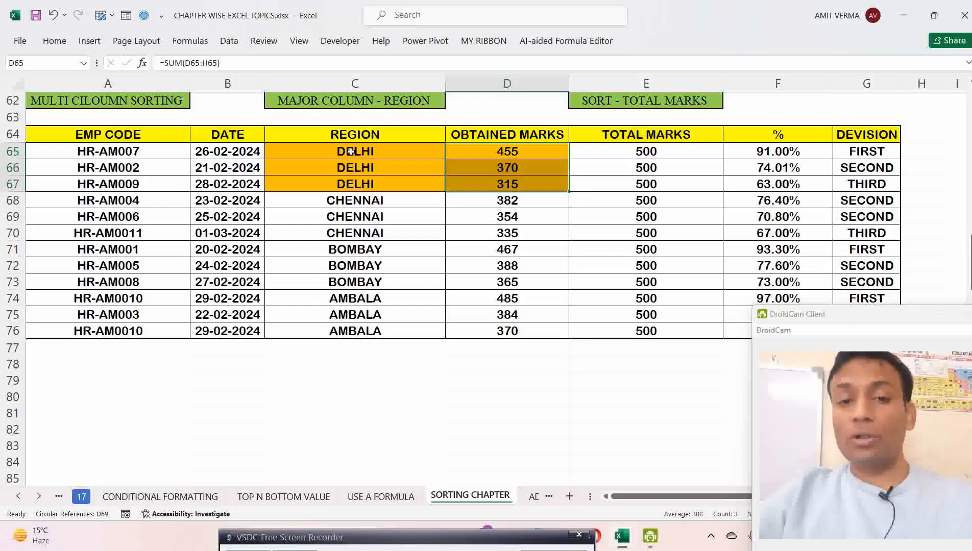
left_click_drag(351, 152, 504, 186)
left_click(387, 213)
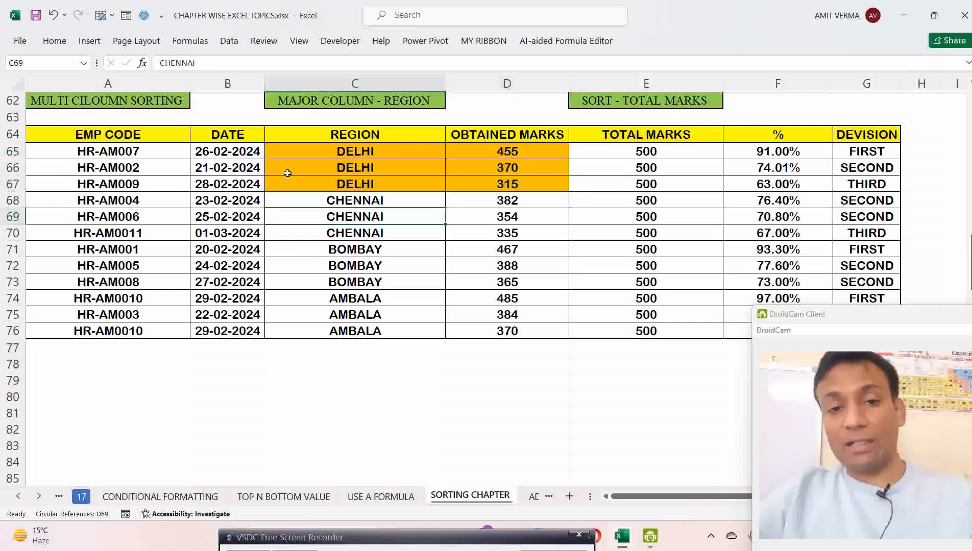
Reopen the custom sort settings for the whole table, review the REGION and OBTAINED MARKS levels, and close them.
left_click(338, 190)
key("ctrl+a")
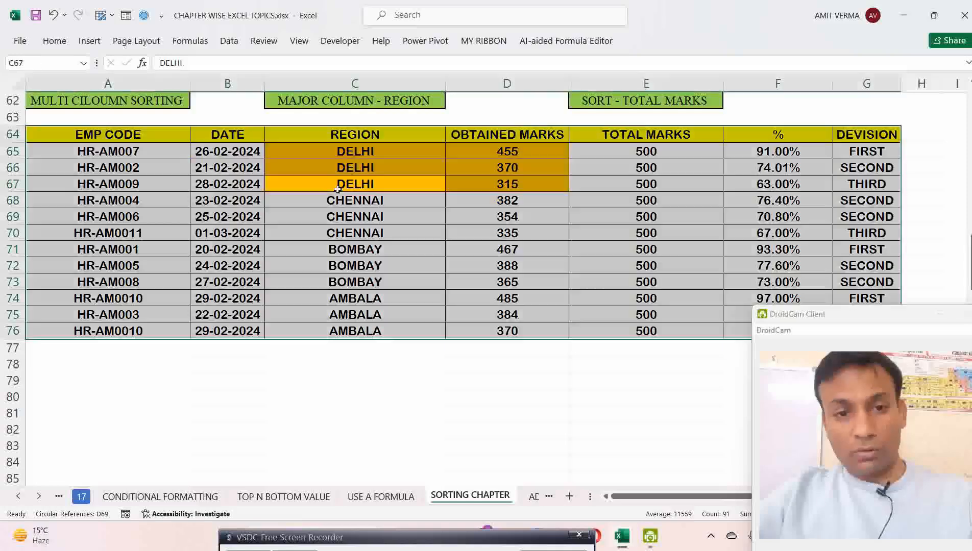
key("alt+h")
key("s")
key("u")
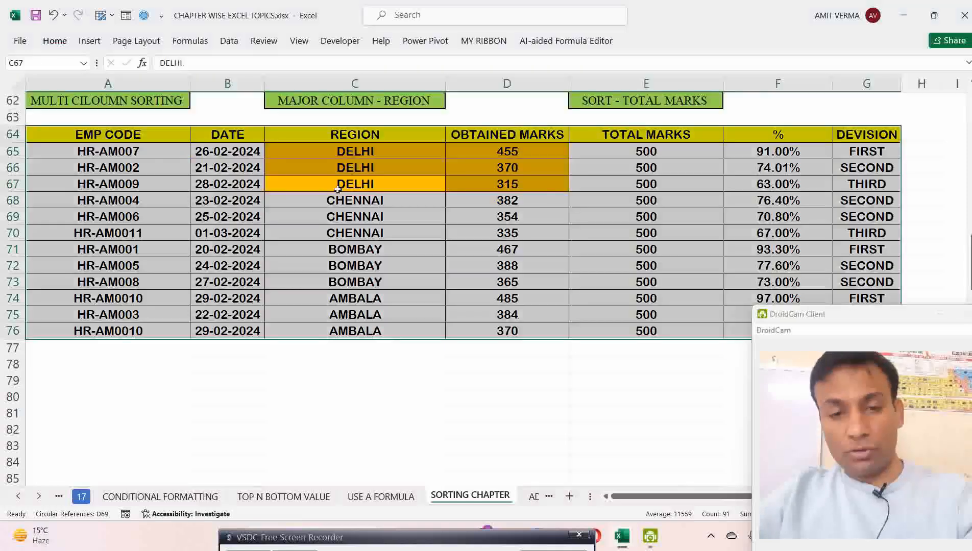
left_click_drag(448, 327, 556, 144)
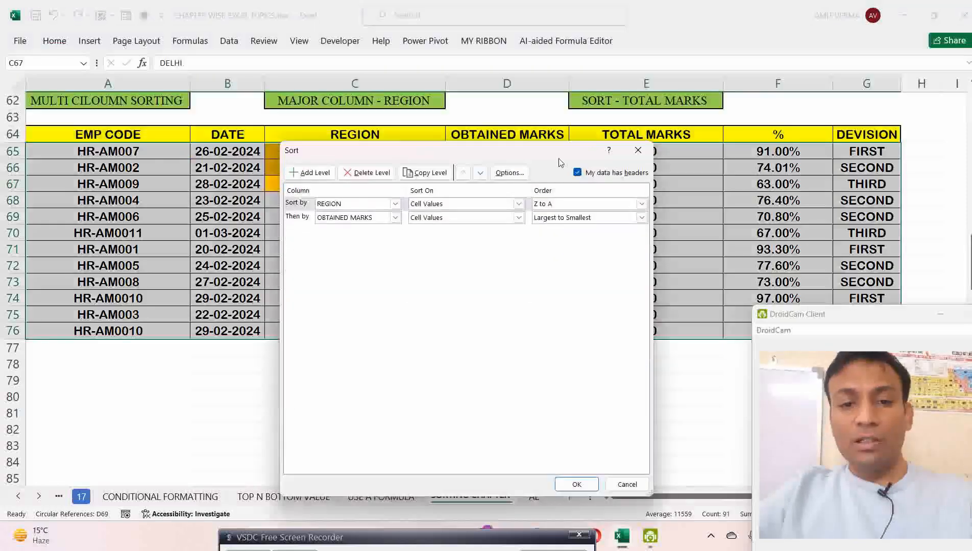
key("Return")
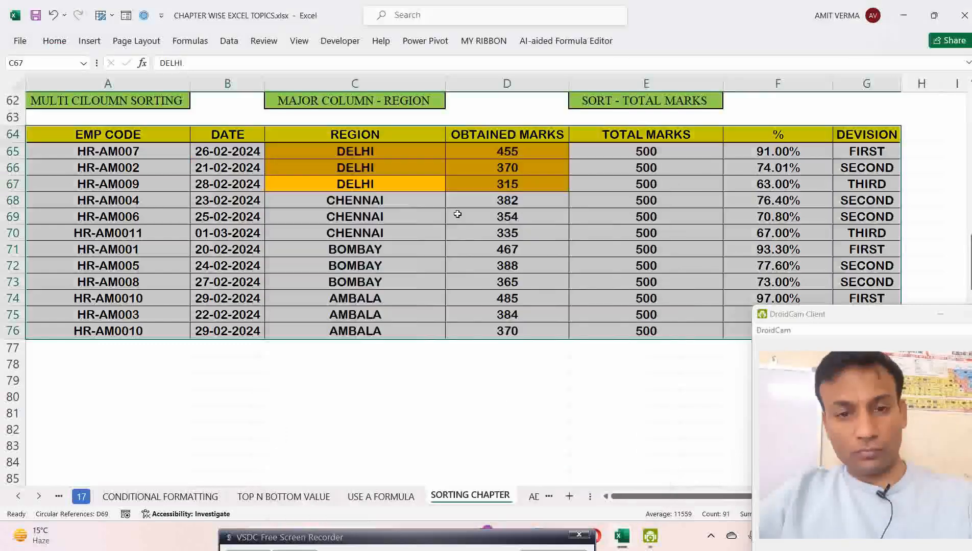
left_click(434, 229)
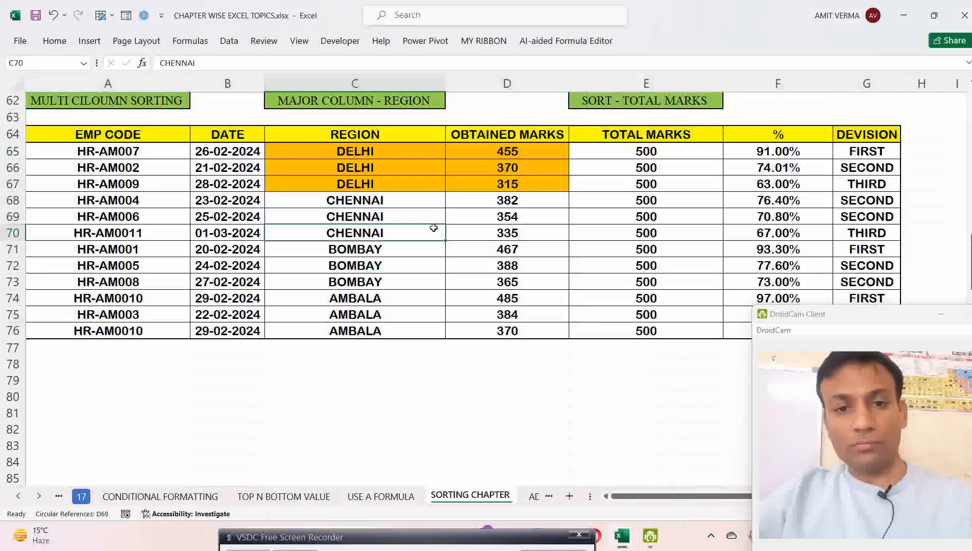
Try to open the custom sort settings from the empty cell C83 outside the table.
left_click(338, 447)
key("alt")
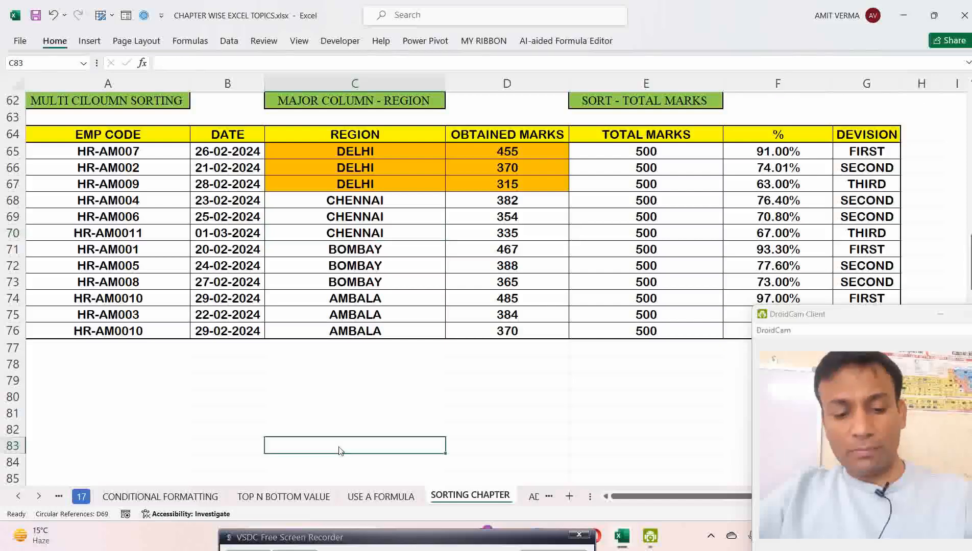
key("a")
key("s")
key("s")
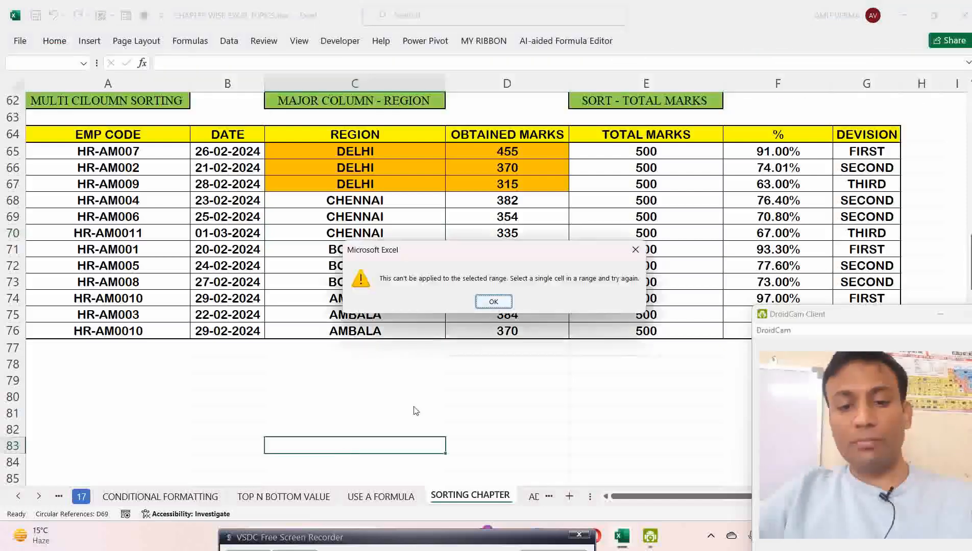
left_click(485, 303)
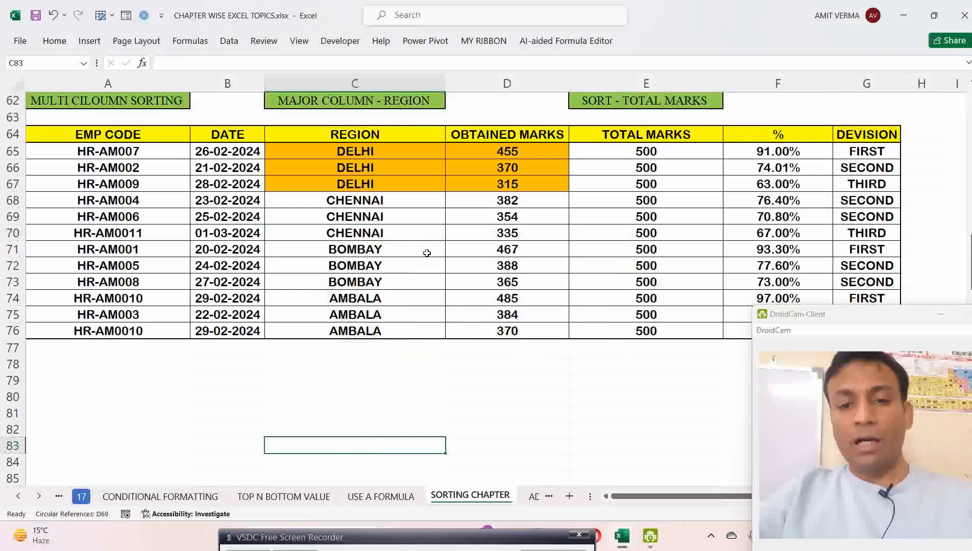
left_click(417, 223)
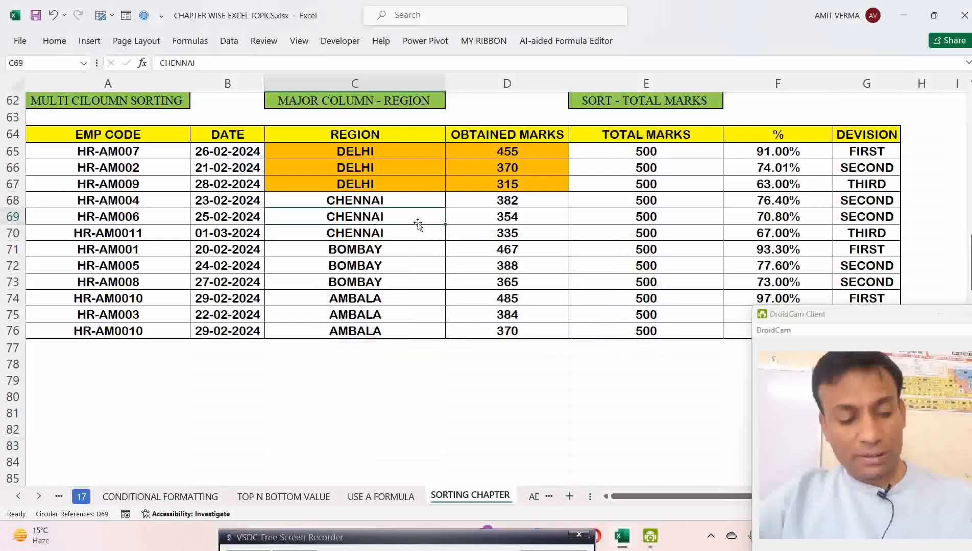
key("ctrl+a")
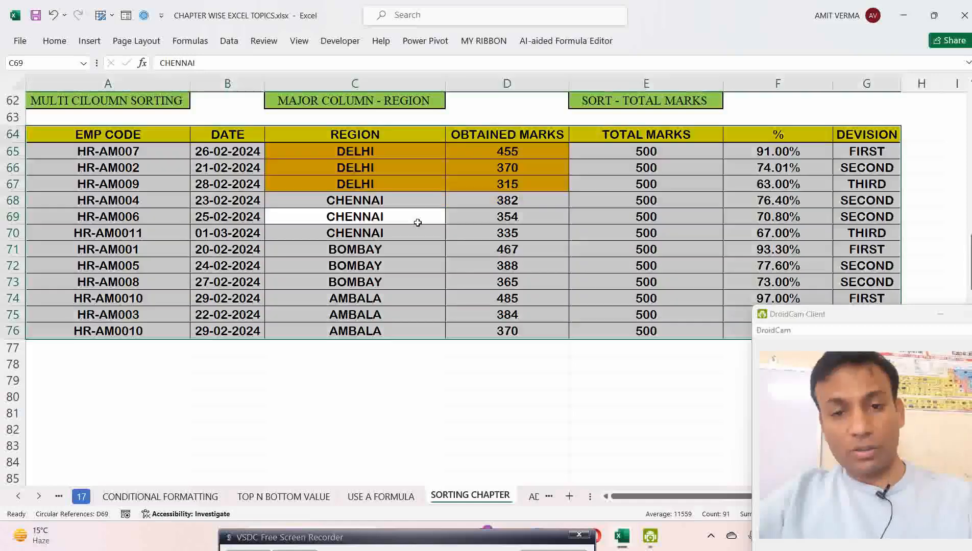
left_click(517, 218)
left_click(360, 200)
Open the custom sort settings from cell C67 and examine the Sort On choices for the REGION level.
left_click(270, 189)
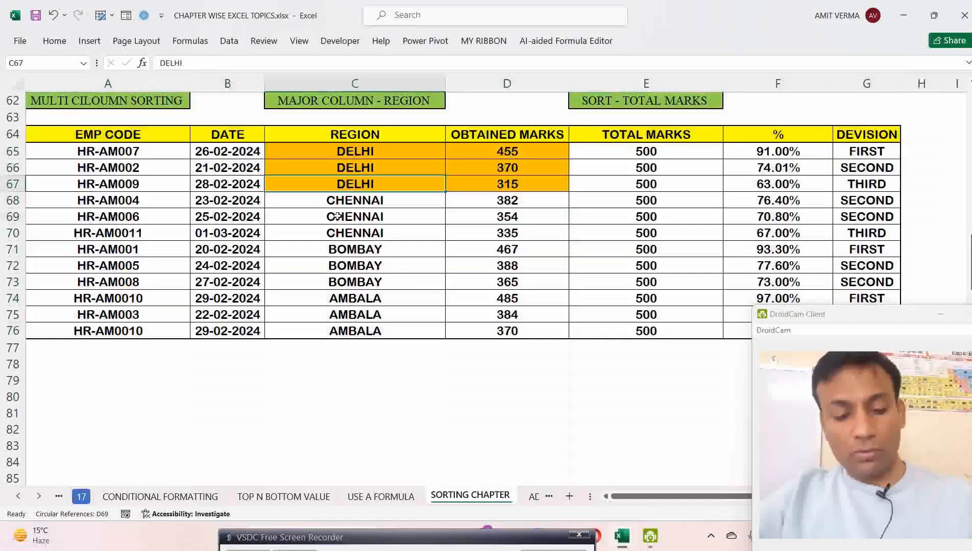
key("alt+h")
key("s")
key("u")
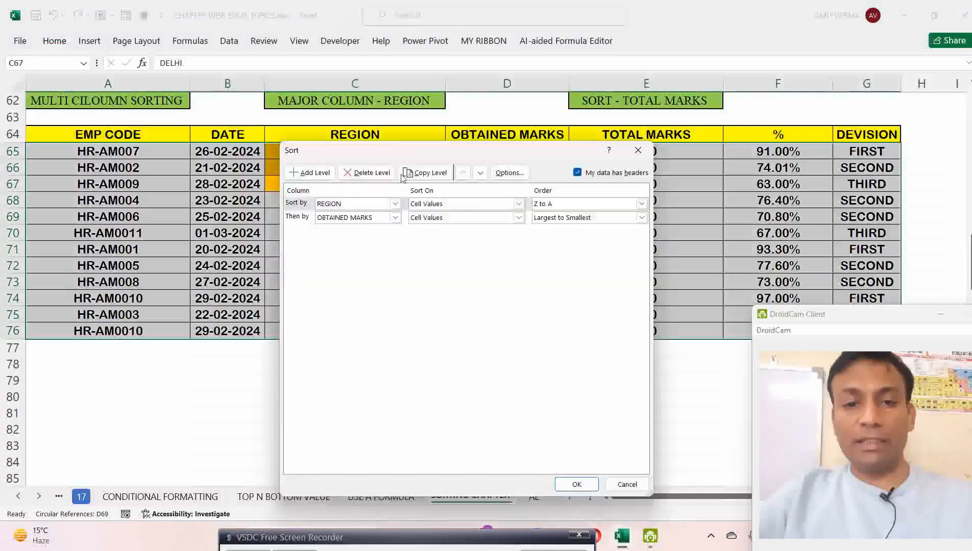
left_click_drag(406, 157, 324, 243)
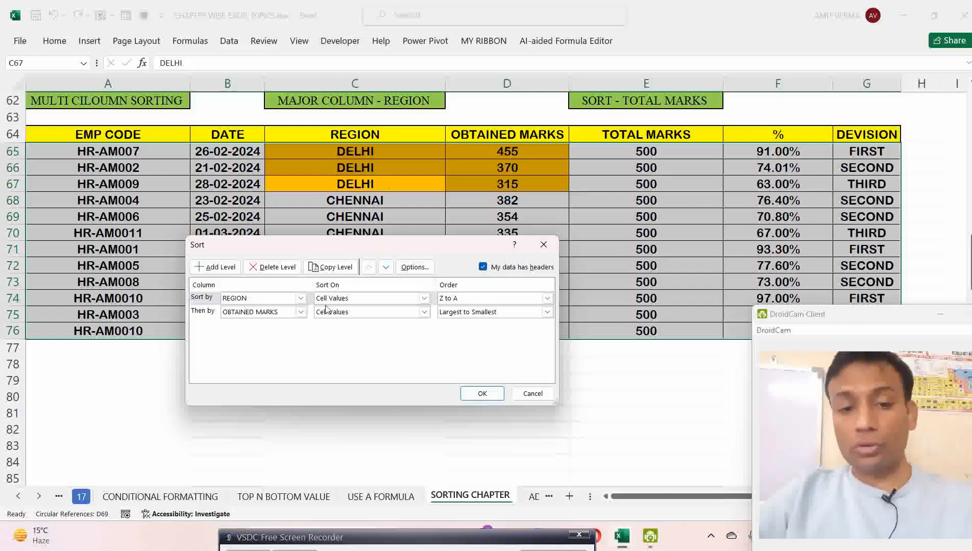
left_click(301, 299)
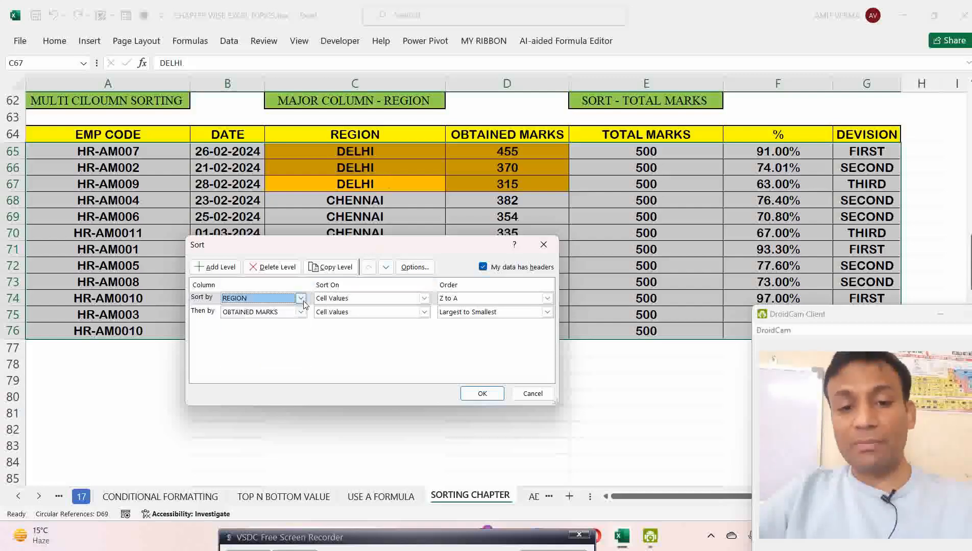
left_click(424, 299)
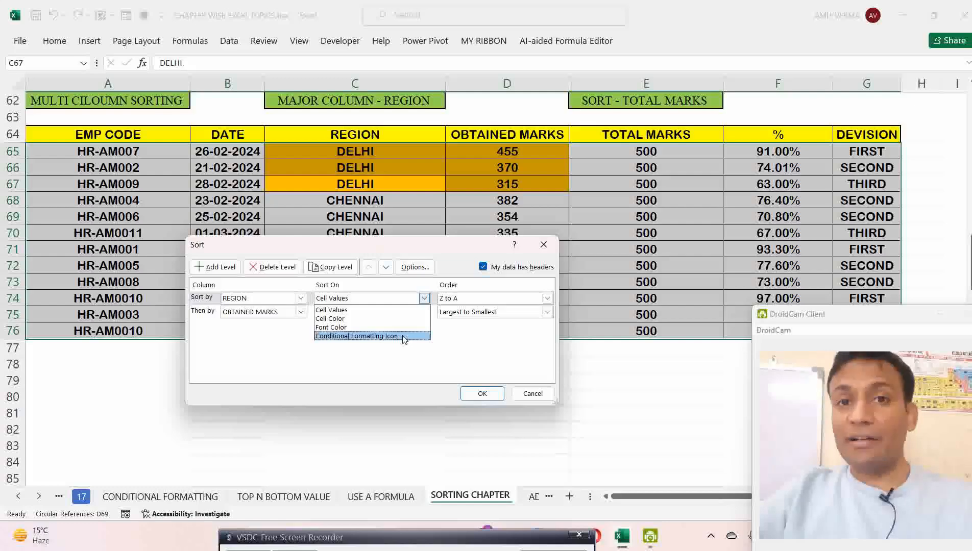
key("Escape")
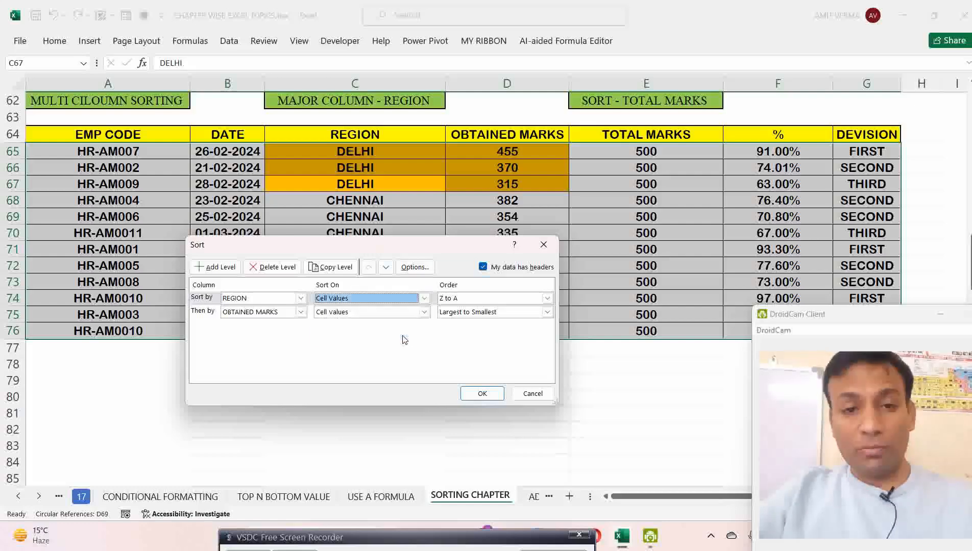
key("Return")
Look through the sheets before SORTING CHAPTER, including USE A FORMULA, sheet 17 and CONDITIONAL FORMATTING, and go to TOP N BOTTOM VALUE.
key("ctrl+Page_Up")
key("ctrl+Page_Up")
key("ctrl+Page_Up")
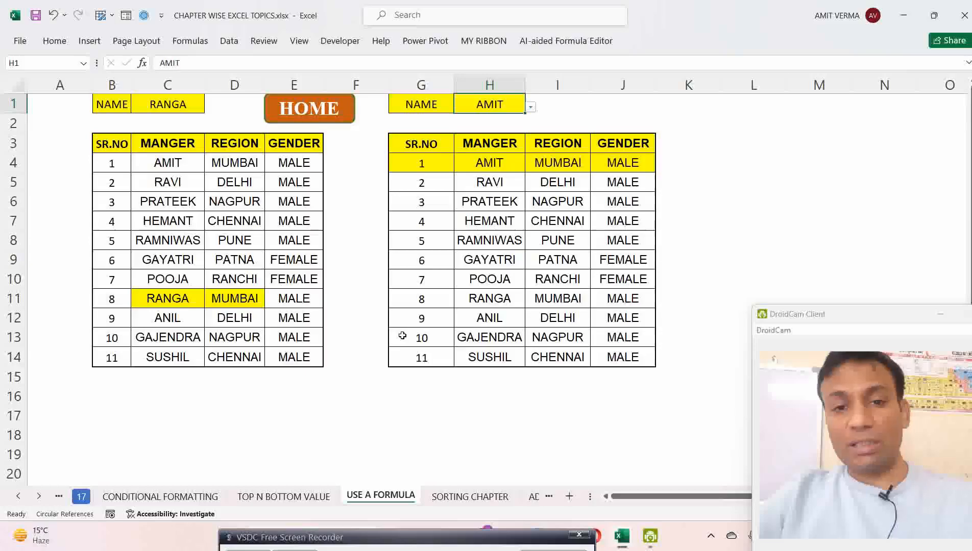
key("ctrl+Page_Down")
key("ctrl+Page_Up")
key("ctrl+Page_Up")
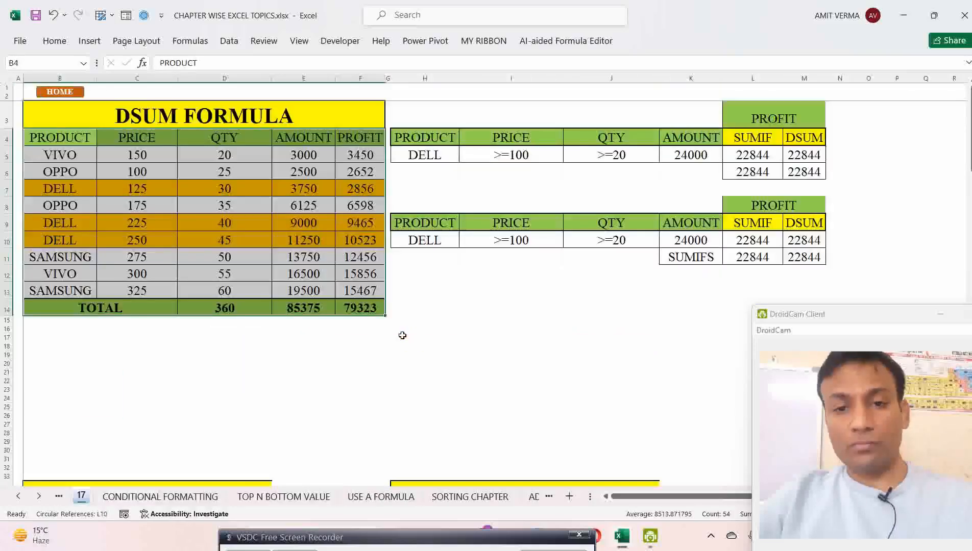
key("ctrl+Page_Down")
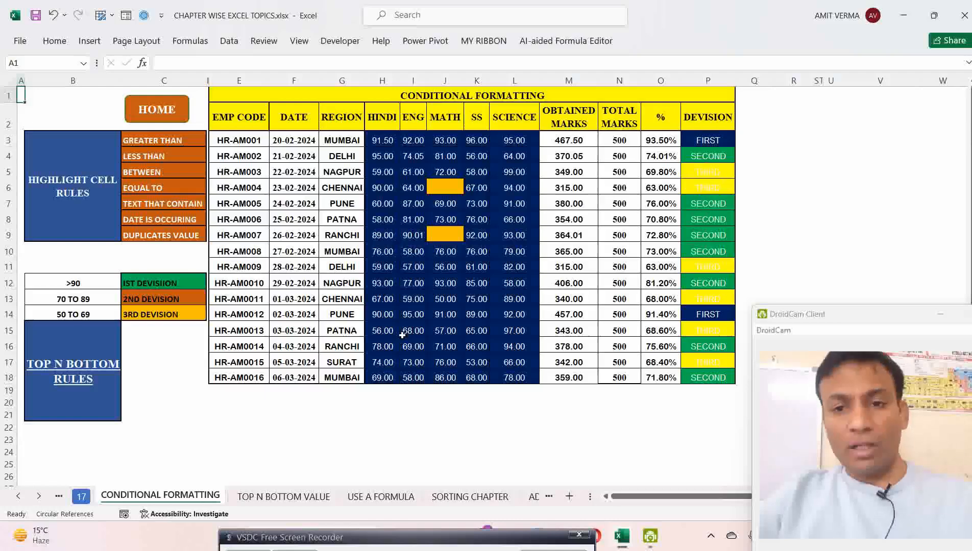
key("ctrl+Page_Down")
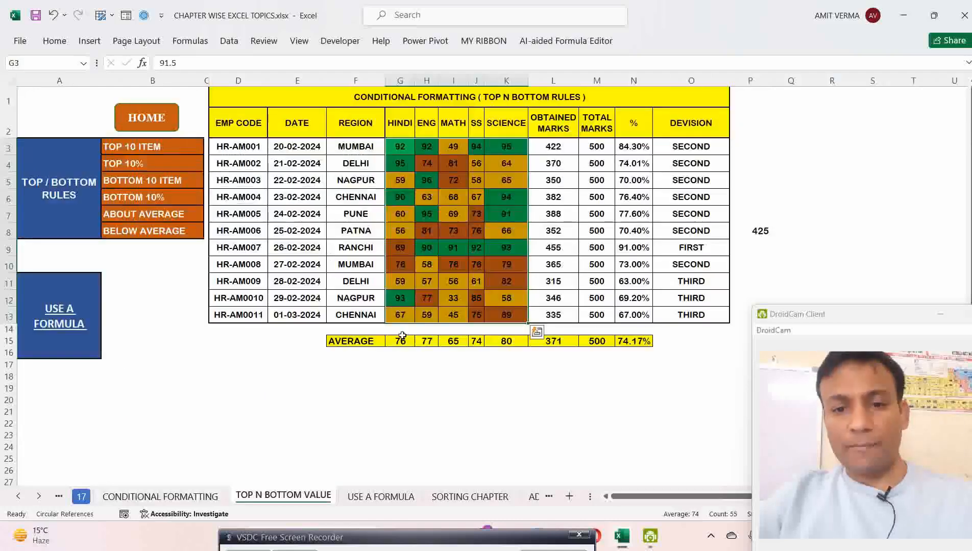
Return to the SORTING CHAPTER sheet and apply the directional three-arrow icon set to the OBTAINED MARKS cell D65.
key("ctrl+Page_Down")
key("ctrl+Page_Down")
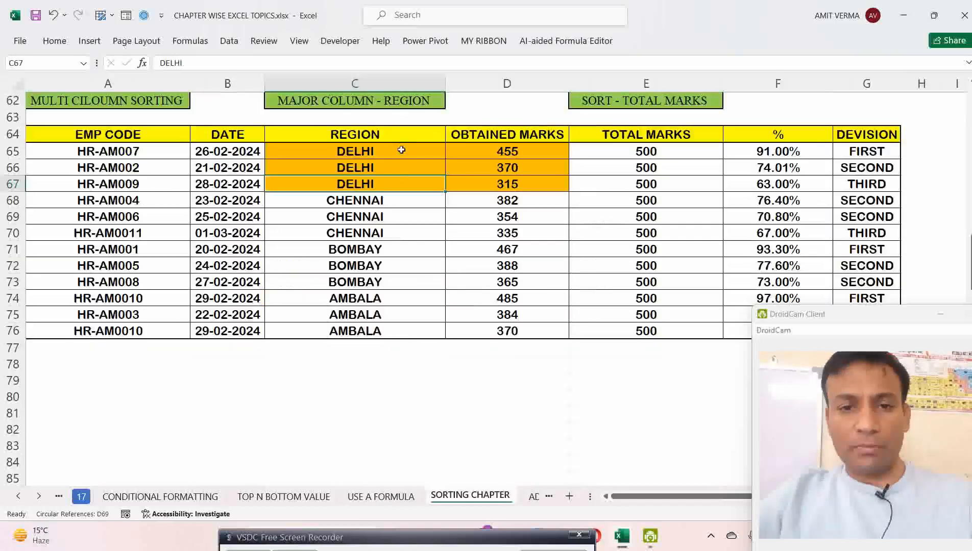
left_click(457, 152)
double_click(459, 153)
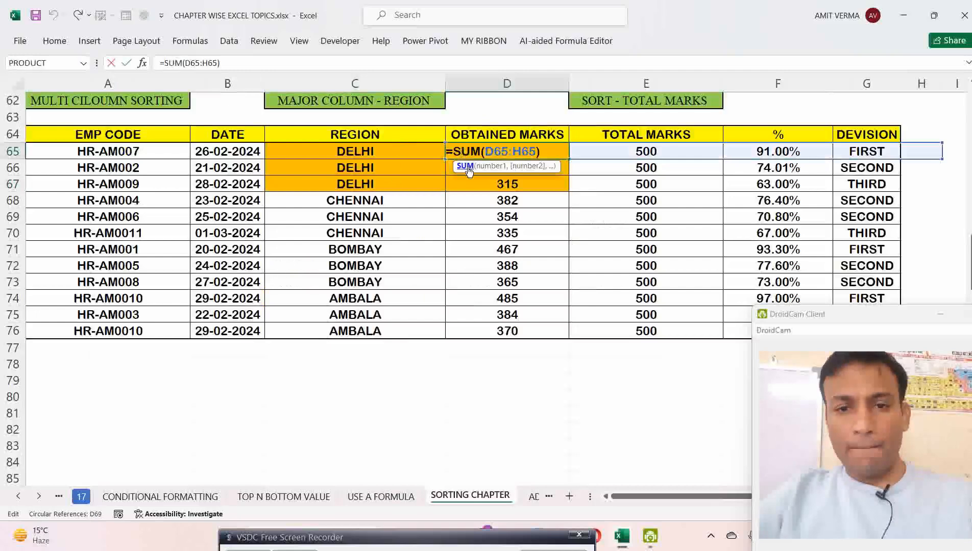
key("Escape")
key("alt+h")
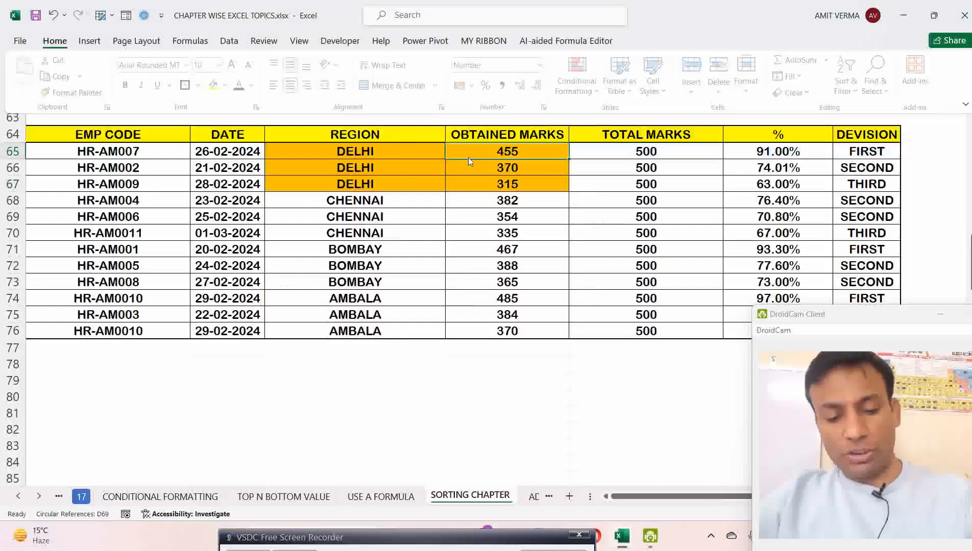
key("l")
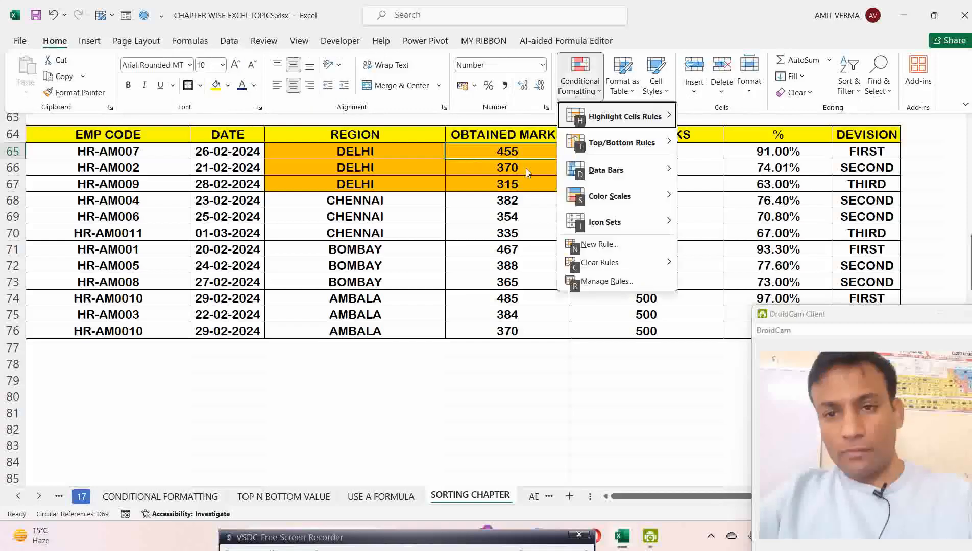
mouse_move(619, 227)
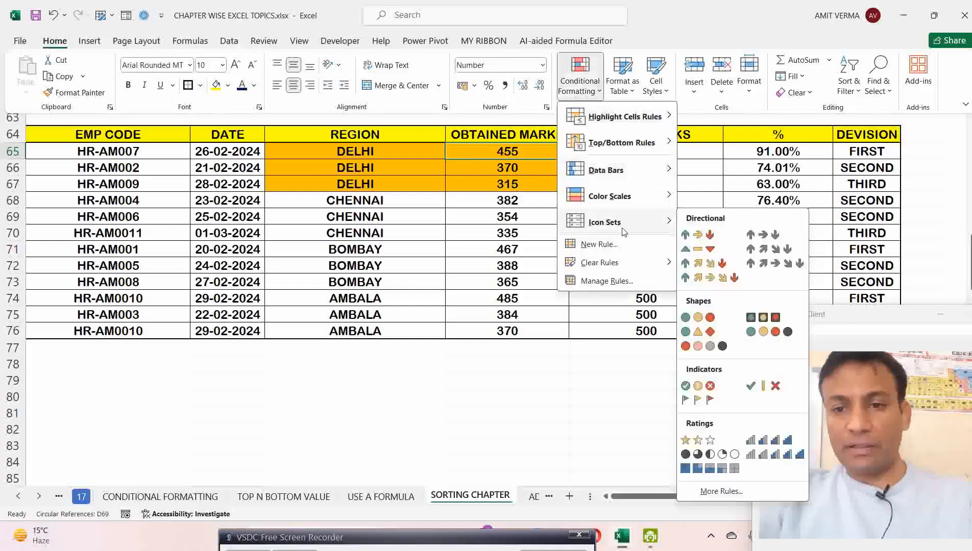
left_click(694, 235)
left_click(507, 179)
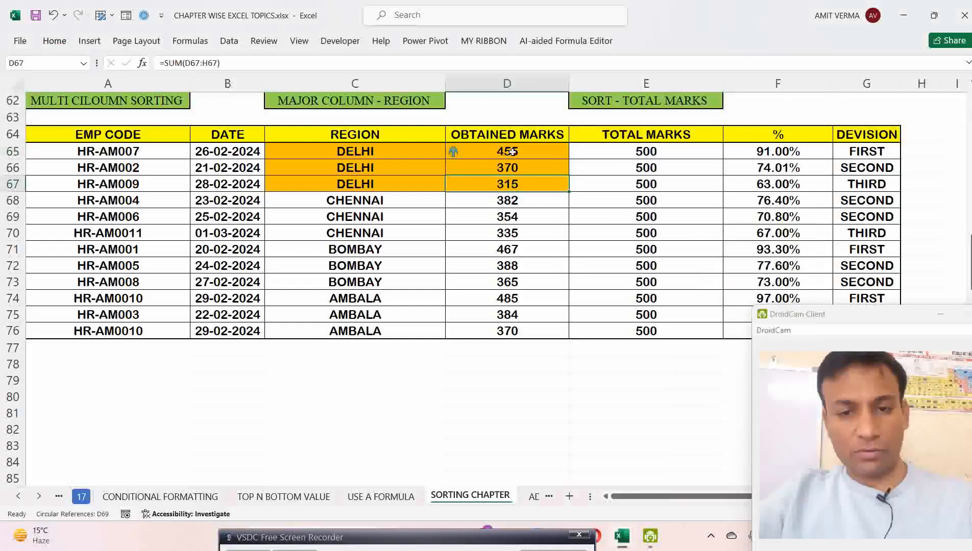
Apply the directional three-arrow icon set to all the OBTAINED MARKS values in D65:D76.
left_click_drag(513, 152, 518, 329)
key("alt+h")
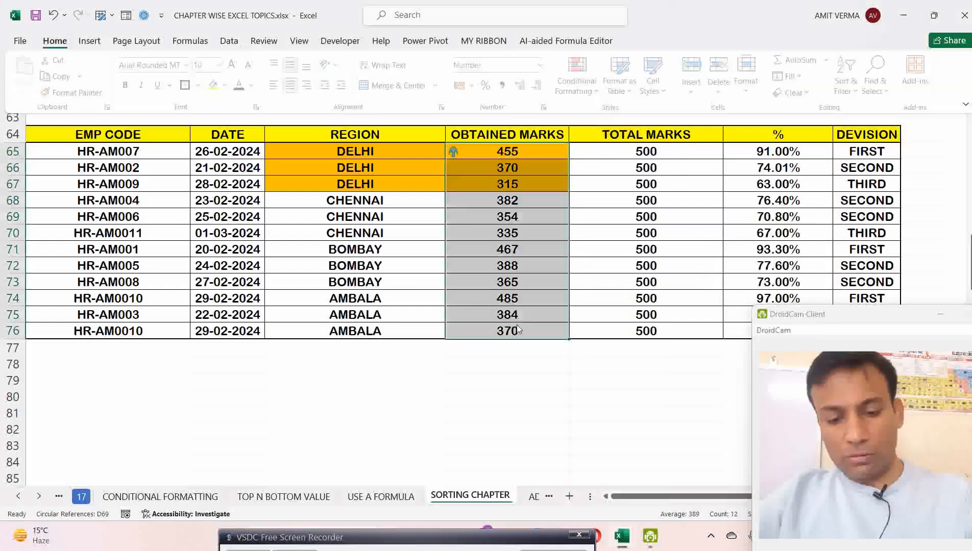
key("l")
mouse_move(631, 223)
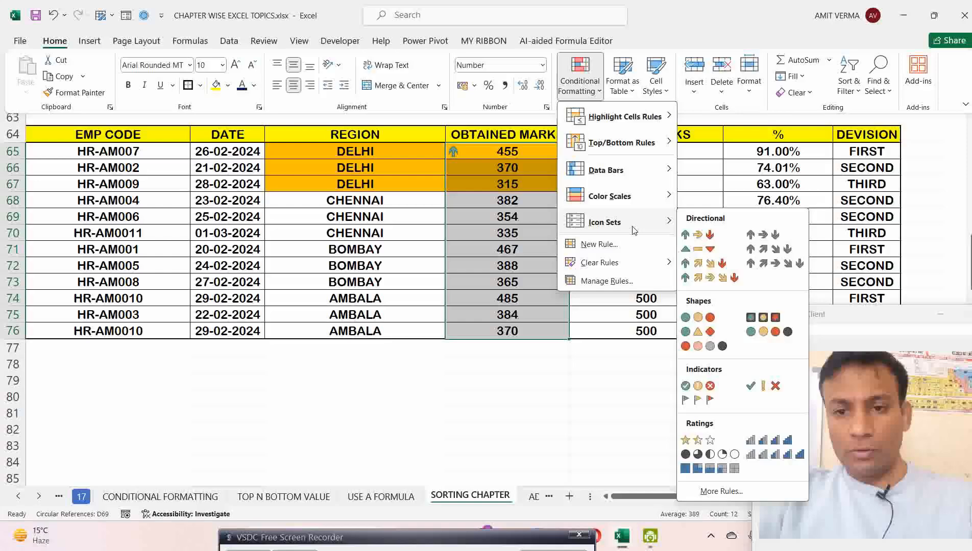
left_click(698, 234)
left_click(484, 214)
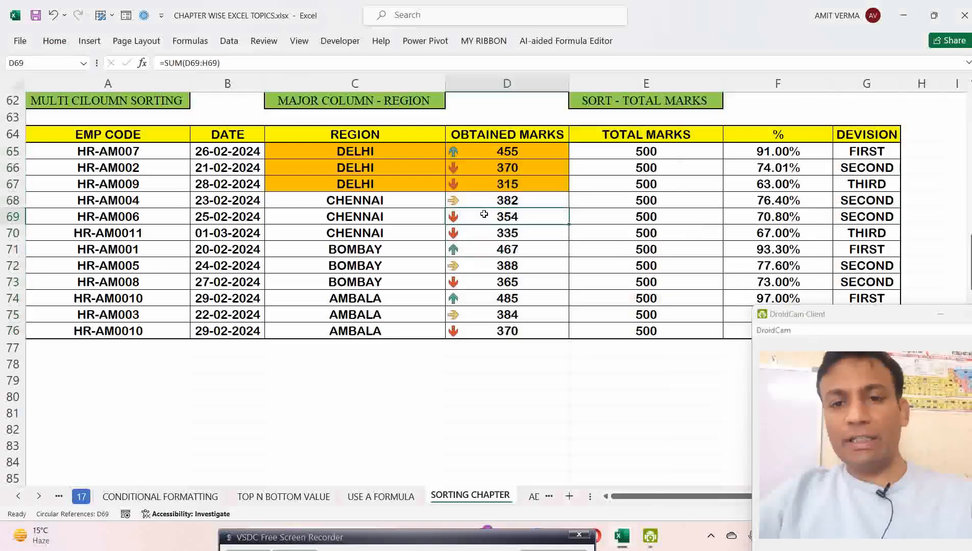
left_click_drag(486, 166, 483, 332)
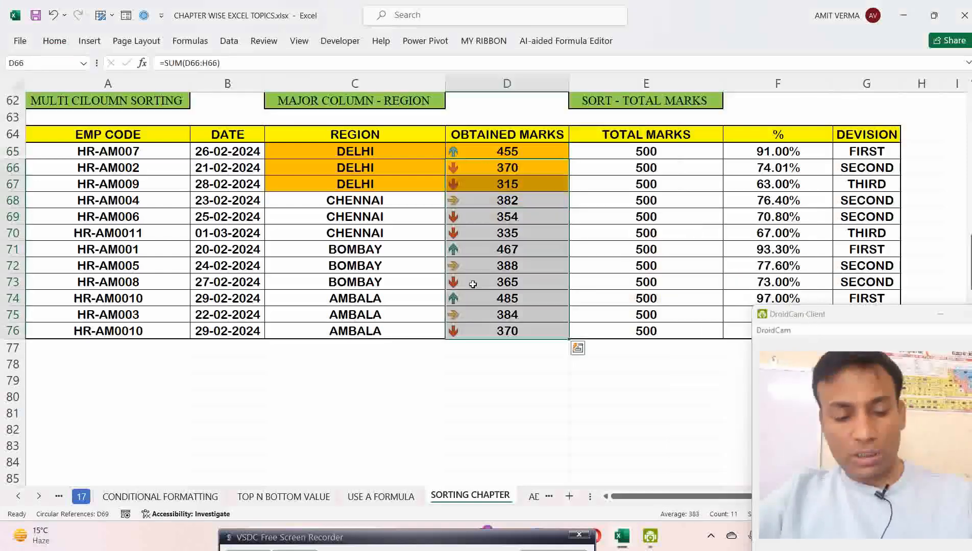
Custom sort the table with the OBTAINED MARKS level set to Conditional Formatting Icon, green up arrow On Top.
left_click(471, 248)
key("alt+h")
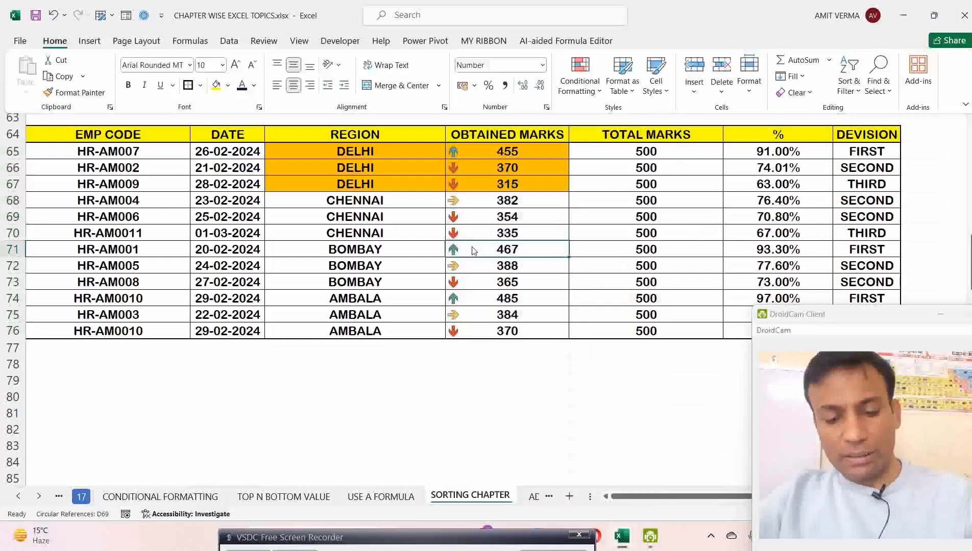
key("s")
key("u")
left_click_drag(437, 251, 544, 321)
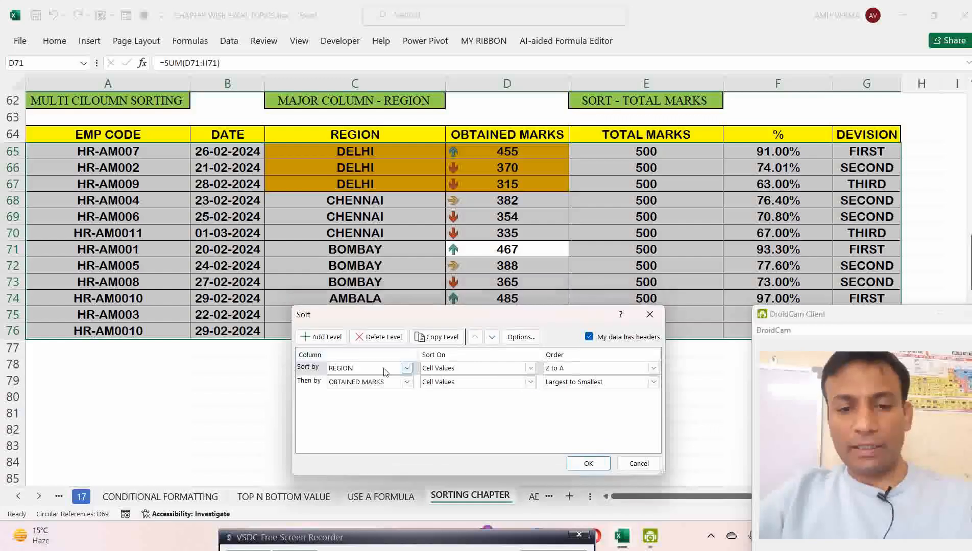
left_click(531, 382)
left_click(489, 419)
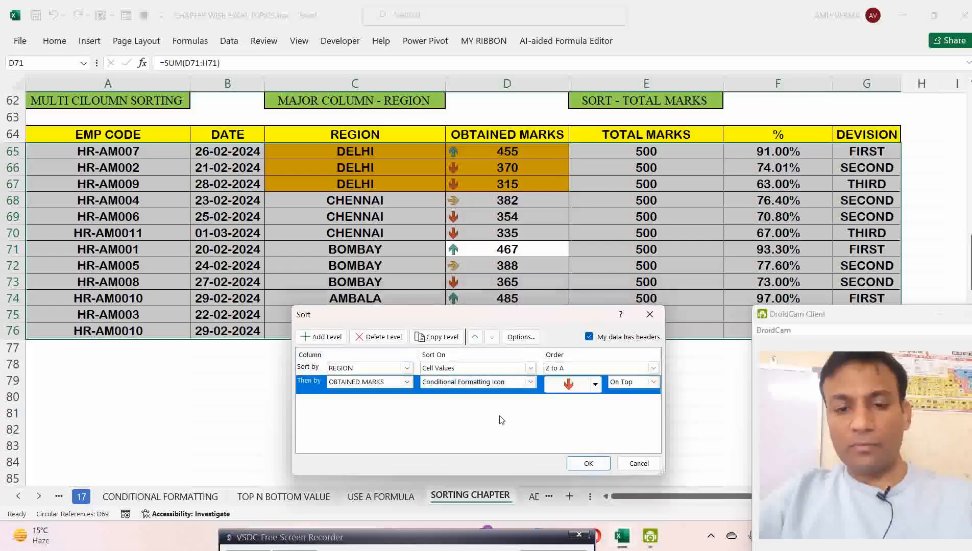
left_click(596, 386)
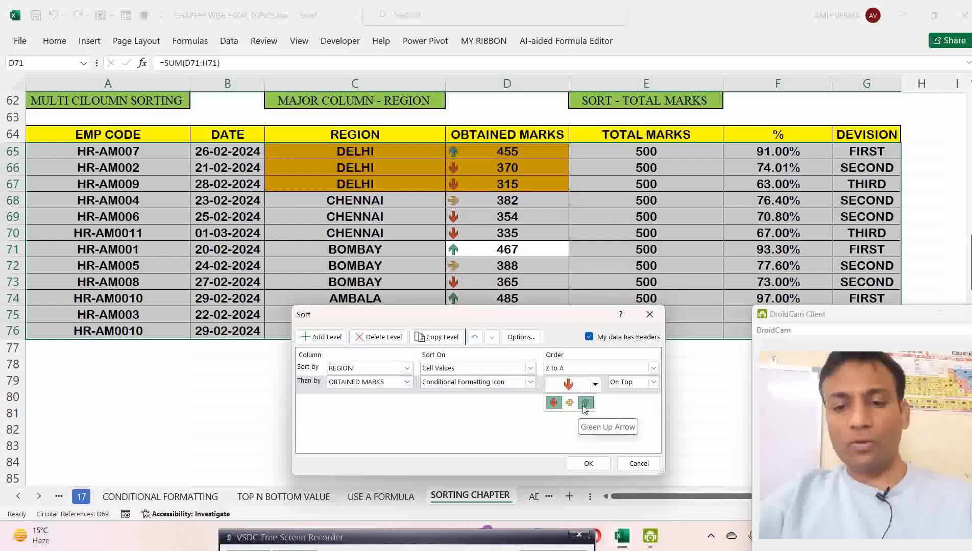
left_click(585, 403)
left_click(588, 463)
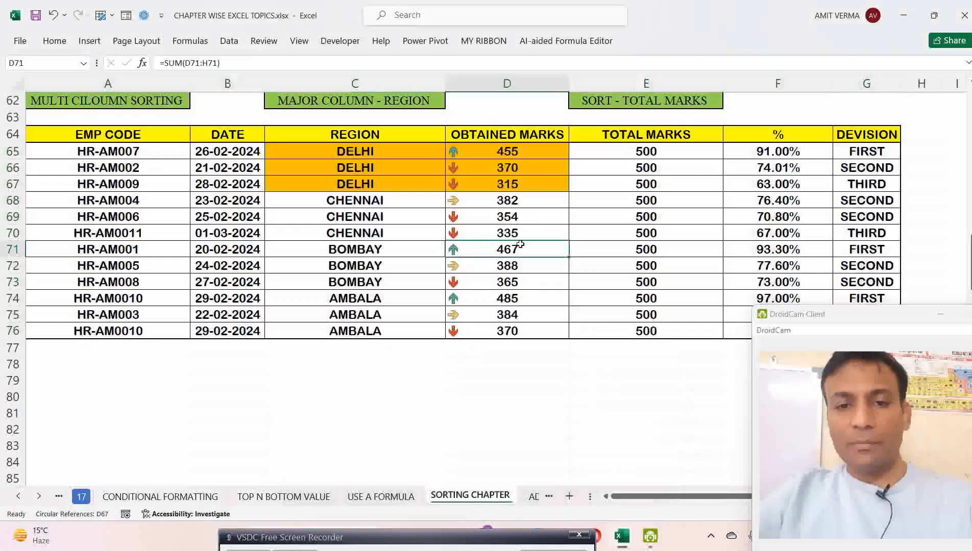
Reopen the custom sort settings from cell D65 and delete the OBTAINED MARKS level.
left_click(488, 158)
key("alt+h")
key("s")
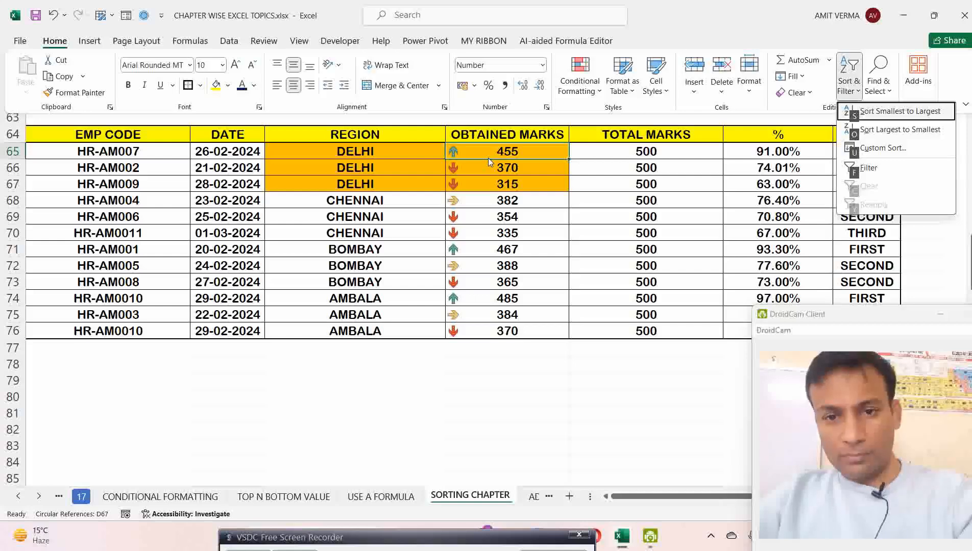
key("Escape")
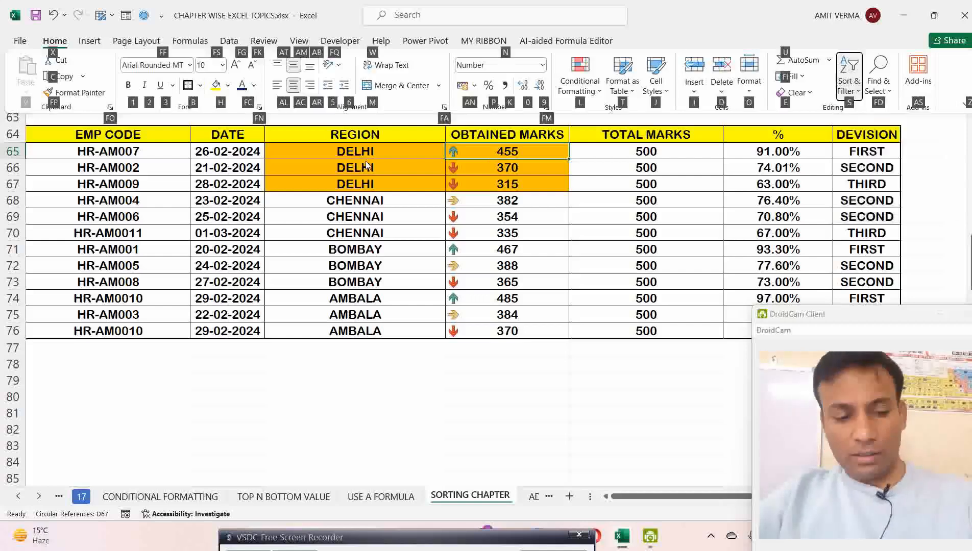
key("Escape")
key("Escape")
key("alt+h")
key("s")
key("u")
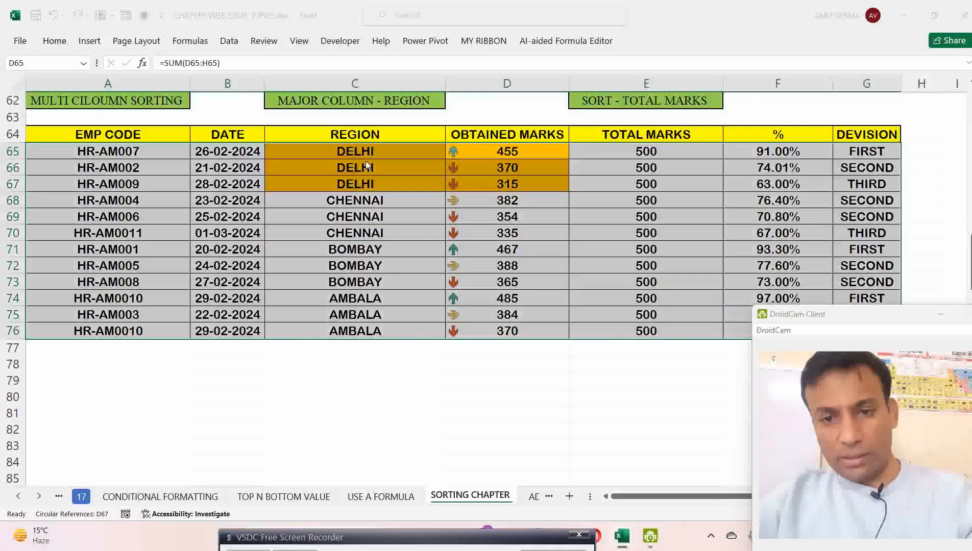
left_click_drag(468, 321, 663, 185)
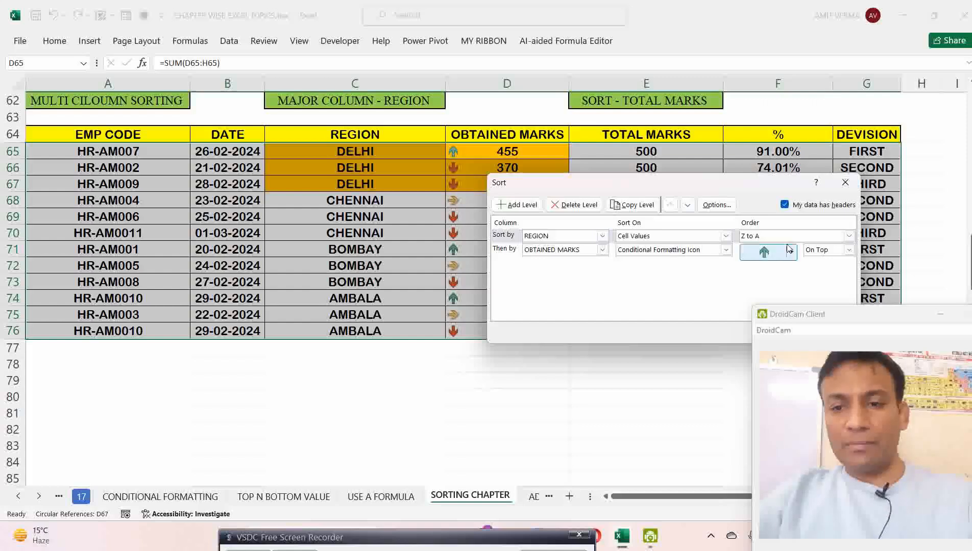
left_click(587, 254)
left_click(588, 209)
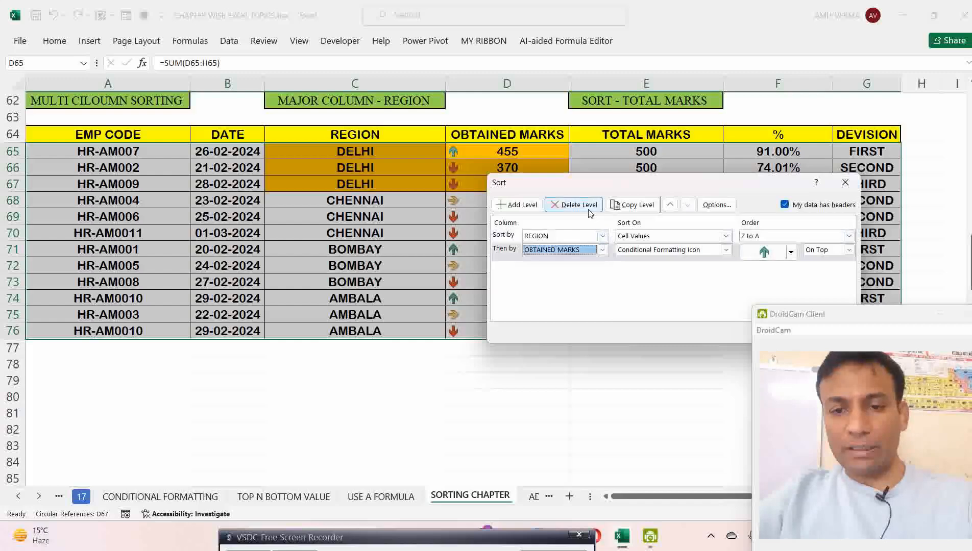
left_click(588, 209)
left_click(570, 237)
left_click(576, 209)
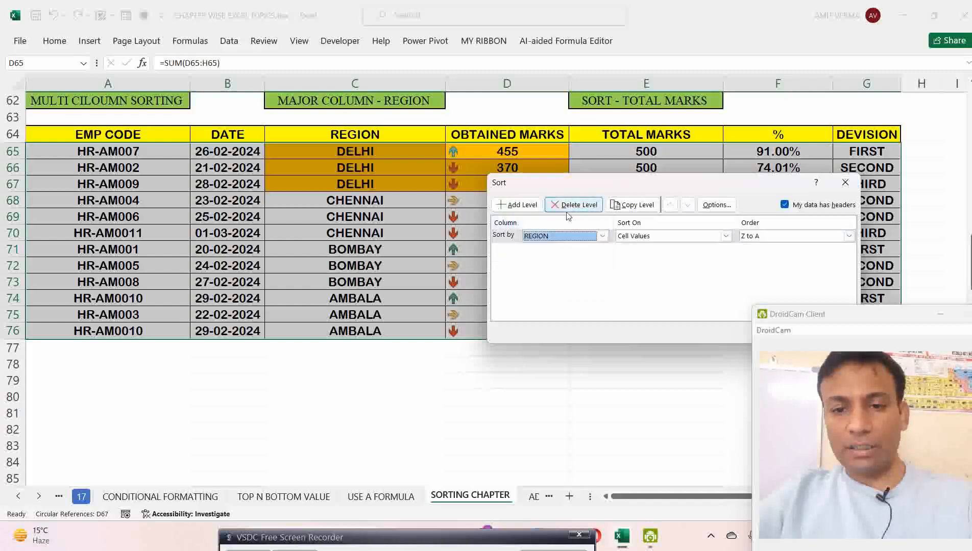
Sort the table only by OBTAINED MARKS on Conditional Formatting Icon, with the red down arrow On Top.
left_click(602, 236)
left_click(562, 275)
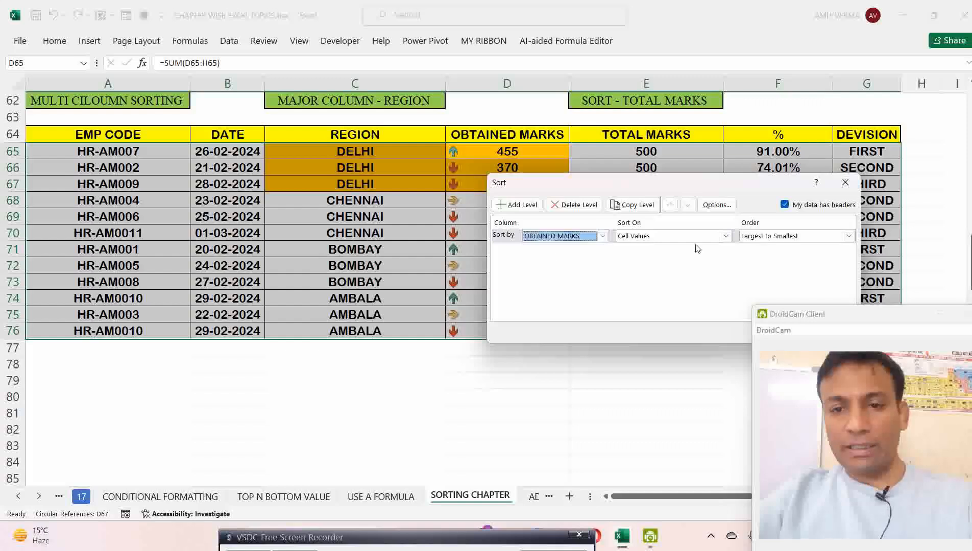
left_click_drag(703, 187, 490, 249)
left_click(511, 298)
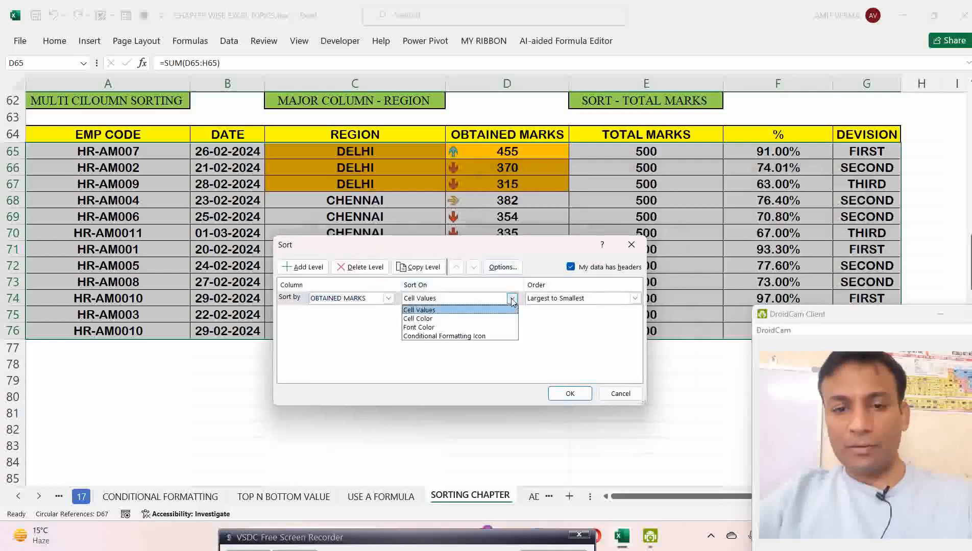
left_click(487, 337)
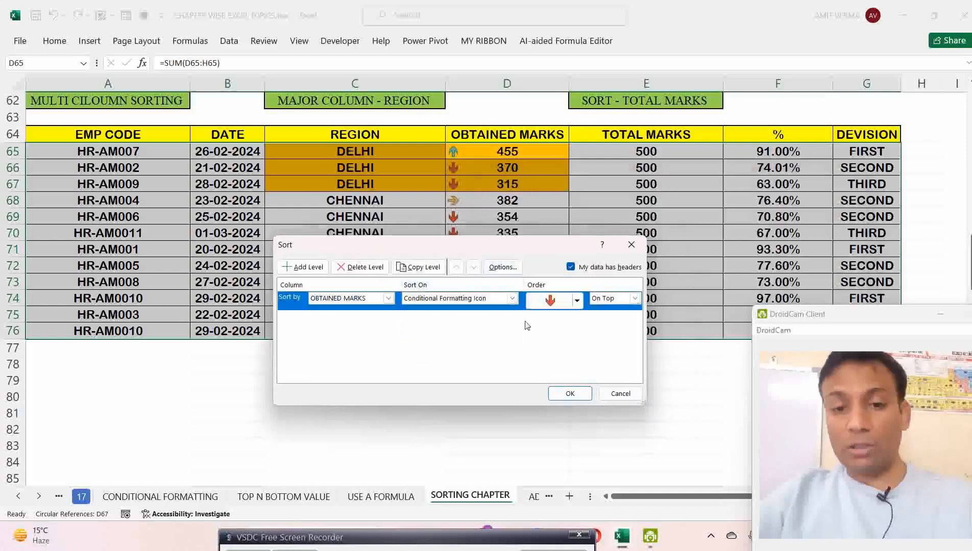
left_click(577, 301)
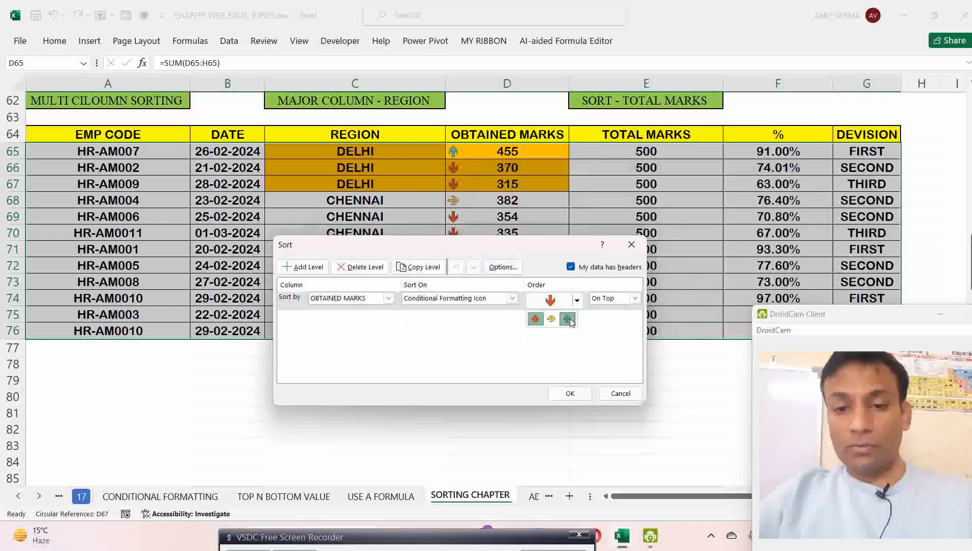
left_click(567, 319)
left_click(577, 300)
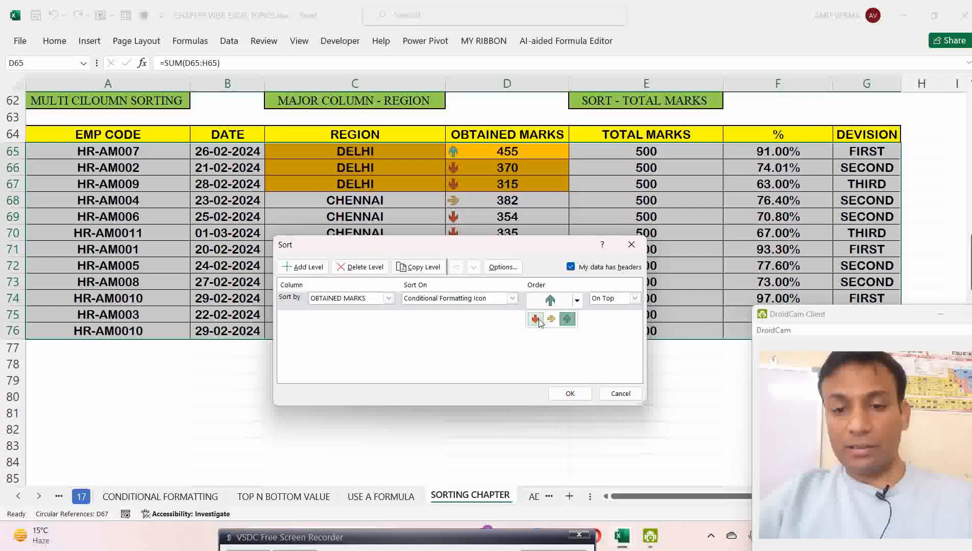
left_click(535, 319)
left_click(569, 393)
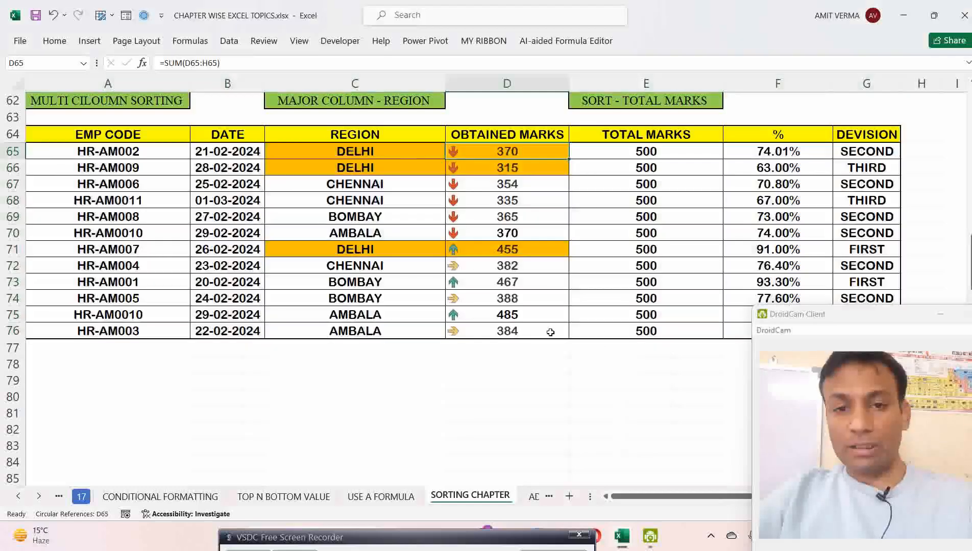
Examine the order of the arrow icons in the OBTAINED MARKS column, selecting the red-arrow rows D65:D70.
left_click_drag(390, 152, 482, 227)
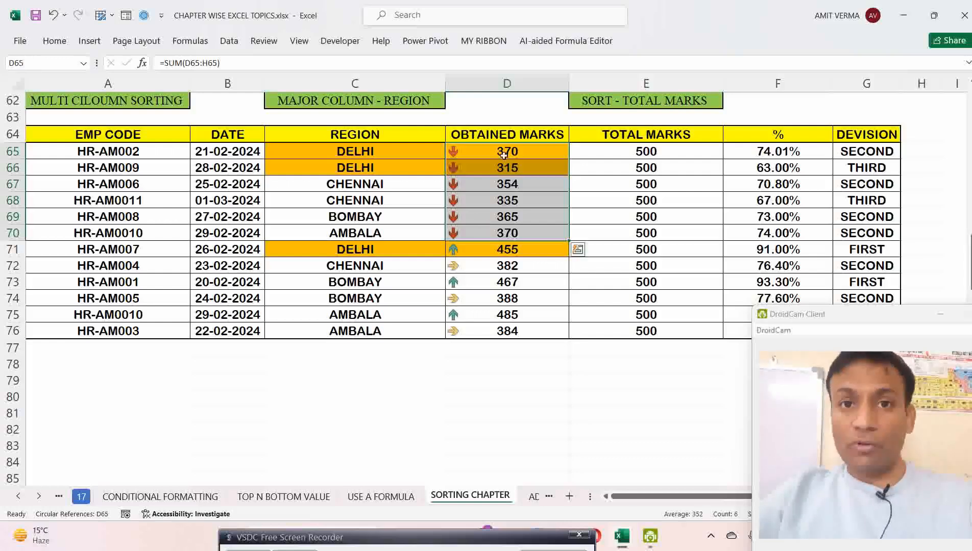
left_click(502, 251, "shift")
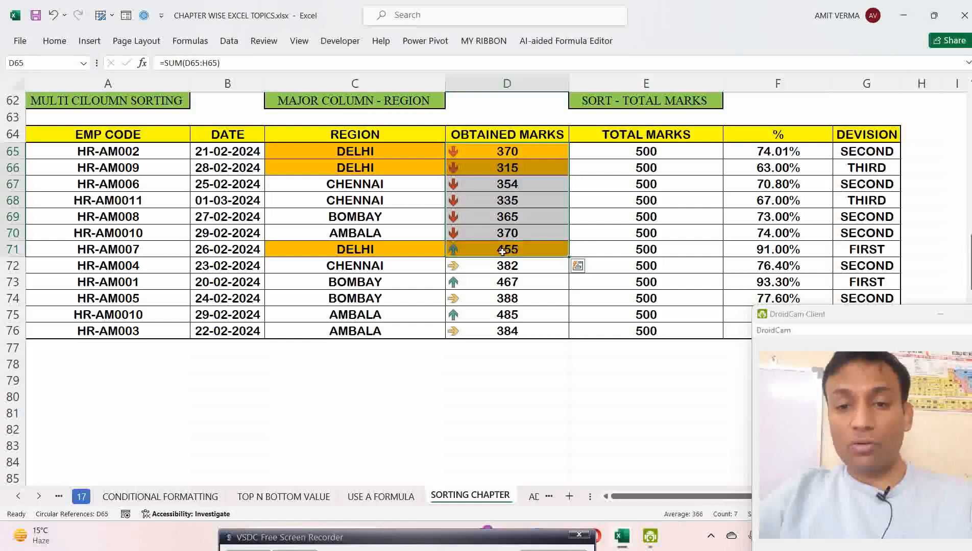
left_click(491, 253)
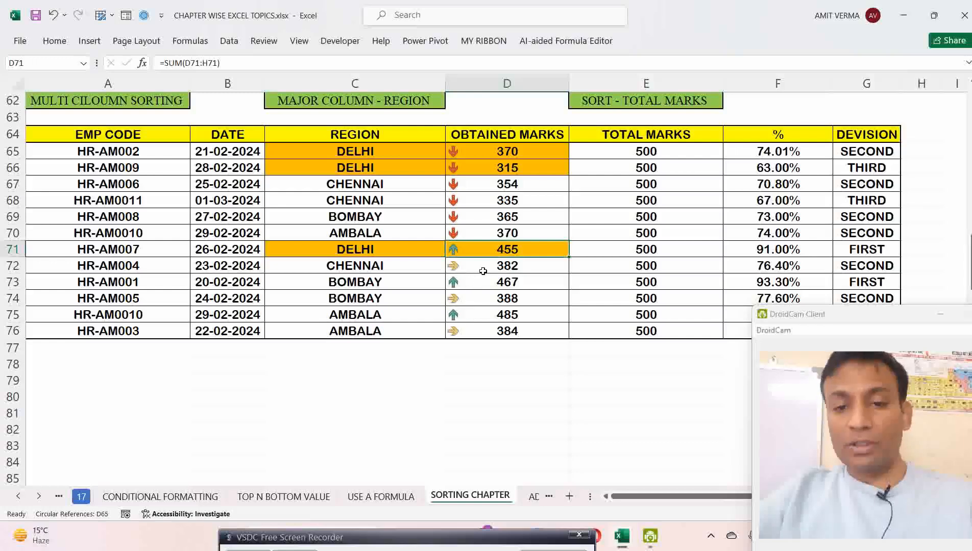
left_click_drag(481, 152, 477, 231)
left_click(494, 168)
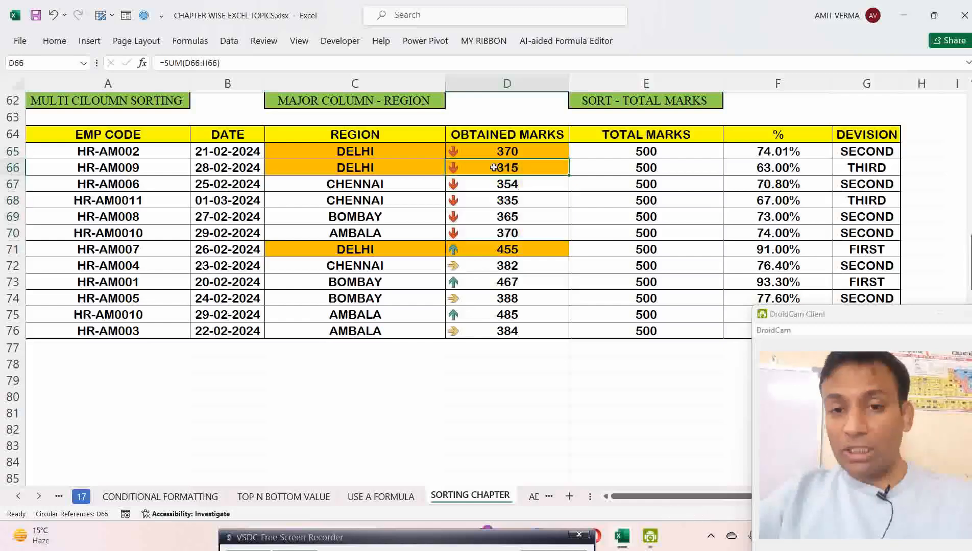
left_click_drag(472, 152, 465, 235)
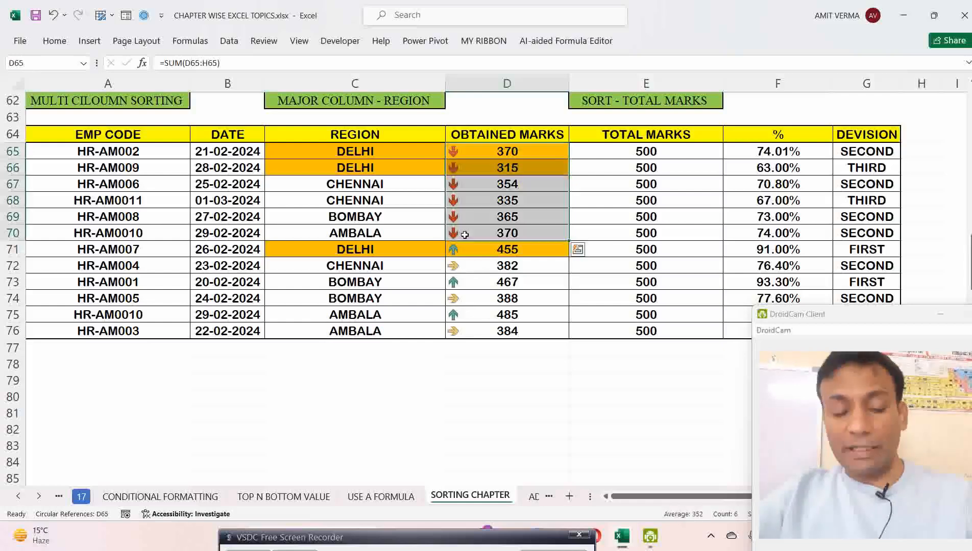
Try to open the custom sort settings with D65:D70 selected.
key("alt+h")
key("s")
key("u")
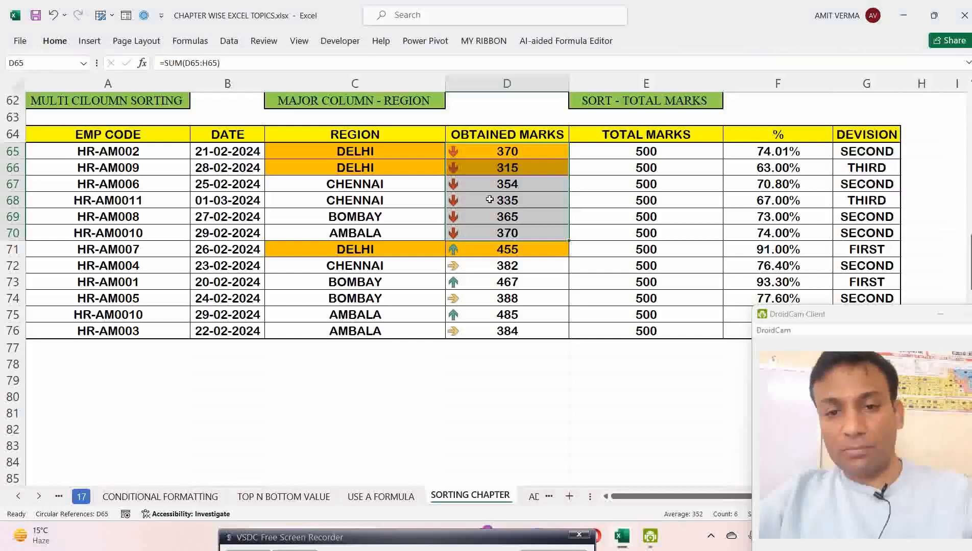
double_click(489, 200)
key("Escape")
Open the custom sort settings from cell C67 and set the first level to DATE on Cell Values, Oldest to Newest.
left_click(434, 186)
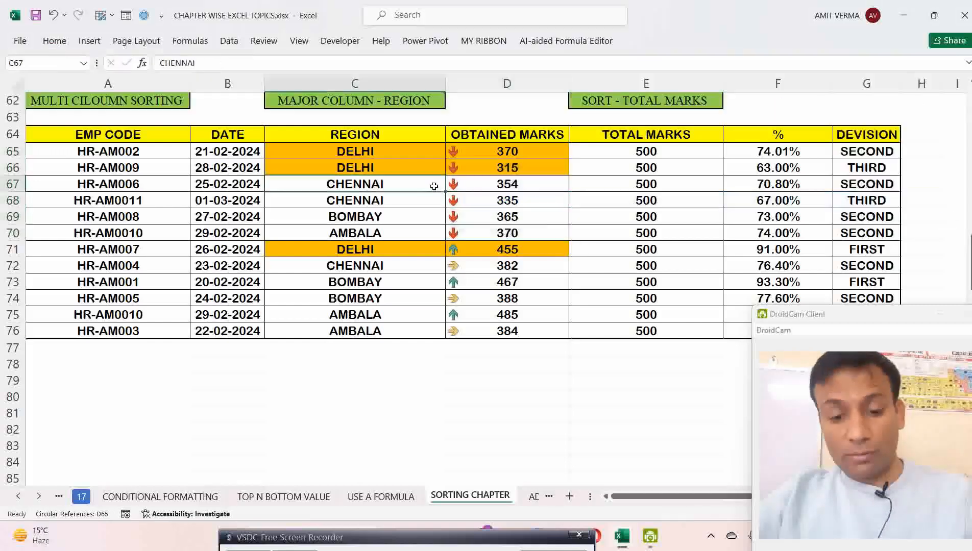
key("alt+h")
key("s")
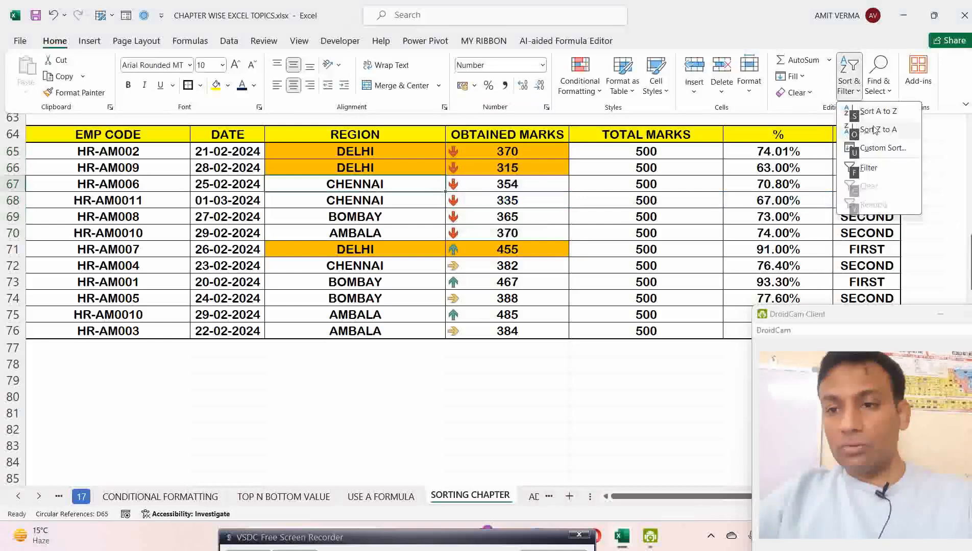
key("u")
left_click_drag(483, 188, 568, 298)
left_click(467, 351)
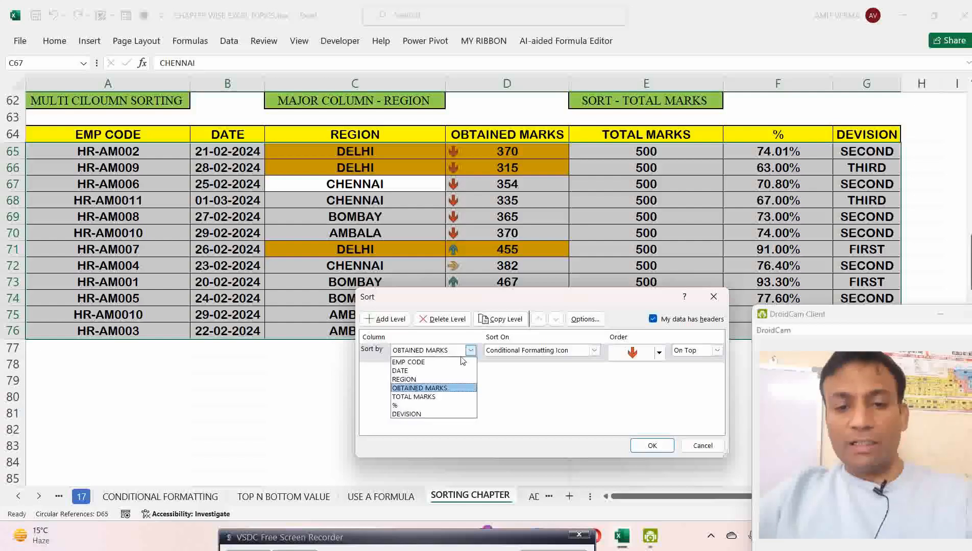
left_click(421, 371)
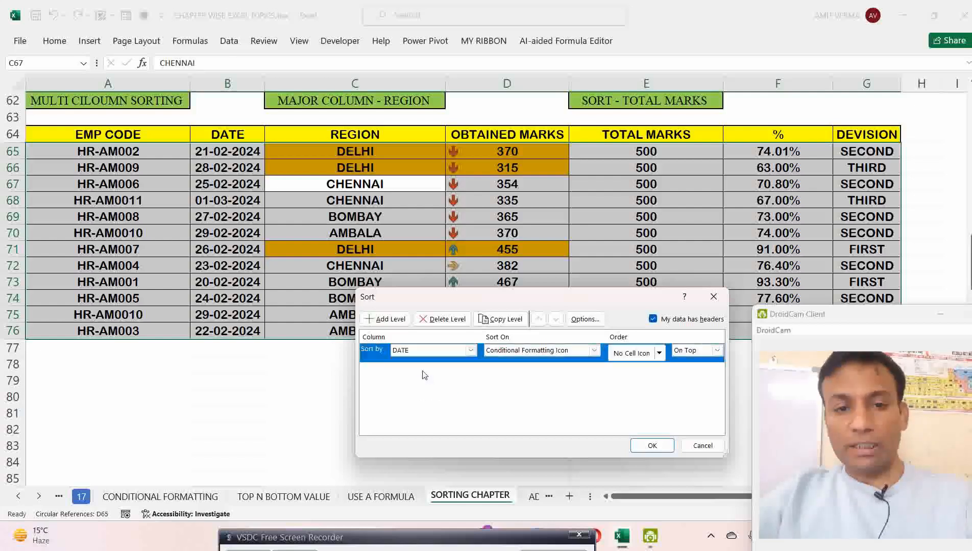
left_click(593, 350)
left_click(571, 366)
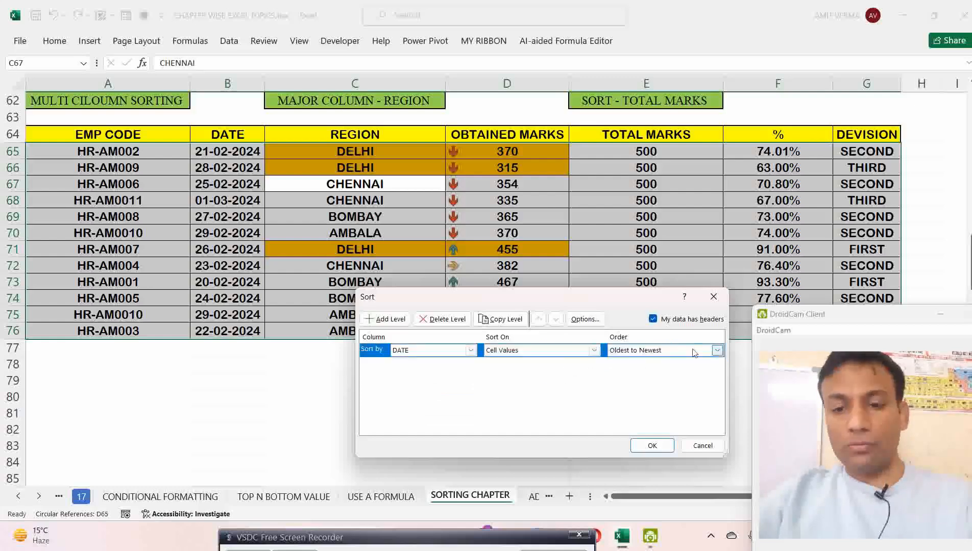
Add an OBTAINED MARKS level on Conditional Formatting Icon with the green up arrow On Top, and apply the sort.
left_click(387, 319)
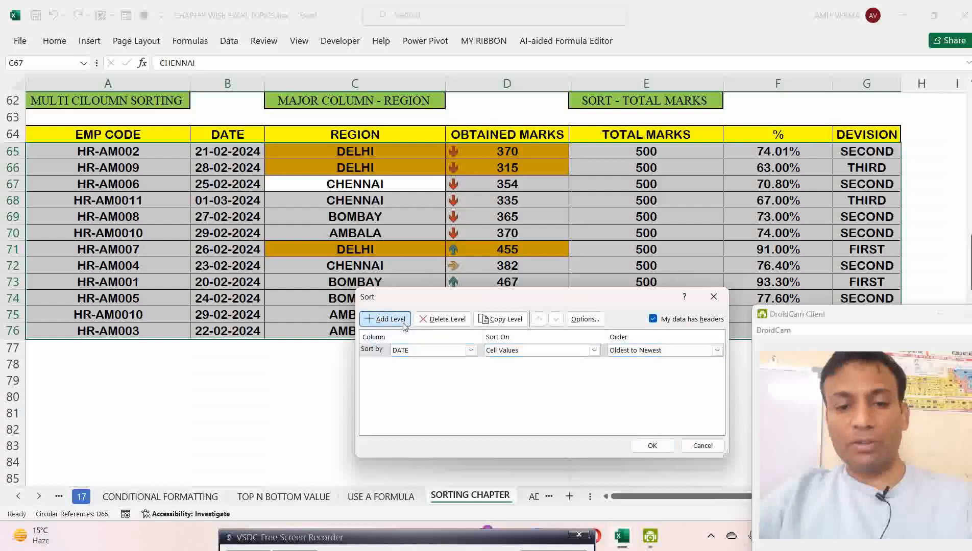
left_click(471, 364)
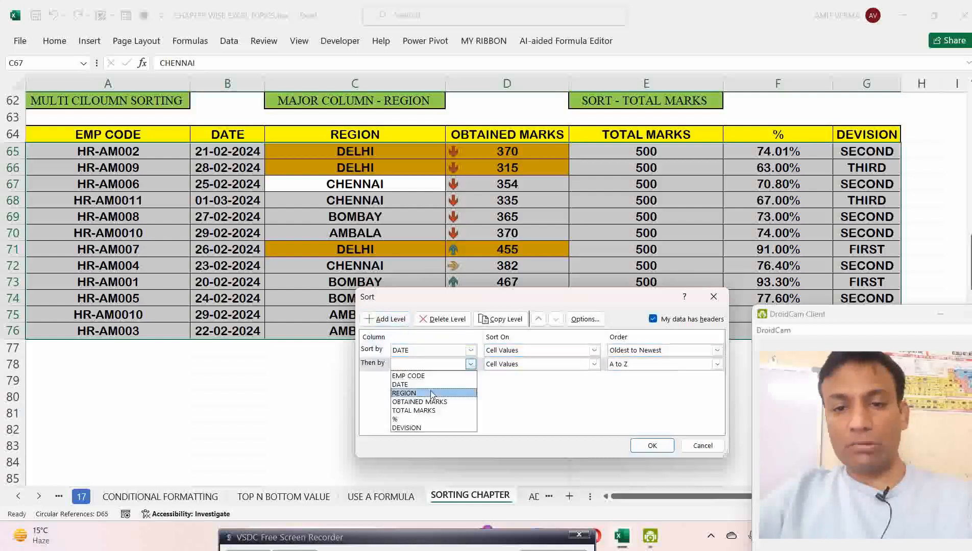
left_click(425, 402)
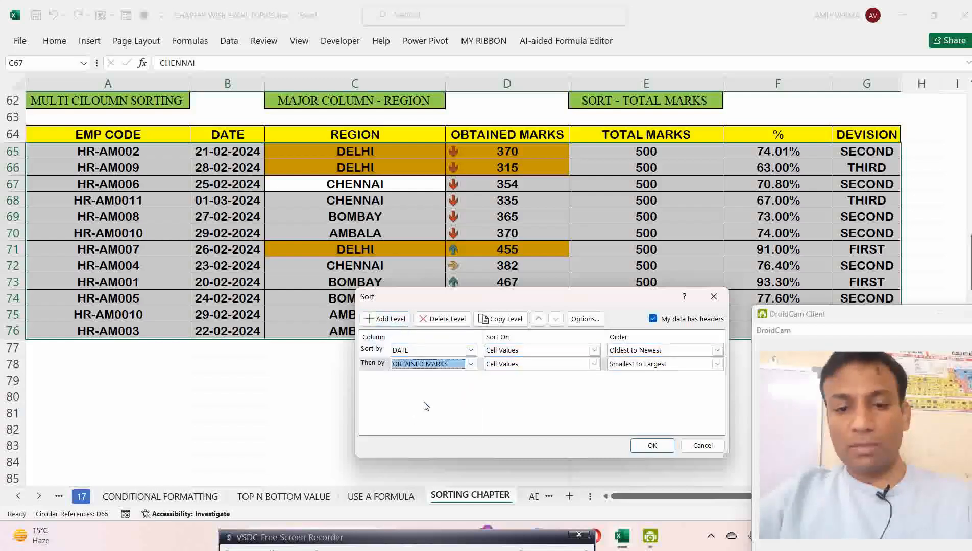
left_click(594, 364)
left_click(570, 403)
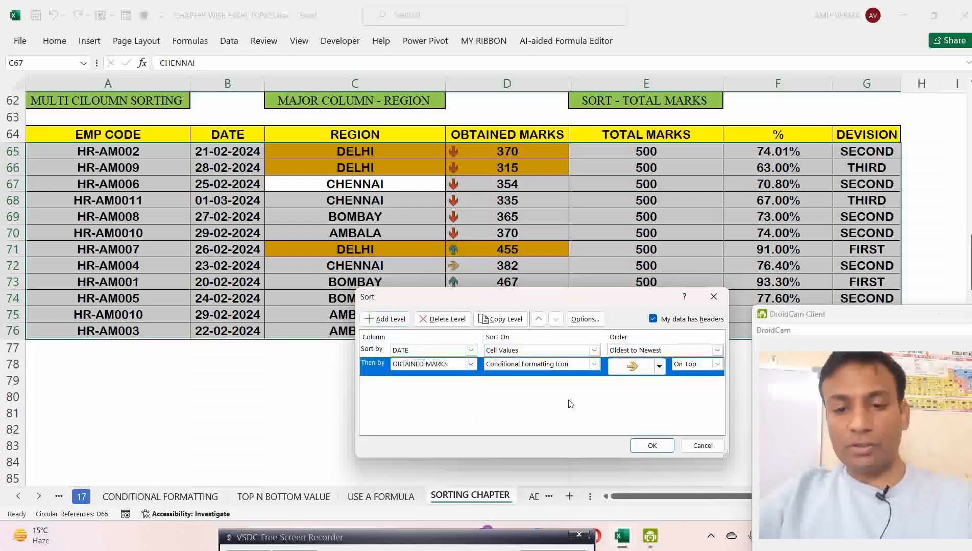
left_click(659, 367)
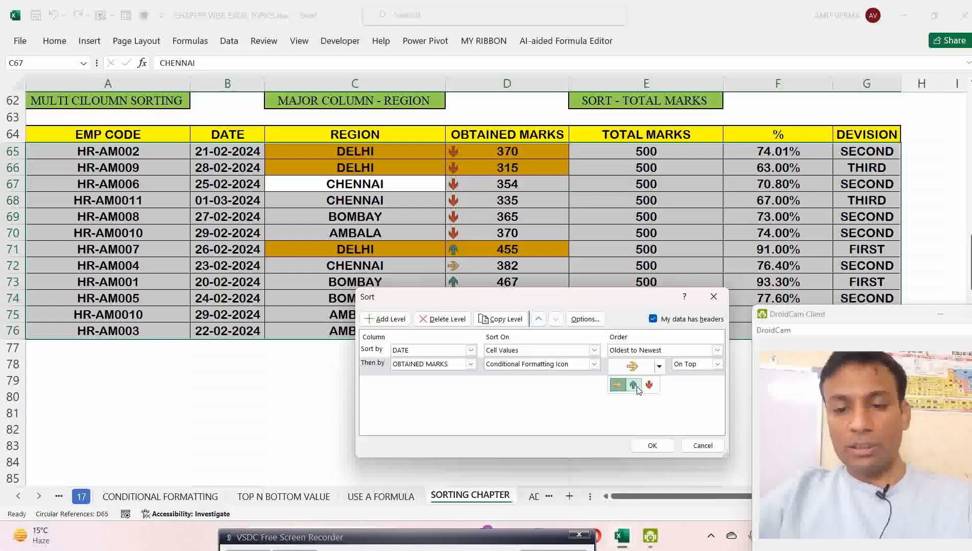
left_click(637, 388)
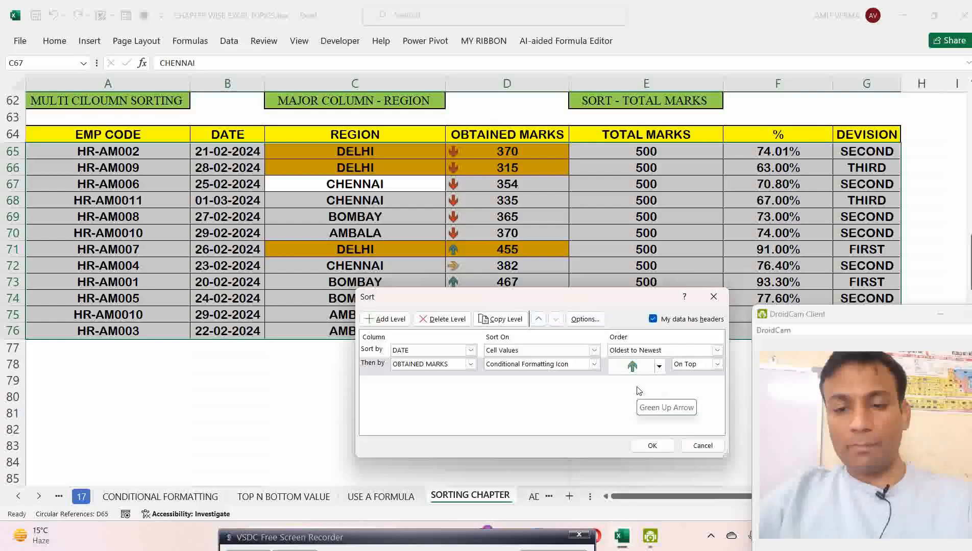
left_click(651, 446)
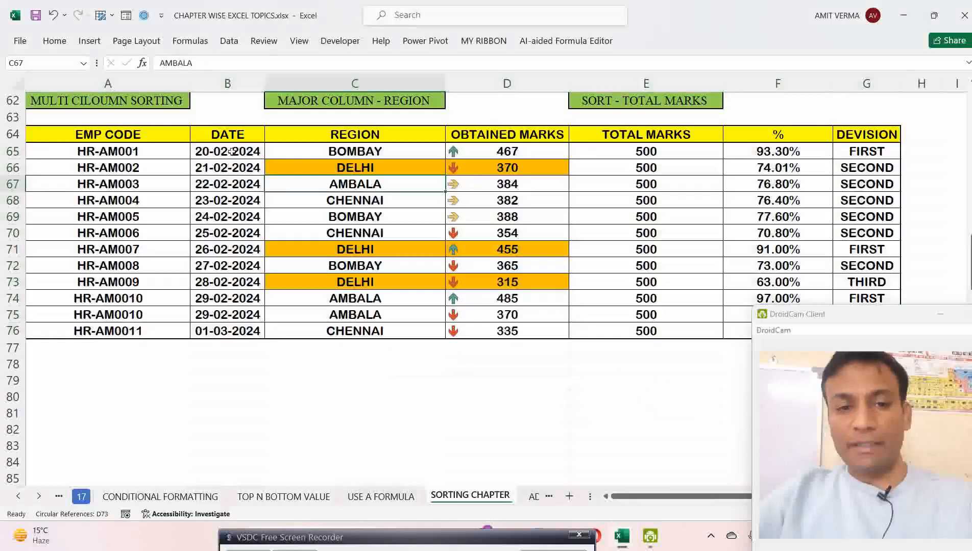
Examine the sorted dates in B65:B76 and the arrow icon order in the OBTAINED MARKS column.
left_click_drag(231, 151, 226, 331)
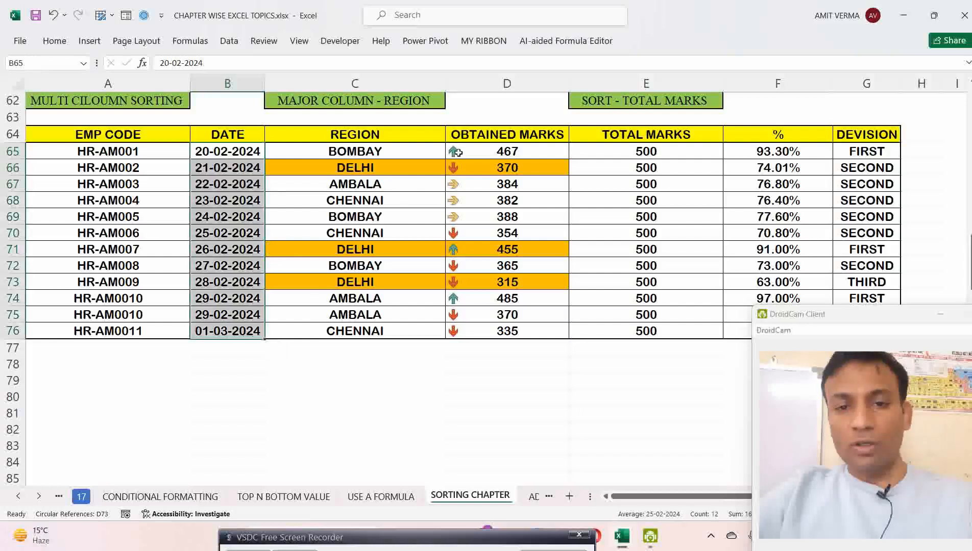
left_click(234, 156)
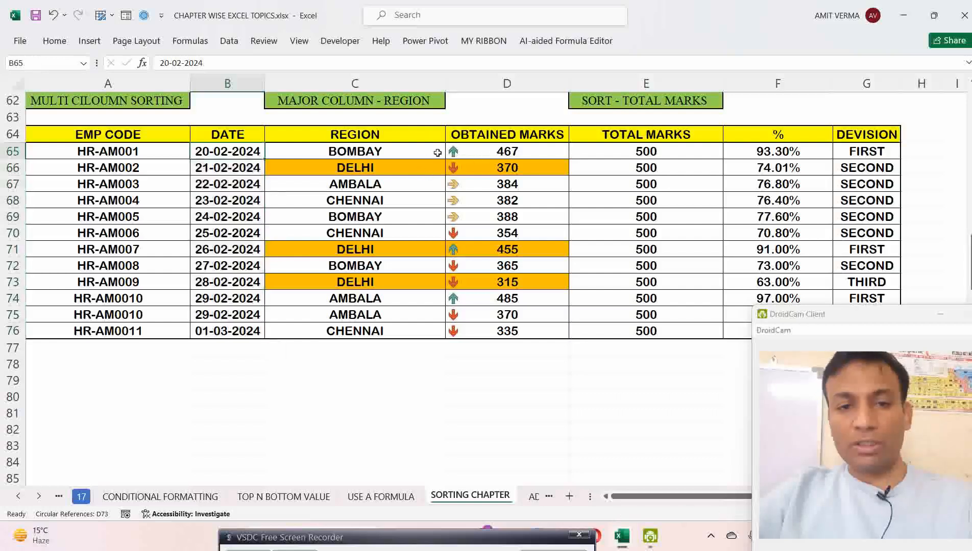
left_click(472, 154)
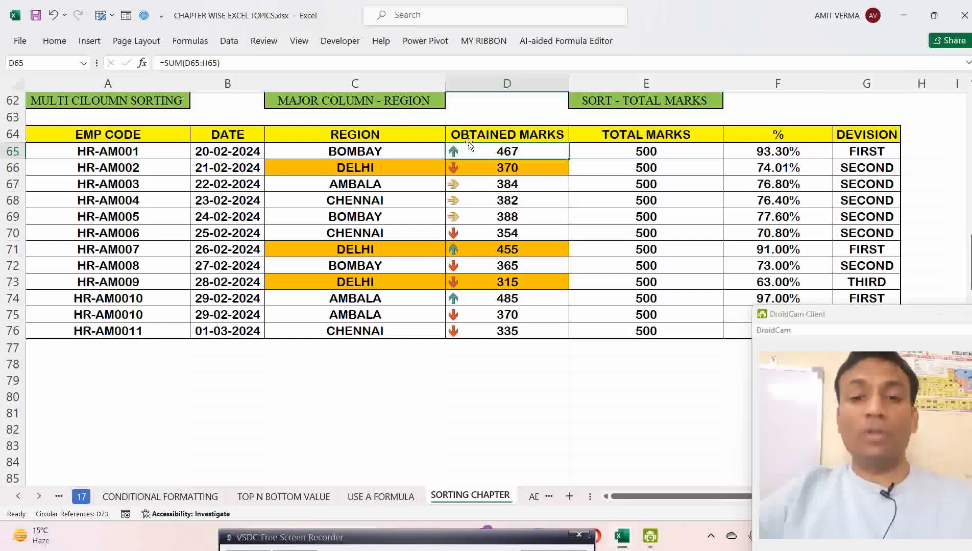
Look through the product sales table that starts at row 91 and its sorting task in row 89.
scroll(469, 145, "down", 8)
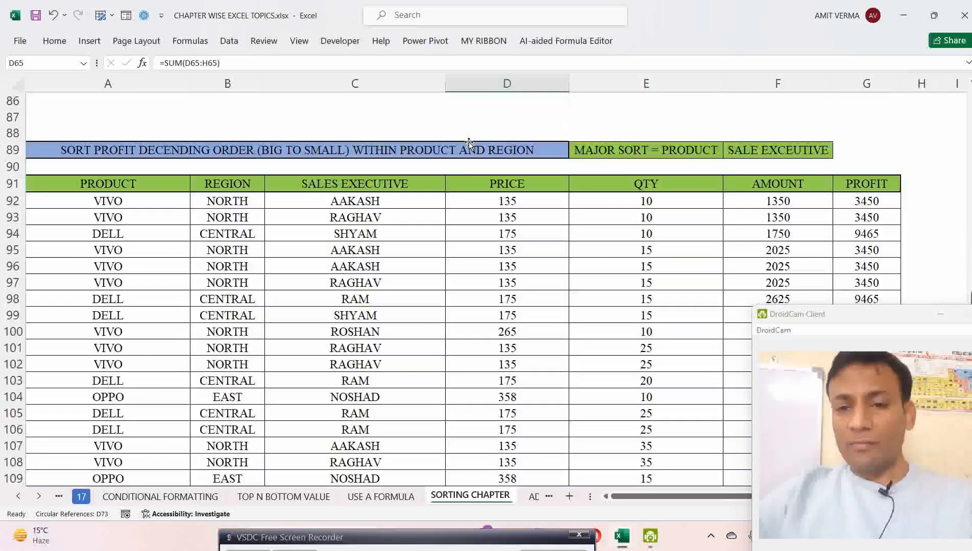
scroll(478, 171, "down", 1, "ctrl")
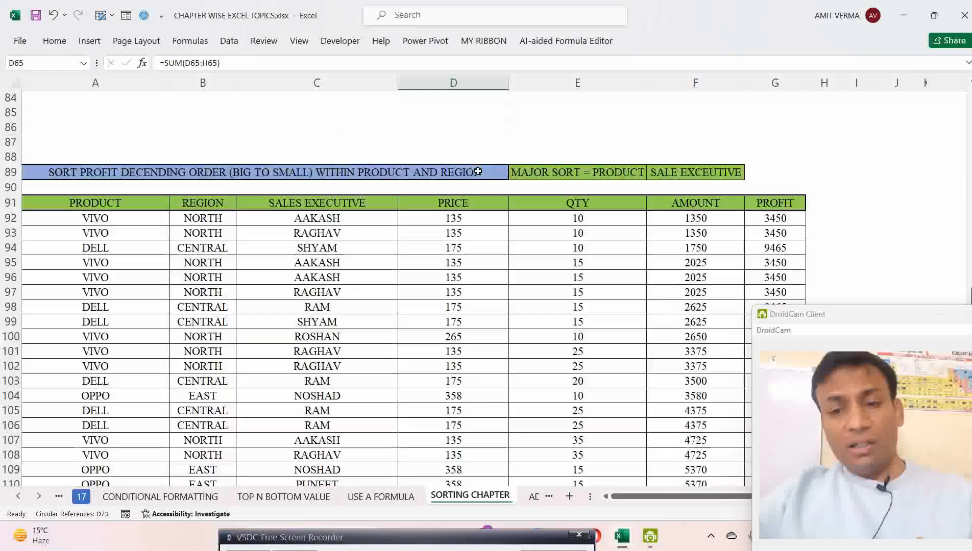
scroll(477, 171, "down", 1)
scroll(480, 171, "down", 5)
scroll(480, 171, "down", 15)
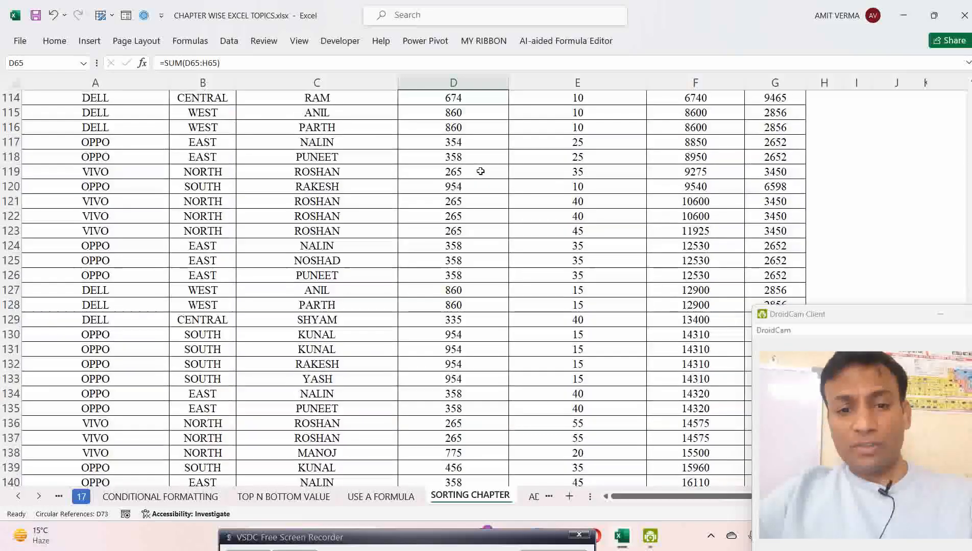
scroll(480, 171, "up", 16)
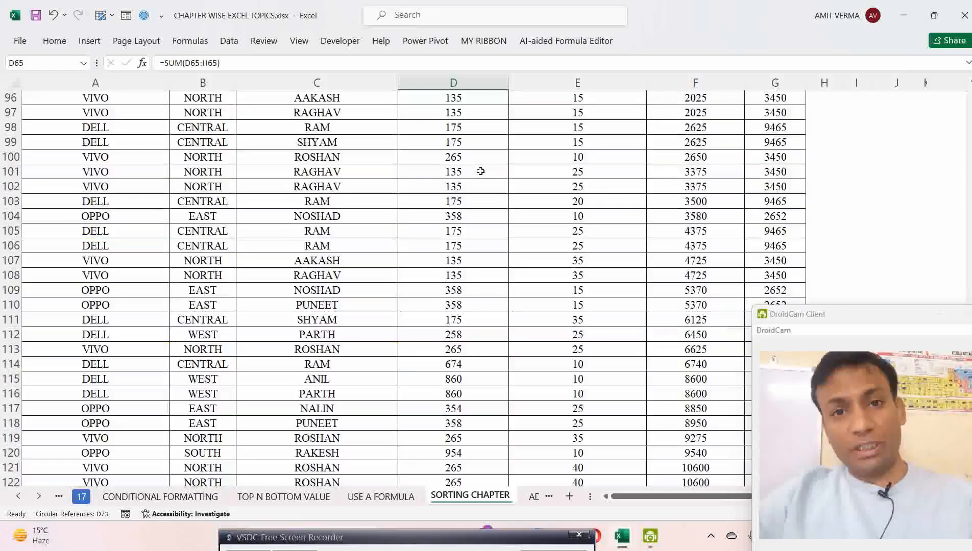
scroll(480, 172, "up", 14)
scroll(480, 171, "down", 14)
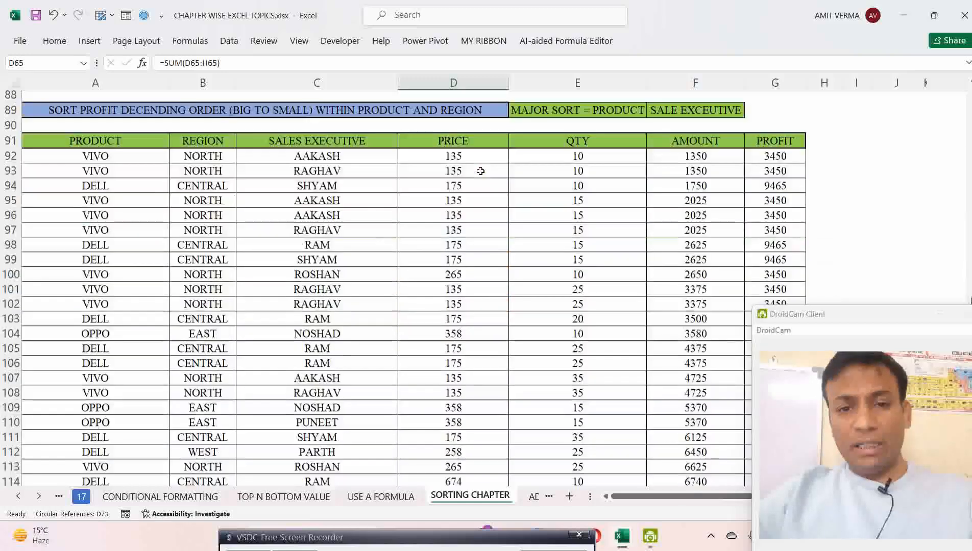
scroll(480, 171, "up", 2)
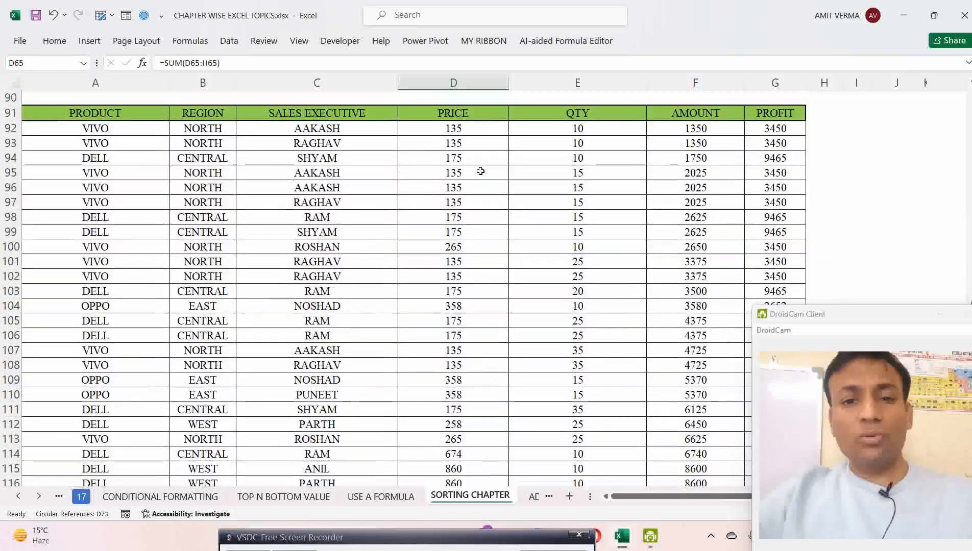
scroll(480, 171, "up", 2)
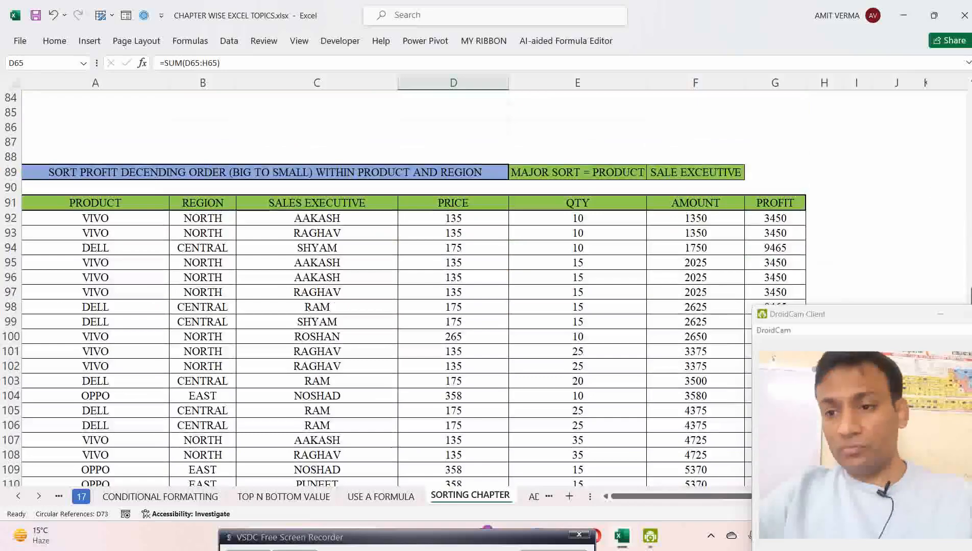
left_click_drag(969, 295, 969, 298)
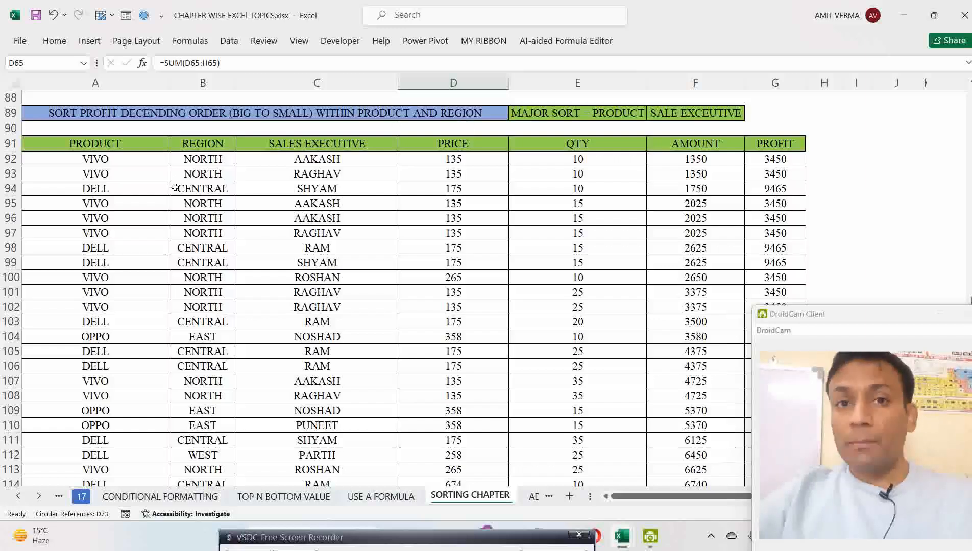
Review the PRODUCT, REGION and PROFIT columns and the sort criteria in E89 and F89, then select cell C95 in the table.
left_click_drag(114, 146, 115, 253)
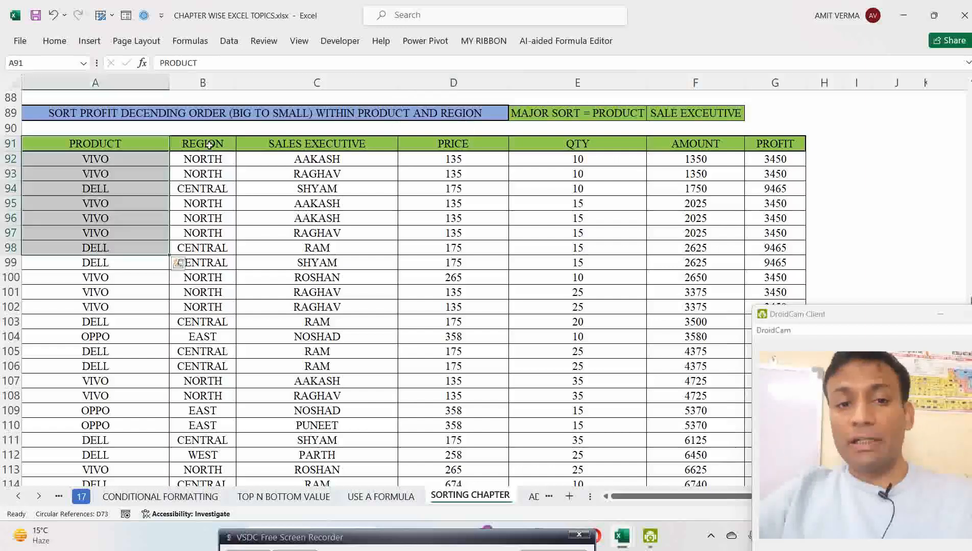
left_click_drag(203, 146, 209, 250)
left_click_drag(779, 144, 781, 274)
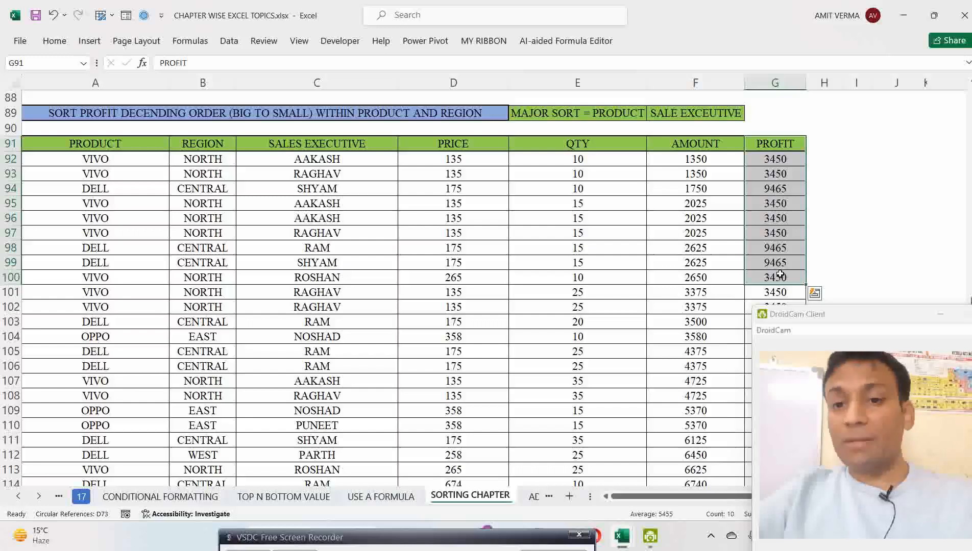
left_click(625, 113)
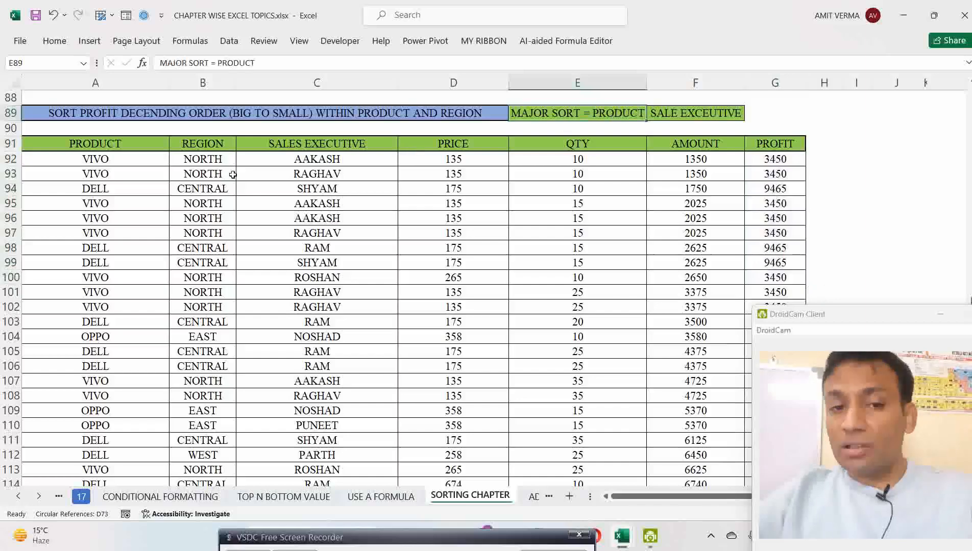
left_click(683, 113)
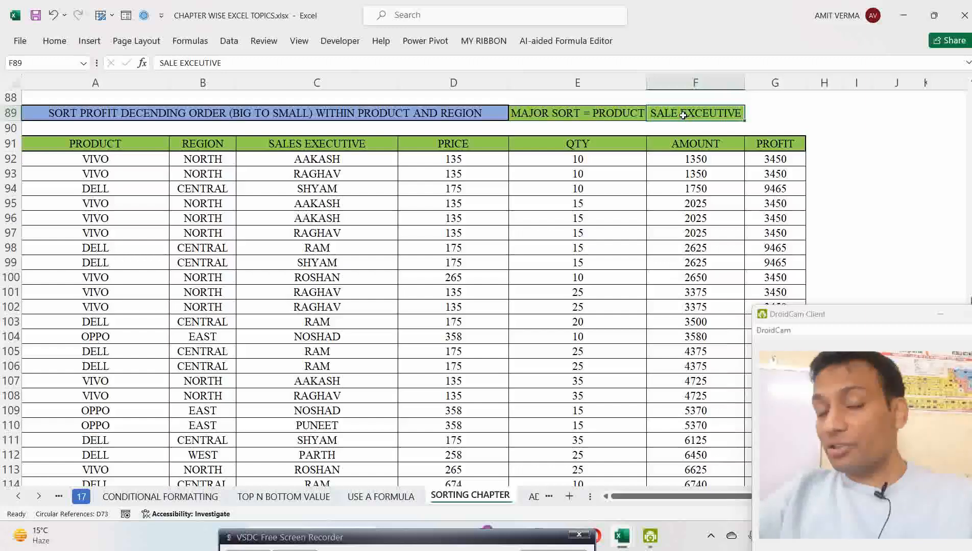
left_click(280, 199)
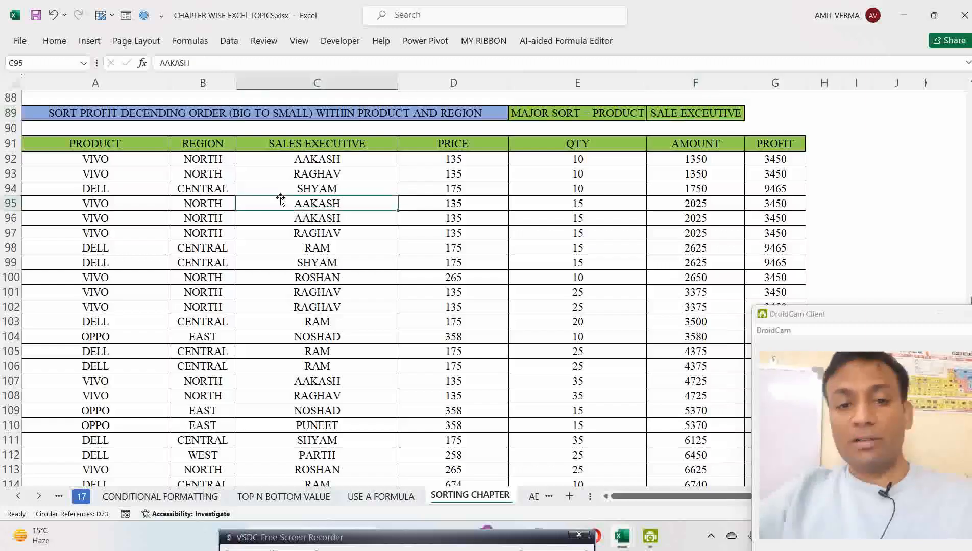
key("alt+h")
key("s")
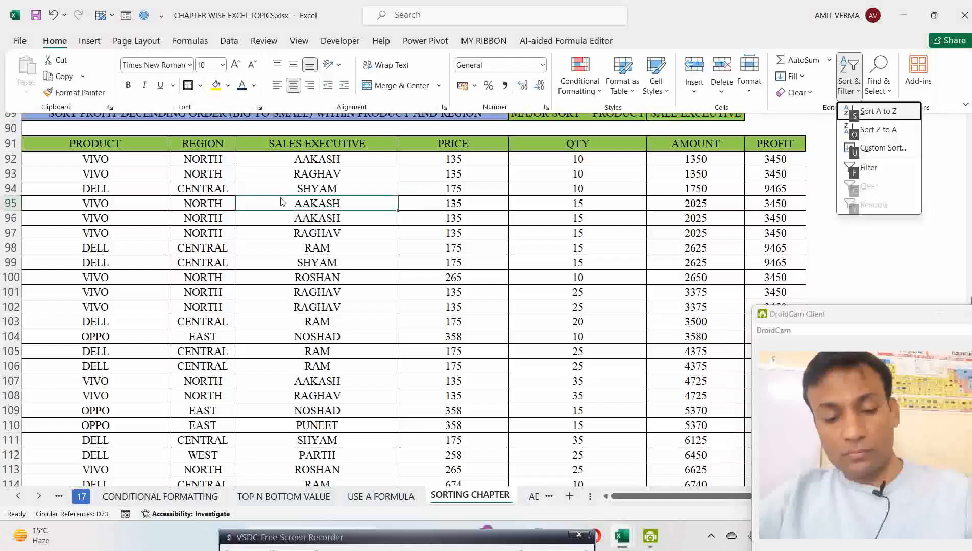
key("u")
left_click_drag(465, 306, 519, 210)
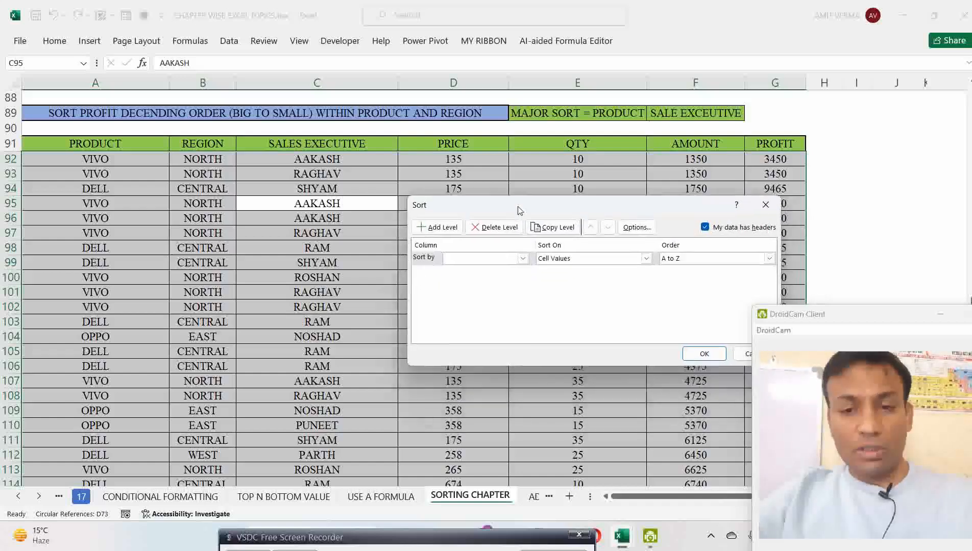
key("Escape")
Open the custom sort settings for the product sales table and set the first level to PRODUCT on Cell Values, A to Z.
key("alt")
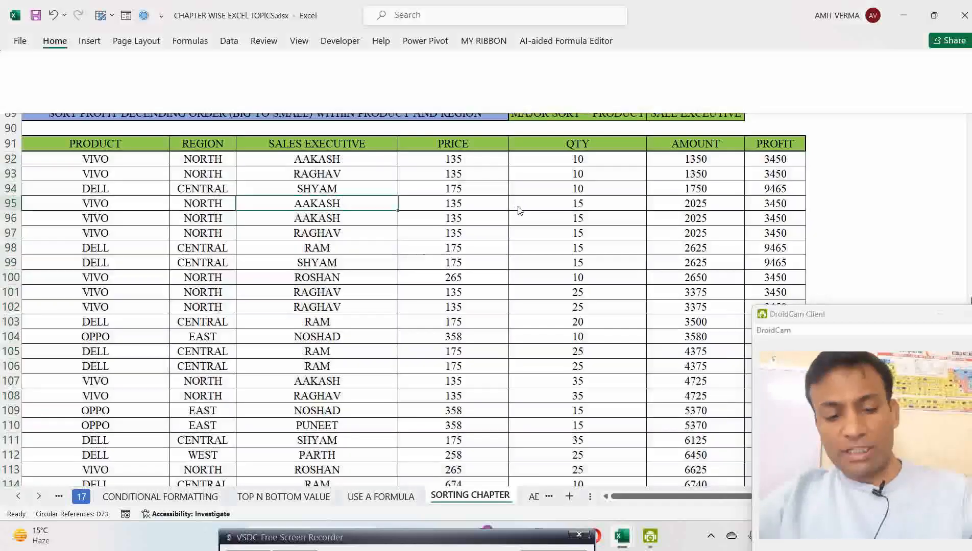
key("h")
key("s")
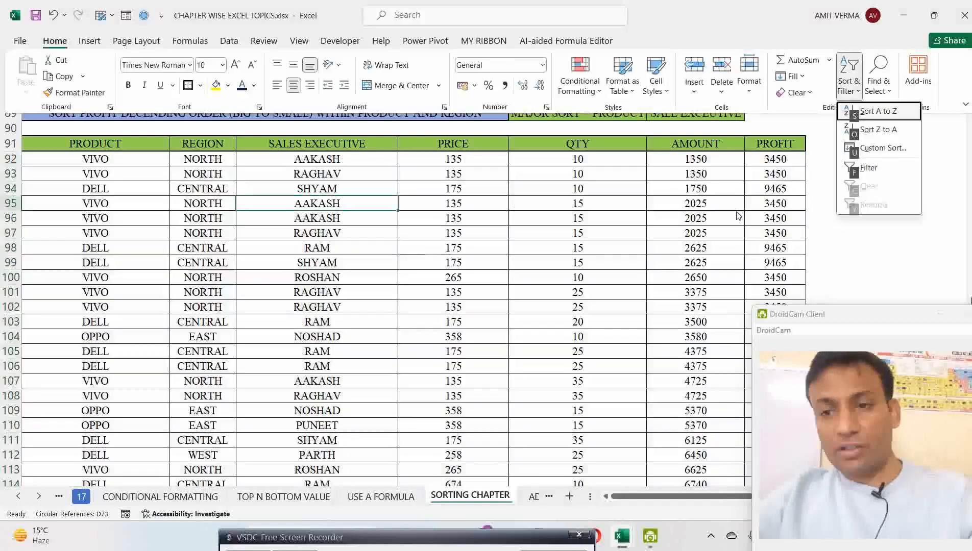
left_click(882, 148)
mouse_move(533, 206)
left_mouse_down()
mouse_move(517, 210)
mouse_move(534, 212)
left_mouse_up()
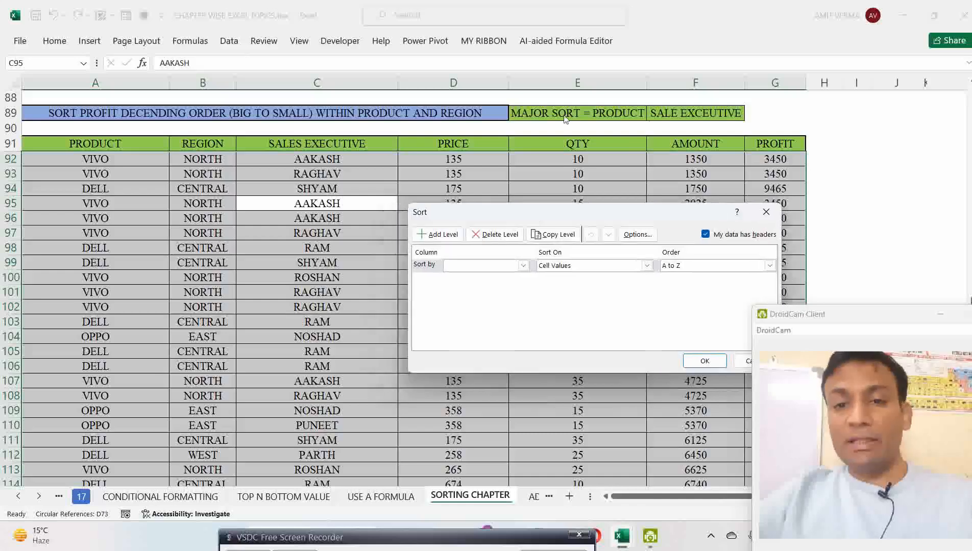
left_click(523, 266)
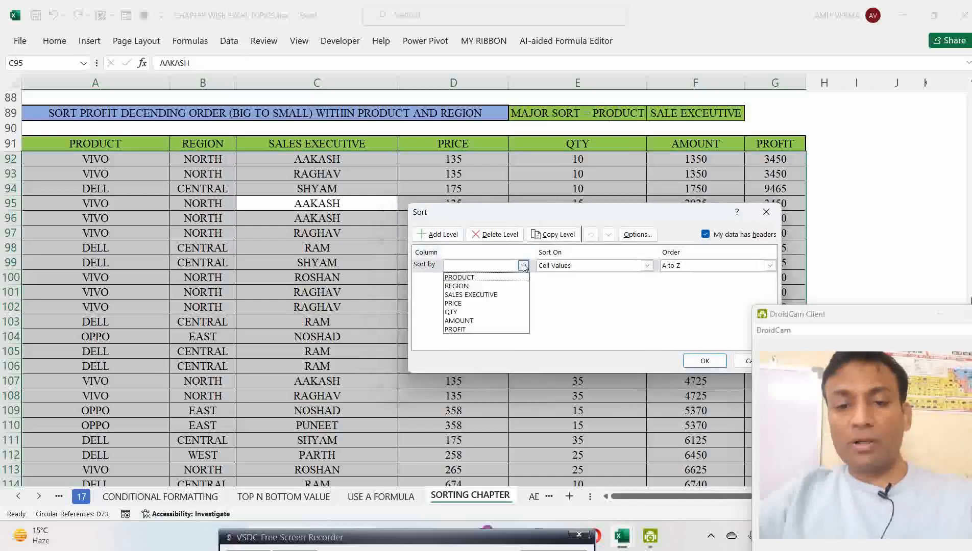
left_click(498, 279)
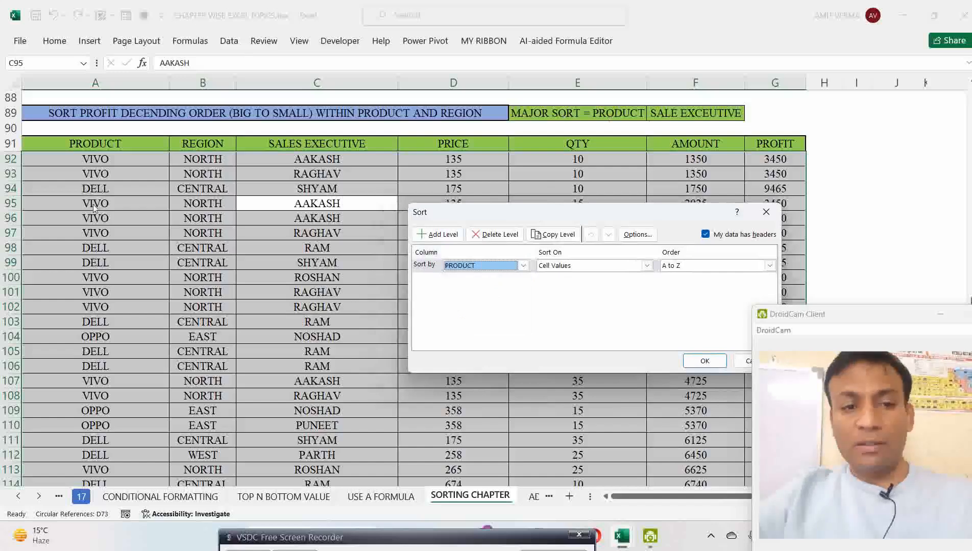
Switch the PRODUCT level's order to Z to A and back to A to Z.
left_click(703, 269)
left_click(690, 284)
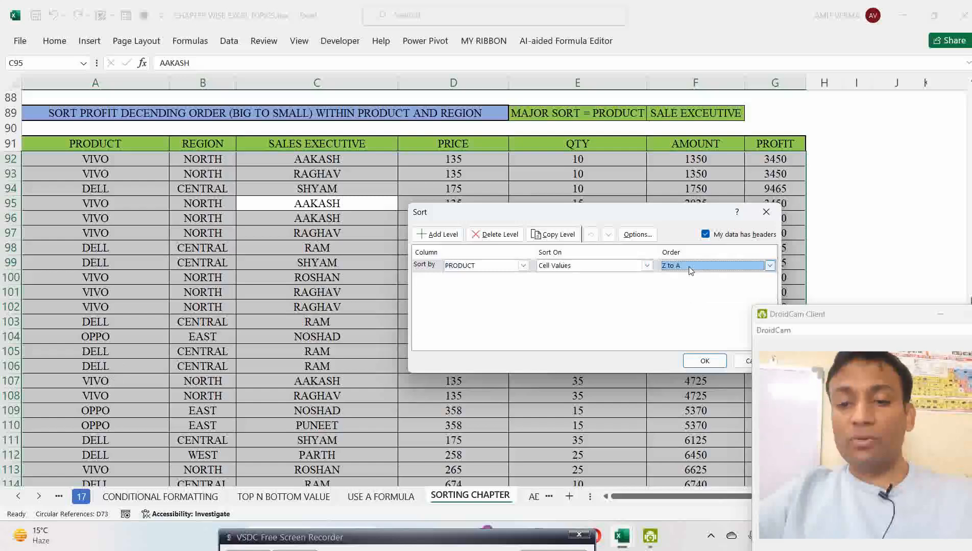
left_click(690, 270)
left_click(682, 276)
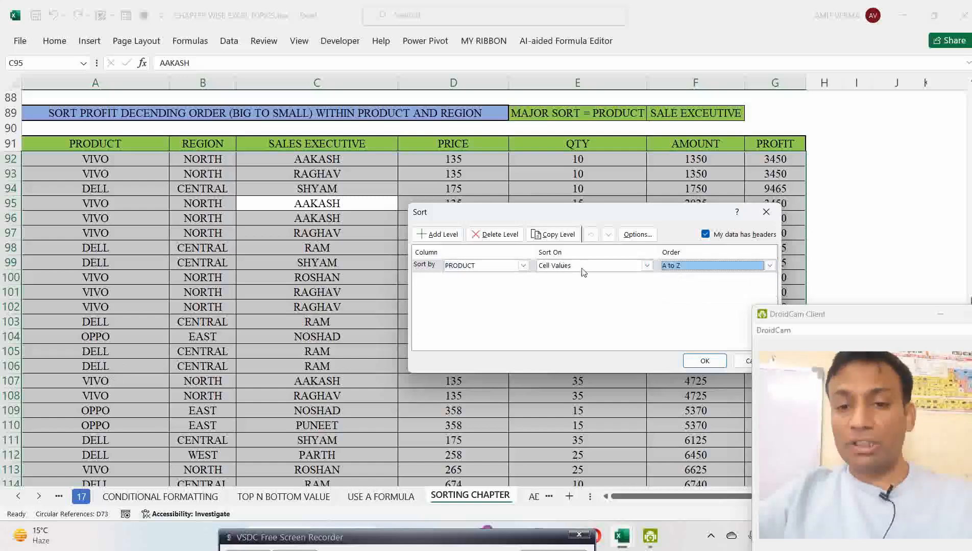
Add a second sort level on SALES EXECUTIVE by Cell Values, A to Z.
left_click(444, 237)
left_click(523, 280)
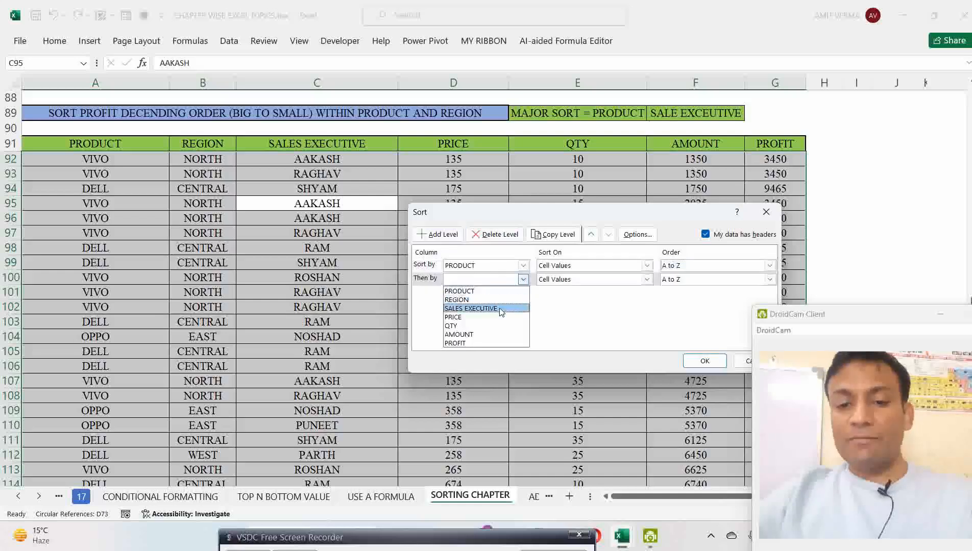
left_click(499, 307)
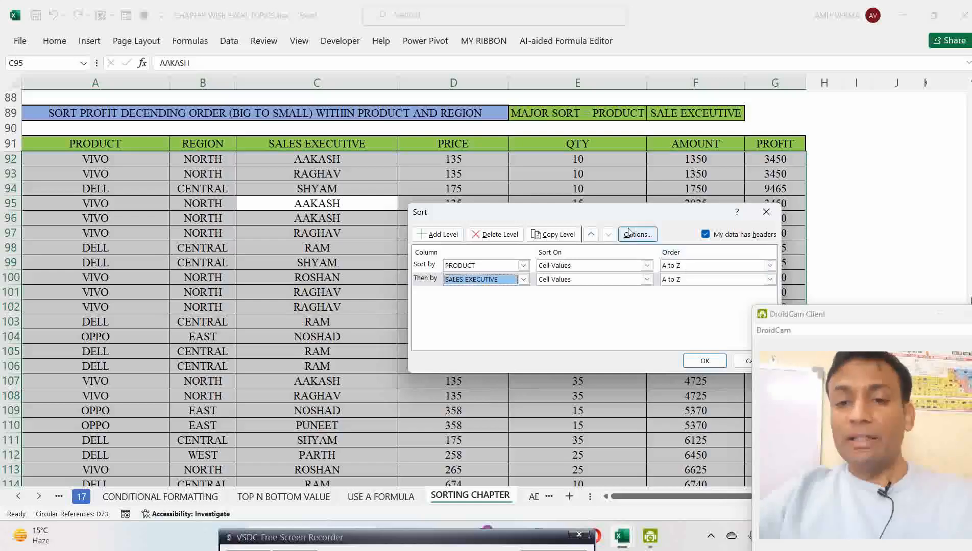
left_click_drag(622, 218, 616, 228)
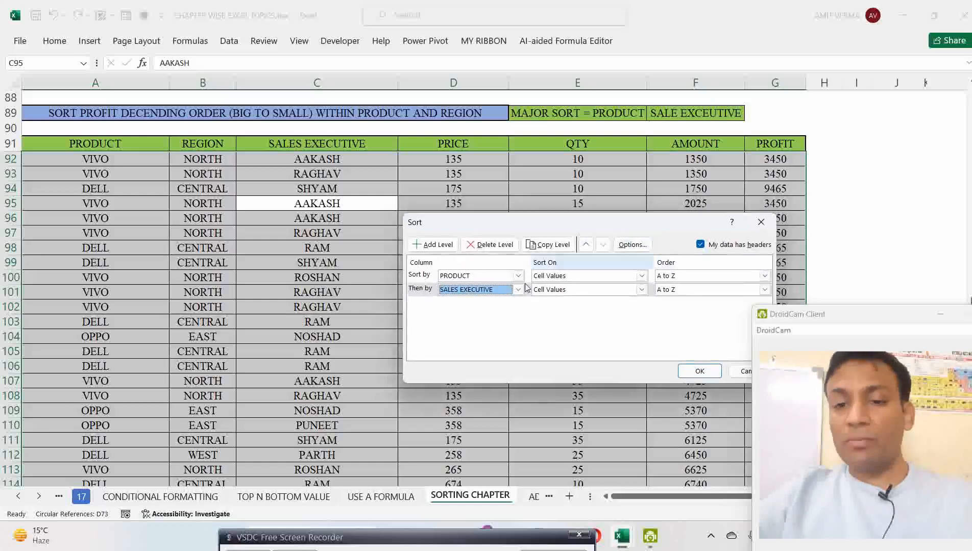
Add a third sort level on PROFIT by Cell Values, Largest to Smallest, and apply the sort to the table.
left_click(446, 244)
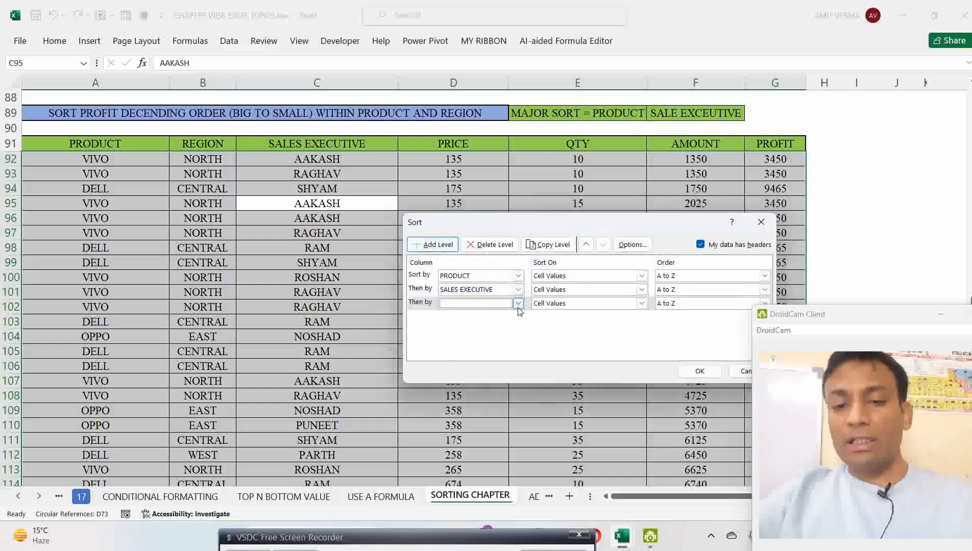
left_click(518, 304)
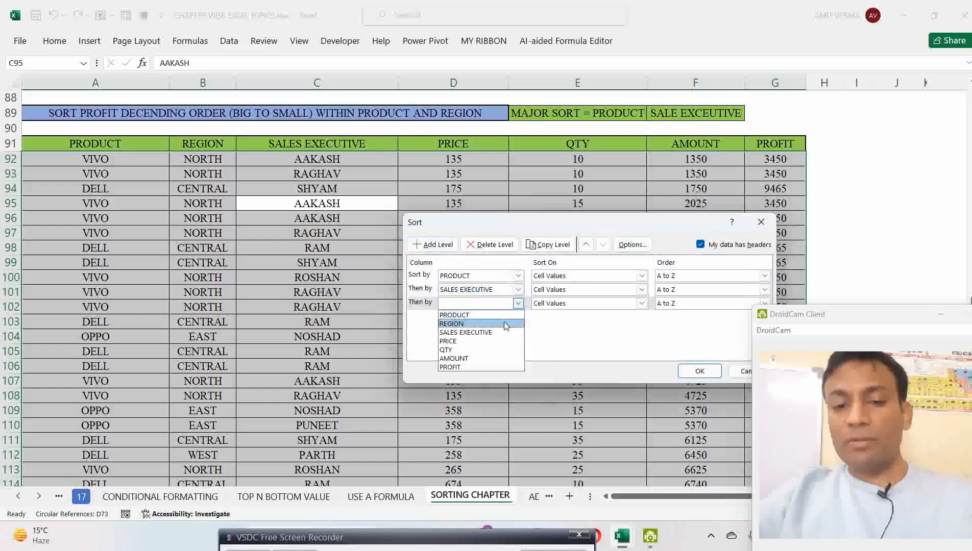
left_click(477, 367)
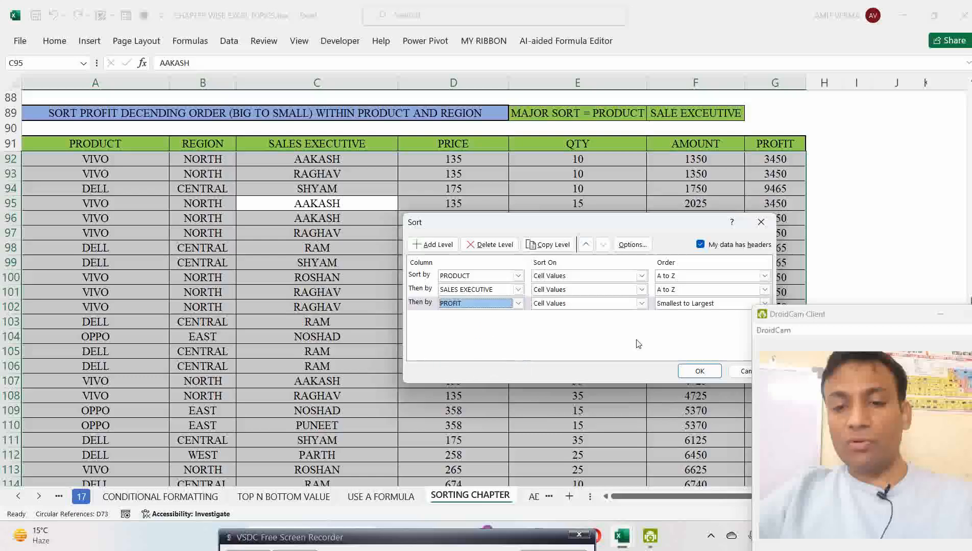
left_click(714, 306)
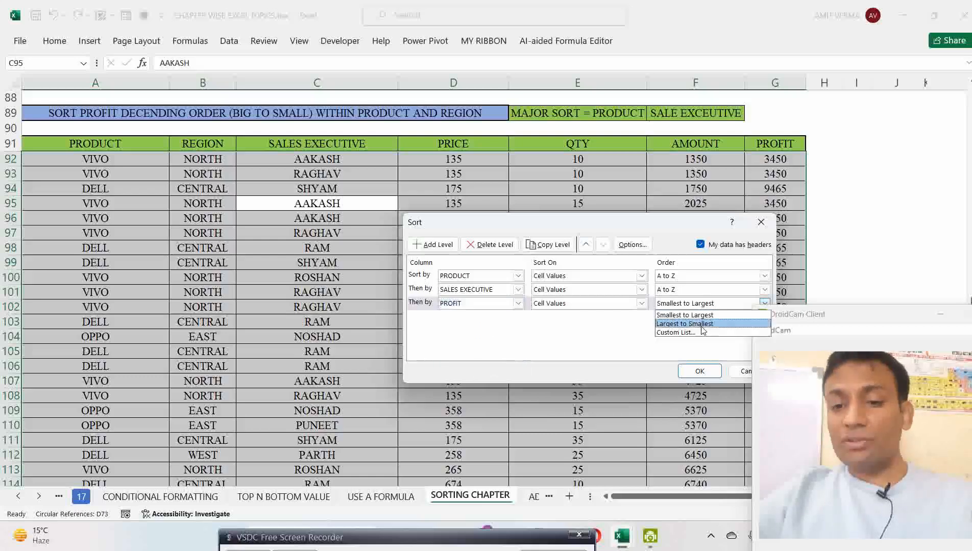
left_click(702, 325)
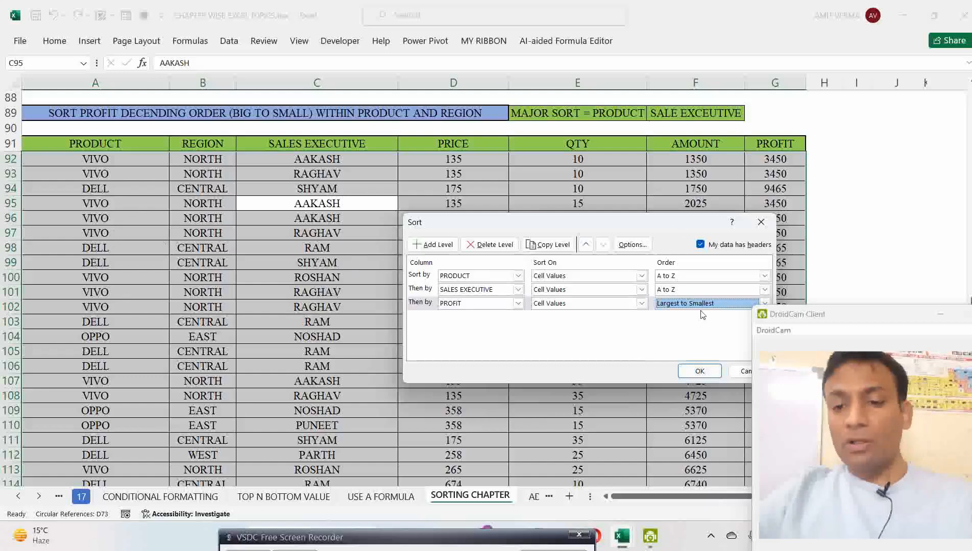
left_click(700, 371)
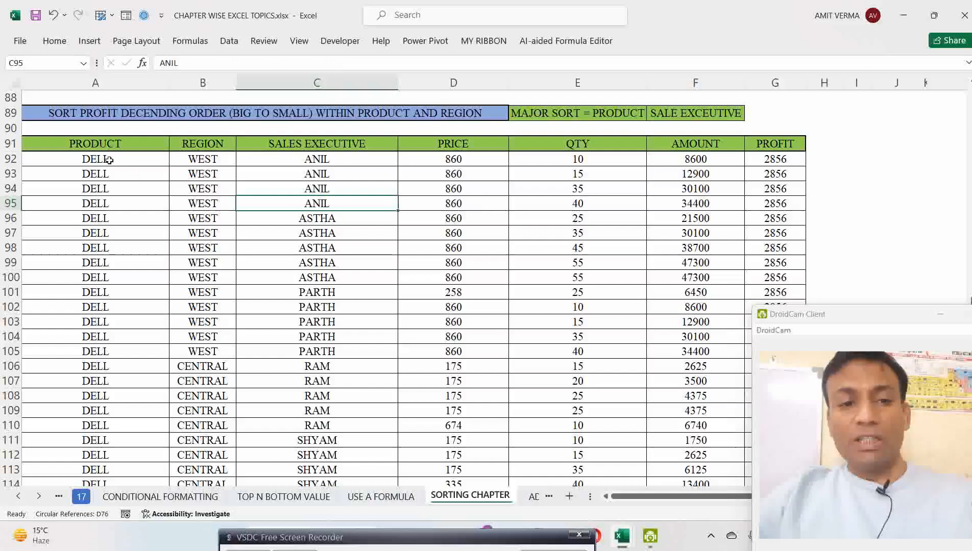
Check the sorted order in the PRODUCT, SALES EXECUTIVE and PROFIT columns from row 92 down.
left_click_drag(104, 159, 106, 411)
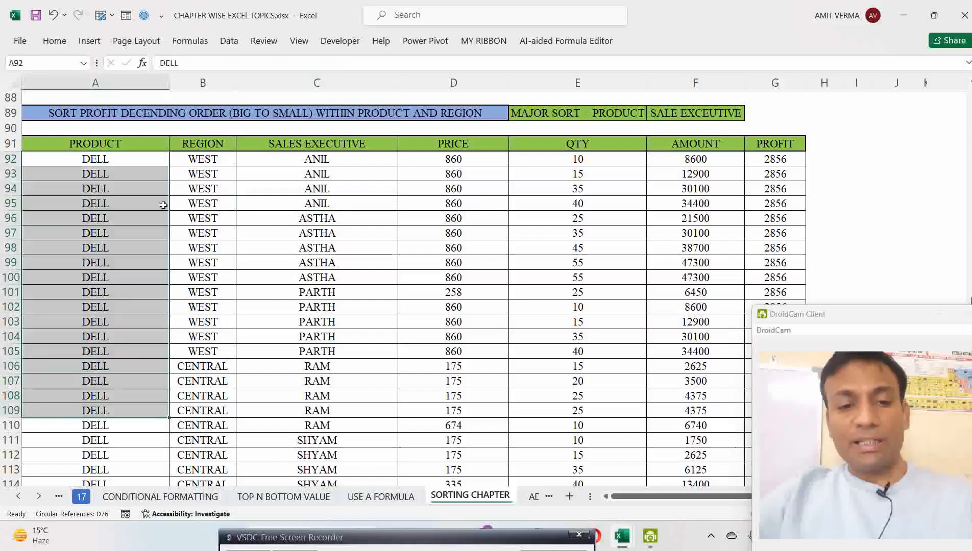
left_click_drag(313, 159, 319, 352)
left_click(333, 223)
left_click(772, 159)
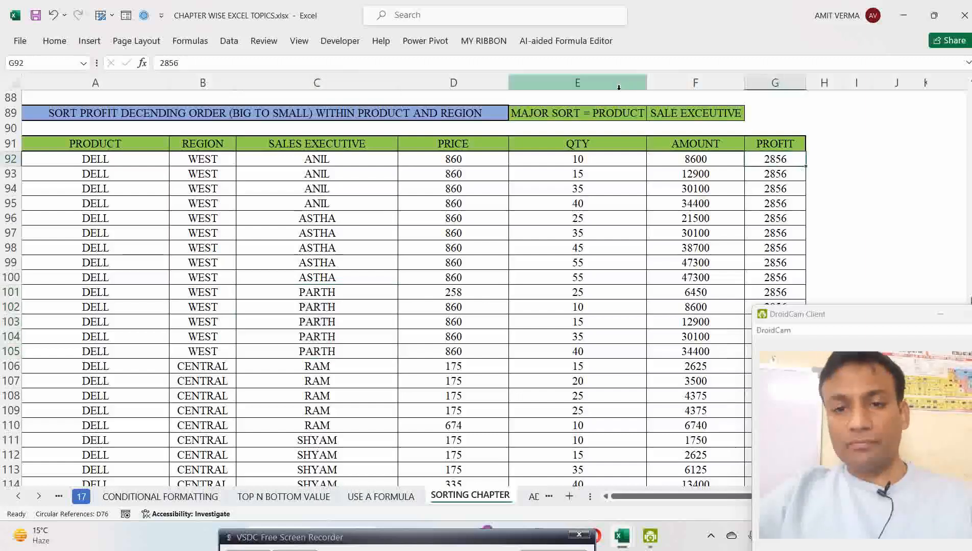
Narrow column E and autofit column G so more of the sorted table fits in view.
left_click_drag(508, 83, 473, 85)
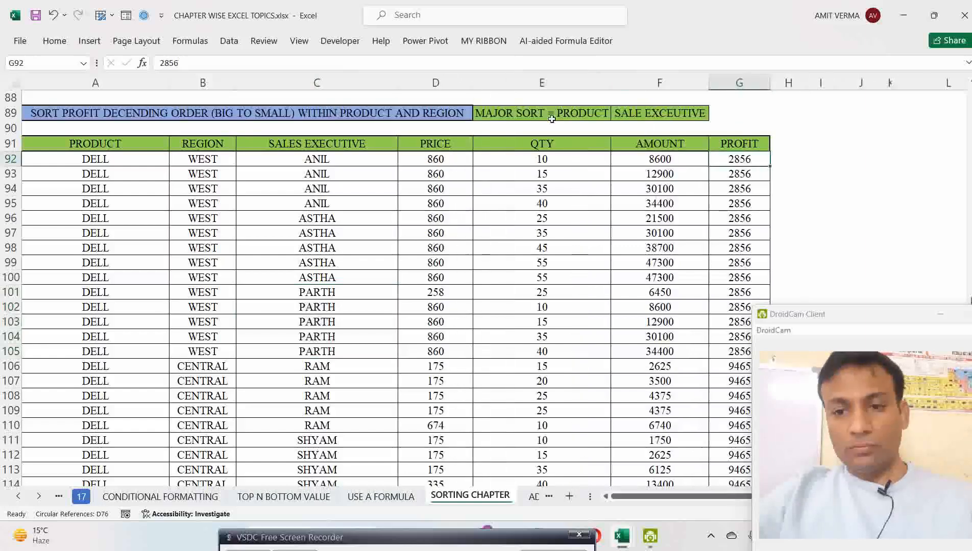
left_click(607, 92)
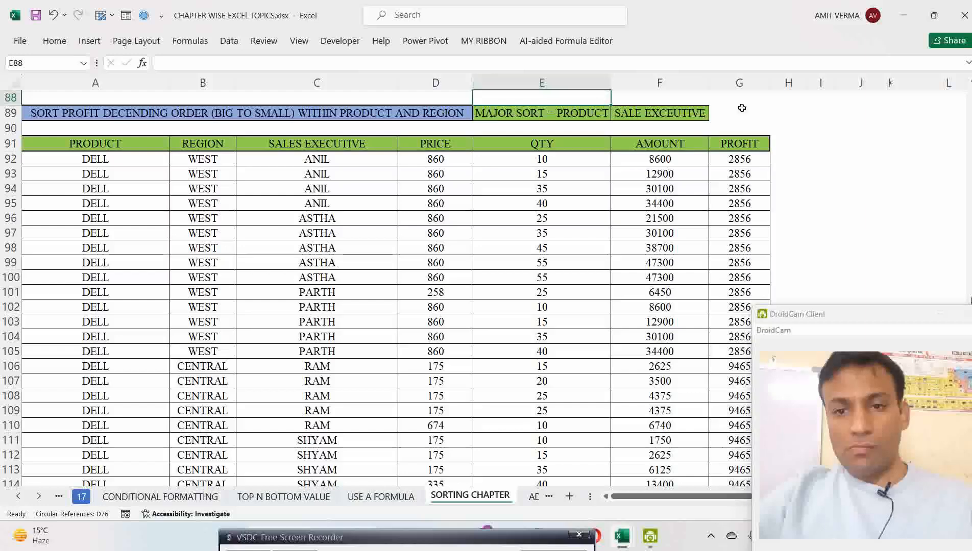
double_click(770, 86)
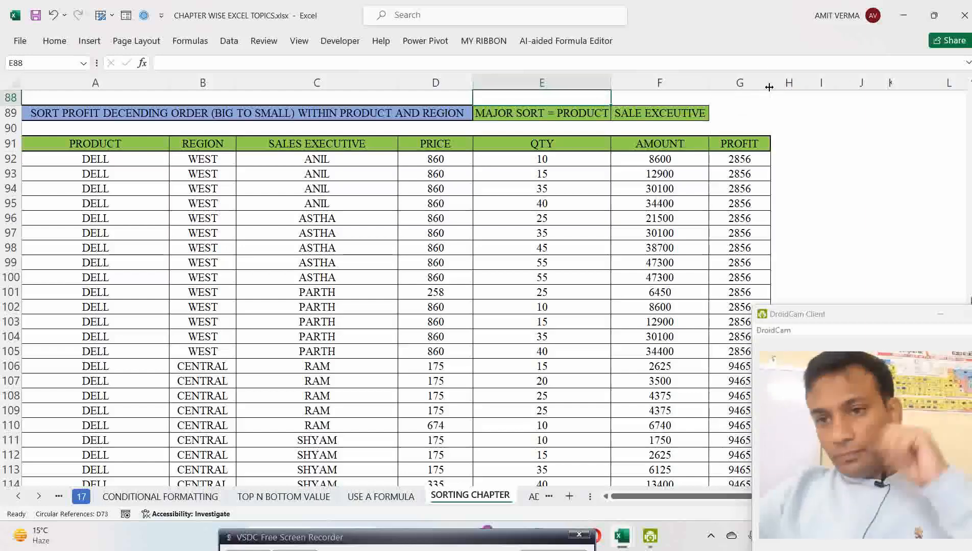
Compare the sorted PRODUCT, SALES EXECUTIVE and PROFIT values in rows 92 to 105.
scroll(500, 195, "down", 2, "ctrl")
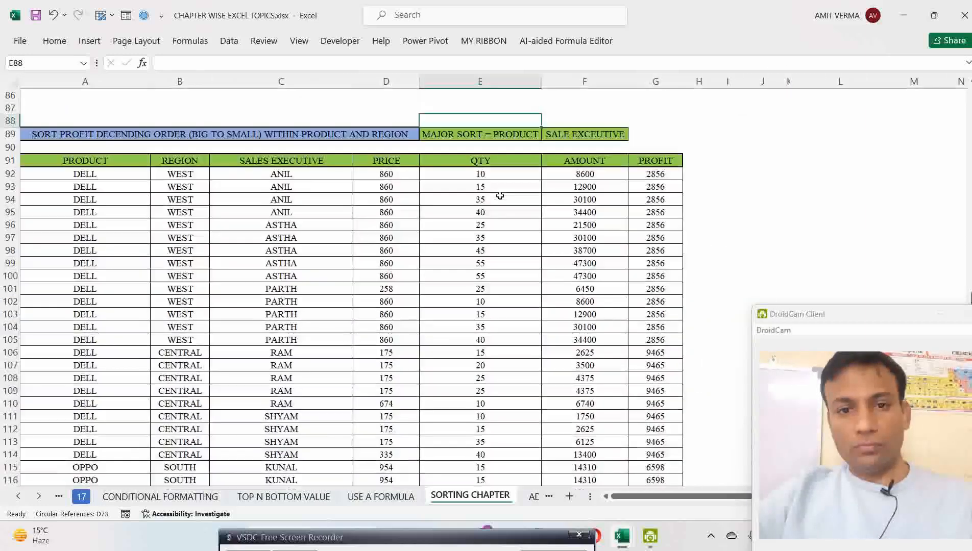
left_click_drag(76, 176, 85, 252)
left_click_drag(271, 176, 281, 340)
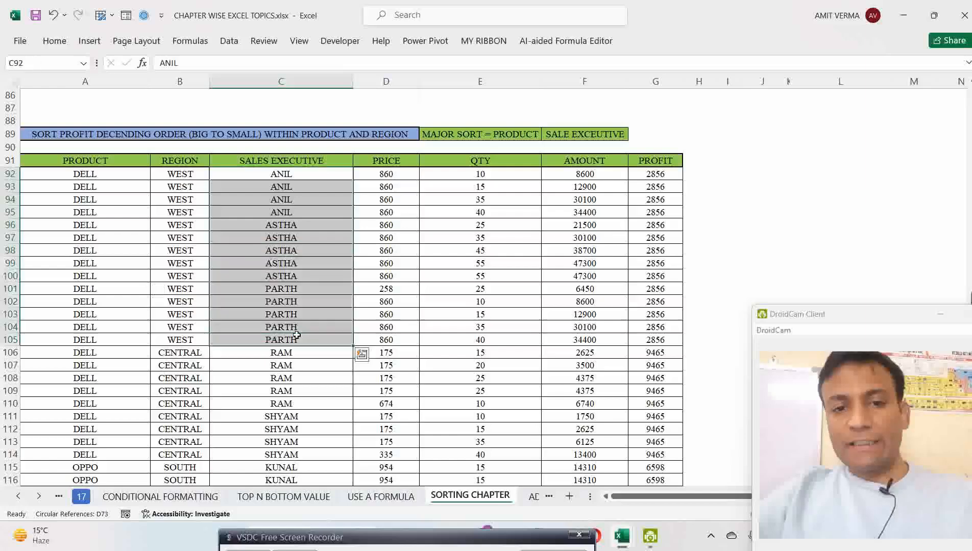
left_click_drag(656, 176, 662, 338)
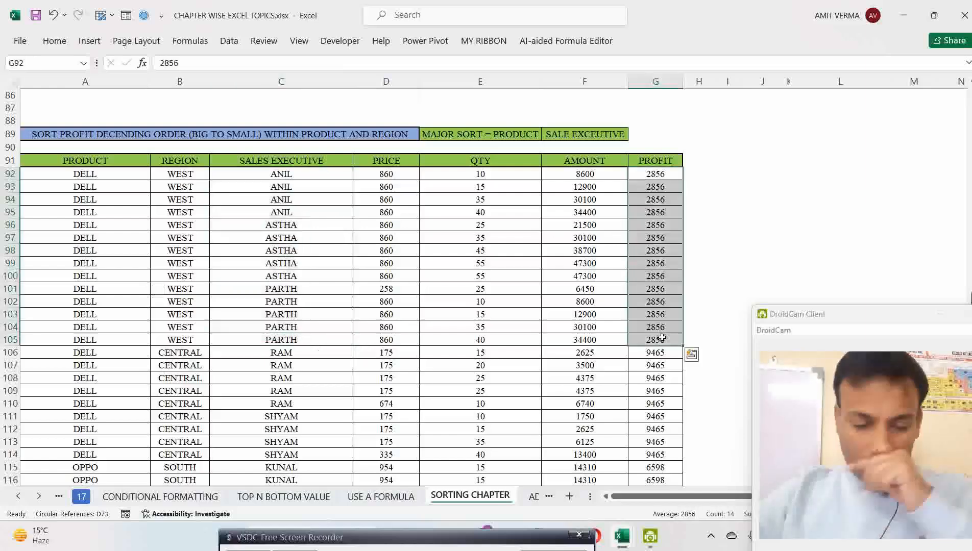
Undo the column width changes and the three-level sort of the product sales table.
key("ctrl+z")
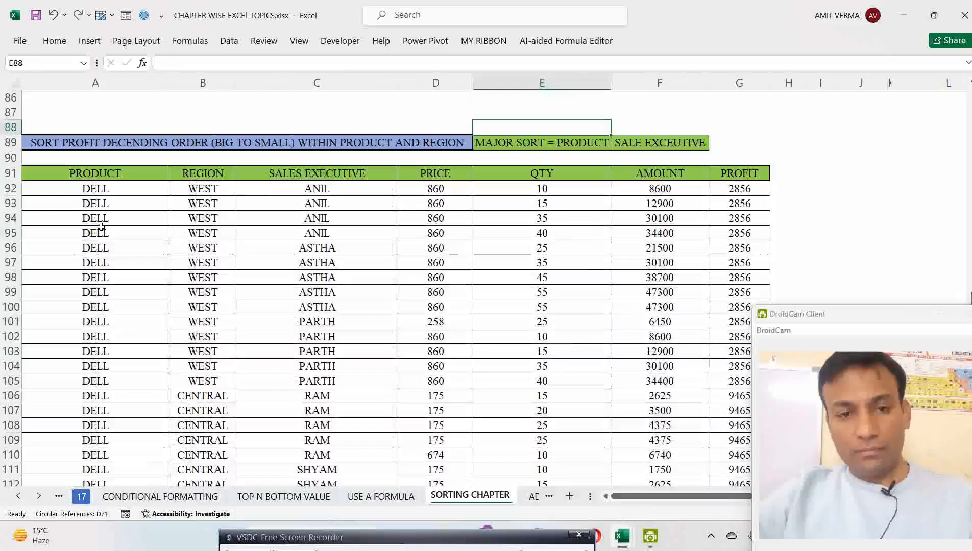
left_click(119, 224)
key("ctrl+z")
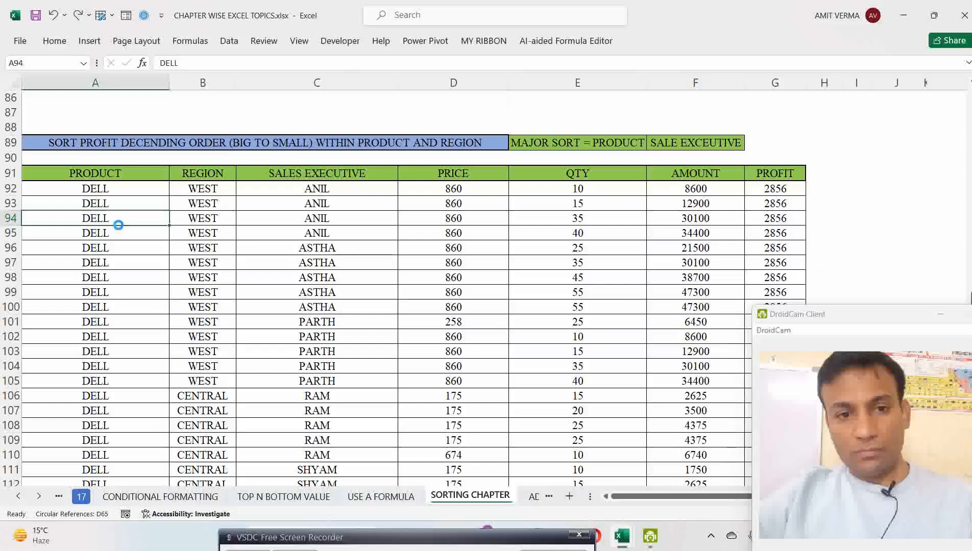
key("ctrl+z")
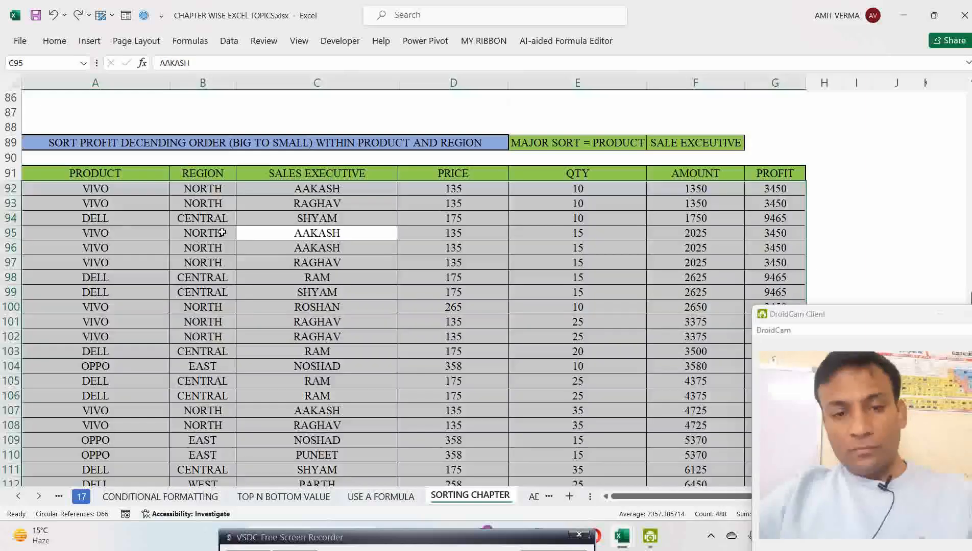
Open the custom sort settings from cell B95 and set the first level to PRODUCT on Cell Values, Z to A.
left_click(189, 231)
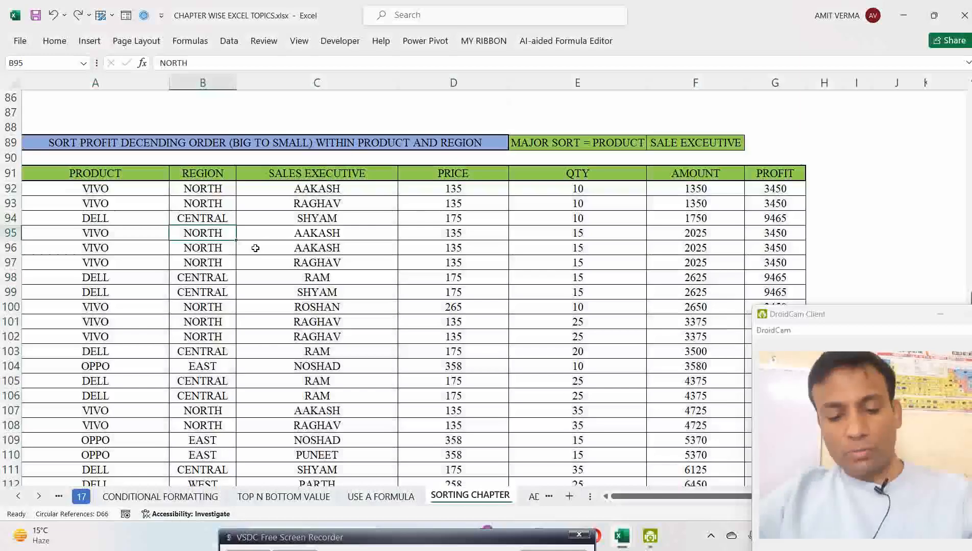
key("alt+h")
key("s")
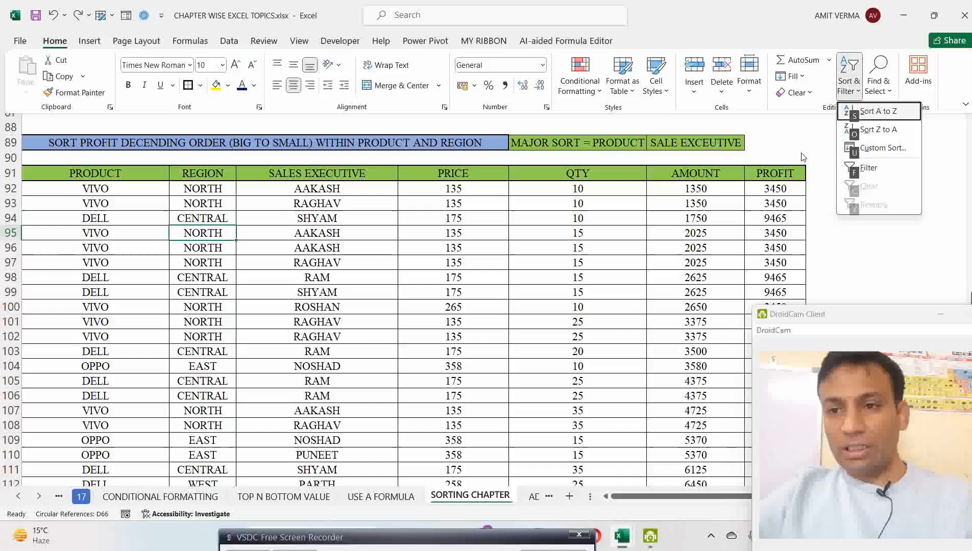
left_click(867, 149)
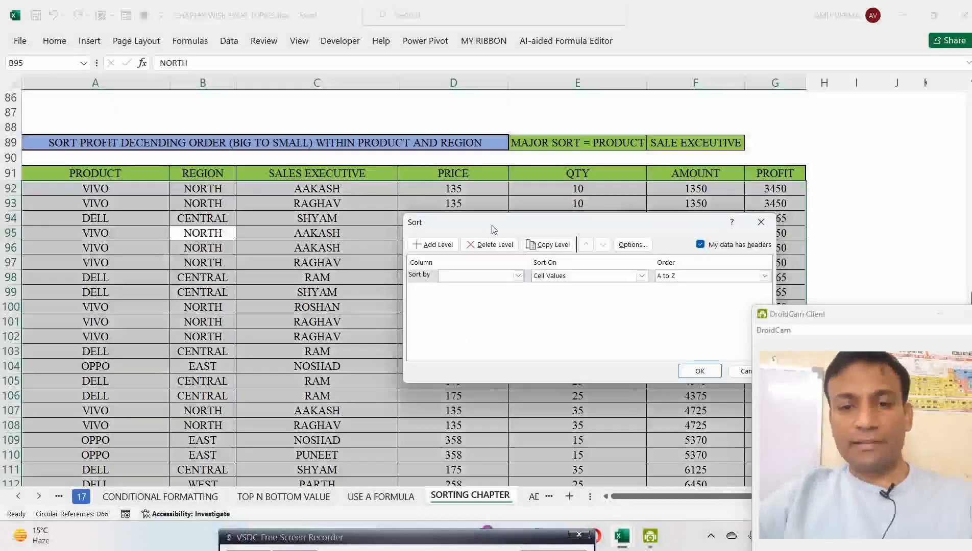
left_click_drag(494, 229, 423, 233)
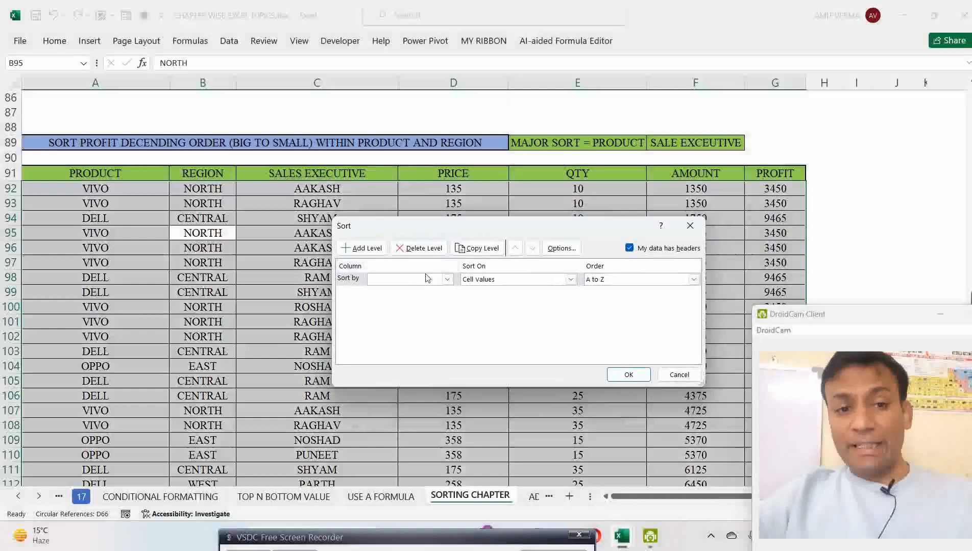
left_click(447, 281)
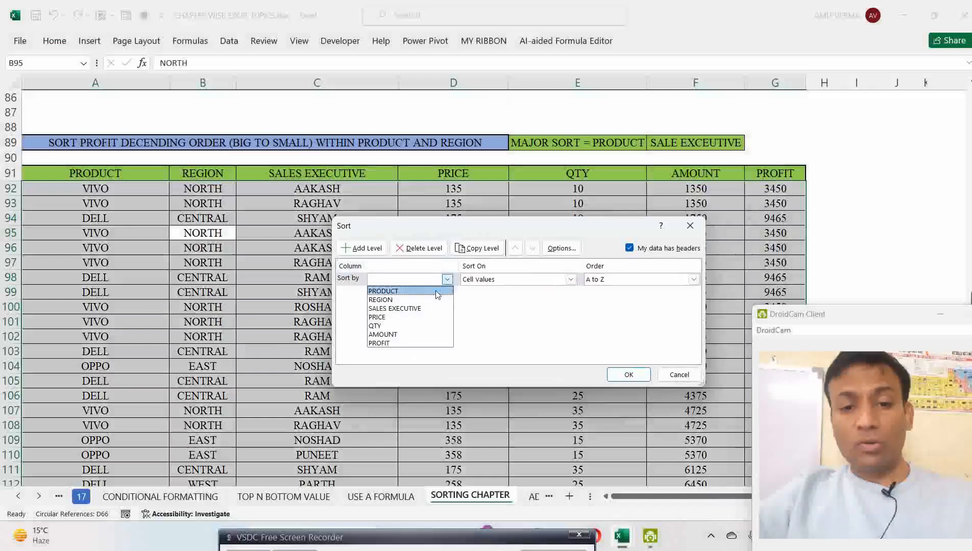
left_click(435, 291)
left_click(636, 280)
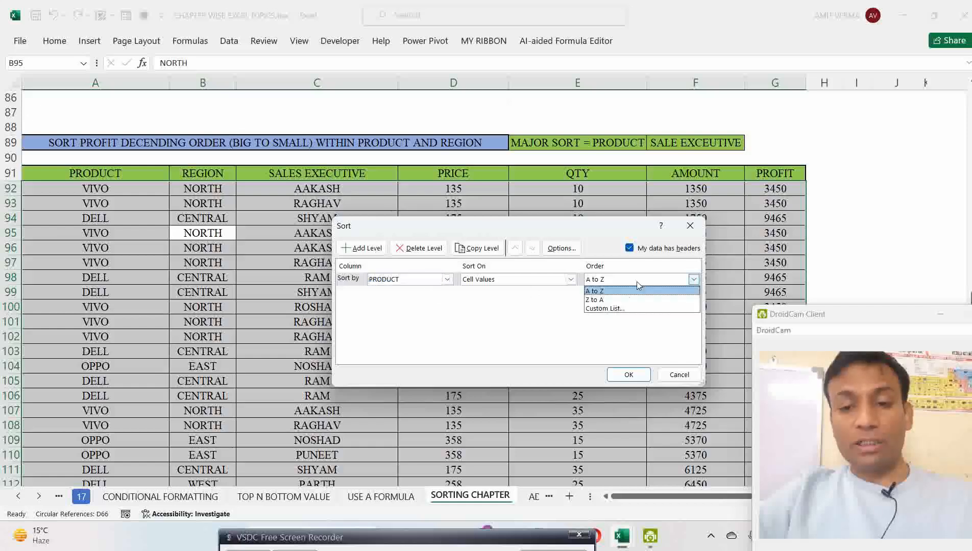
left_click(607, 300)
Add a second sort level on REGION by Cell Values, A to Z.
left_click(346, 248)
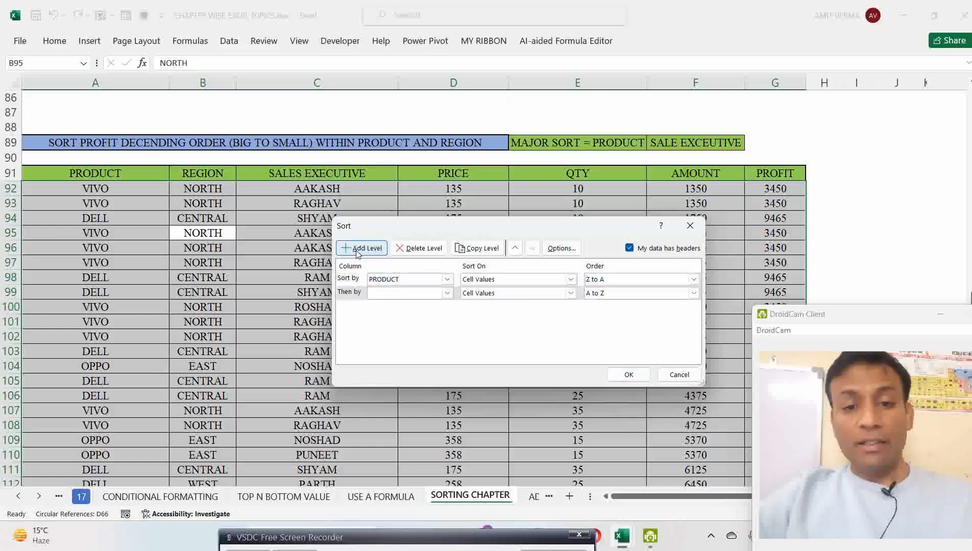
left_click(447, 293)
left_click(418, 314)
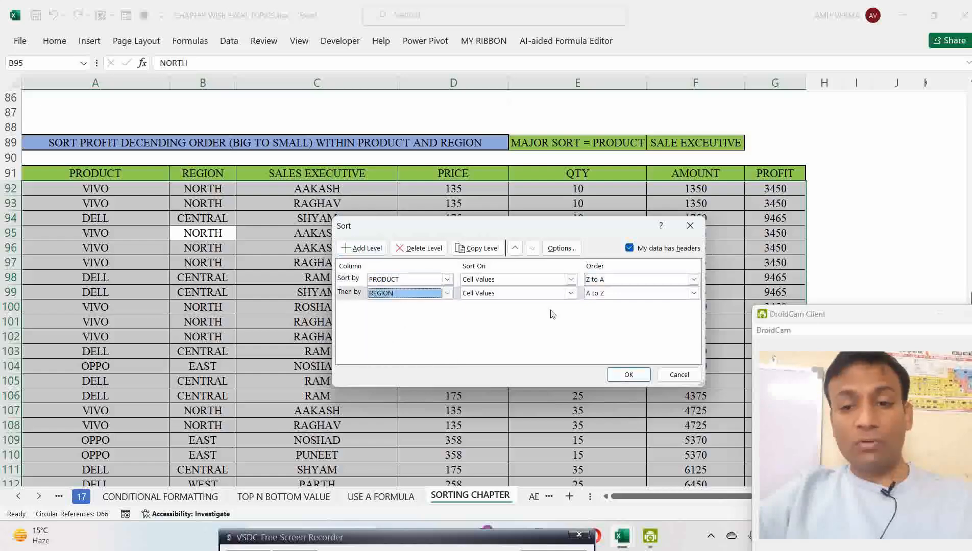
Add a third sort level on SALES EXECUTIVE by Cell Values, Z to A.
left_click(362, 248)
left_click(447, 307)
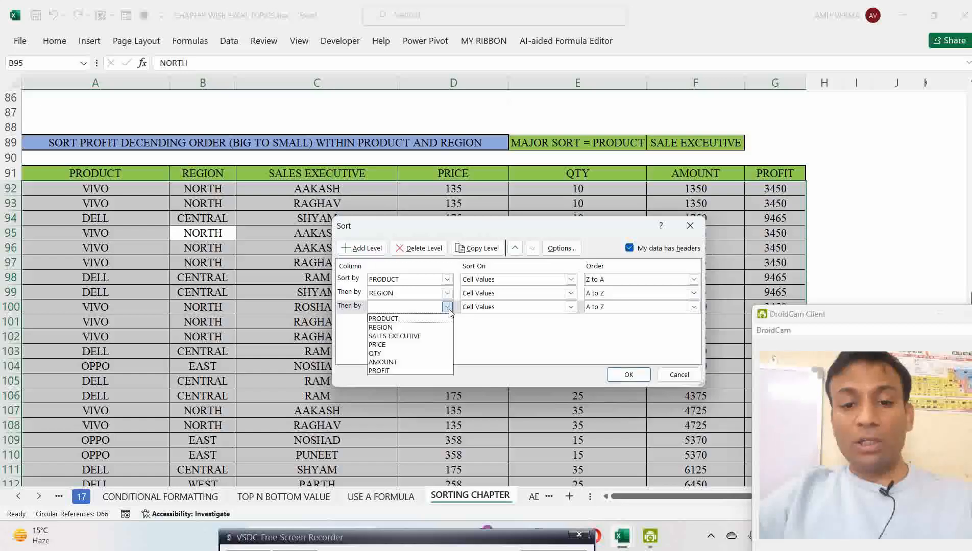
left_click(427, 336)
left_click(588, 310)
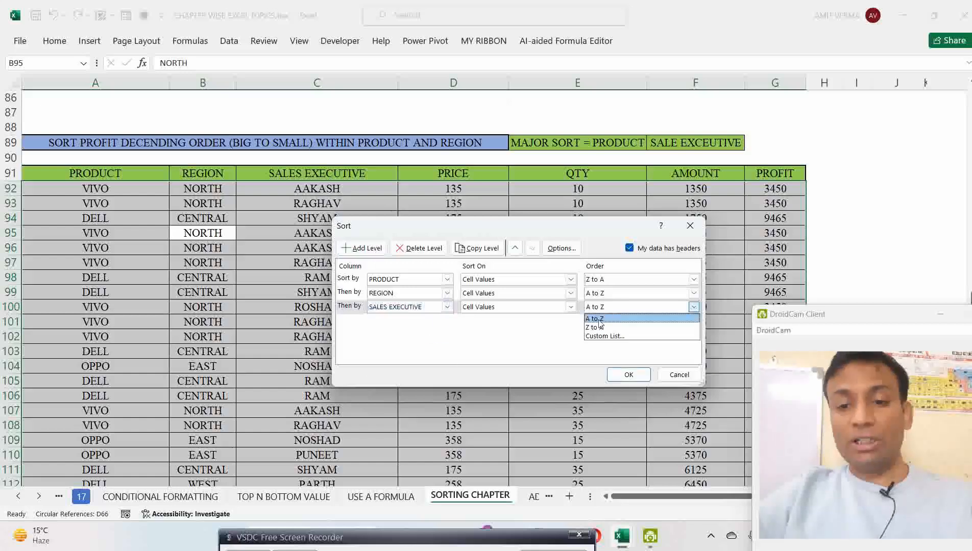
left_click(596, 326)
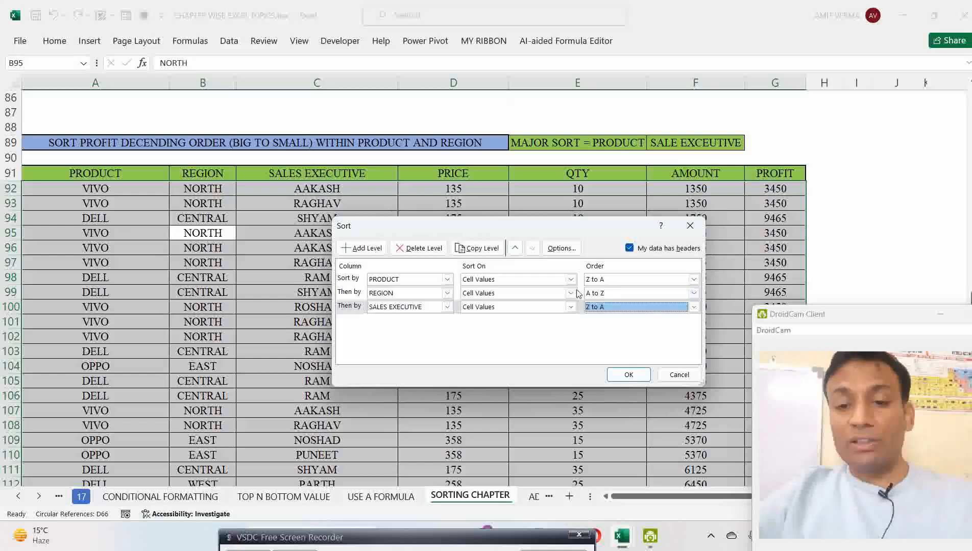
Add a fourth sort level on PROFIT by Cell Values, Largest to Smallest, and apply the four-level sort.
left_click(370, 249)
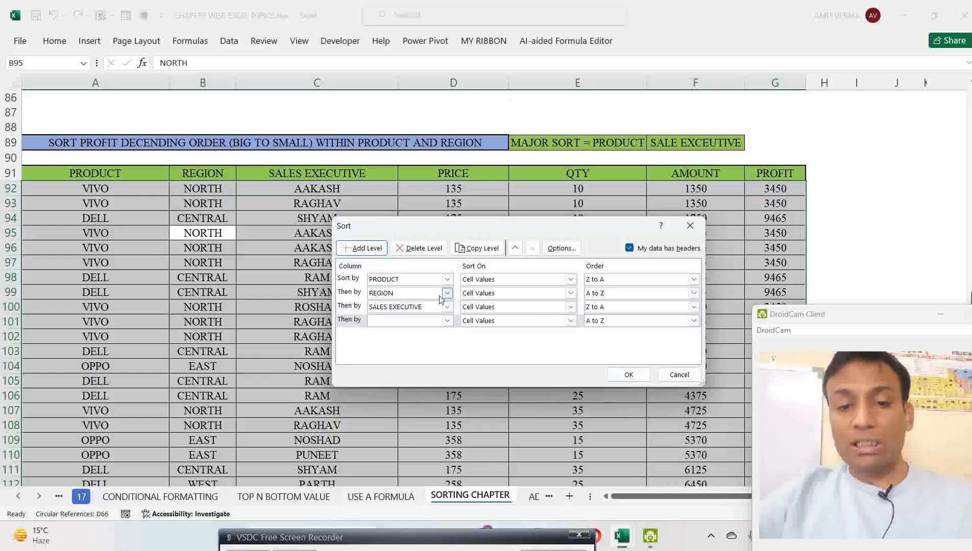
left_click(447, 321)
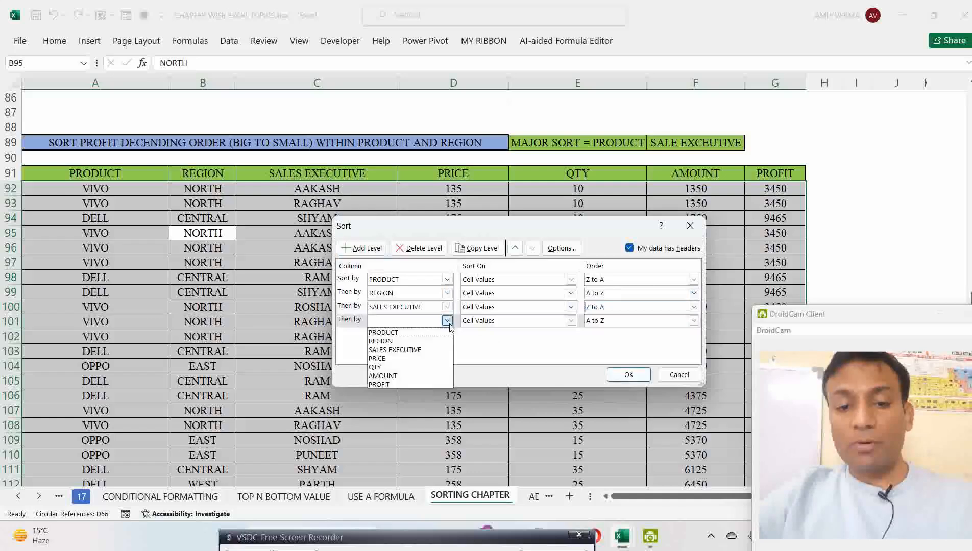
left_click(403, 383)
left_click(693, 321)
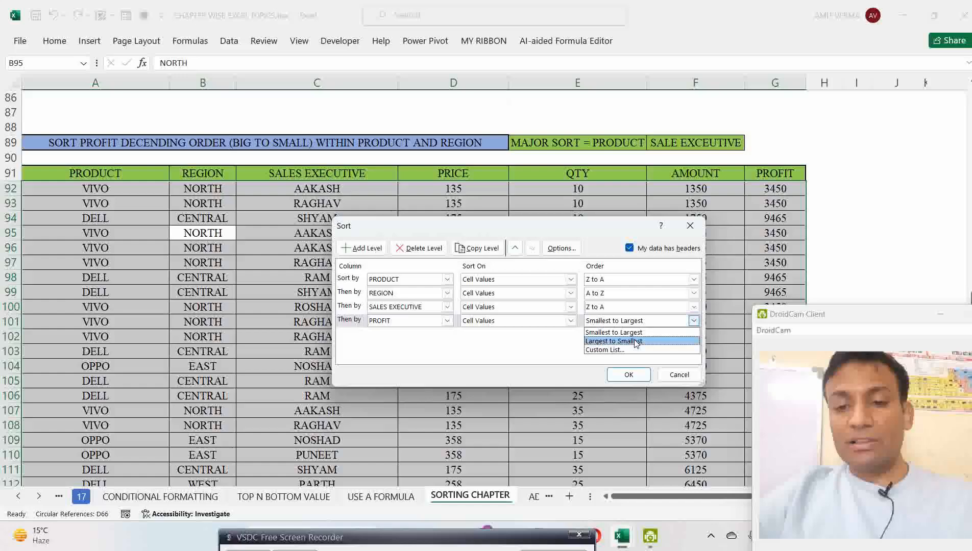
left_click(635, 341)
left_click(628, 375)
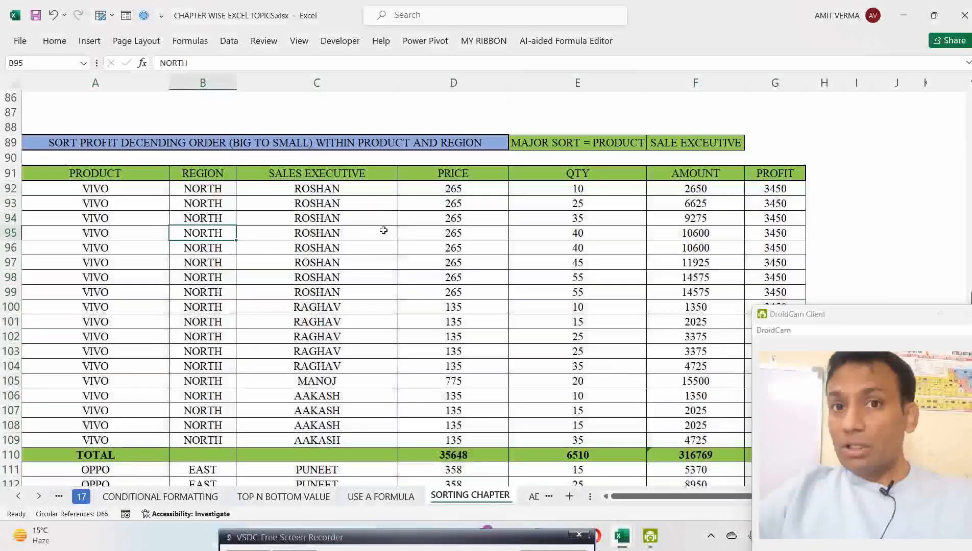
Undo the four-level sort of the product sales table.
left_click_drag(120, 190, 119, 265)
key("ctrl+z")
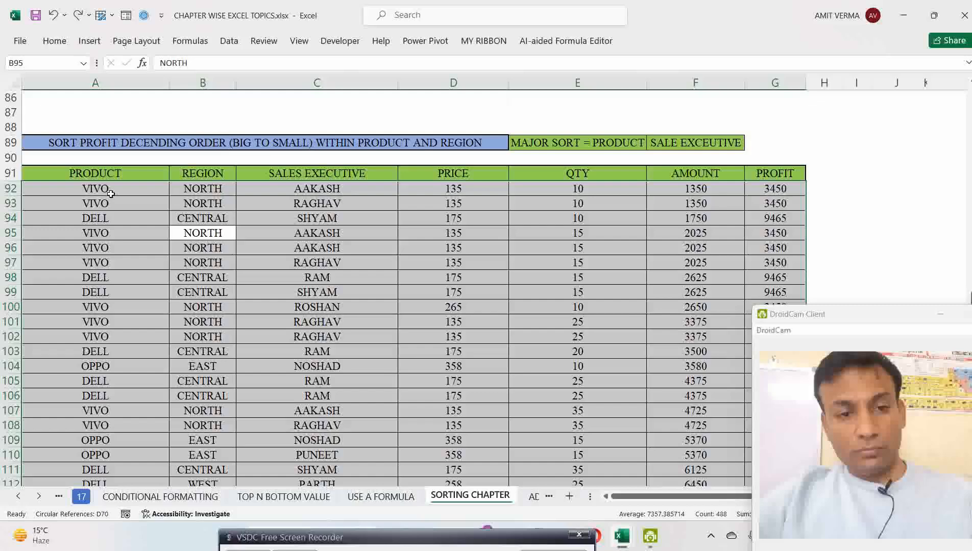
left_click(111, 193)
key("ctrl+shift+Right")
key("ctrl+shift+Down")
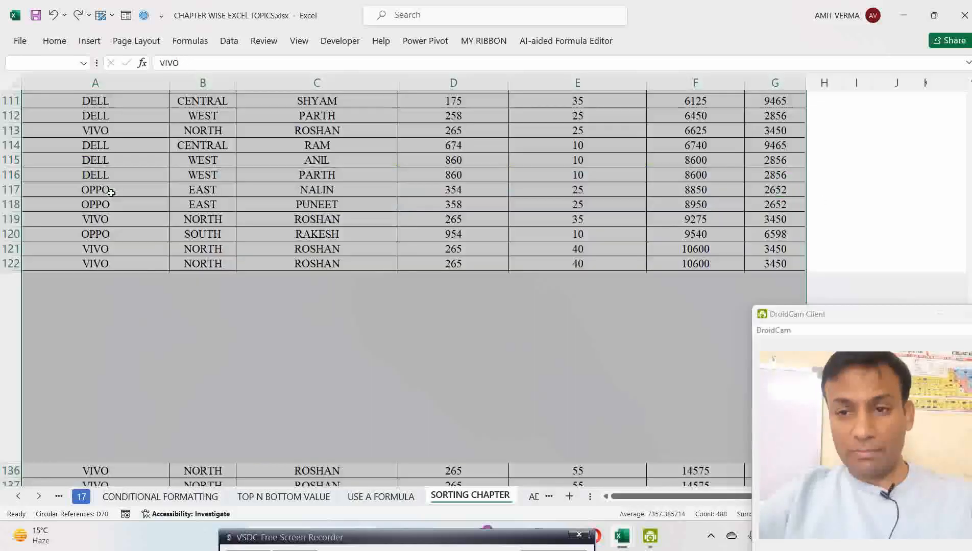
scroll(111, 193, "up", 16)
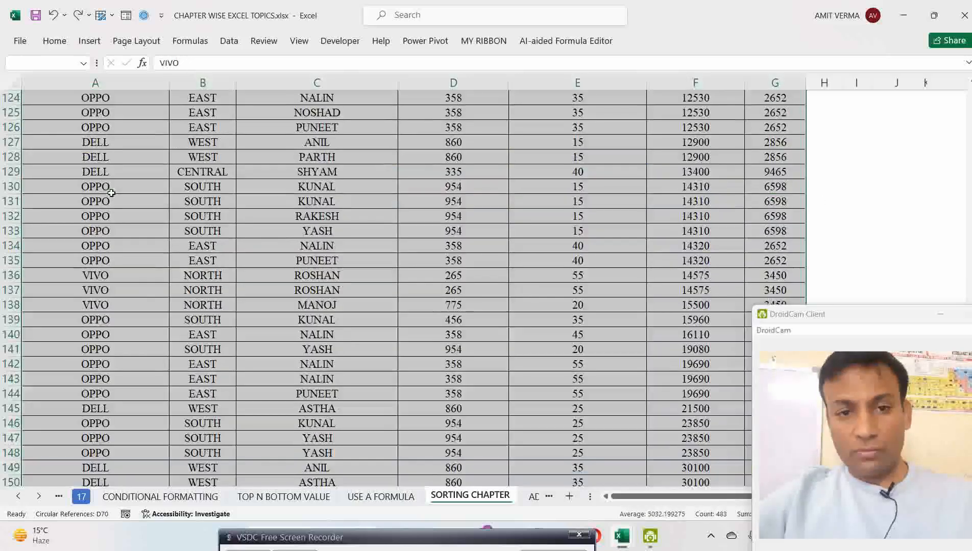
key("alt+h")
key("s")
key("o")
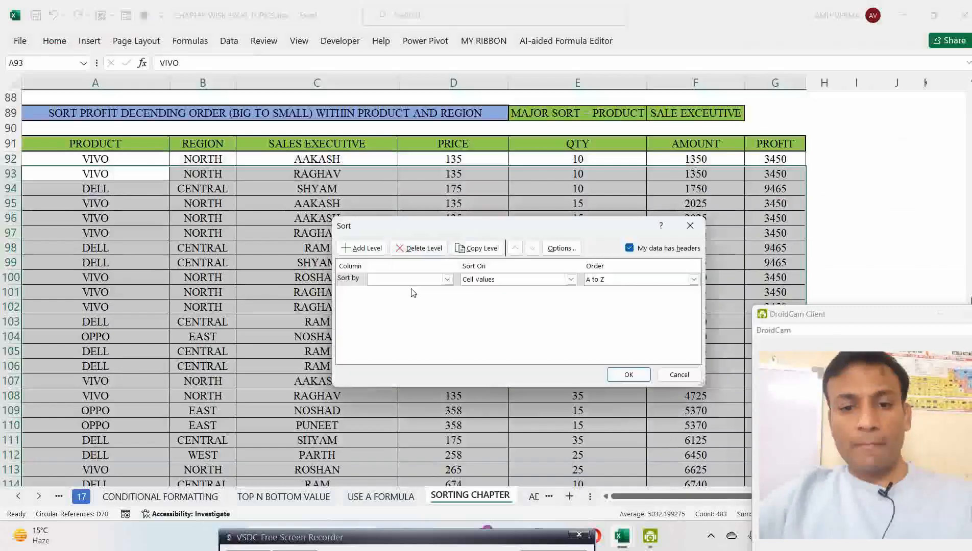
left_click(446, 279)
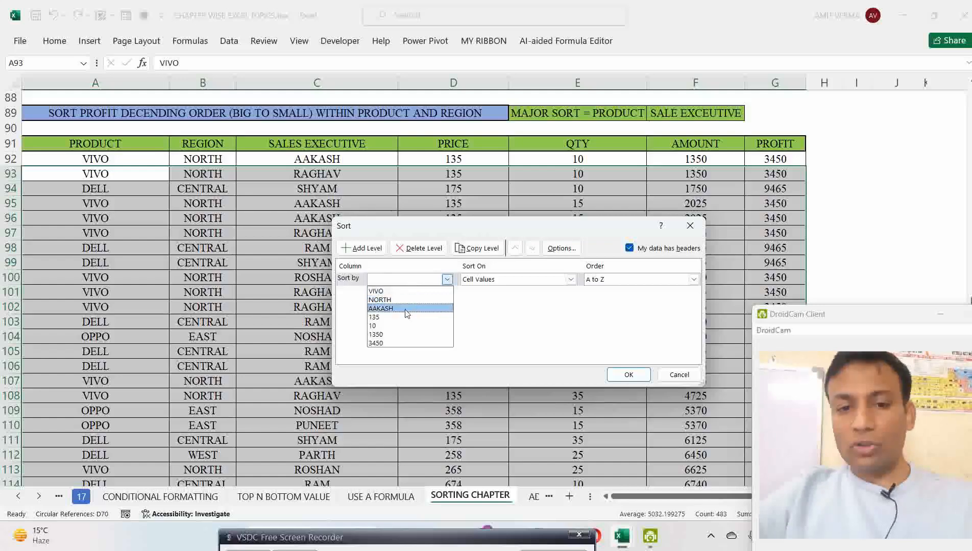
left_click(407, 291)
key("Escape")
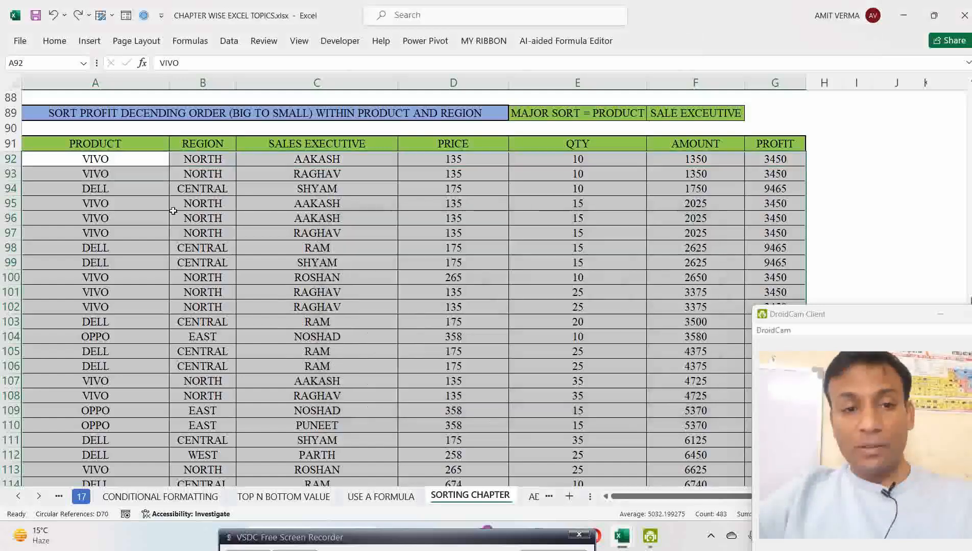
left_click(94, 146)
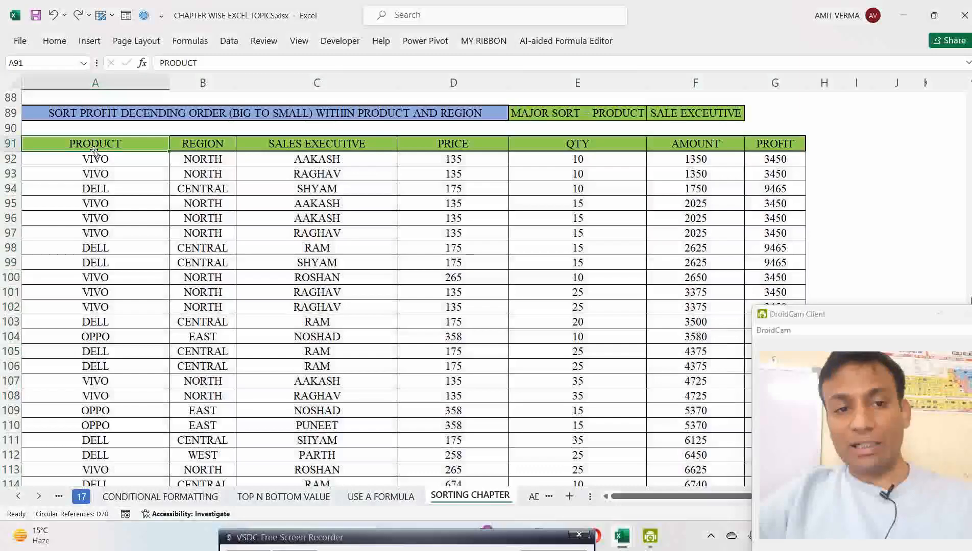
left_click(314, 219)
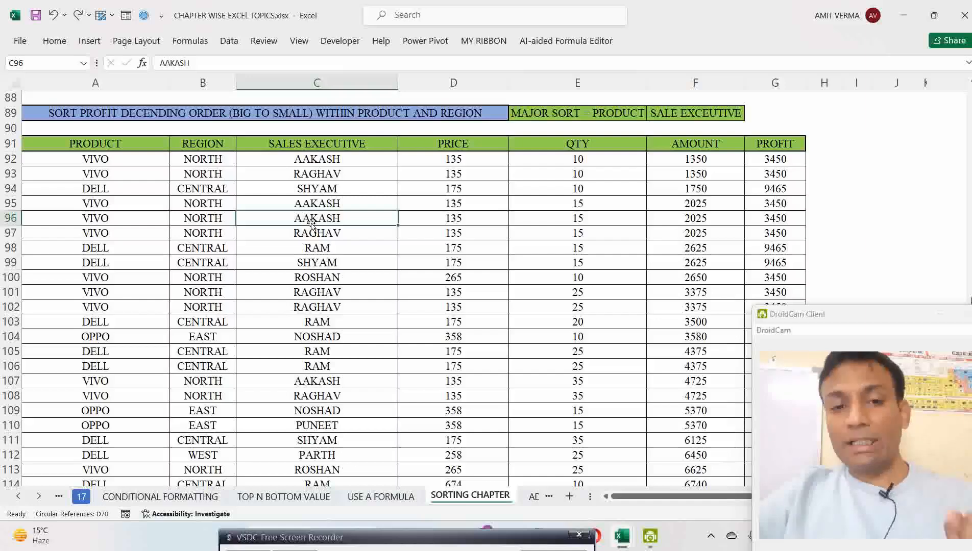
Select the whole product sales table from the header row through the TOTAL row, A91:G161.
left_click(112, 140)
key("ctrl+shift+Right")
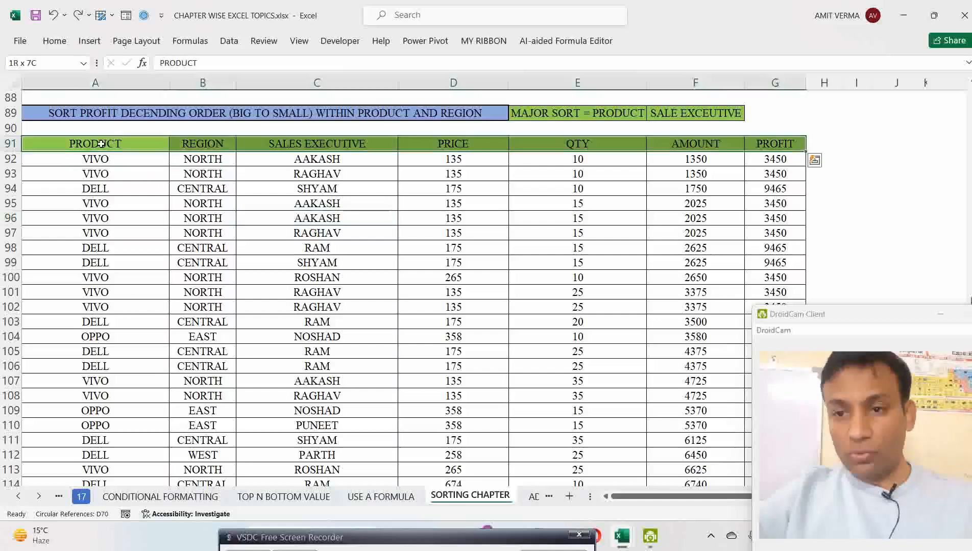
key("ctrl+shift+Down")
key("alt")
key("h")
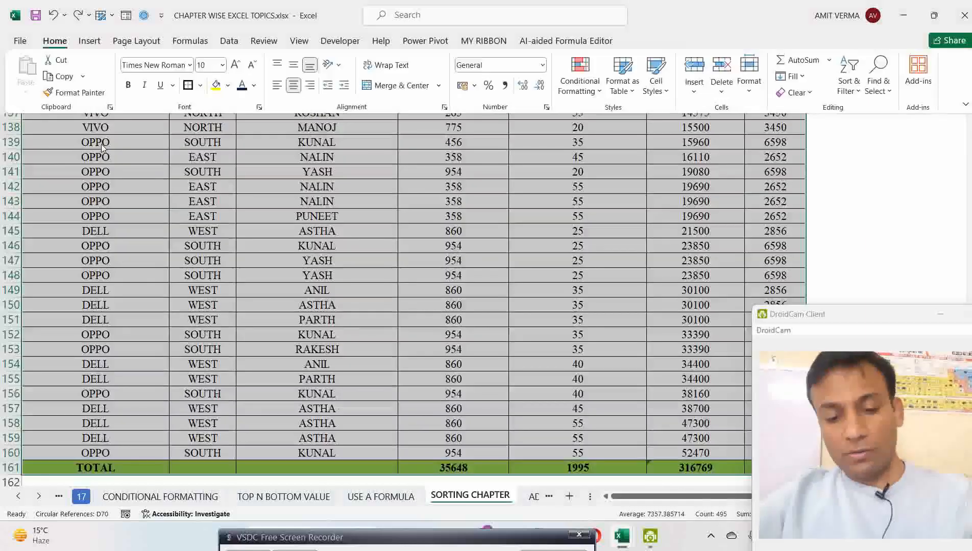
key("s")
key("u")
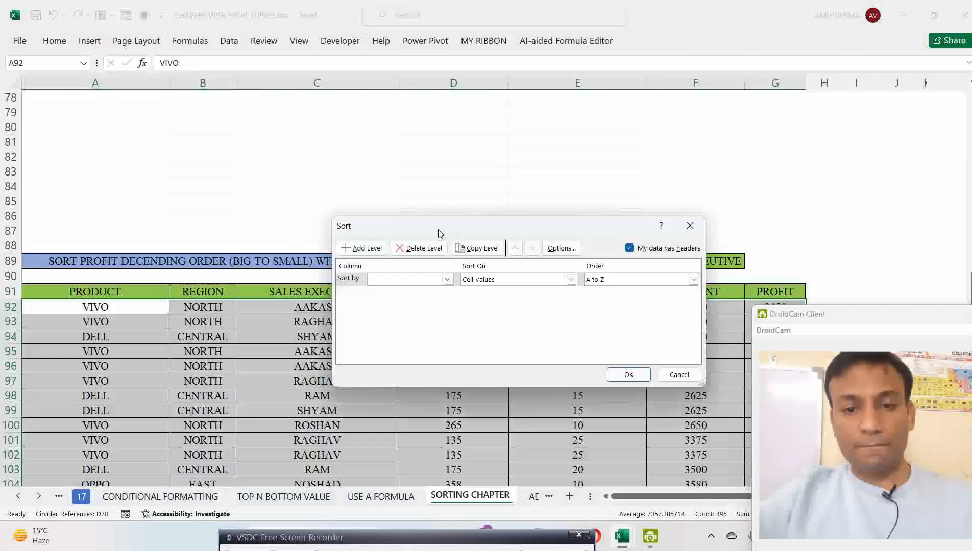
left_click_drag(438, 232, 446, 300)
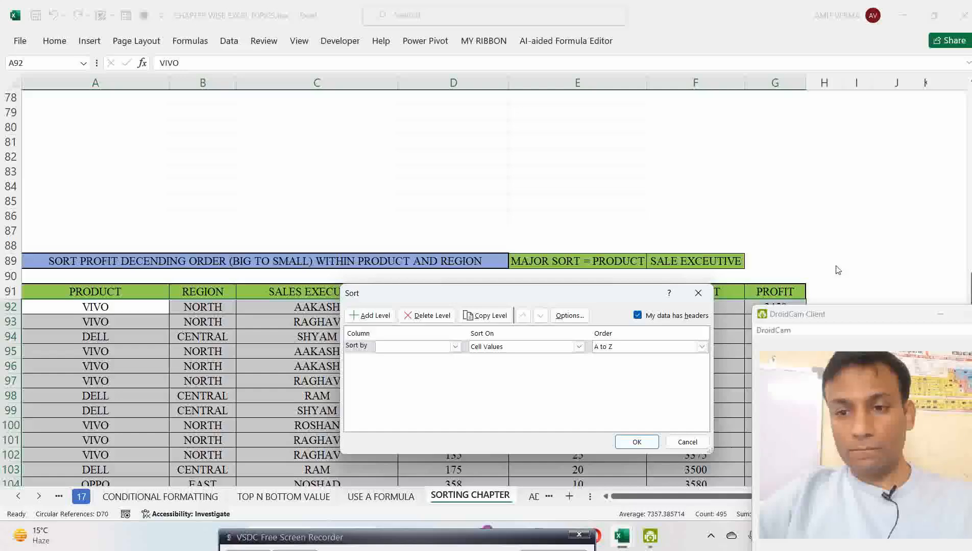
key("Escape")
Start a custom sort of the selected table with PRODUCT as the first level, on Cell Values, A to Z.
scroll(682, 238, "down", 4)
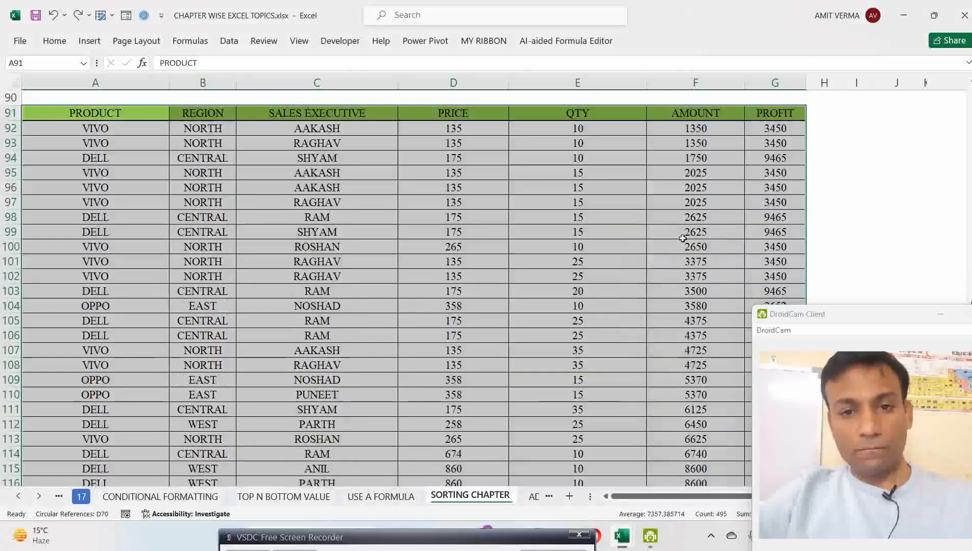
key("alt+h")
key("s")
key("u")
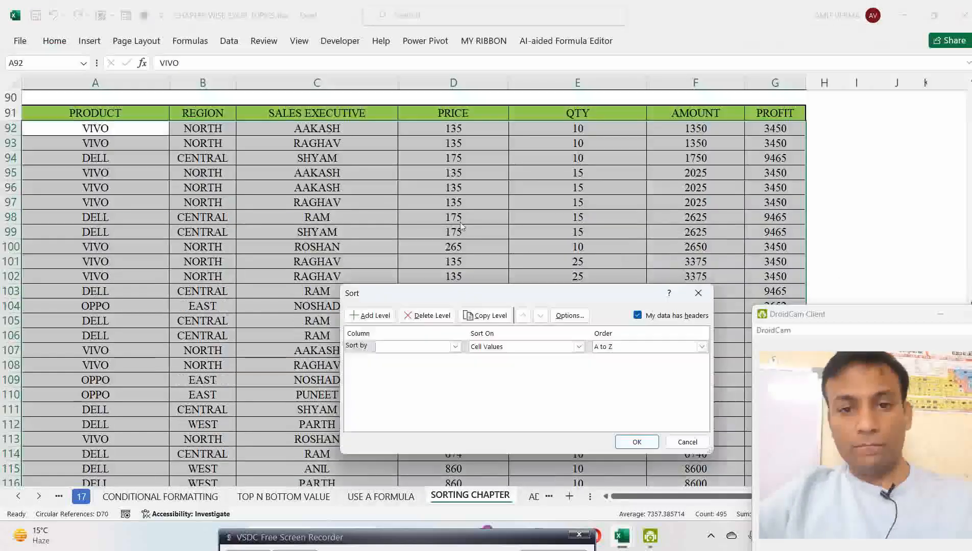
left_click_drag(462, 293, 375, 144)
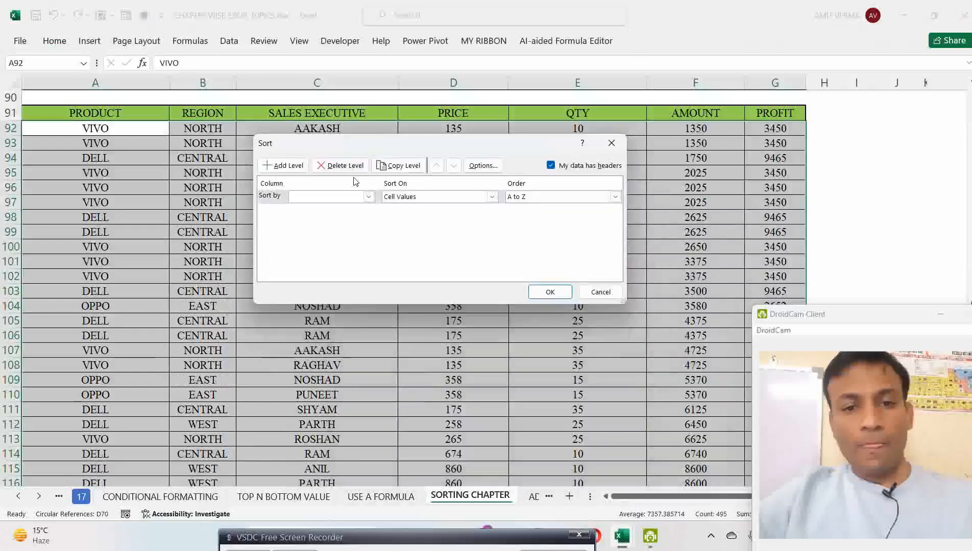
left_click(368, 197)
left_click(326, 206)
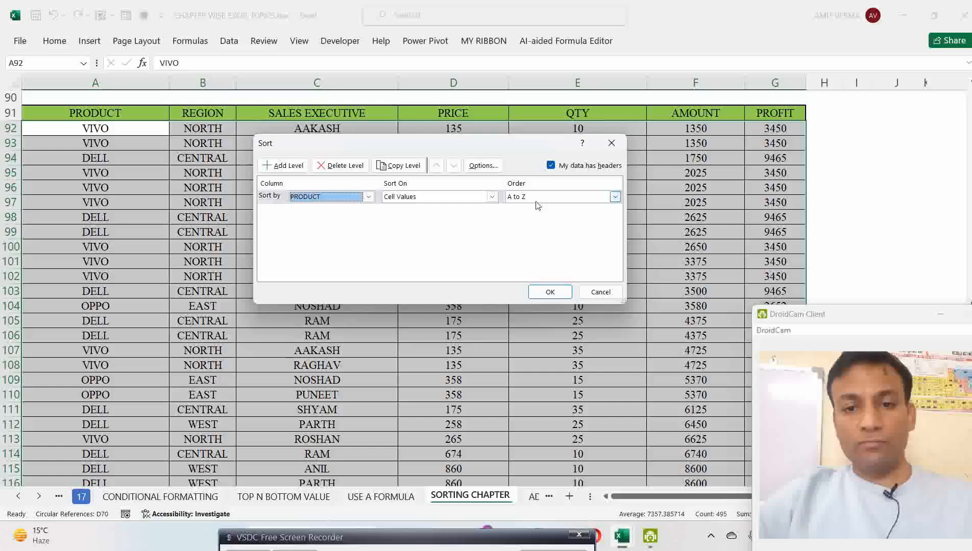
Add a second sort level on REGION by Cell Values, Z to A.
left_click(281, 165)
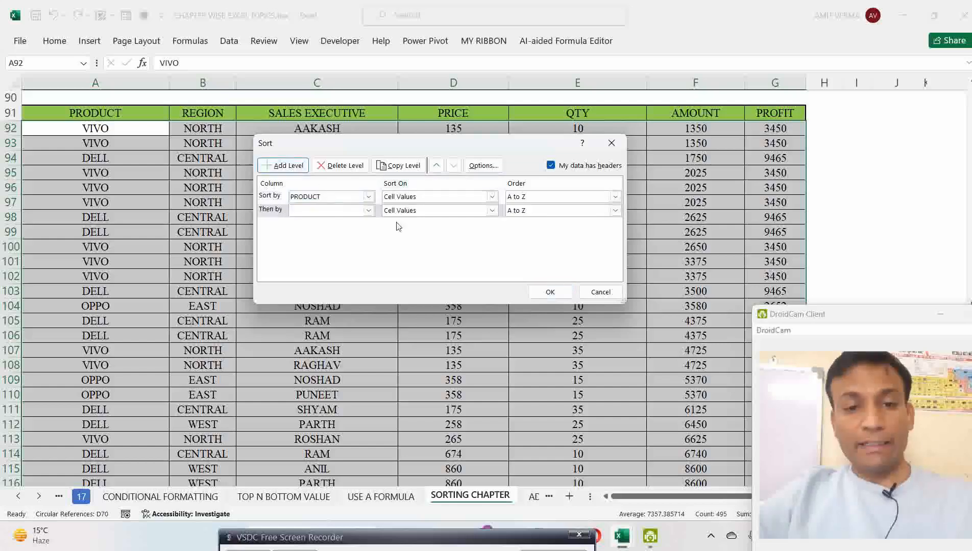
left_click(368, 210)
left_click(327, 228)
left_click(516, 211)
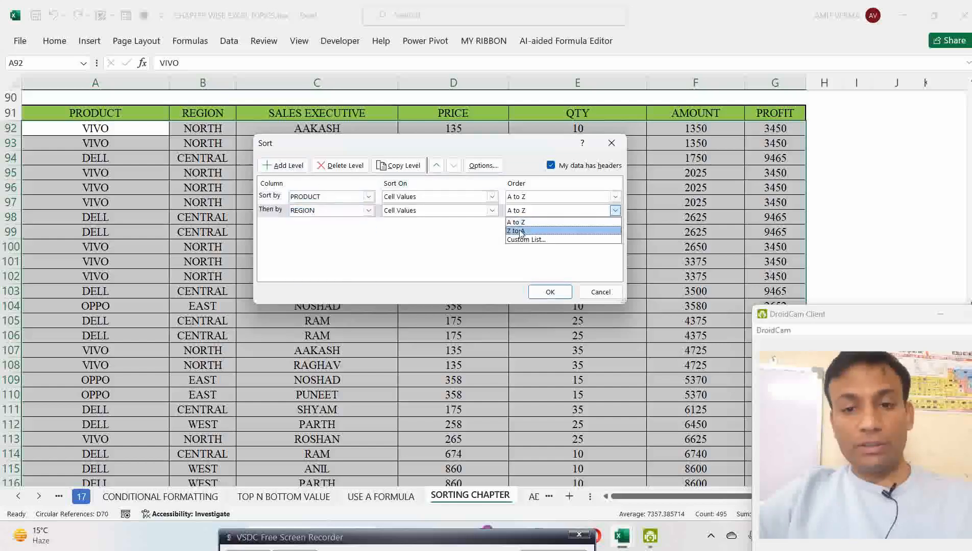
left_click(518, 231)
Add a third sort level on SALES EXECUTIVE by Cell Values, A to Z.
left_click(300, 172)
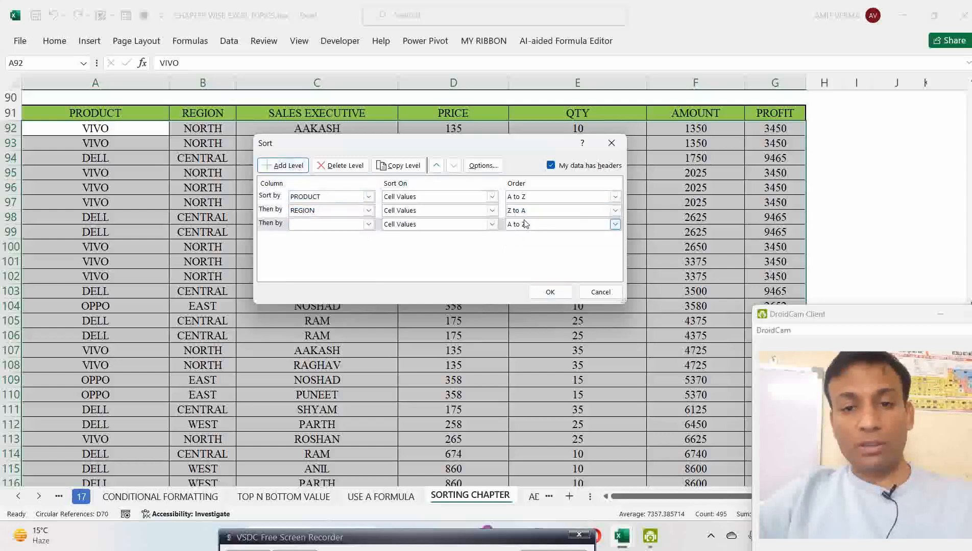
left_click(368, 224)
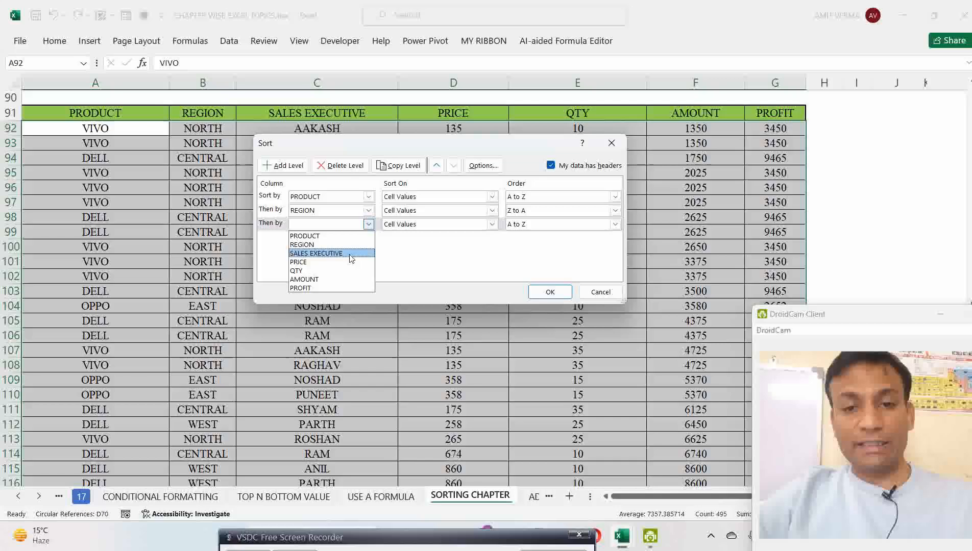
left_click(327, 252)
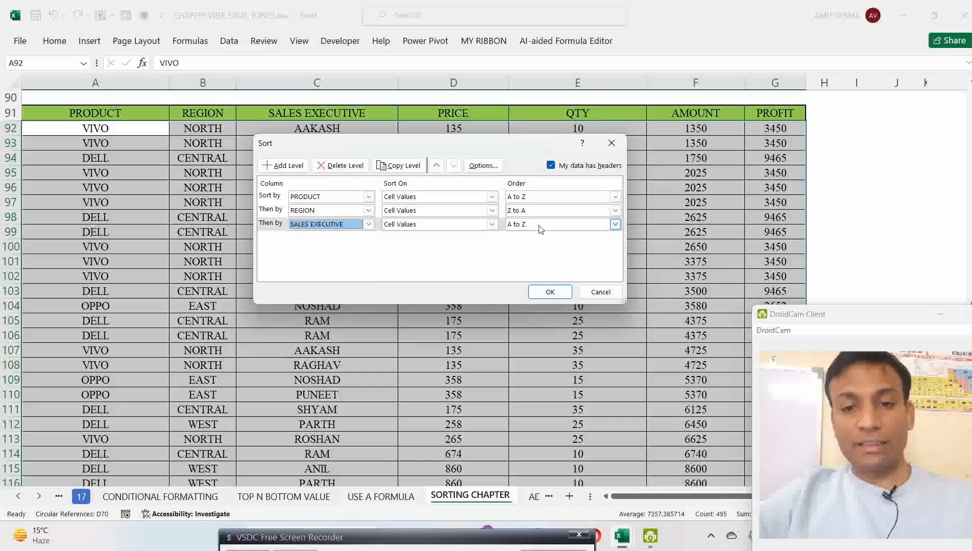
Add a fourth sort level on PROFIT by Cell Values, Smallest to Largest, and apply the sort.
left_click(283, 165)
left_click(368, 239)
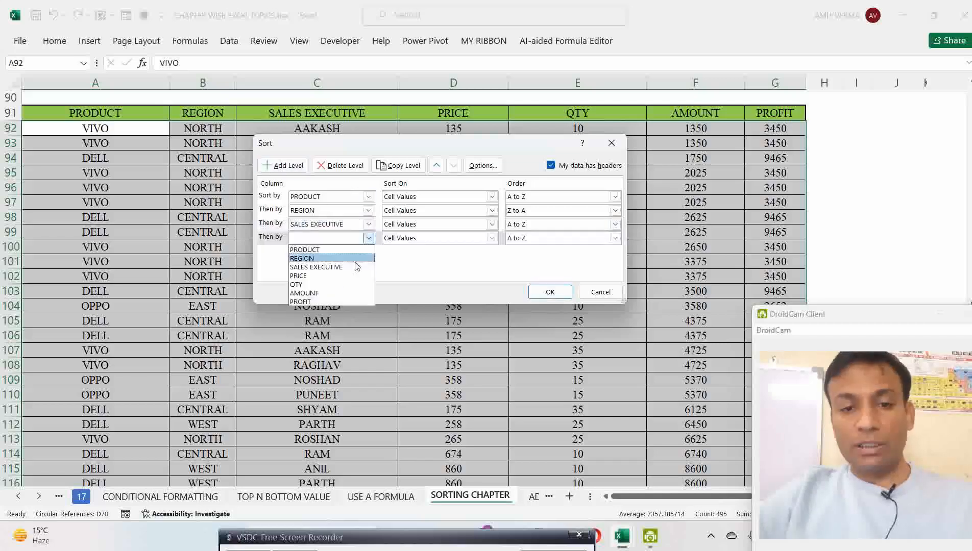
left_click(339, 301)
left_click(540, 239)
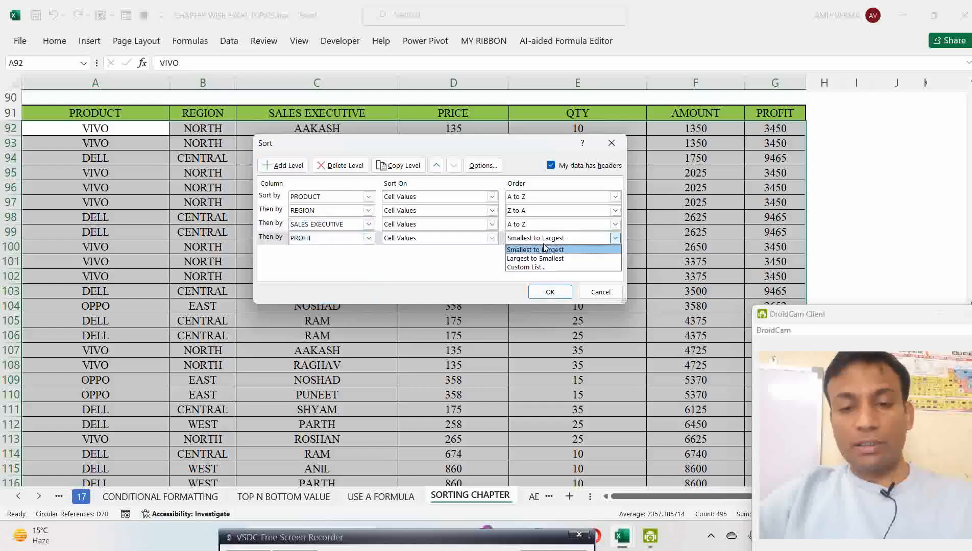
left_click(540, 255)
left_click(540, 239)
left_click(533, 253)
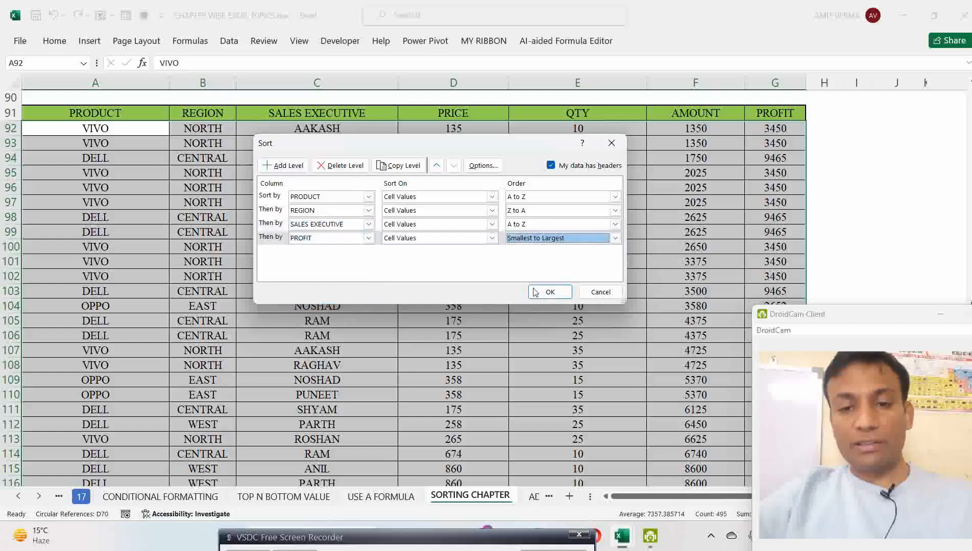
left_click(542, 296)
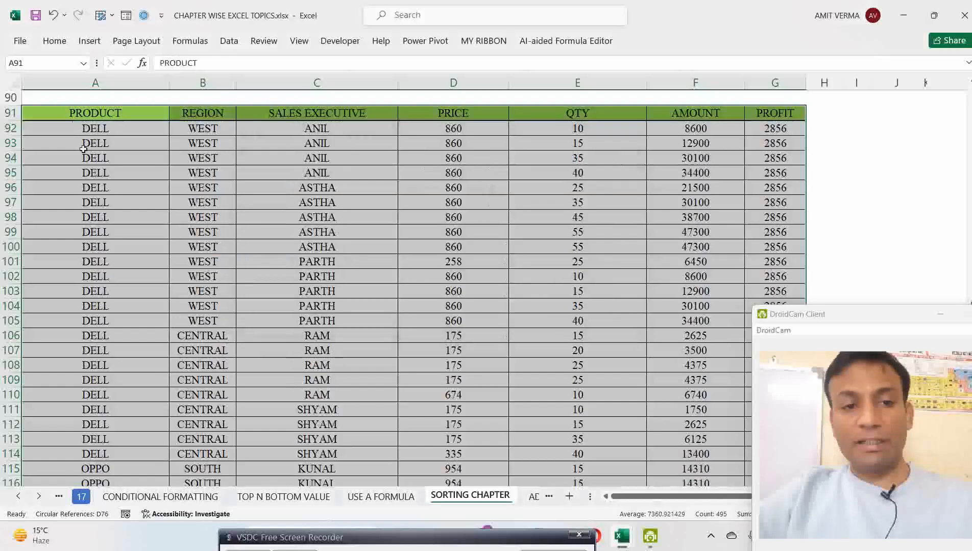
Examine the sorted order in the PRODUCT, REGION, SALES EXECUTIVE and PROFIT columns from row 92 down.
left_click_drag(84, 132, 130, 262)
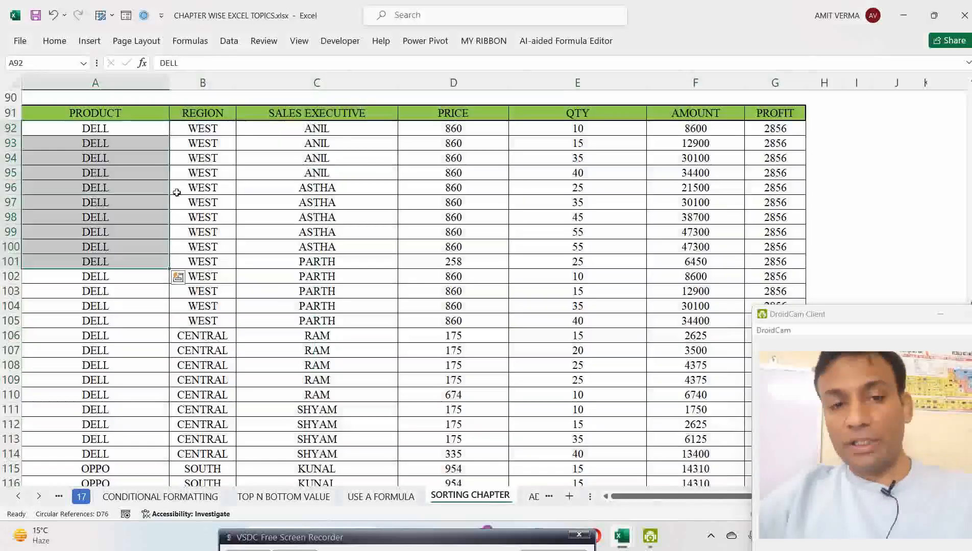
left_click_drag(228, 130, 219, 248)
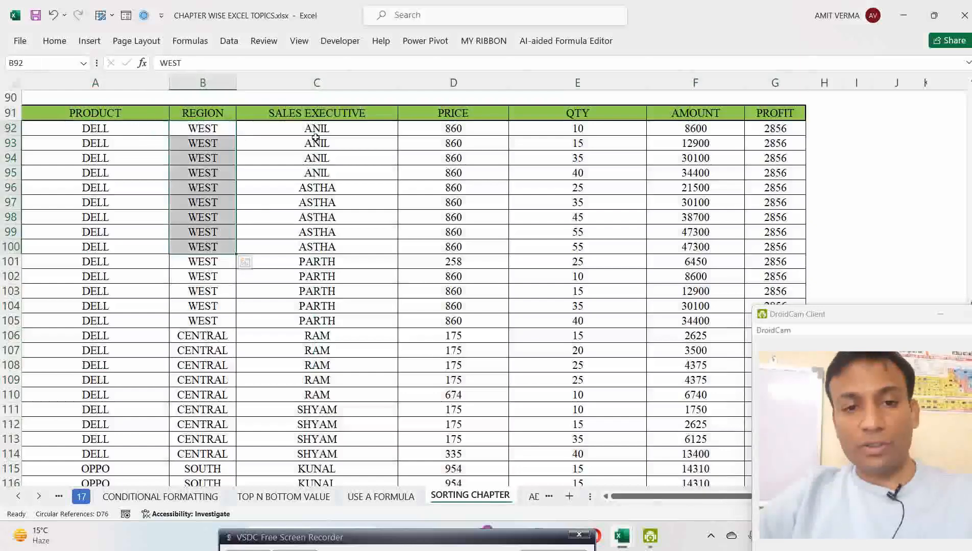
left_click_drag(330, 129, 340, 259)
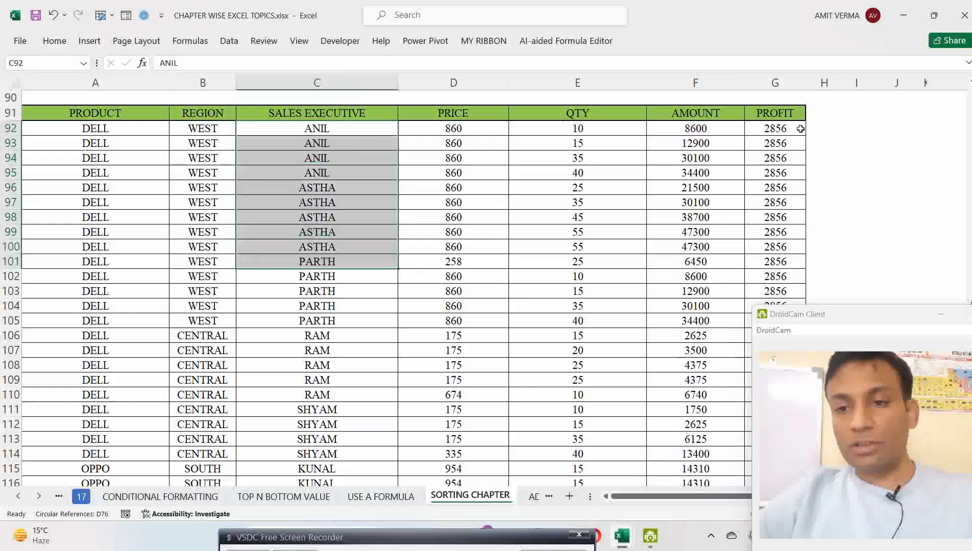
left_click_drag(791, 129, 792, 278)
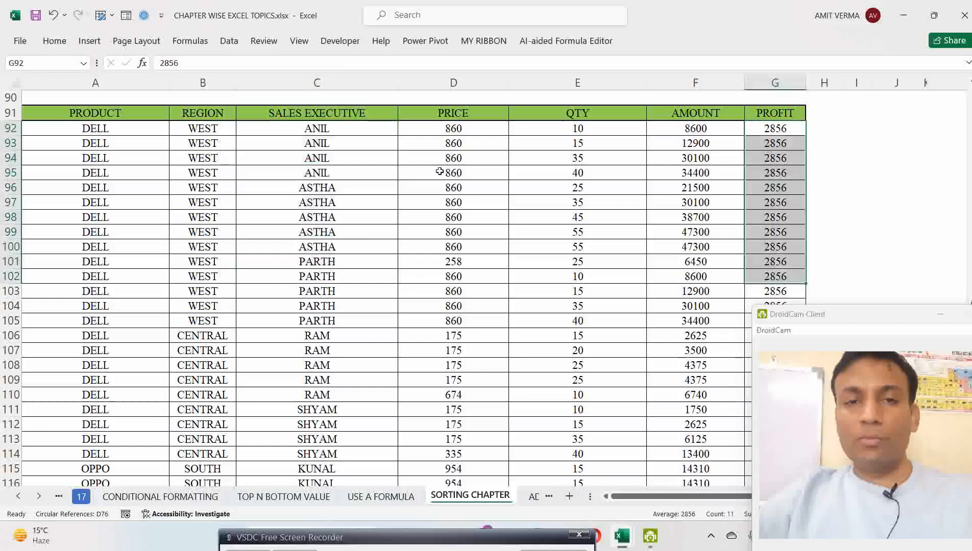
scroll(439, 172, "up", 2)
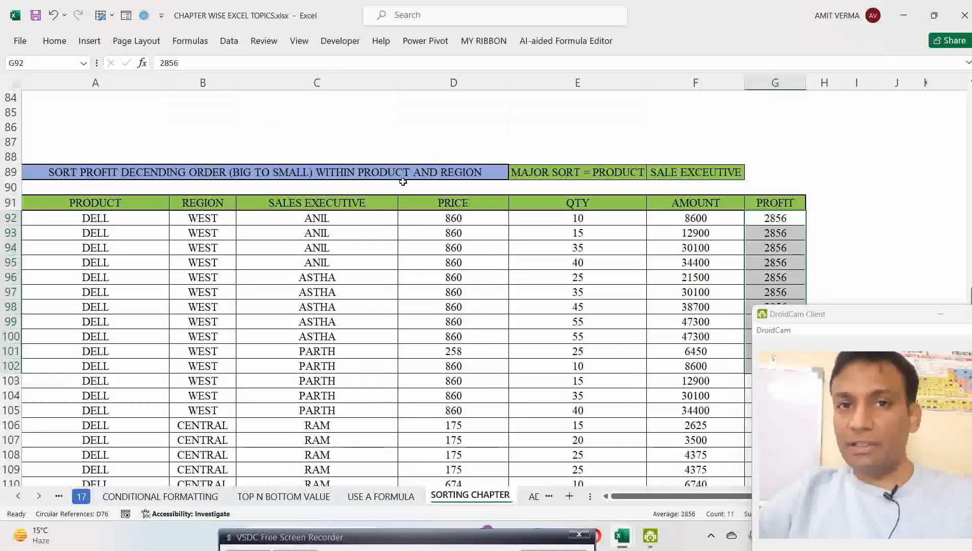
scroll(402, 182, "down", 1, "ctrl")
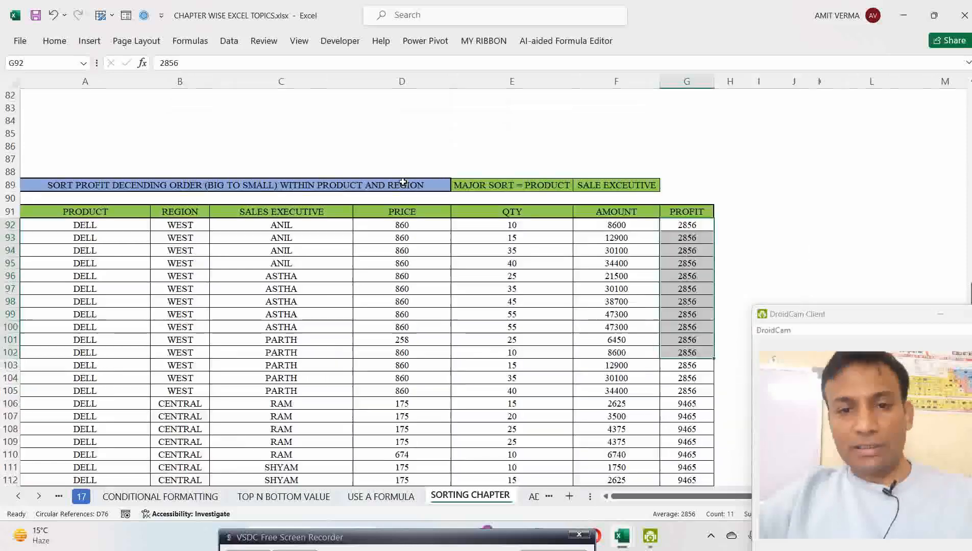
Sort the MATH column at the start of the sheet by Cell Values, Smallest to Largest, using a custom sort.
scroll(403, 199, "up", 15)
scroll(403, 199, "up", 13)
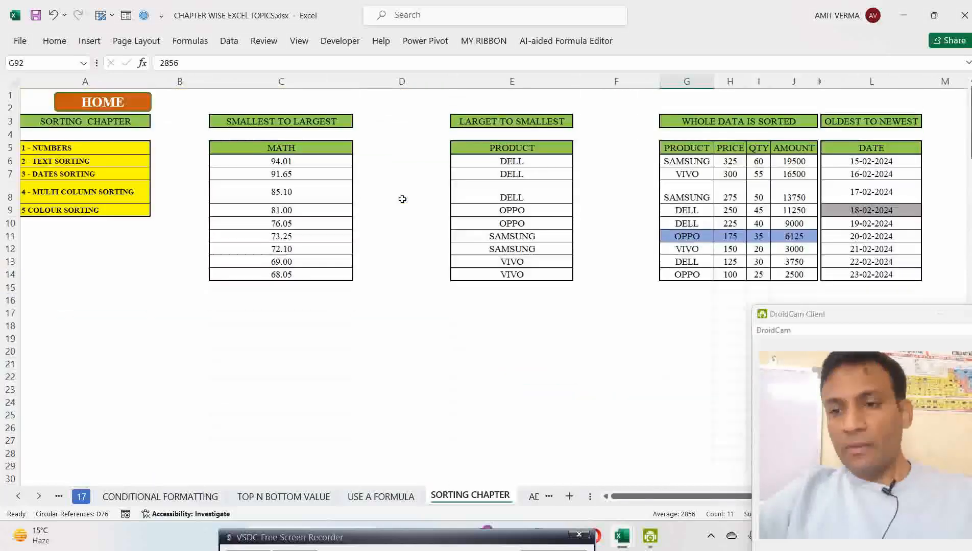
scroll(402, 199, "up", 1, "ctrl")
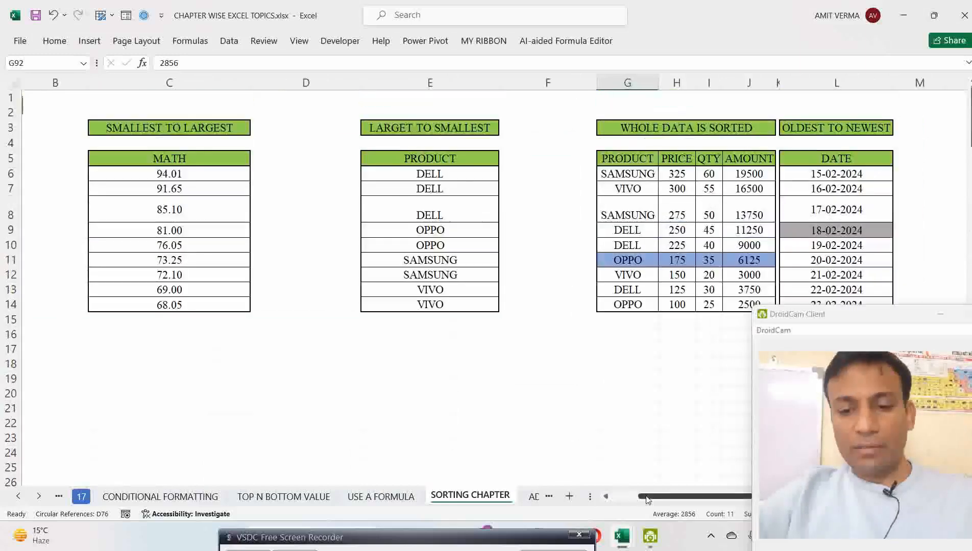
left_click_drag(647, 500, 618, 500)
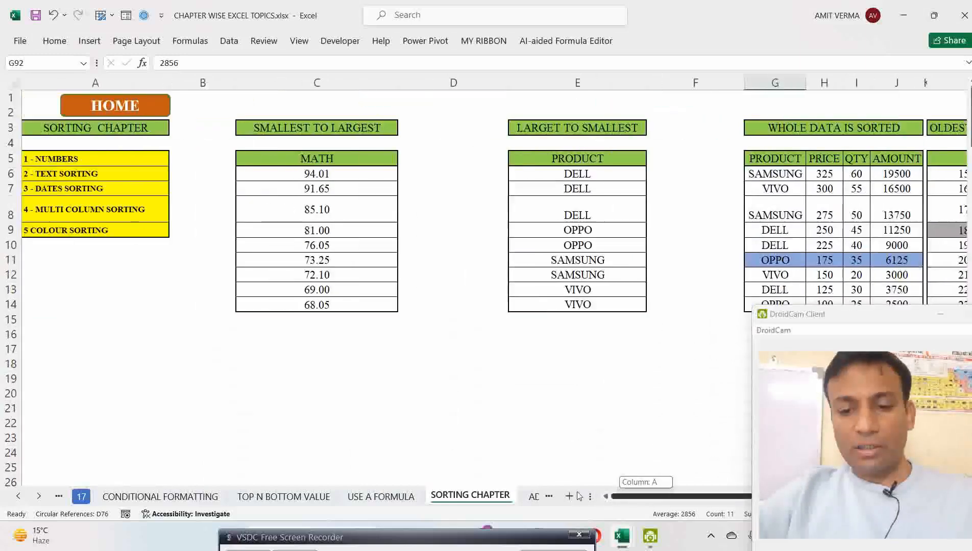
left_click(296, 177)
left_click(227, 42)
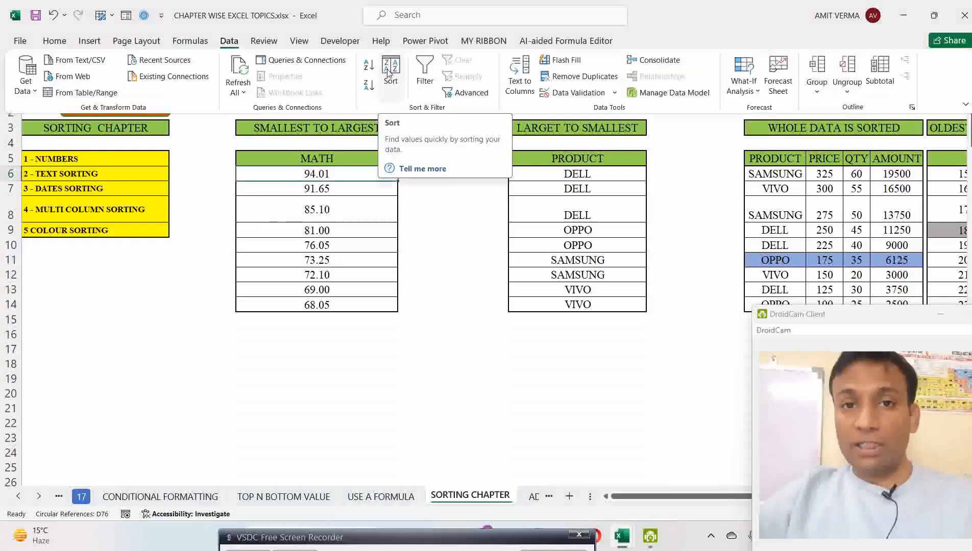
left_click(392, 72)
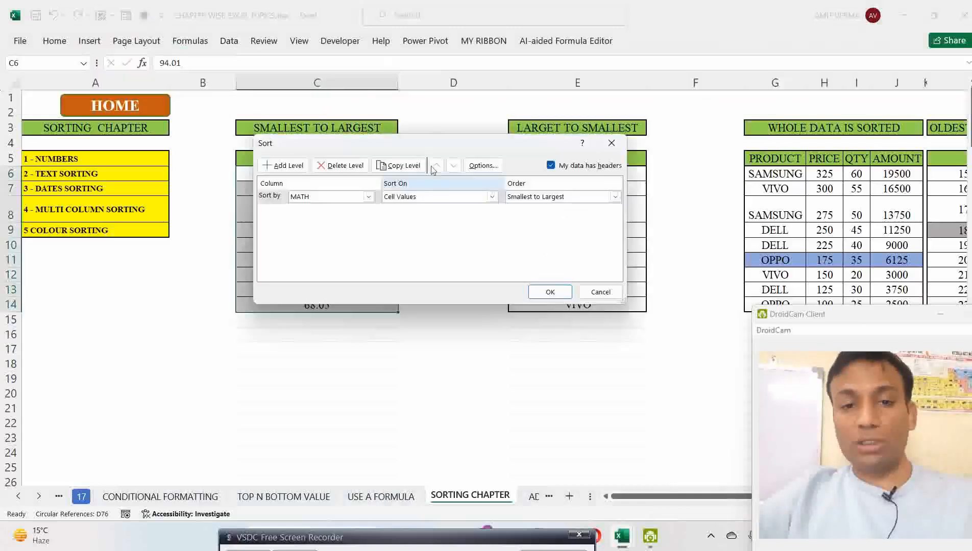
left_click_drag(421, 148, 572, 162)
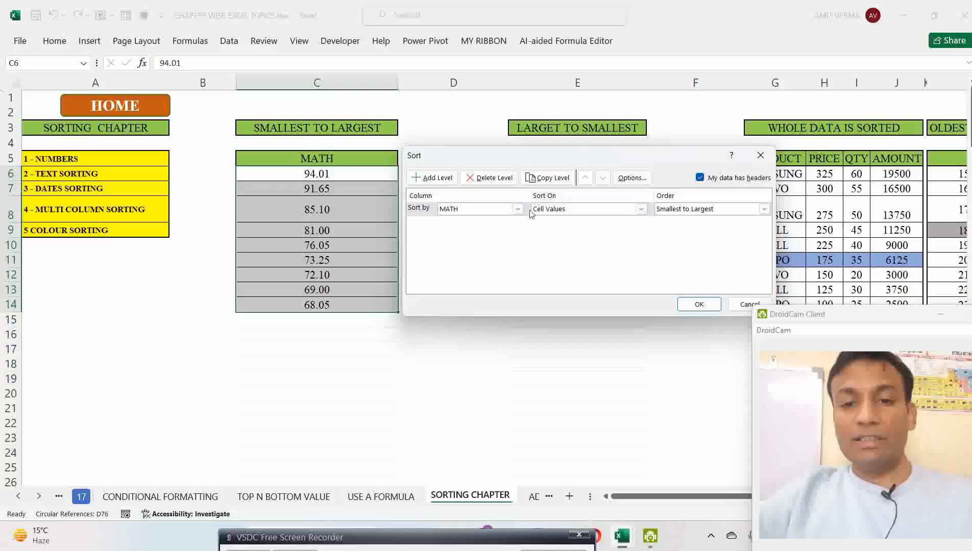
left_click(697, 303)
Re-sort the MATH column by Cell Values with a custom sort ordered Largest to Smallest.
left_click(229, 41)
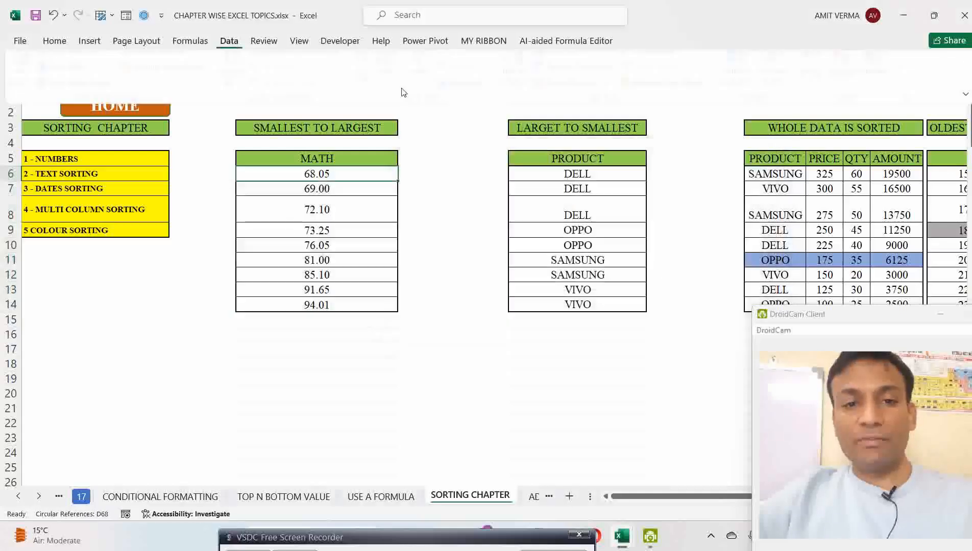
left_click(394, 84)
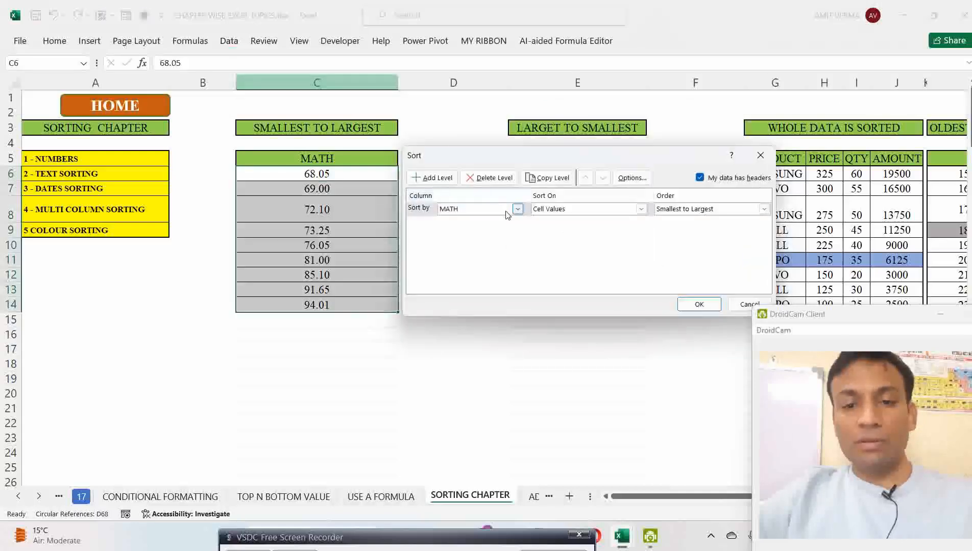
left_click(763, 208)
left_click(684, 229)
left_click(699, 304)
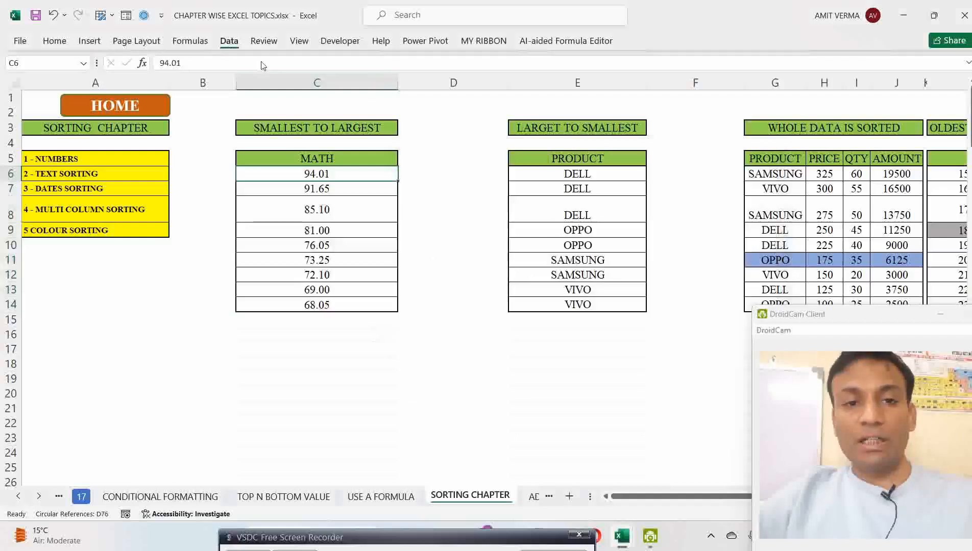
left_click(230, 42)
left_click(389, 69)
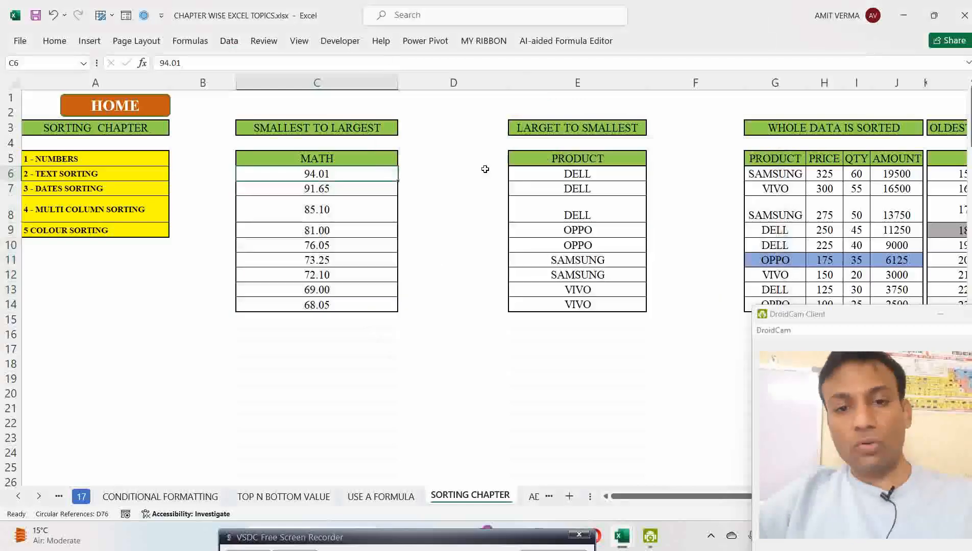
key("Escape")
Sort the MATH column in ascending order with the direct Sort Smallest to Largest command.
key("alt")
key("h")
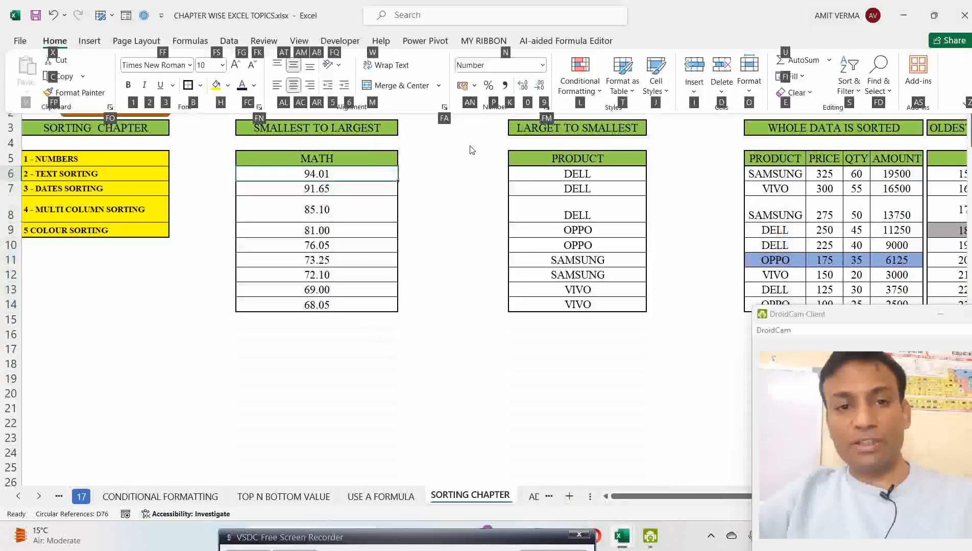
key("Escape")
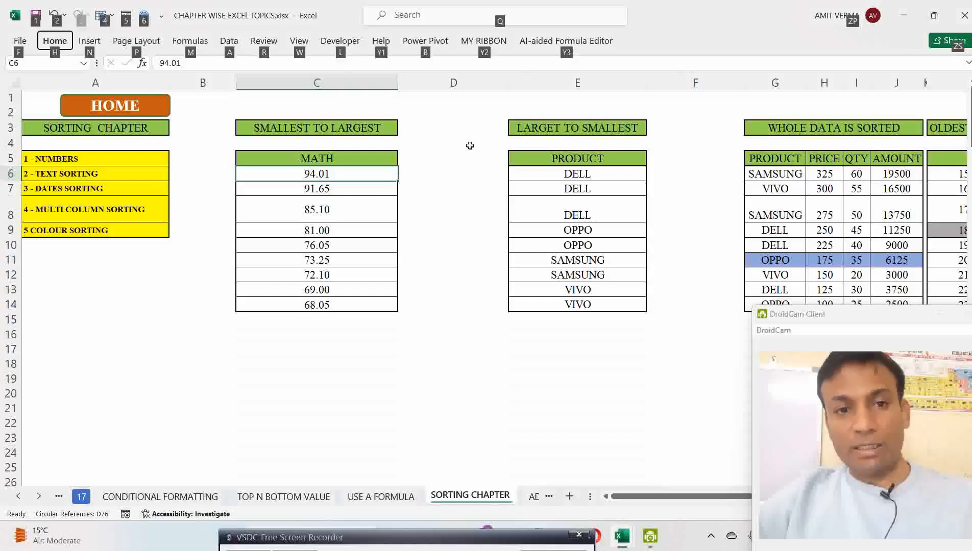
key("a")
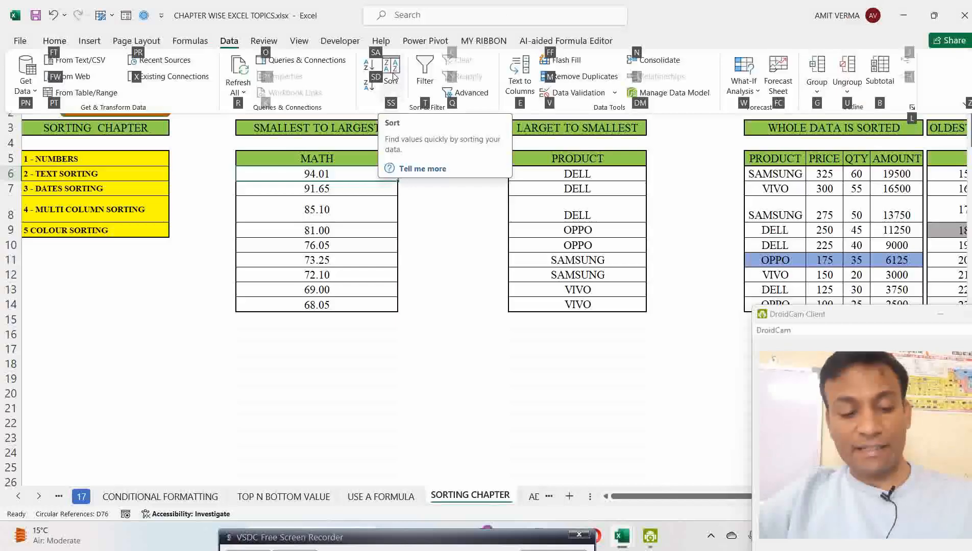
key("s")
key("a")
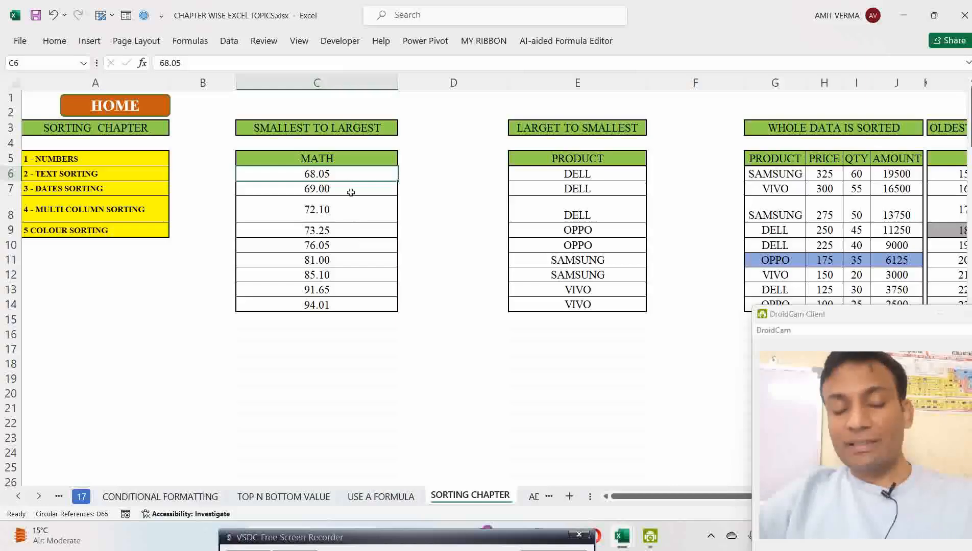
Sort the MATH column in descending order with the direct Sort Largest to Smallest command.
key("alt")
key("h")
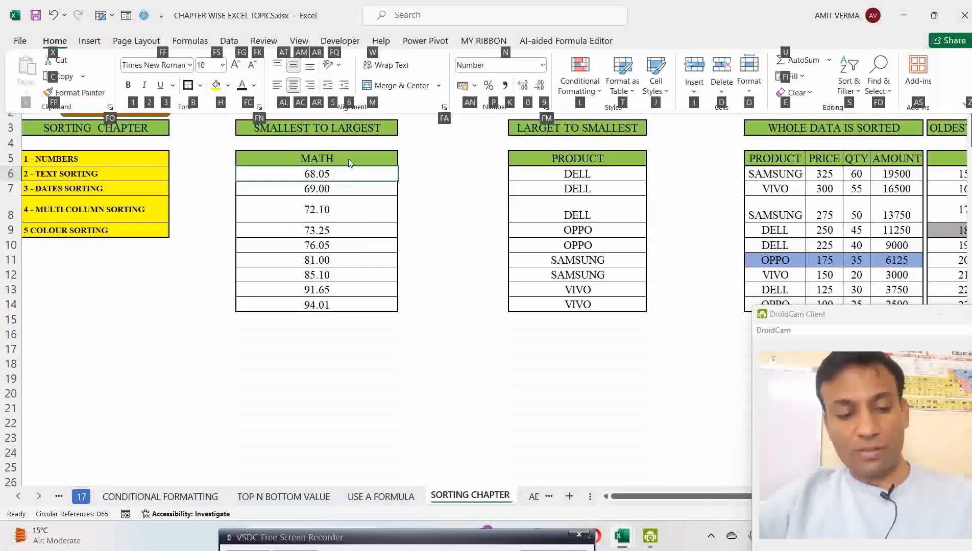
key("Escape")
key("a")
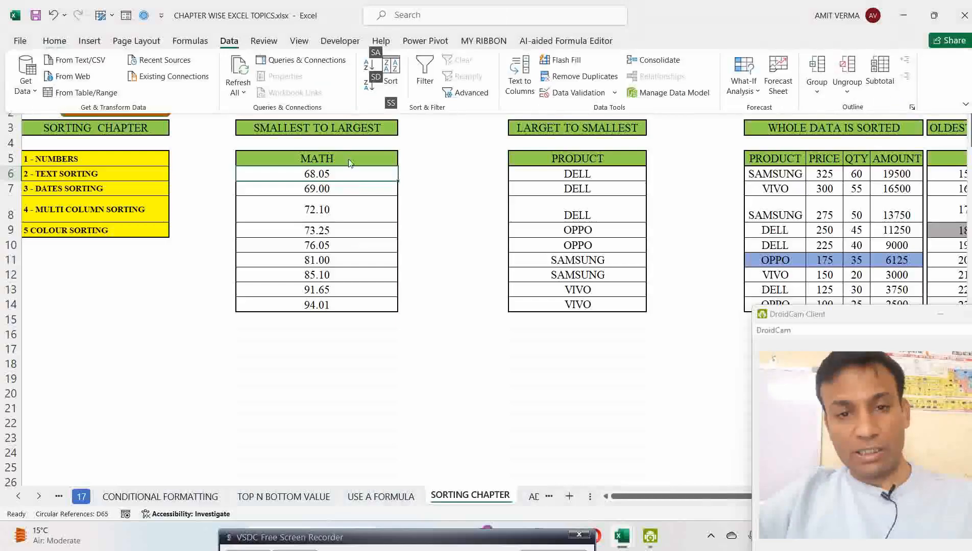
key("s")
key("d")
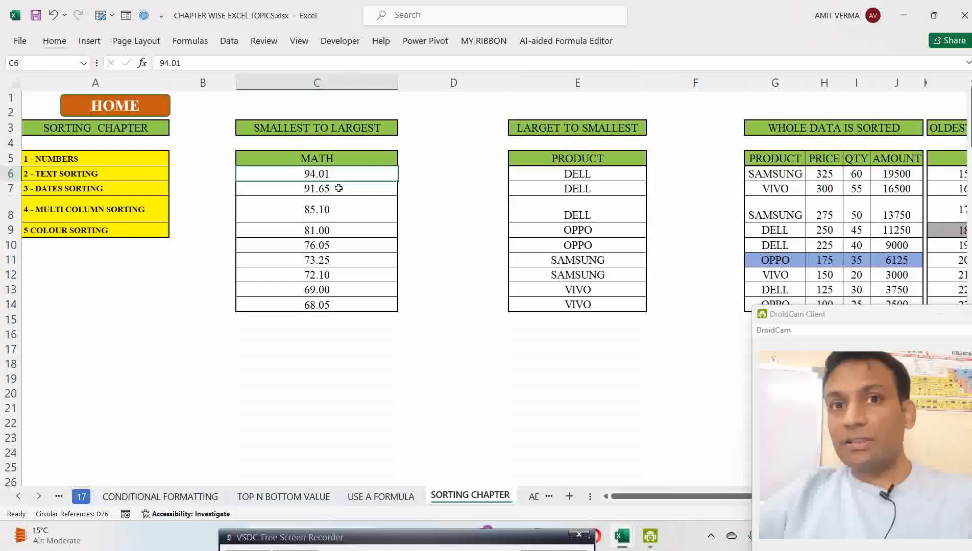
key("alt")
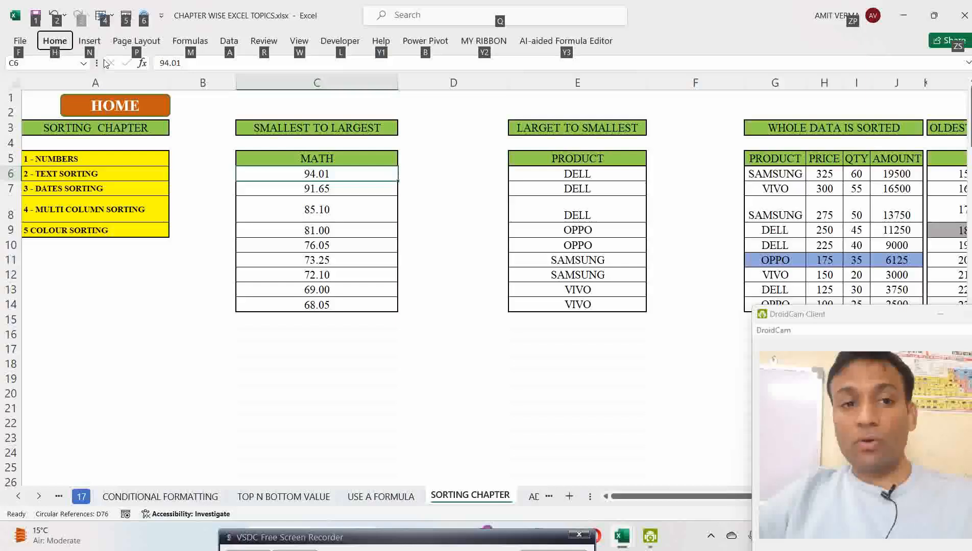
left_click(196, 55)
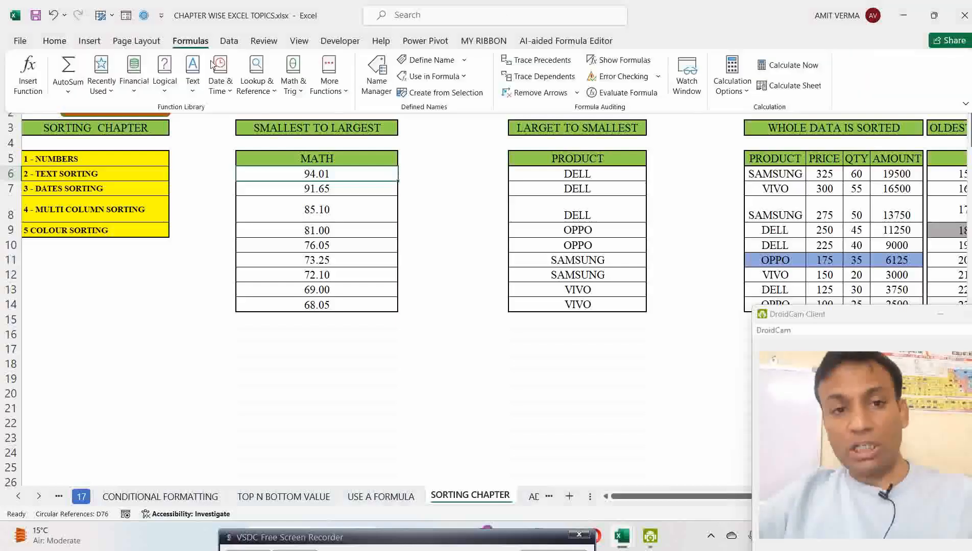
key("alt+m")
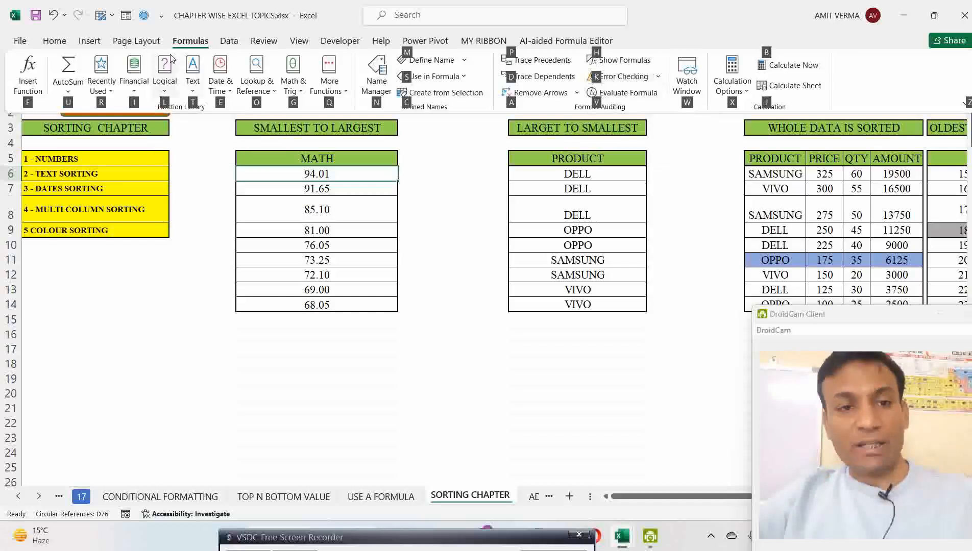
key("Escape")
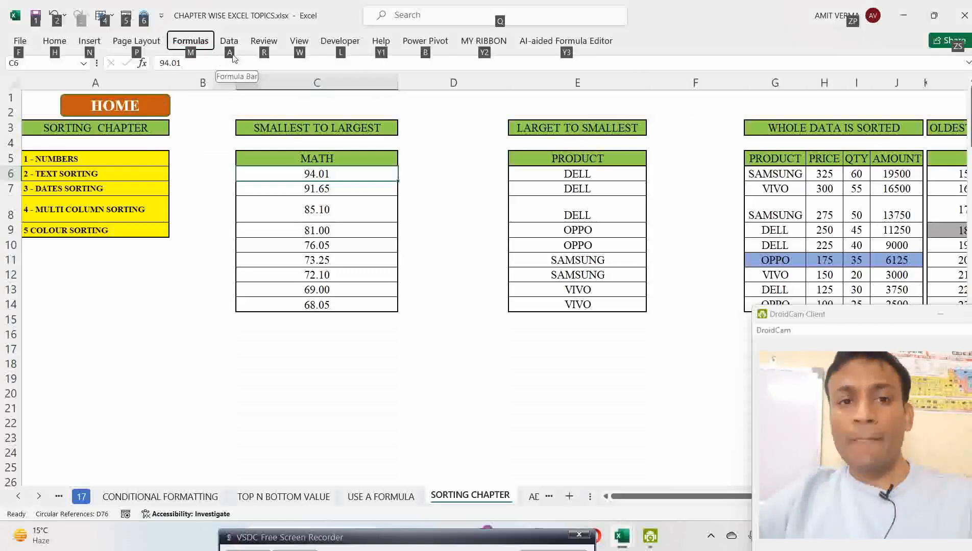
key("a")
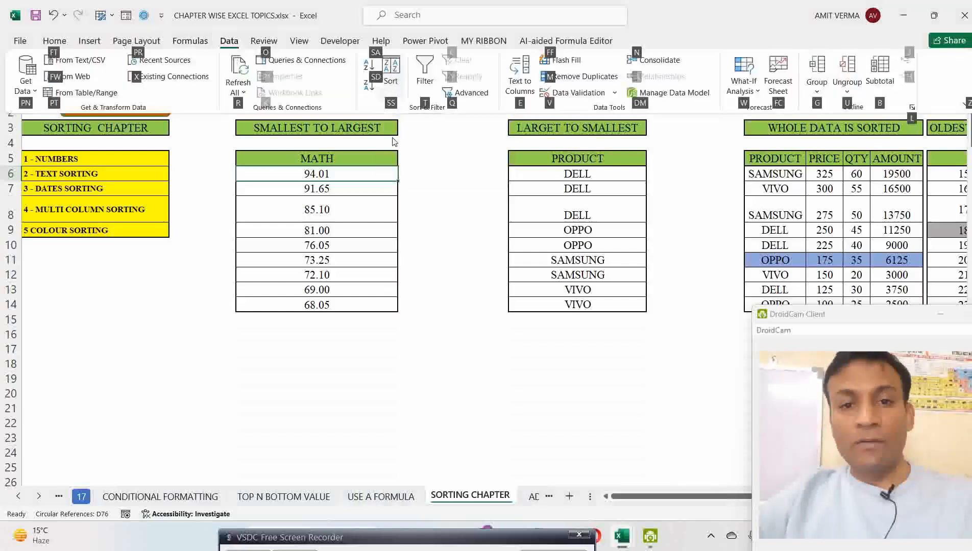
left_click(403, 188)
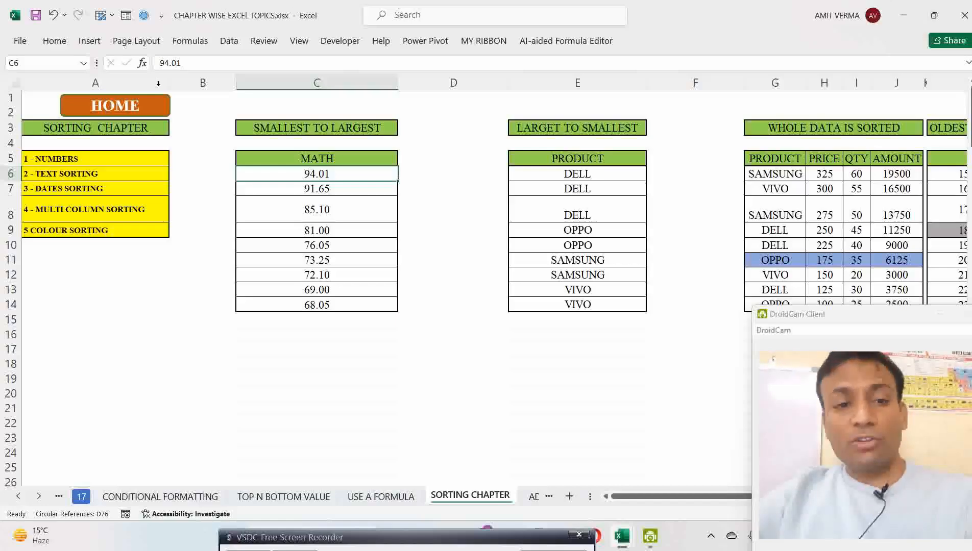
Return to the SUMMARY SHEET and review the topics listed under EXCEL BASIC and ADVANCE EXCEL.
left_click(141, 105)
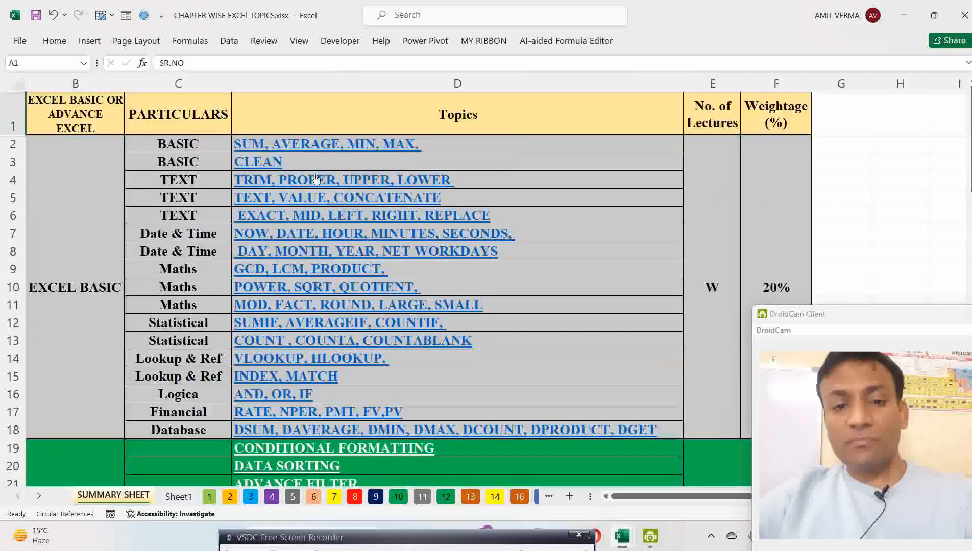
left_click_drag(54, 189, 595, 279)
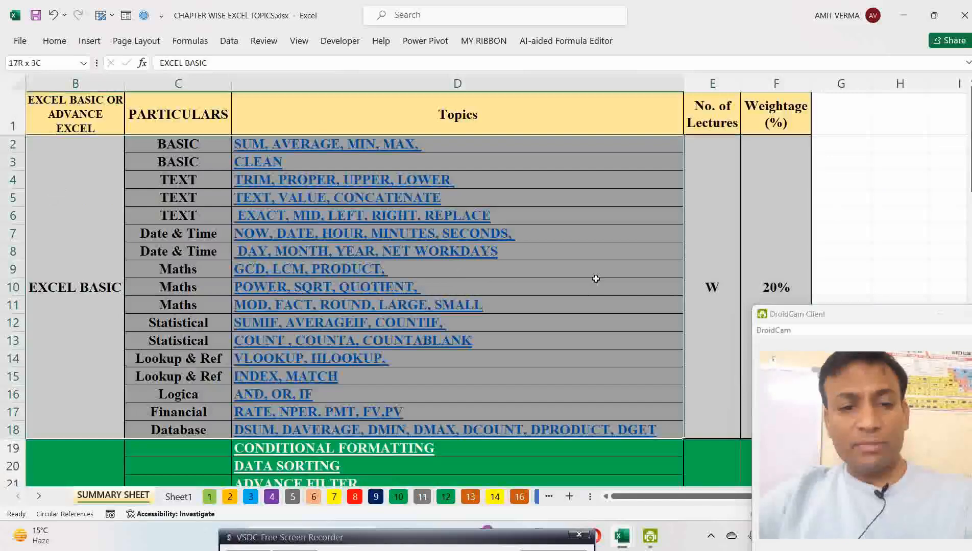
left_click_drag(662, 272, 679, 272)
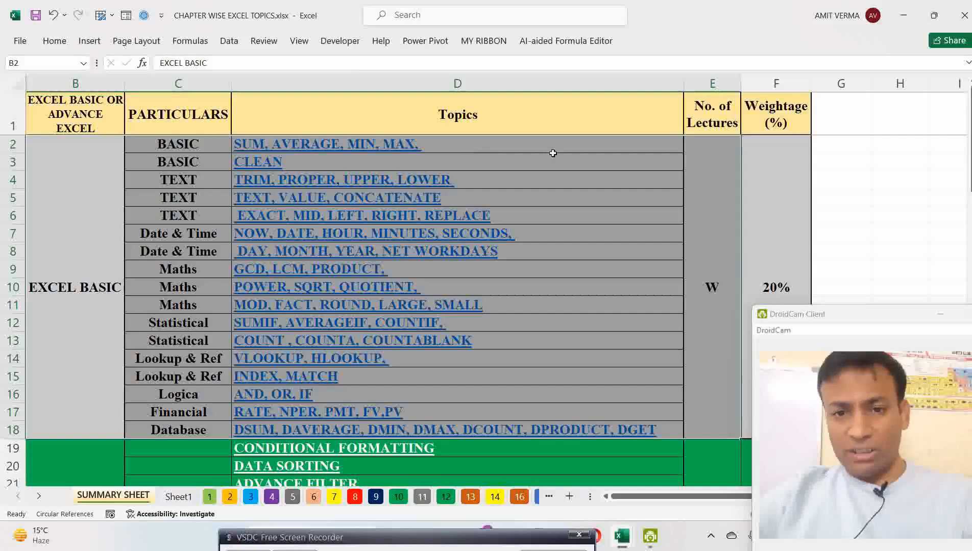
left_click_drag(553, 151, 553, 431)
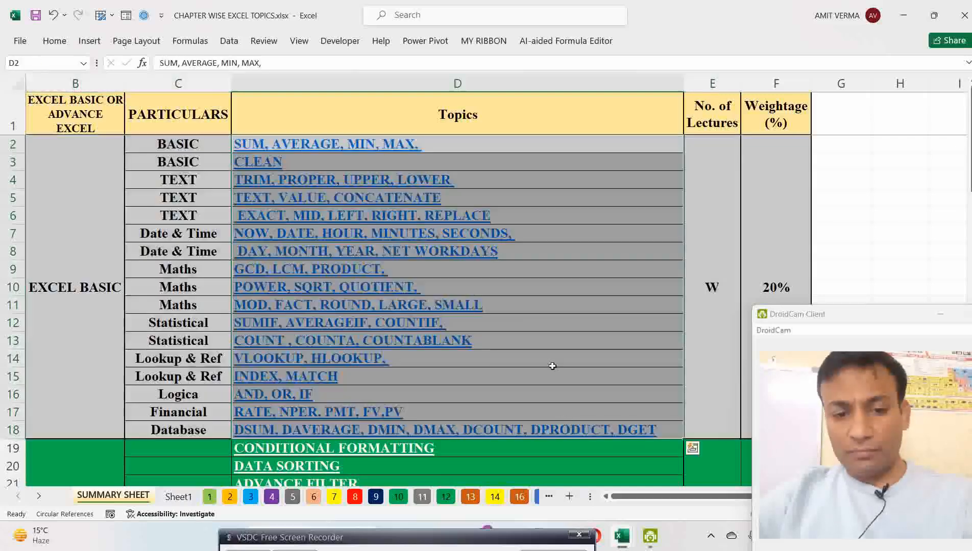
scroll(552, 365, "down", 2)
scroll(552, 366, "down", 4)
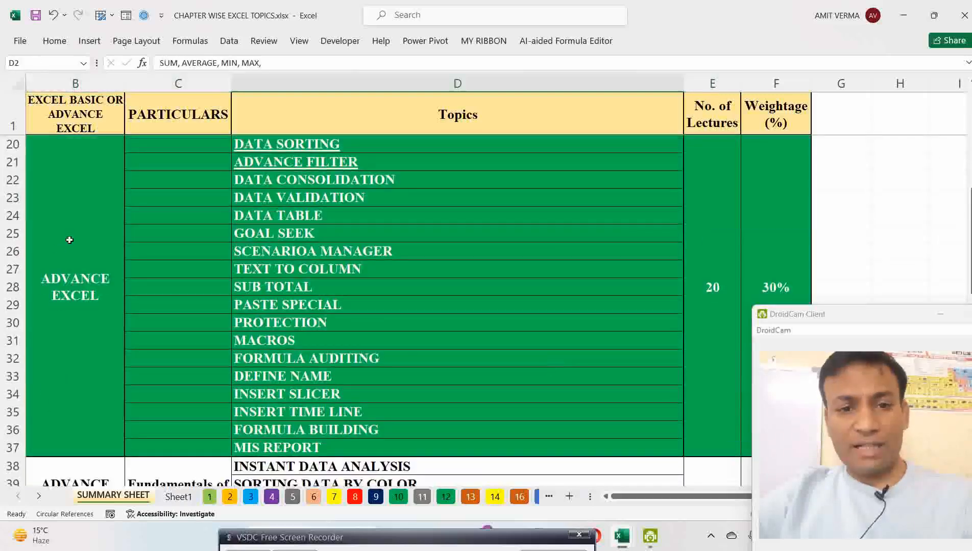
left_click(70, 240)
scroll(344, 250, "up", 2)
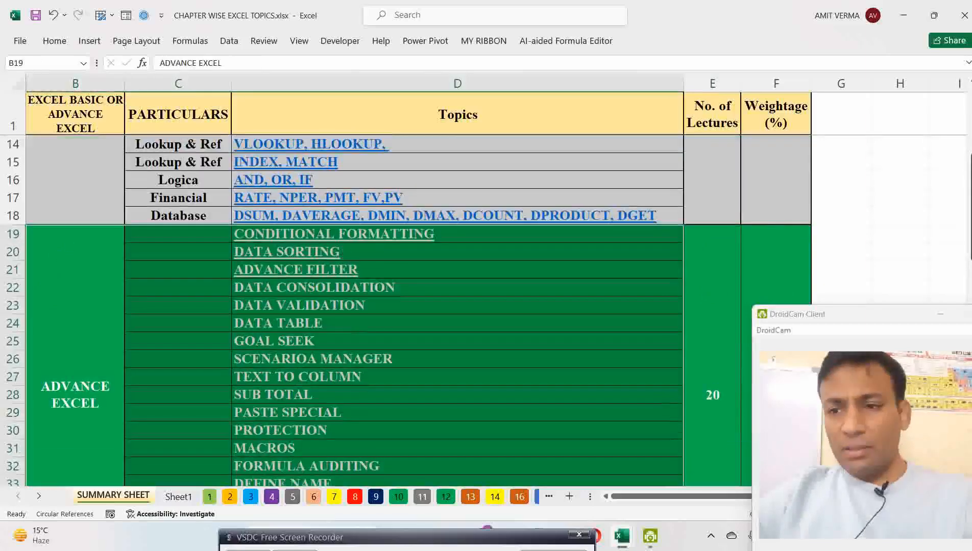
left_click_drag(971, 190, 970, 220)
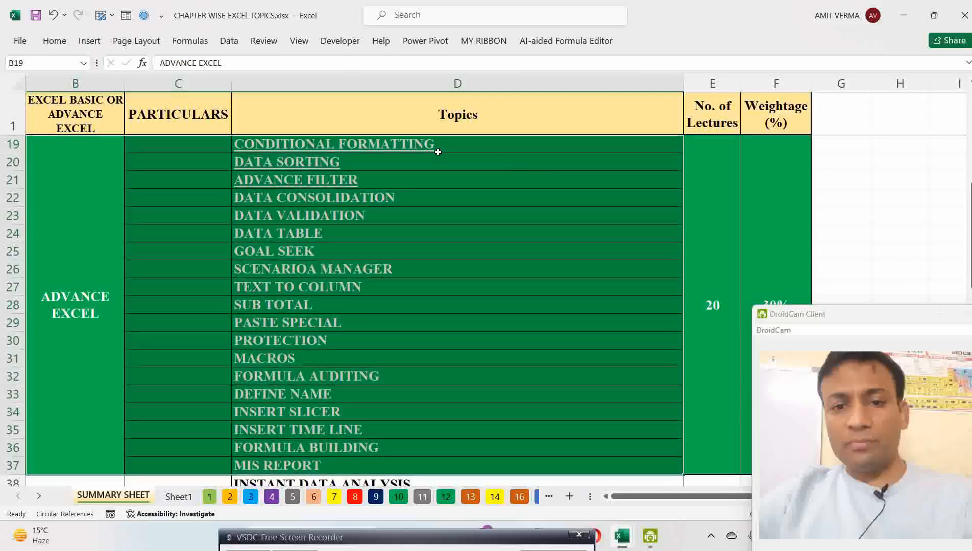